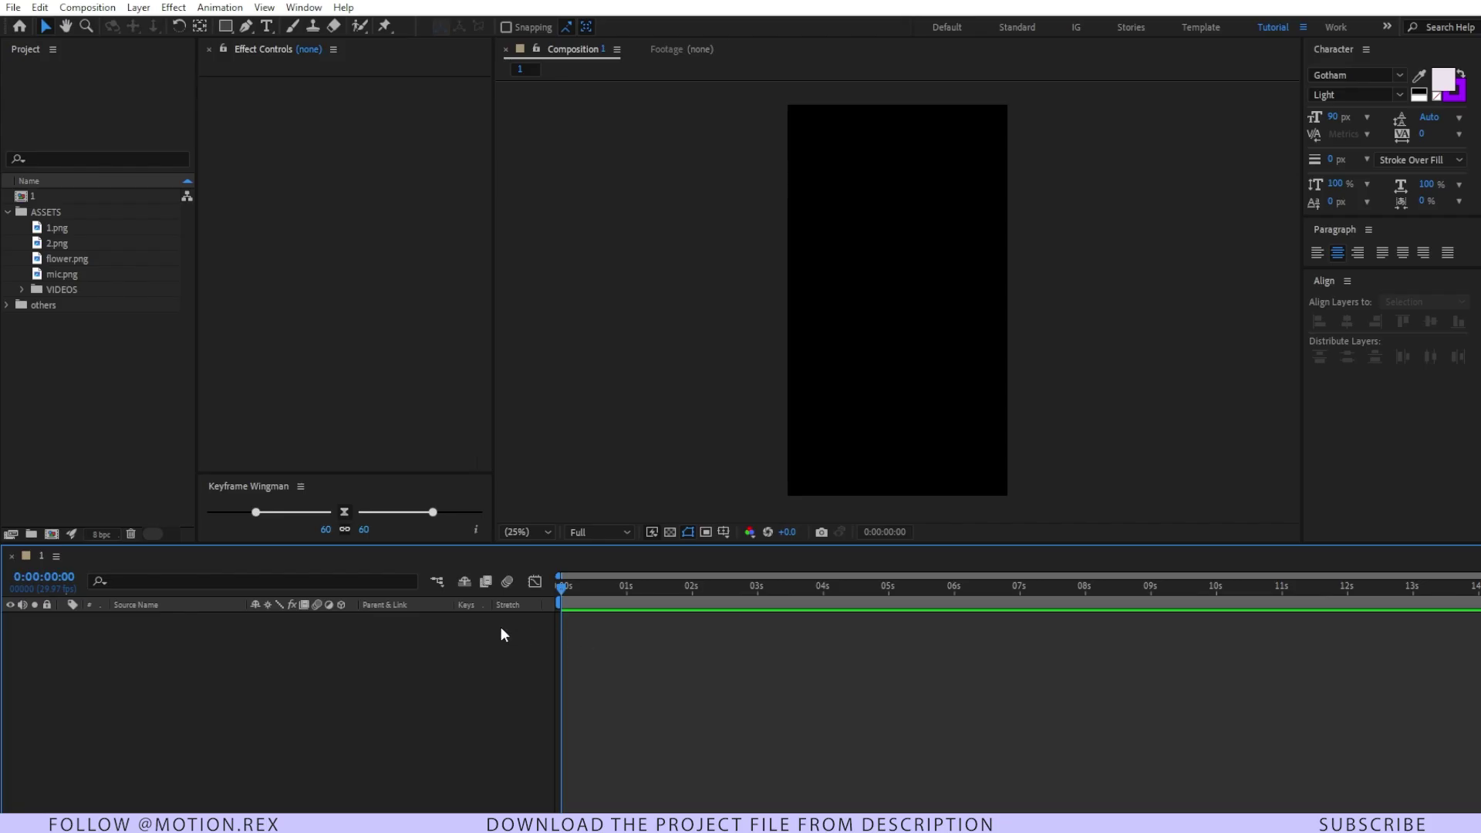
Step: Examine the images in the ASSETS folder and the clips in its VIDEOS subfolder
click(52, 213)
click(54, 227)
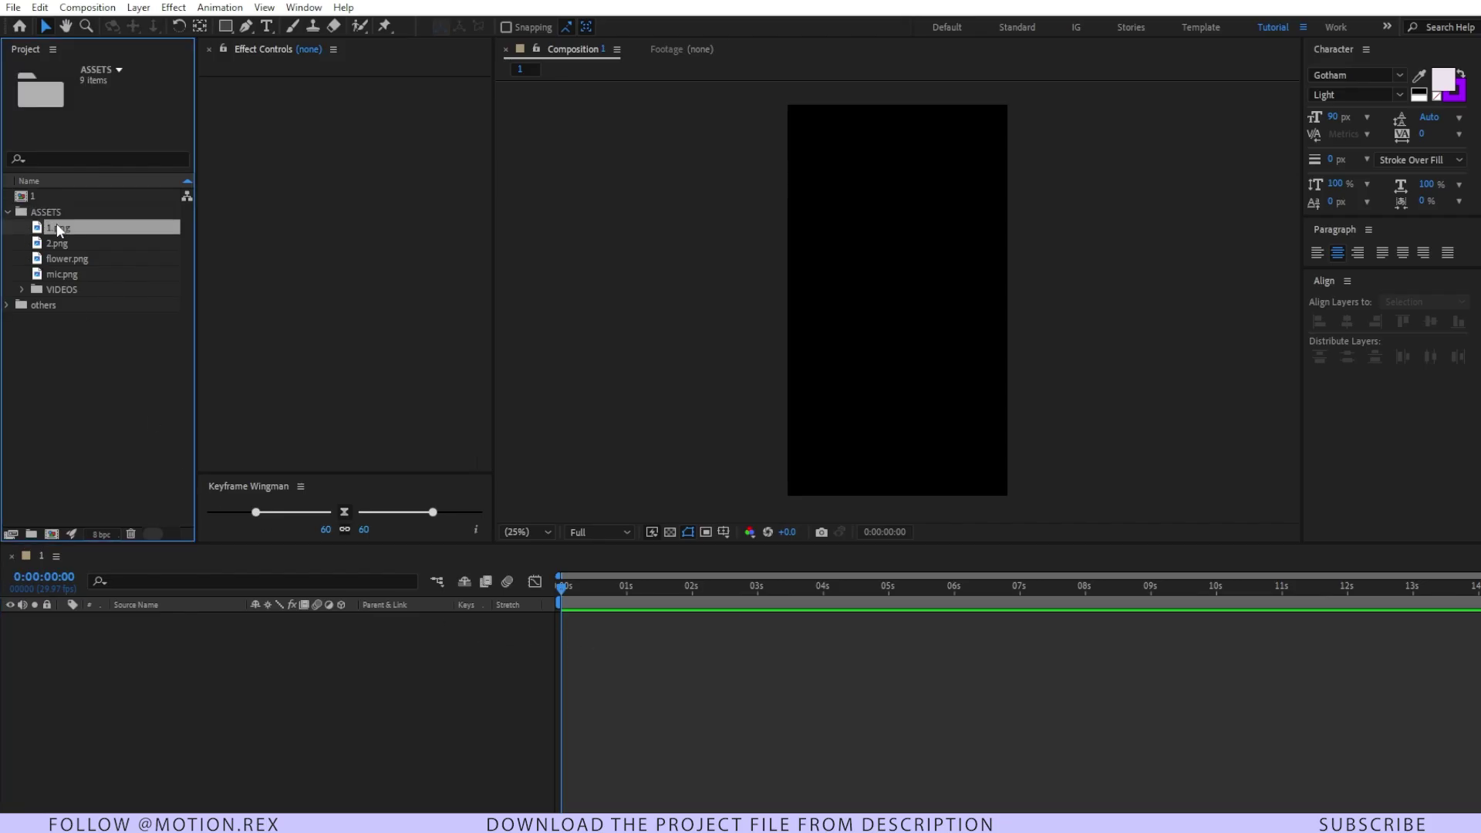
click(65, 244)
click(70, 259)
click(66, 274)
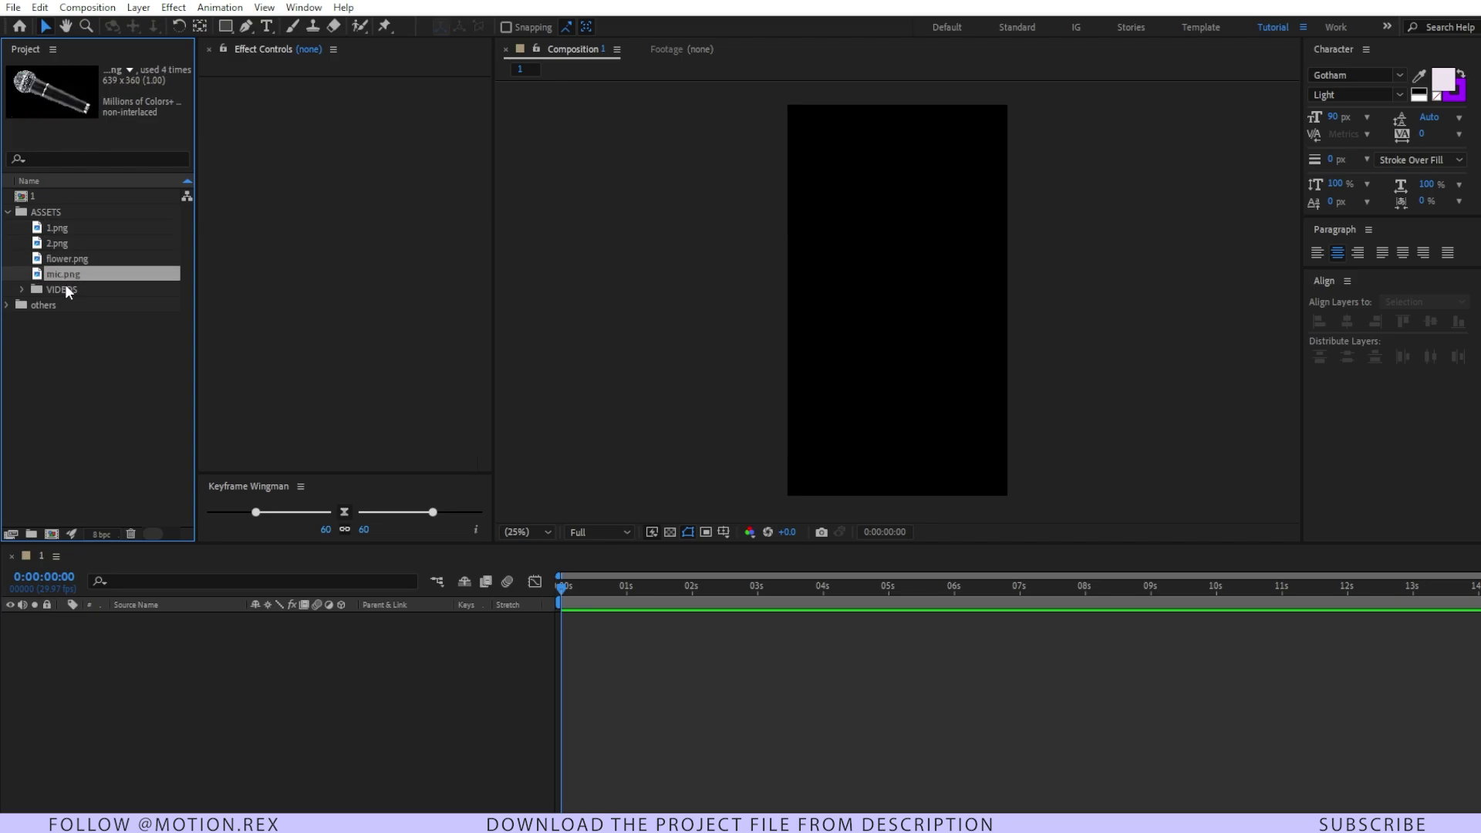
click(63, 287)
click(23, 290)
key(Down)
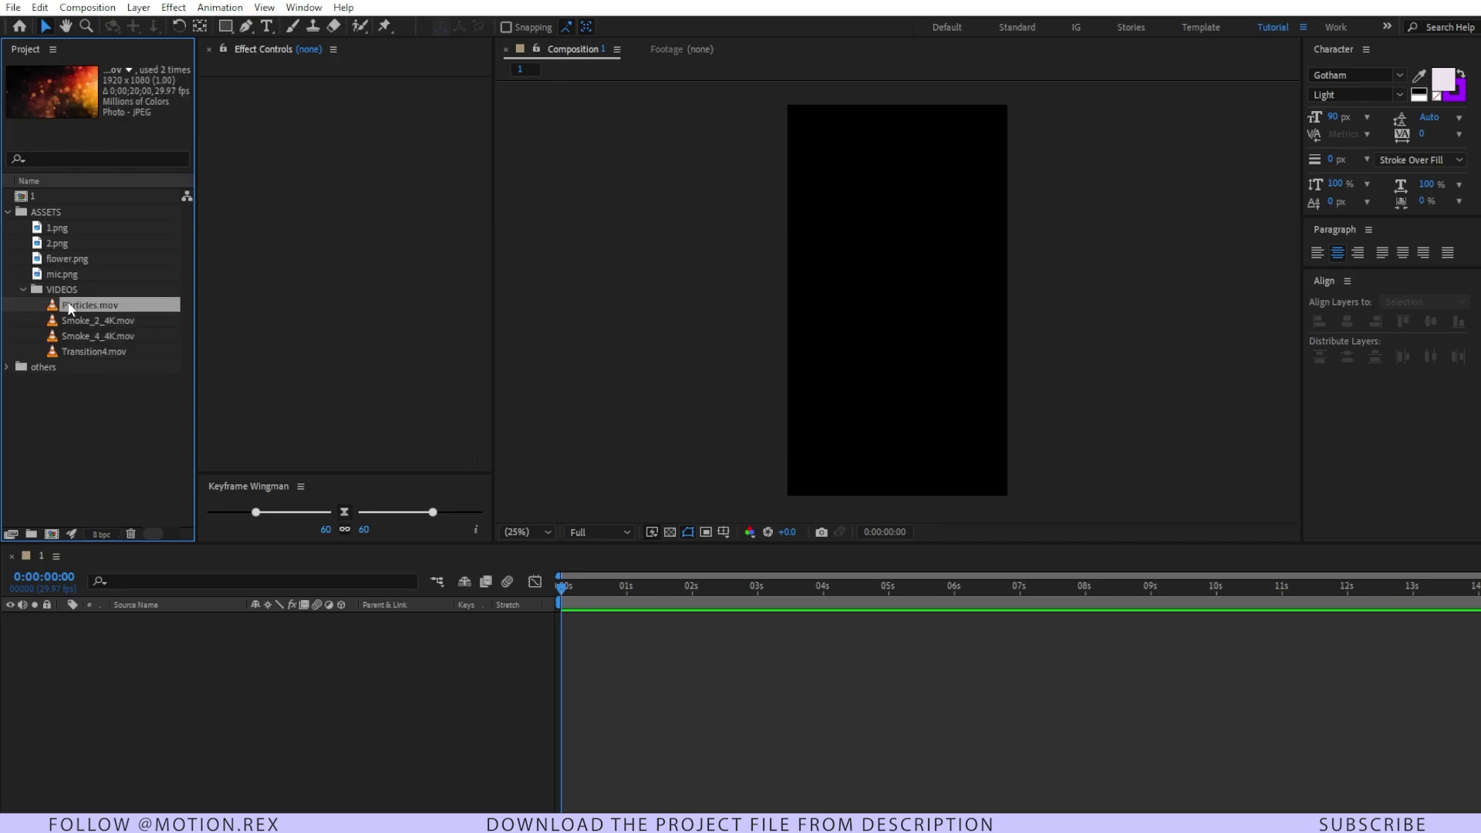
click(23, 289)
Step: Add 1.png to composition 1, scale it to 83% and place it at the lower edge of the frame
click(63, 227)
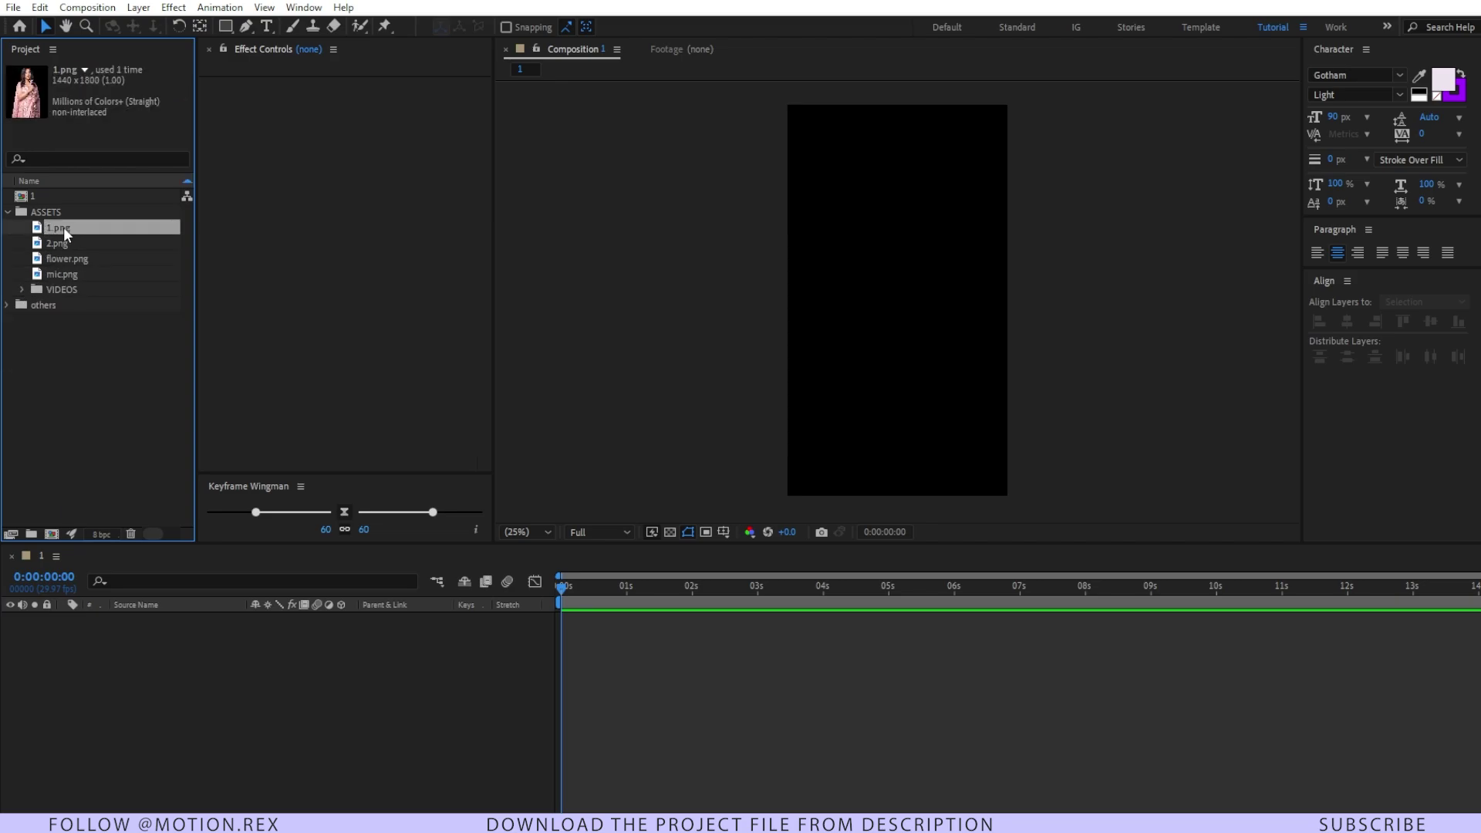
drag(105, 230, 202, 715)
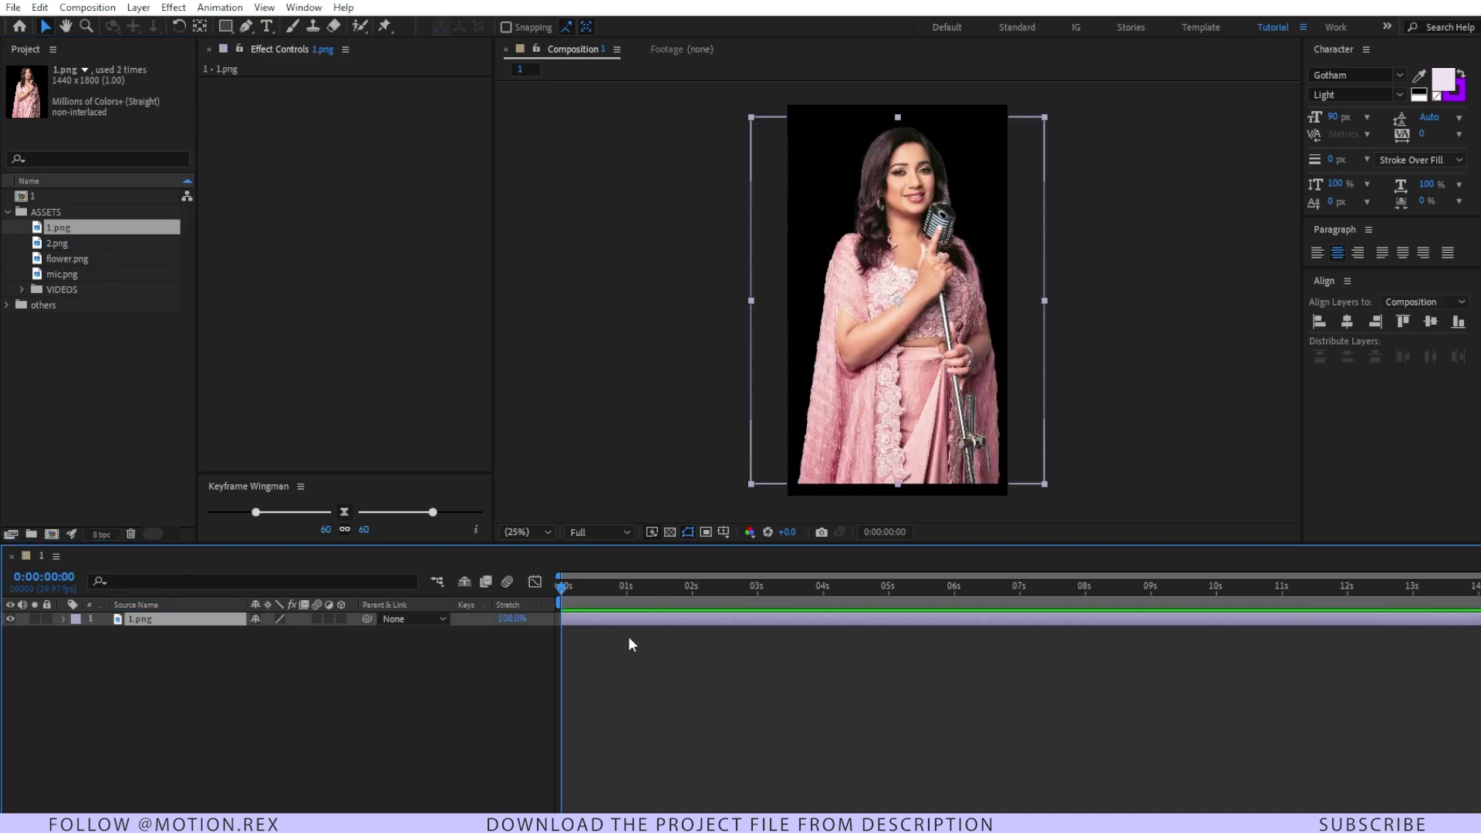
key(s)
drag(275, 633, 235, 633)
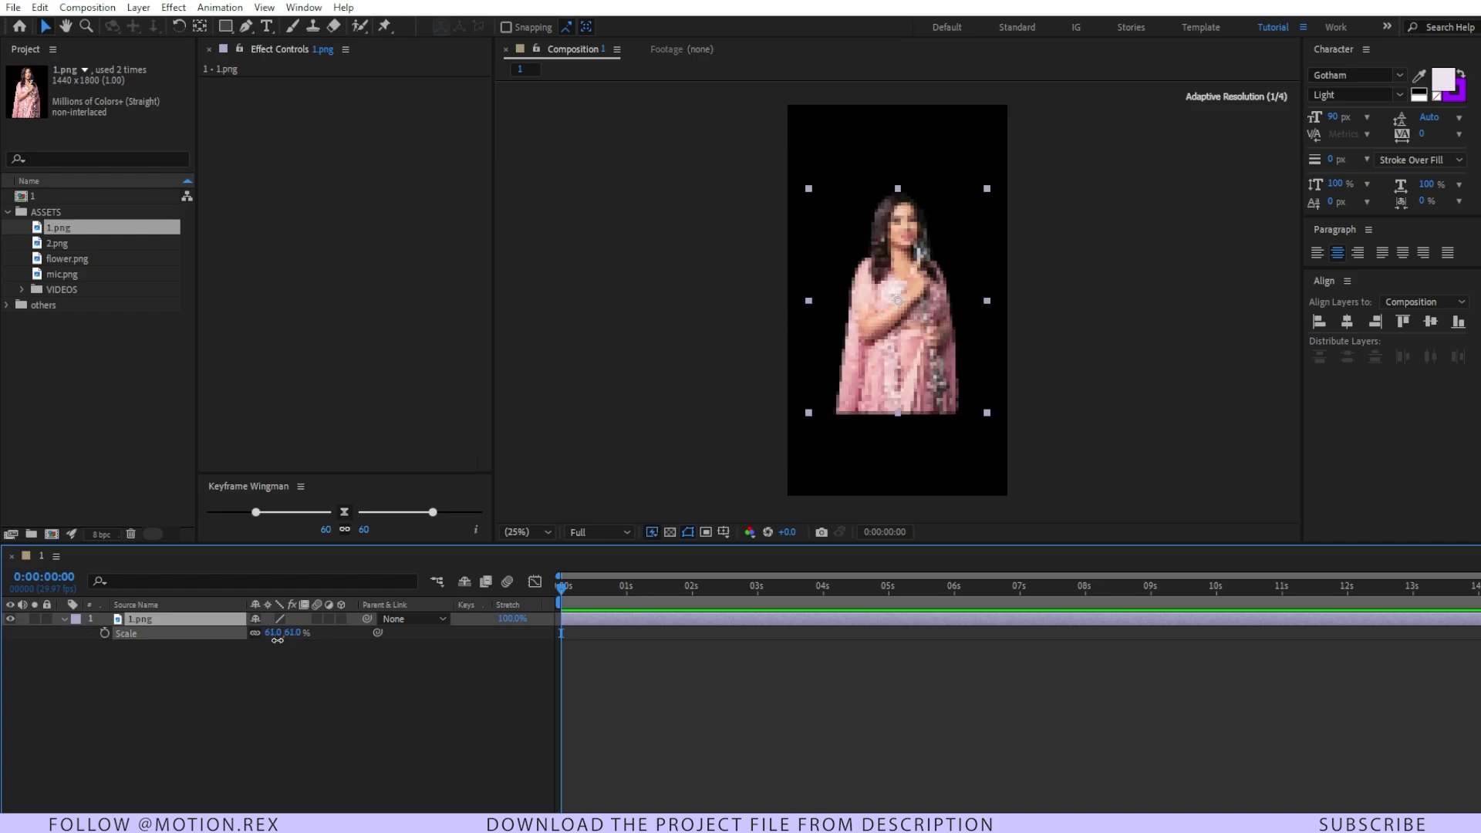
drag(913, 347, 901, 422)
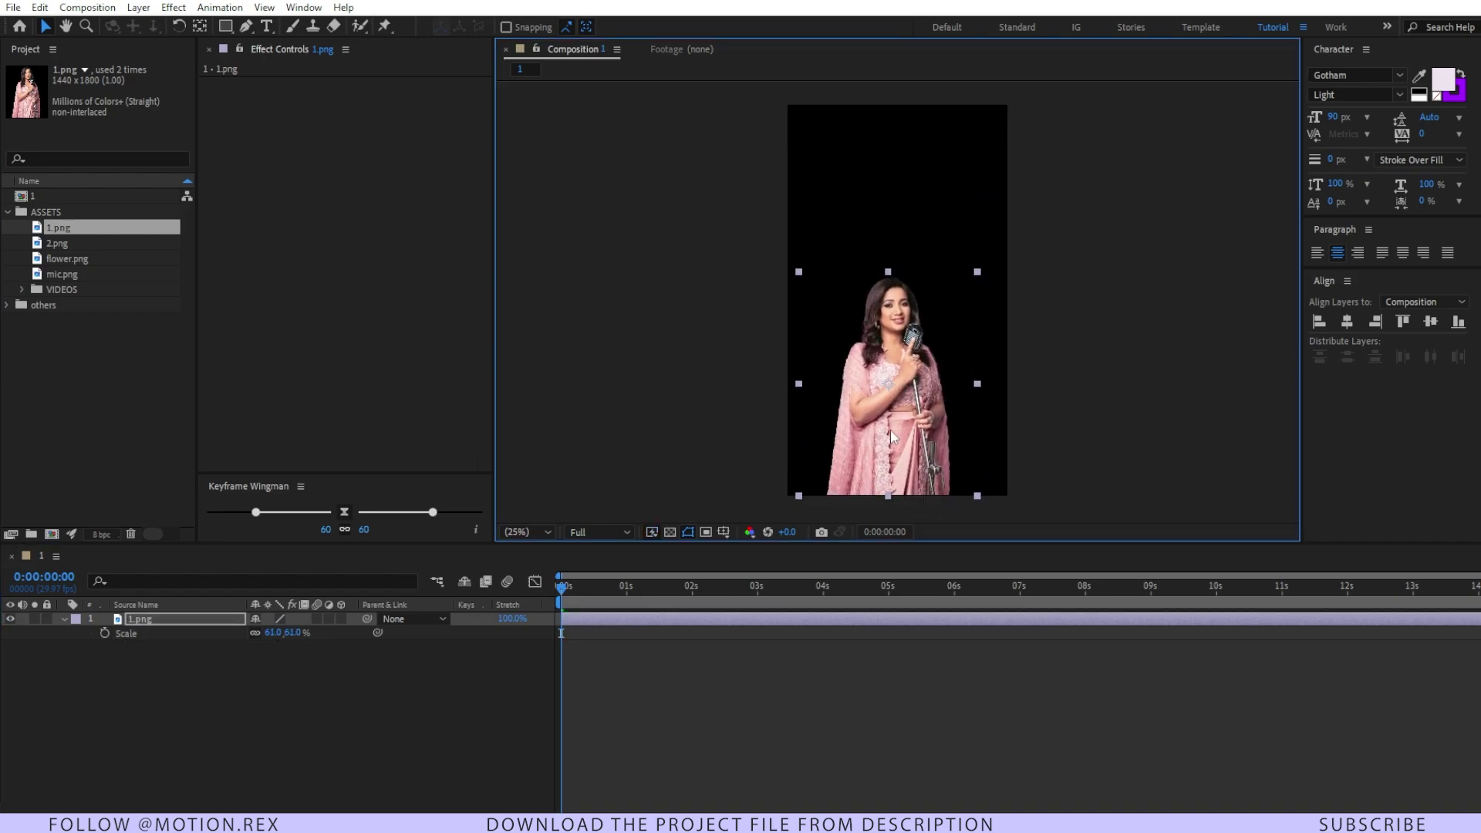
drag(290, 633, 310, 634)
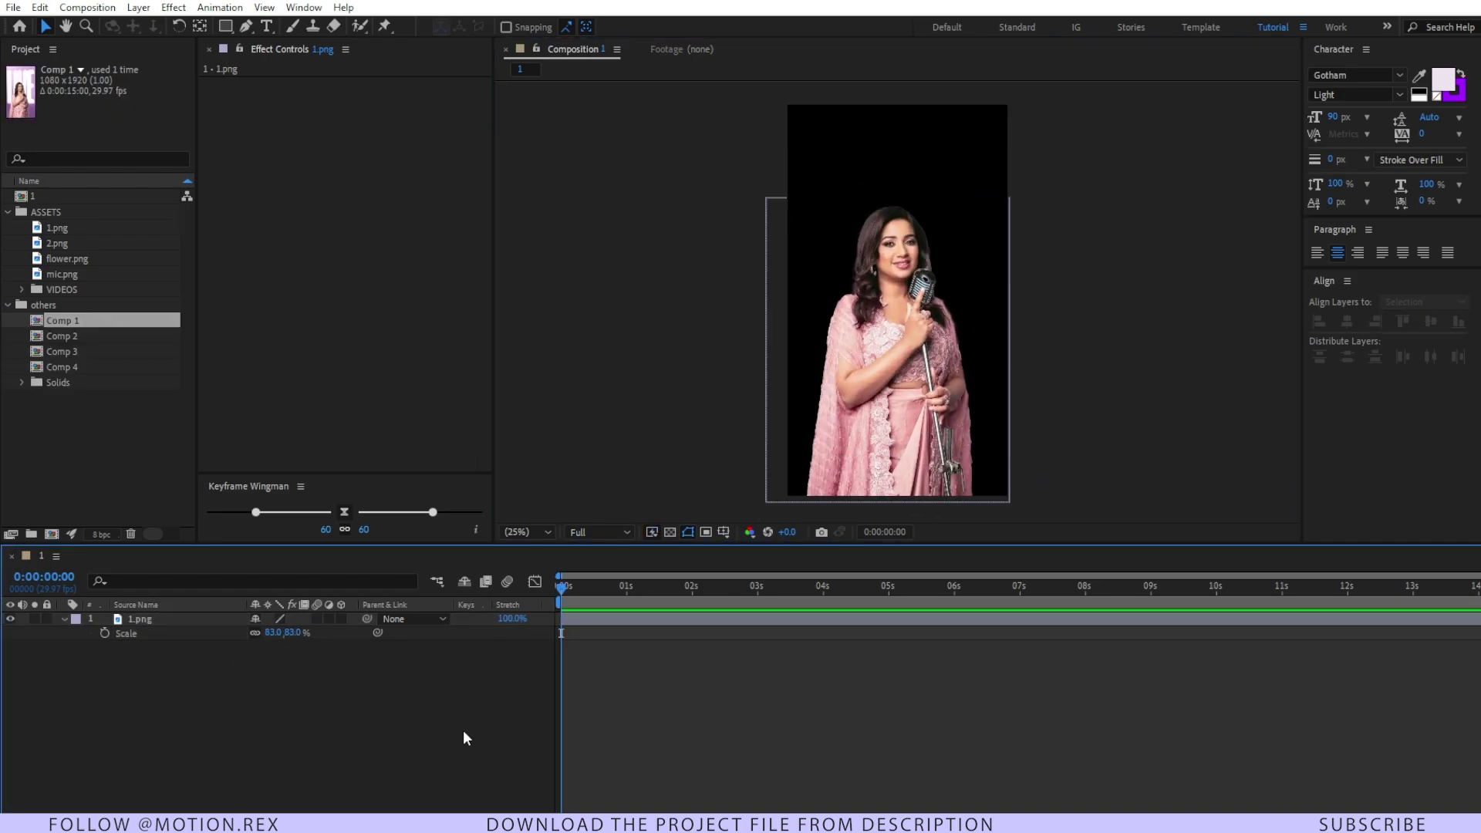
Step: Create a solid named BG and apply the 4-Color Gradient effect to it
key(ctrl+y)
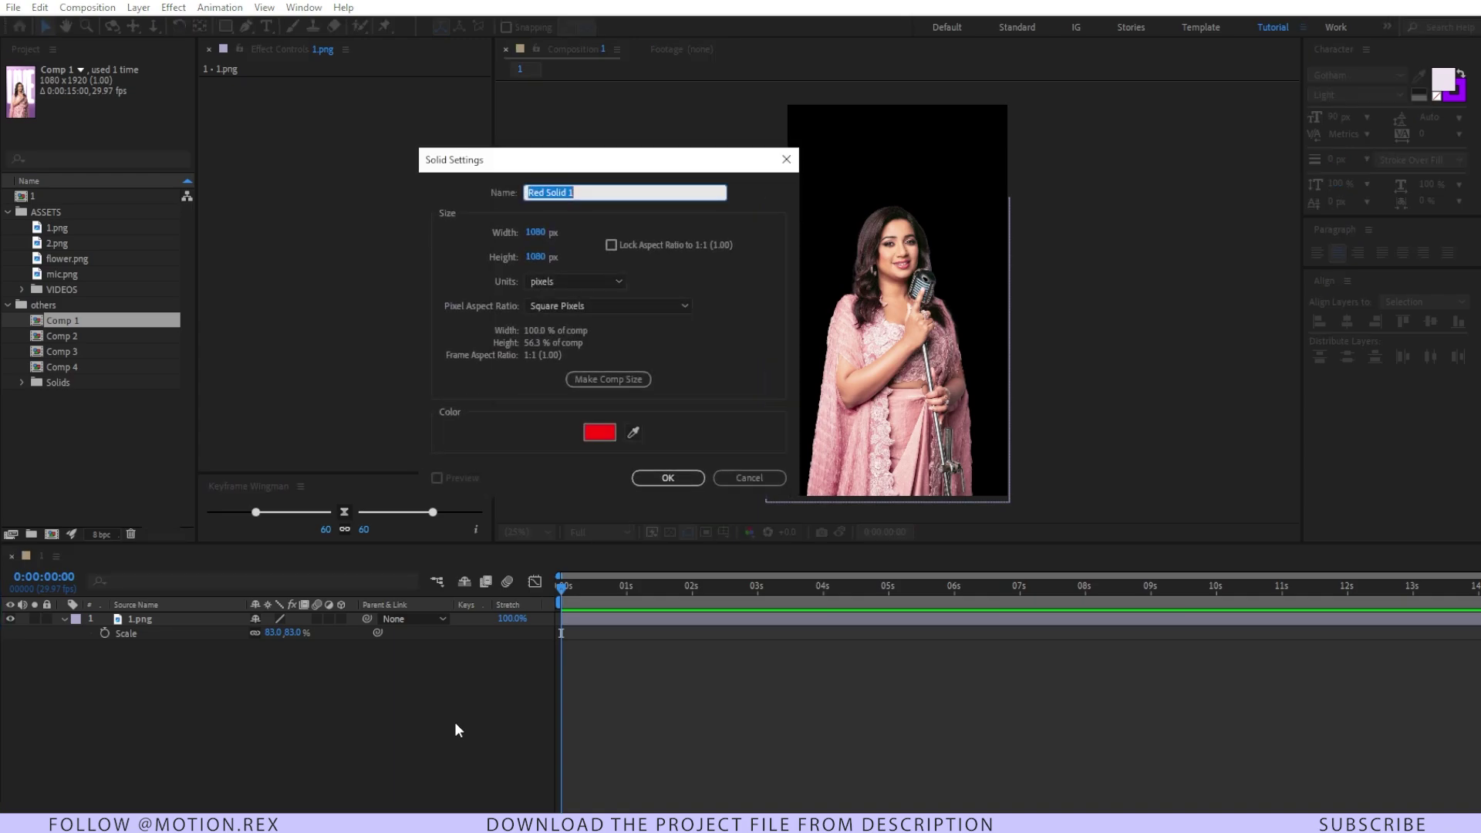
text(BG)
key(Return)
key(ctrl+space)
text(4)
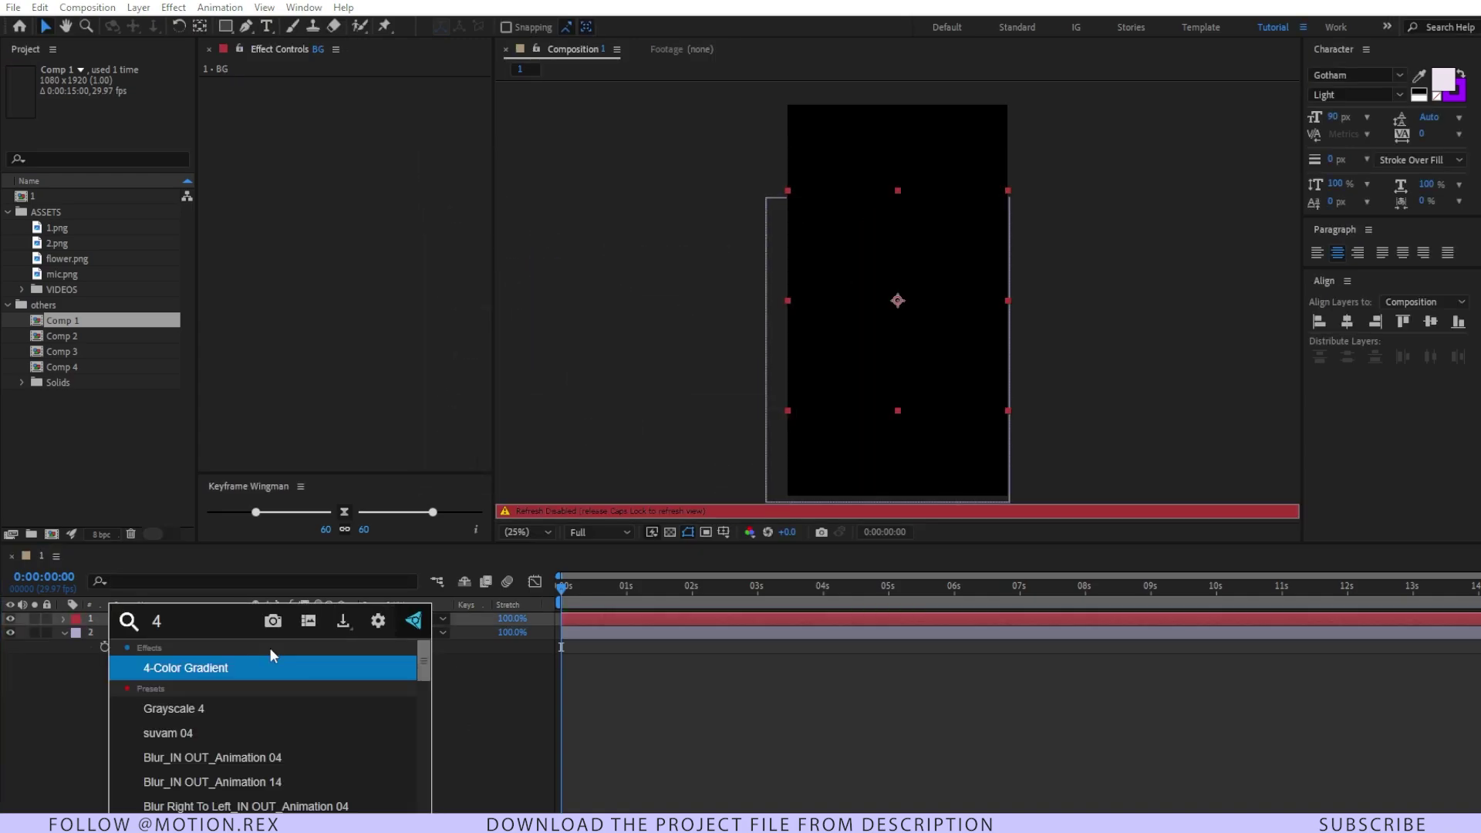
key(Return)
Step: Set the four gradient colours to the same muted purple and stretch the BG solid to cover the whole frame
click(366, 209)
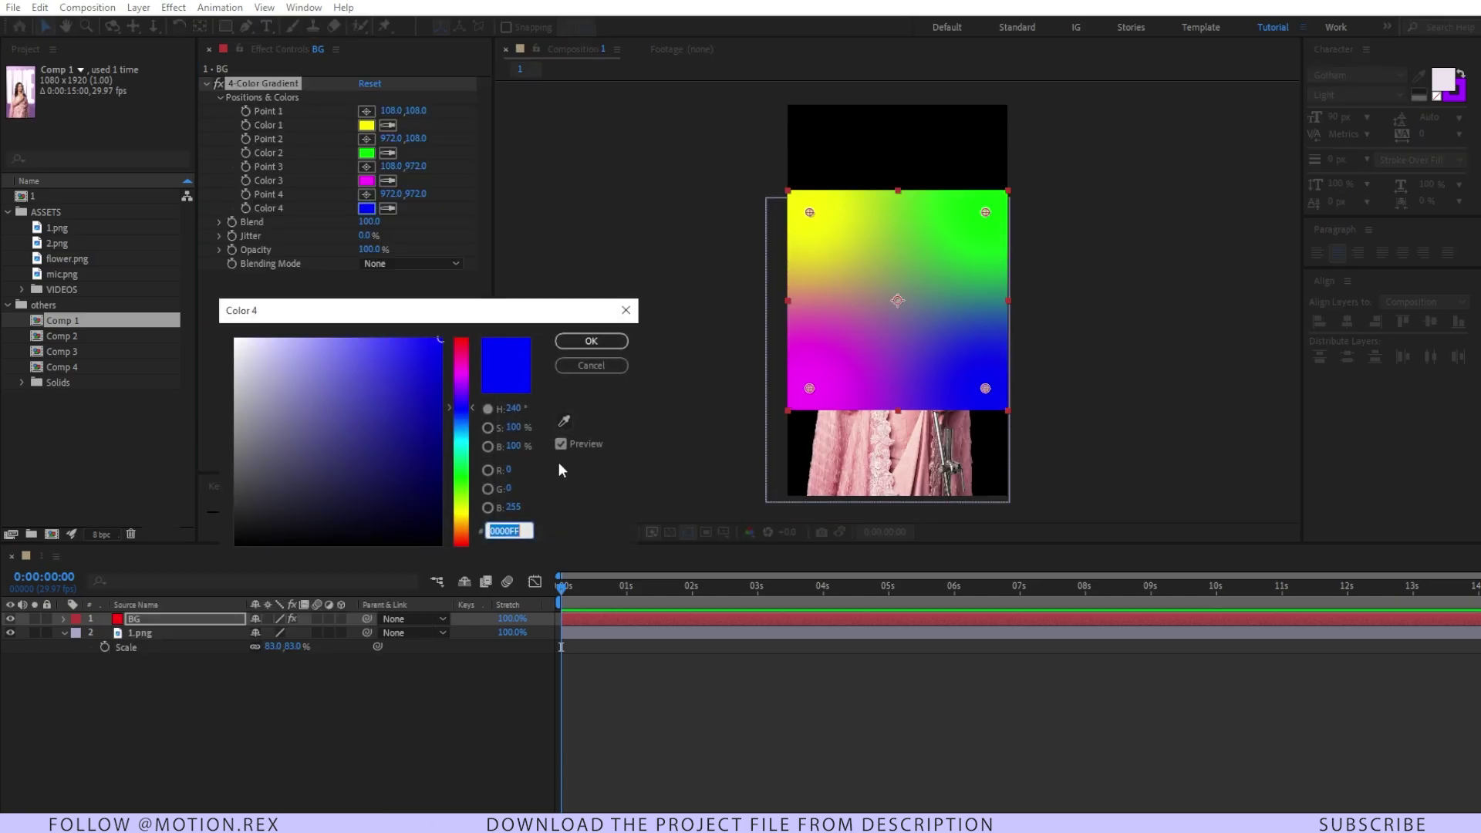
key(ctrl+v)
key(Return)
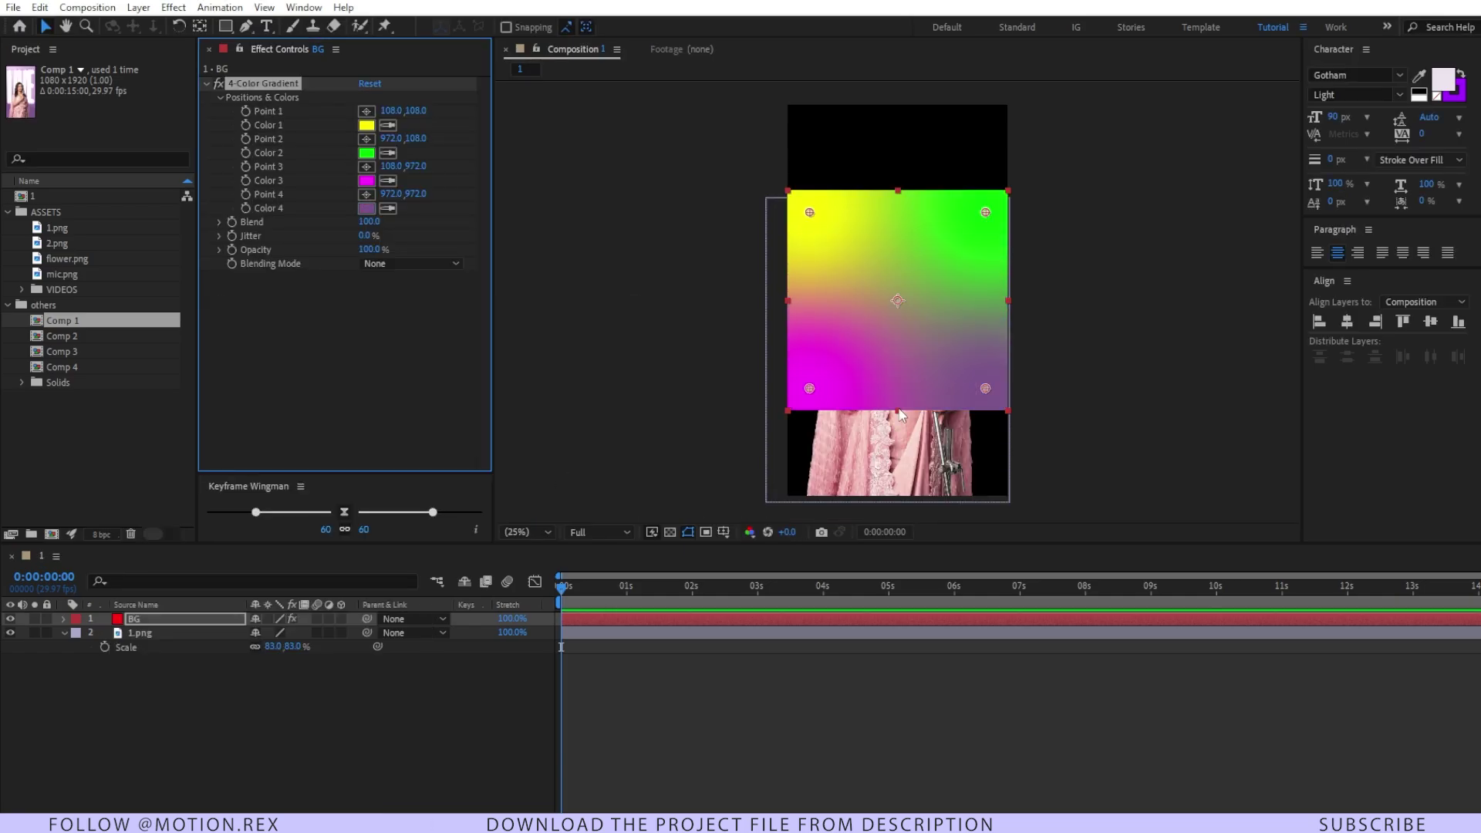
drag(897, 410, 910, 498)
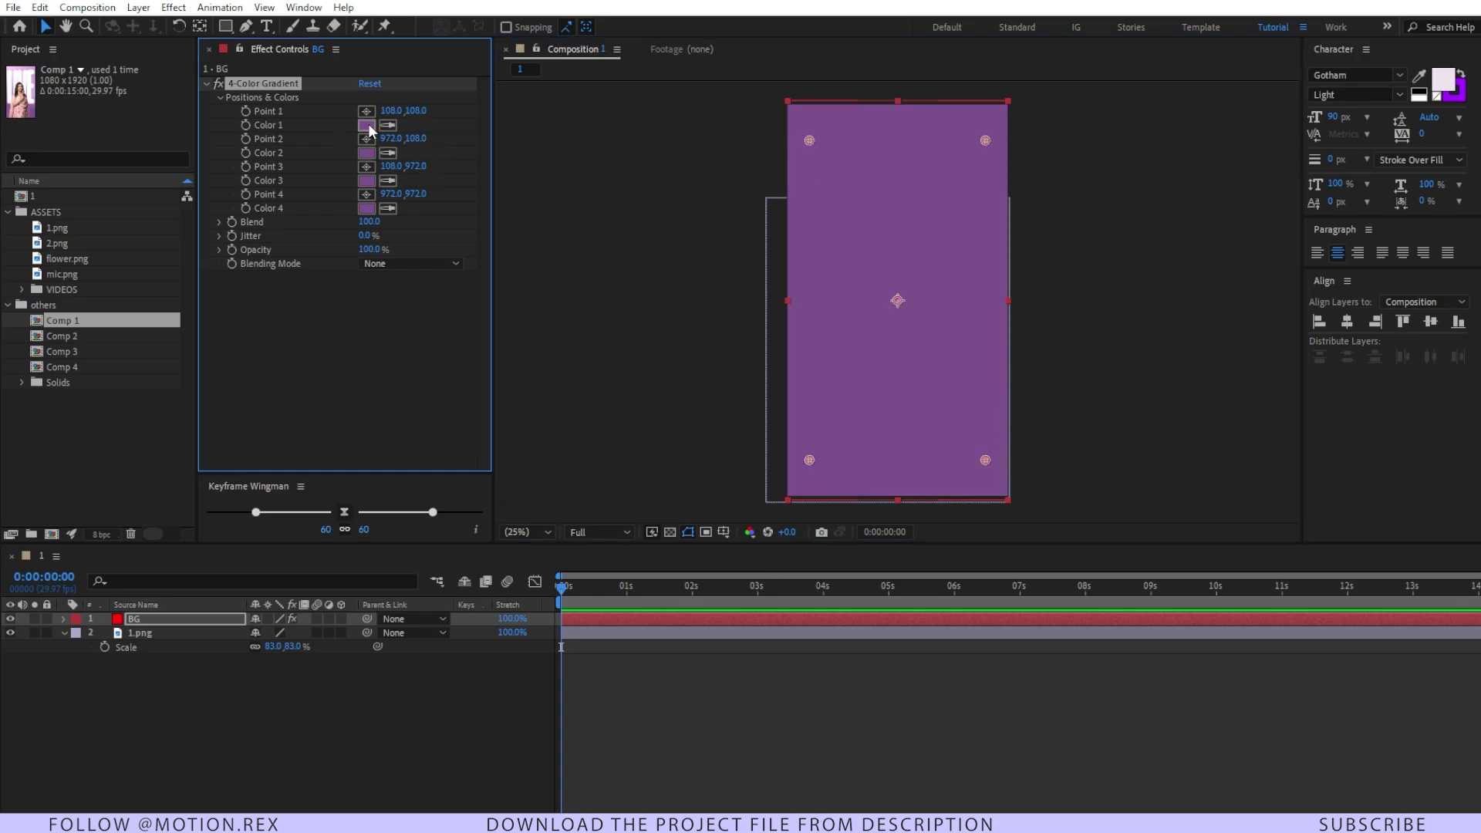
Step: Change Color 1 of the BG gradient to a lighter purple
click(367, 125)
click(296, 383)
click(286, 364)
click(603, 347)
Step: Set Color 2 of the gradient to pale lilac E5CFEE and move Point 2 down to about 964, 564
click(388, 153)
click(367, 125)
click(369, 153)
click(262, 350)
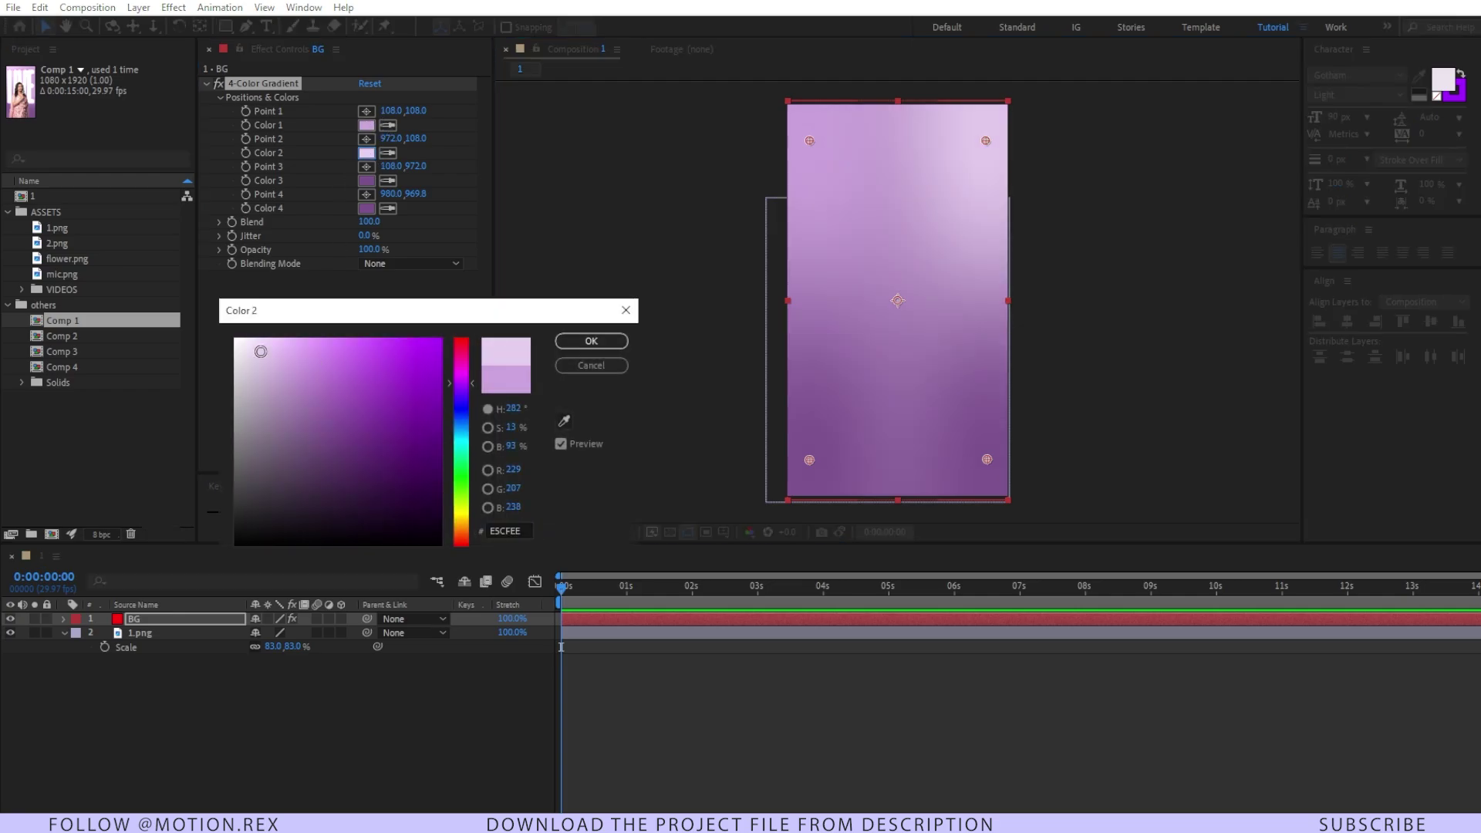
click(597, 344)
drag(985, 141, 983, 312)
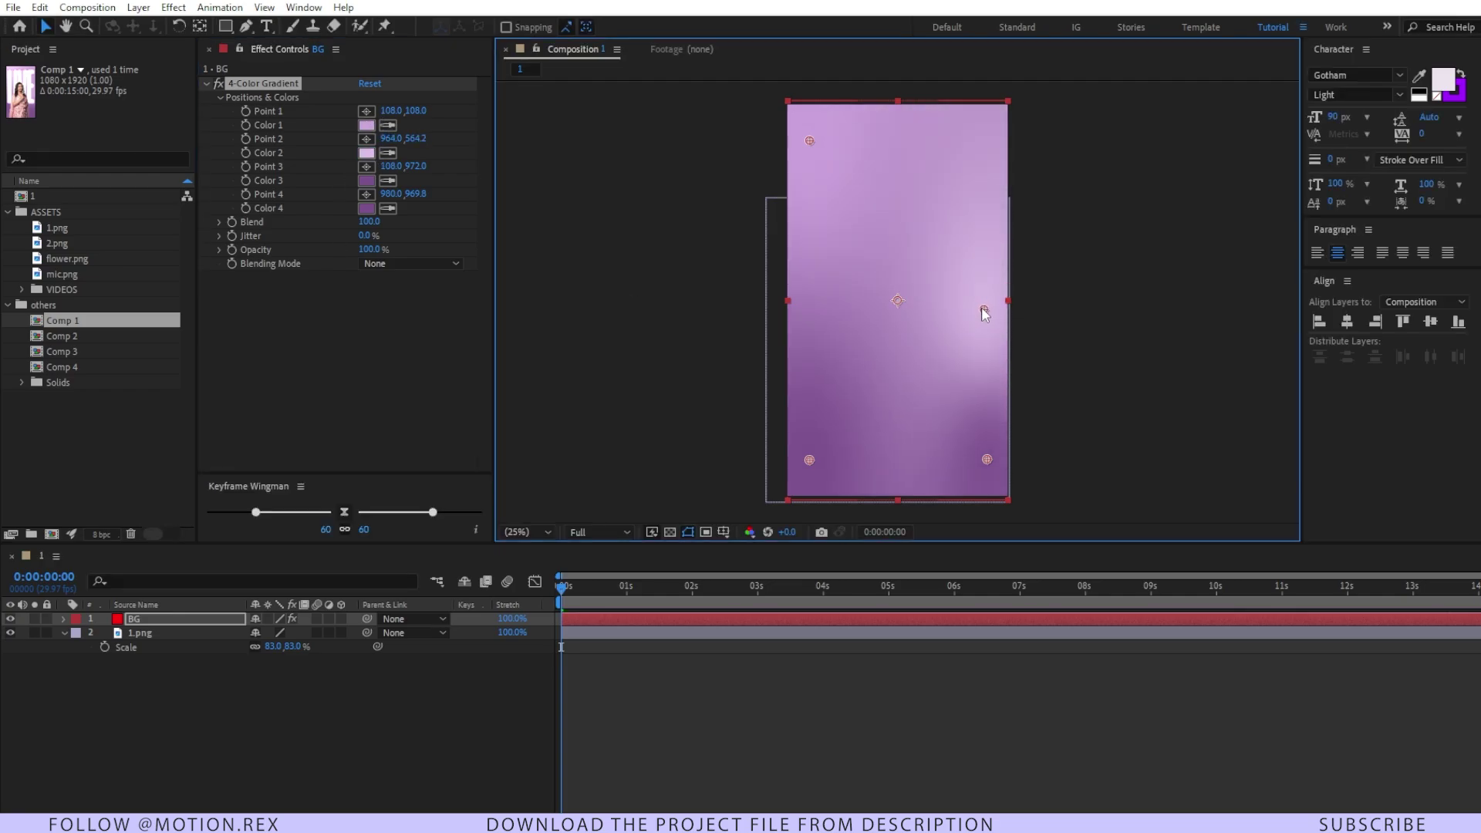
Step: Move the BG layer below 1.png and lock it
click(173, 618)
drag(173, 617, 178, 680)
click(178, 680)
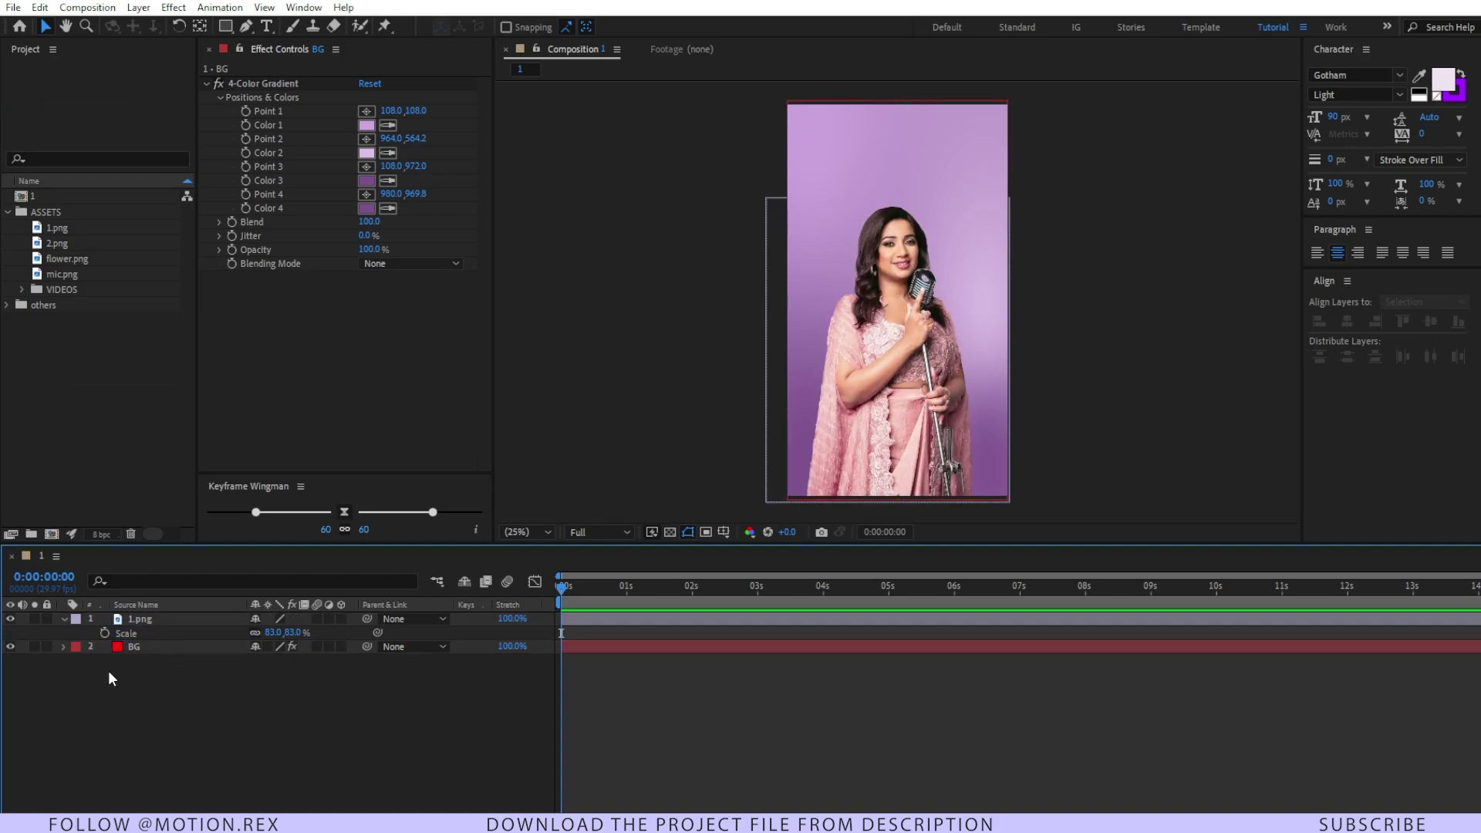
click(46, 646)
Step: Add a text layer reading LIVE and centre it horizontally and vertically in the composition
click(266, 25)
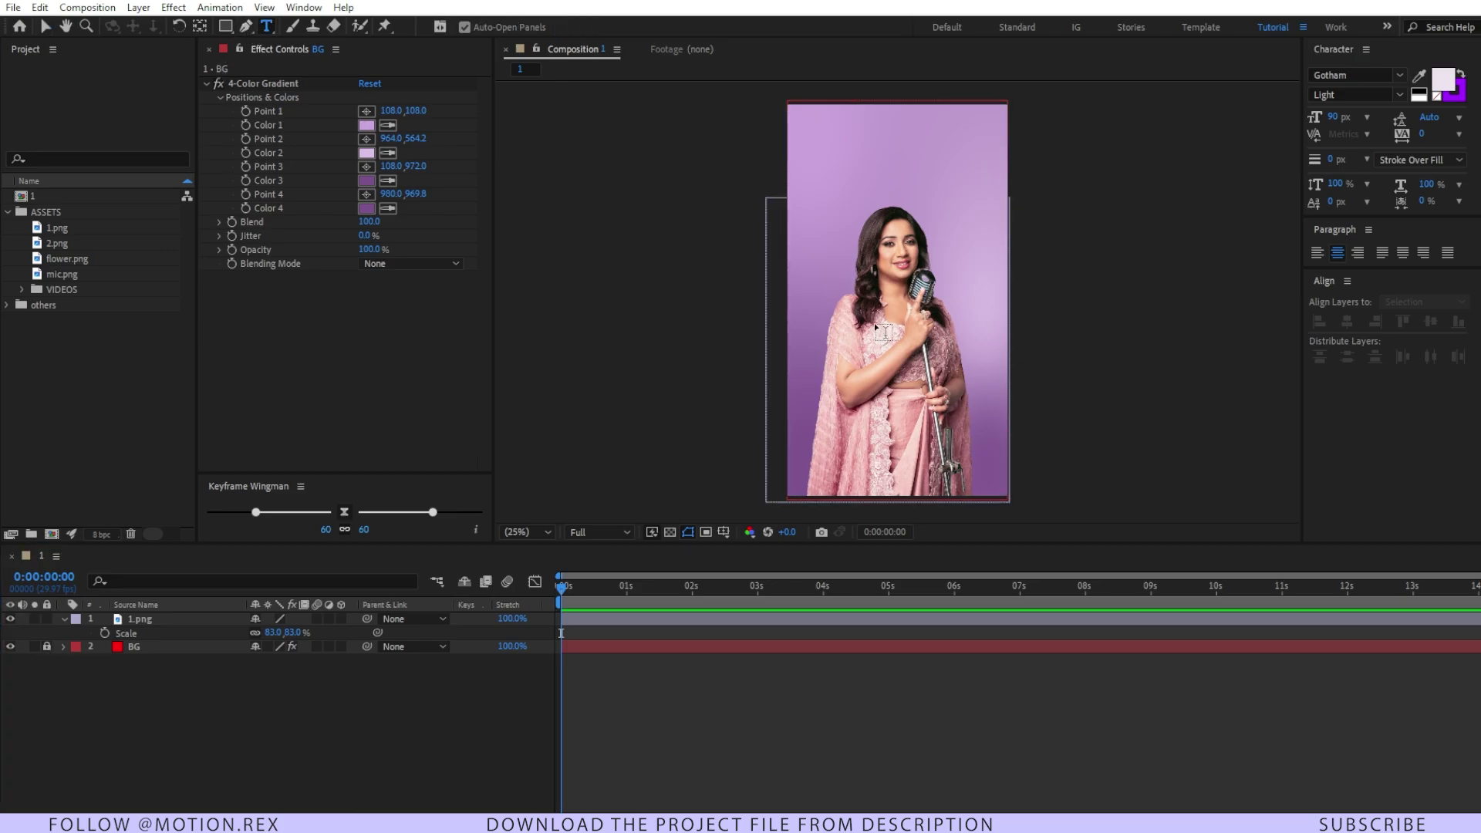
click(810, 269)
text(LIVE)
click(1346, 321)
click(1430, 321)
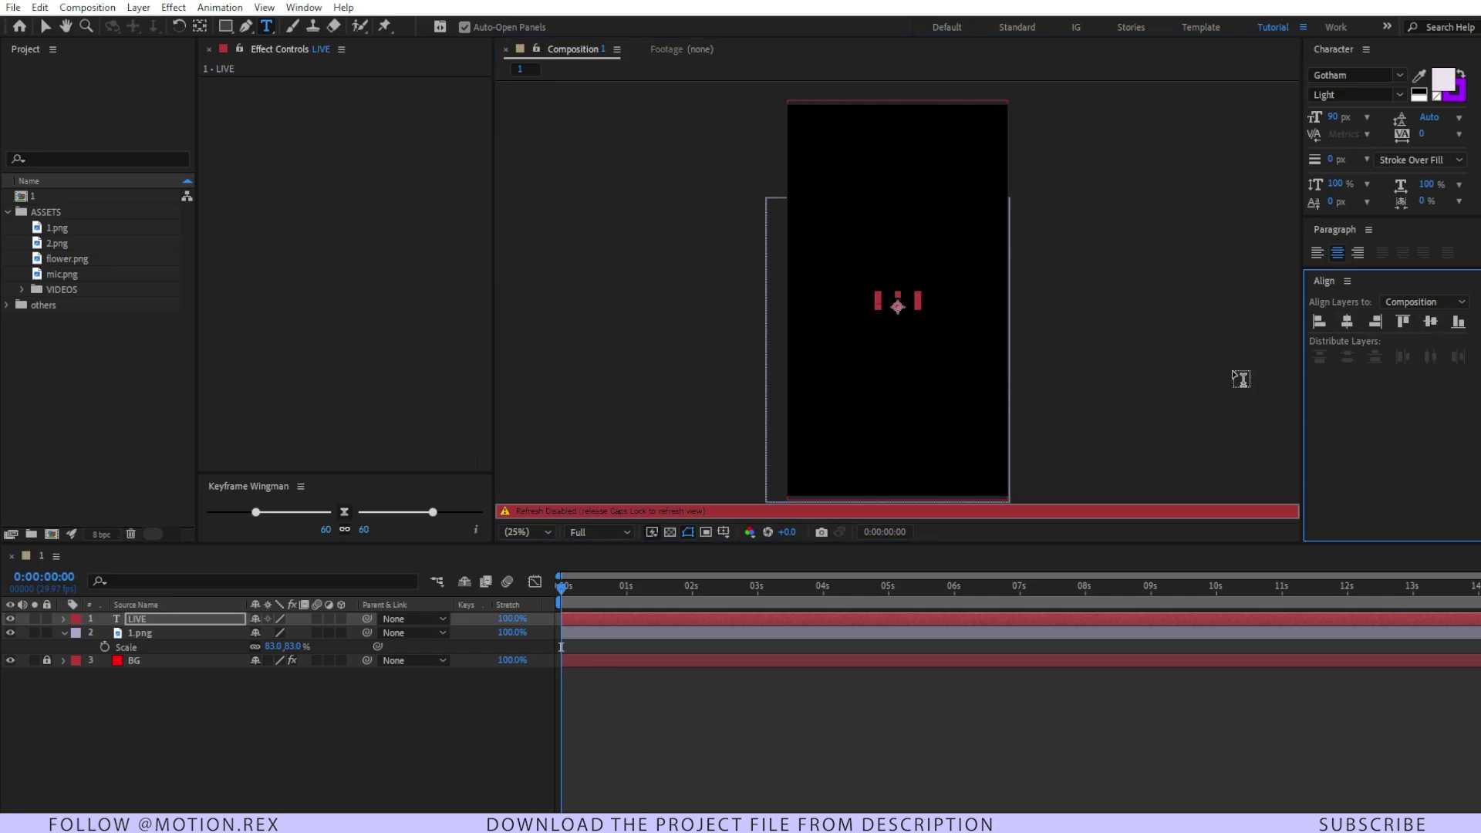
key(Caps_Lock)
Step: Set the LIVE text to the Plakette-Serial font at 1292 px
click(1352, 74)
text(ple)
click(1342, 124)
drag(1338, 116, 1450, 116)
click(695, 698)
Step: Resize the LIVE text to 1204 px, stretched taller in the upper frame, and move its layer below 1.png
key(v)
click(861, 245)
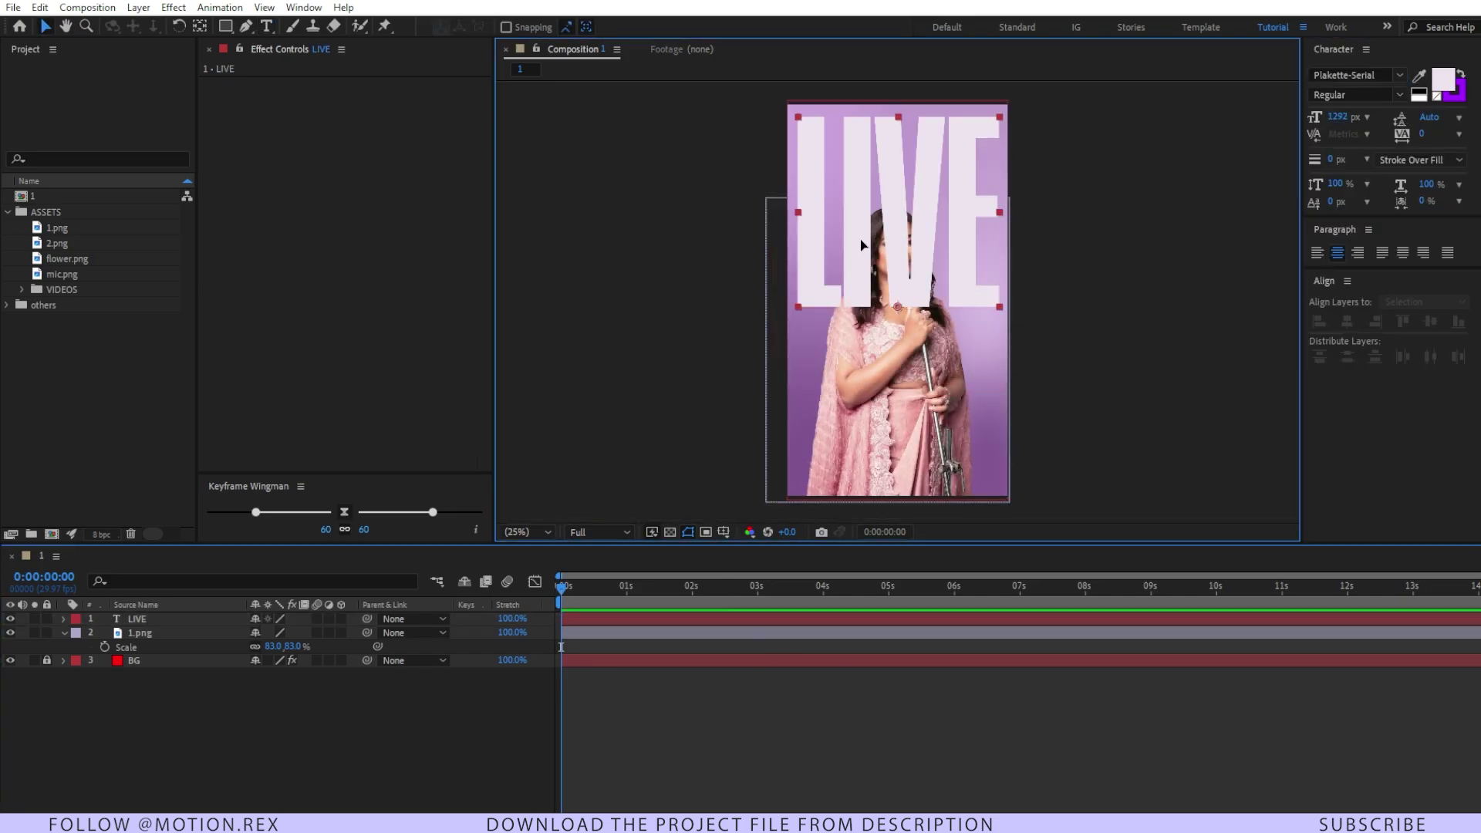
drag(889, 244, 887, 270)
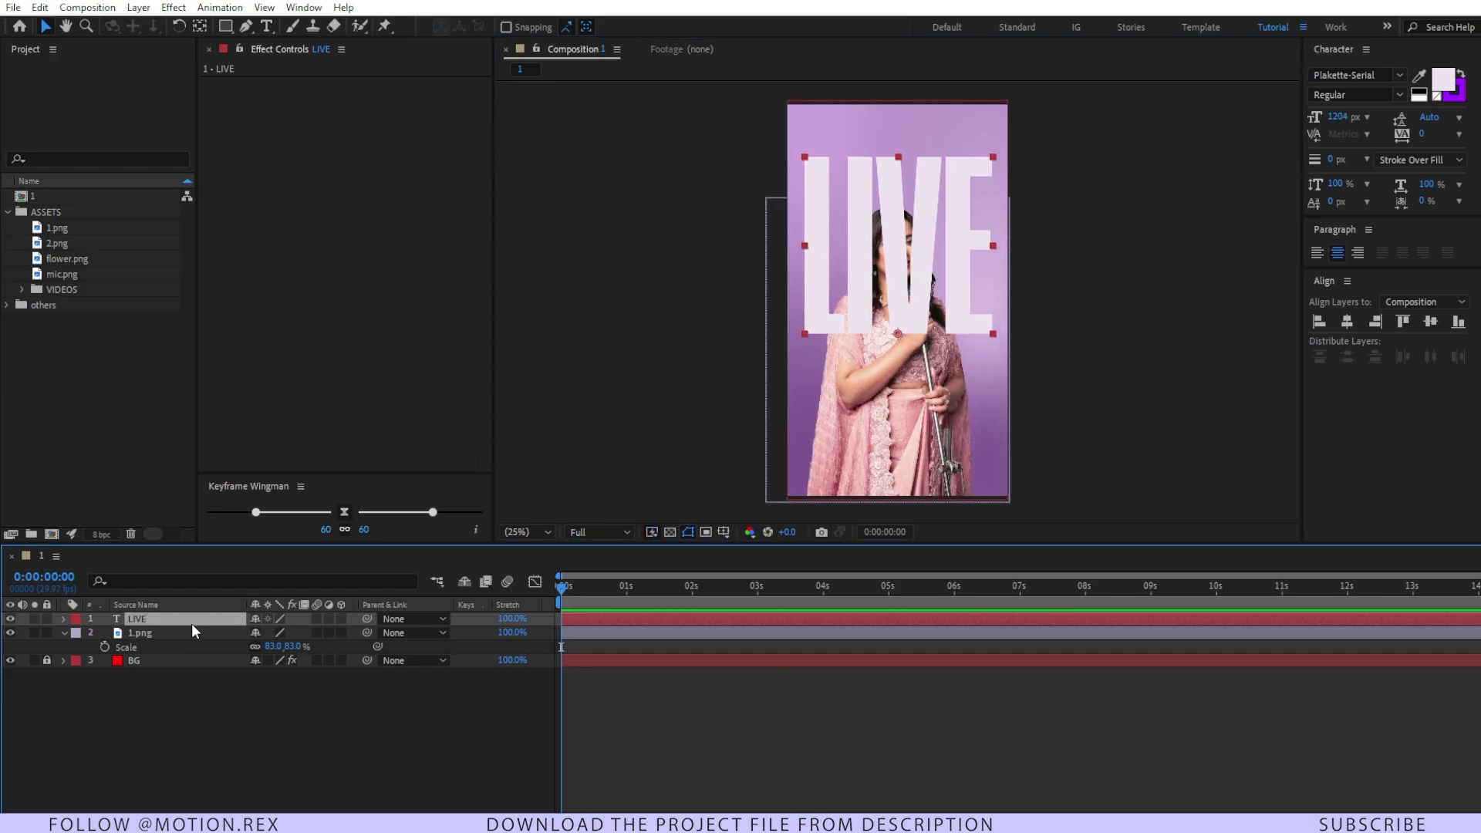
drag(191, 625, 188, 647)
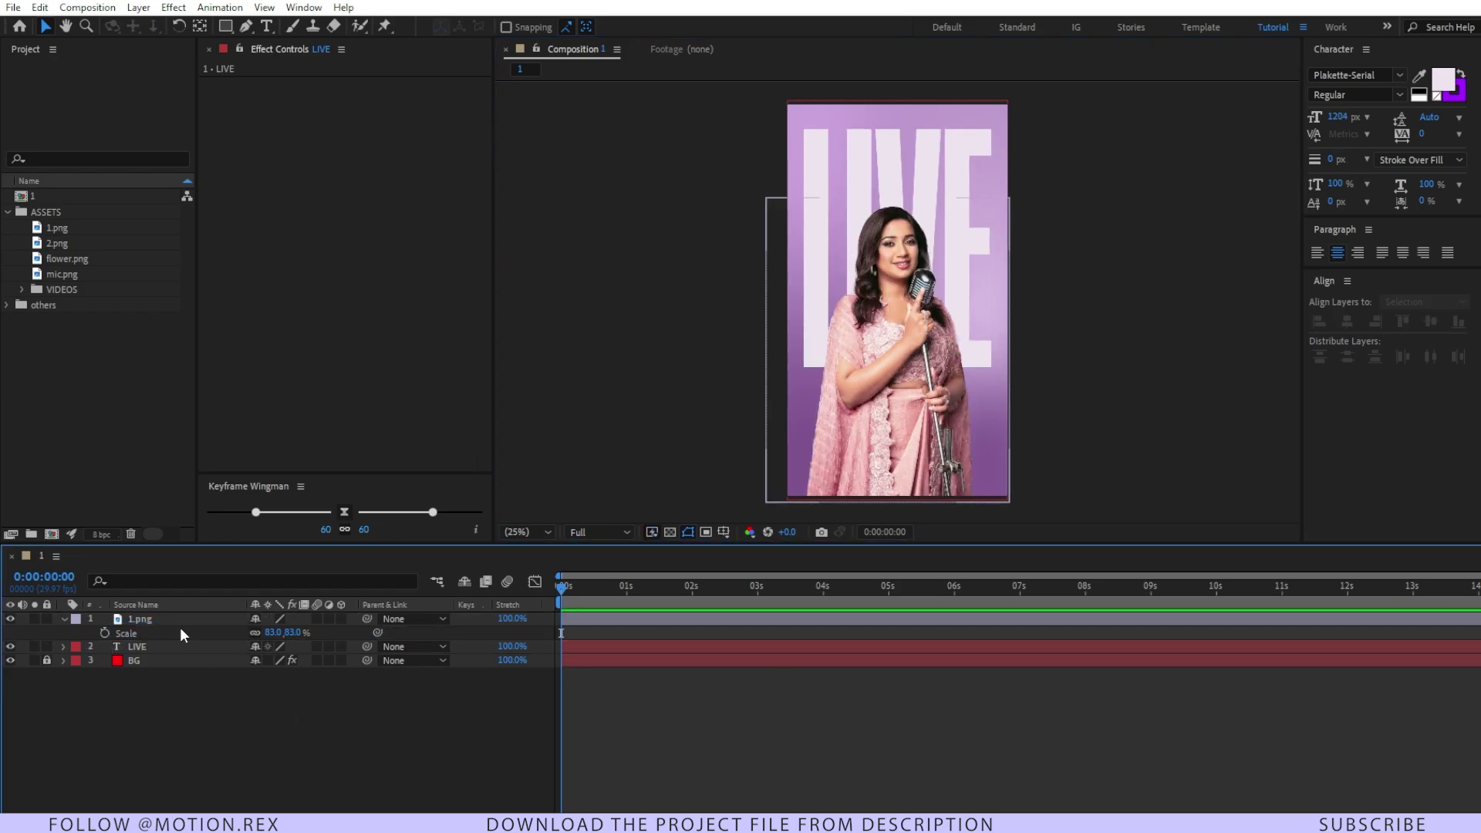
Step: Apply Fast Box Blur to the LIVE layer and set a first Blur Radius keyframe of 0 at time 0
click(169, 646)
key(ctrl+space)
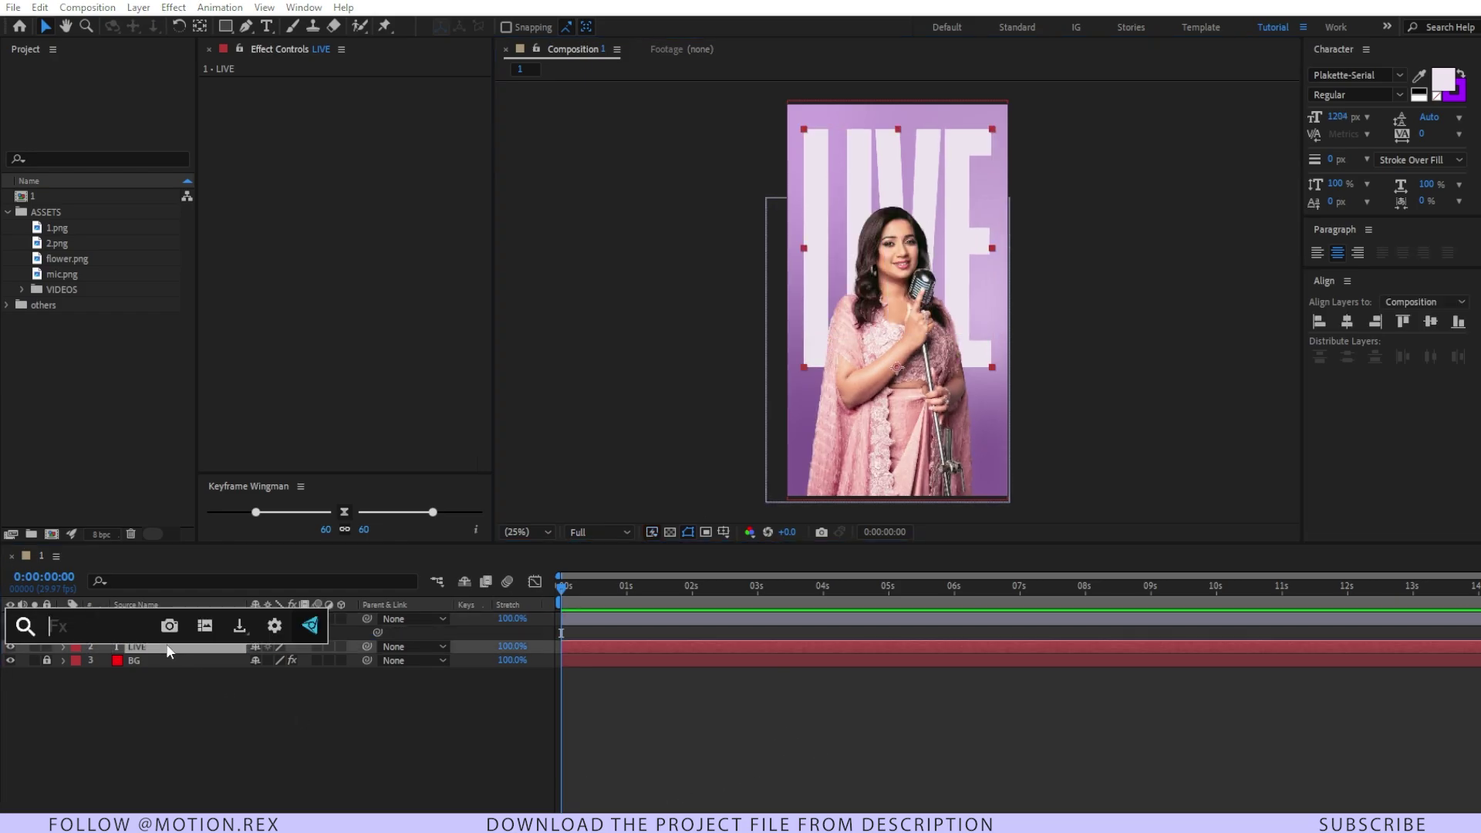
text(fast)
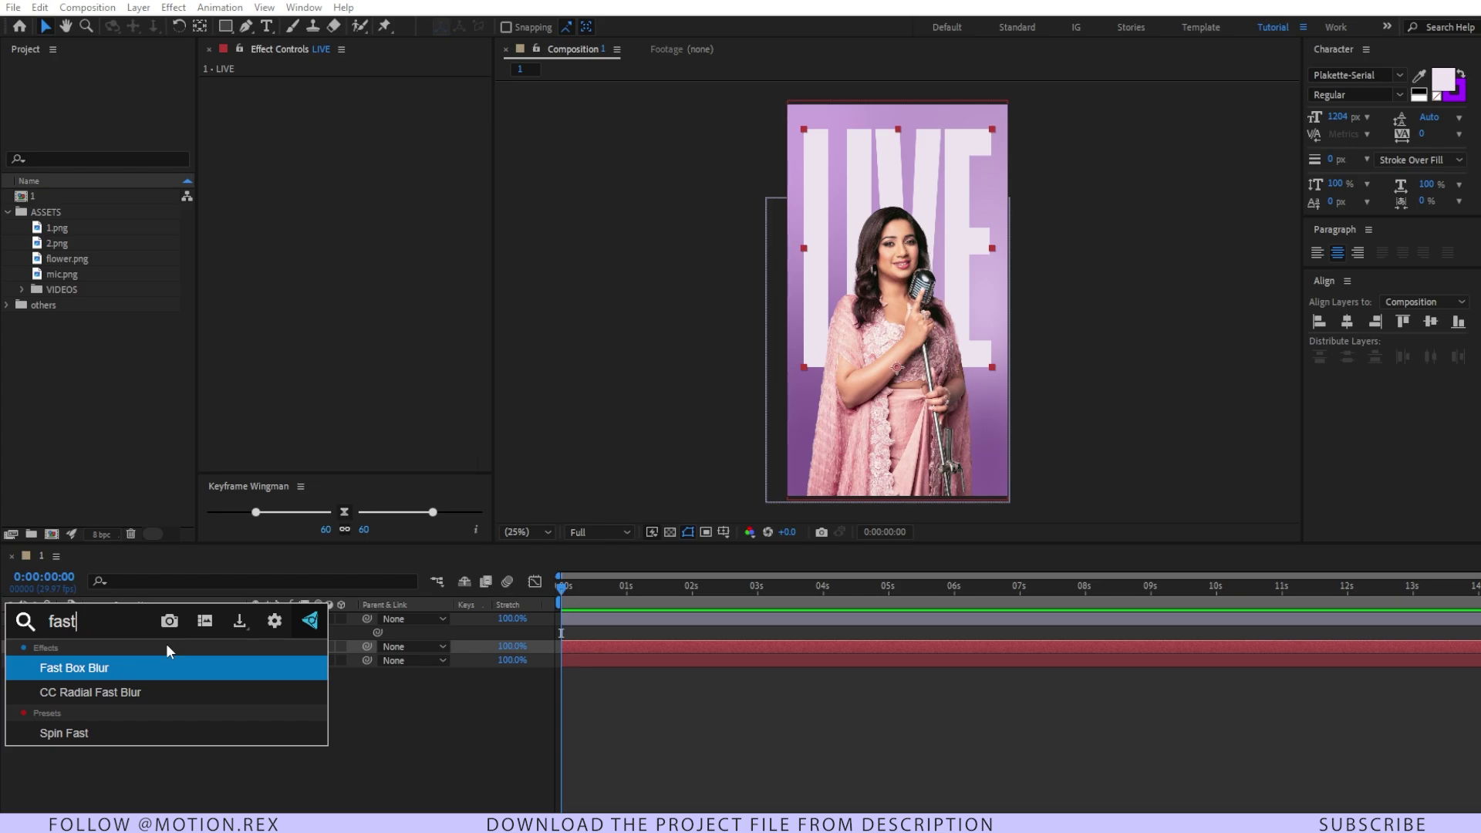
key(Return)
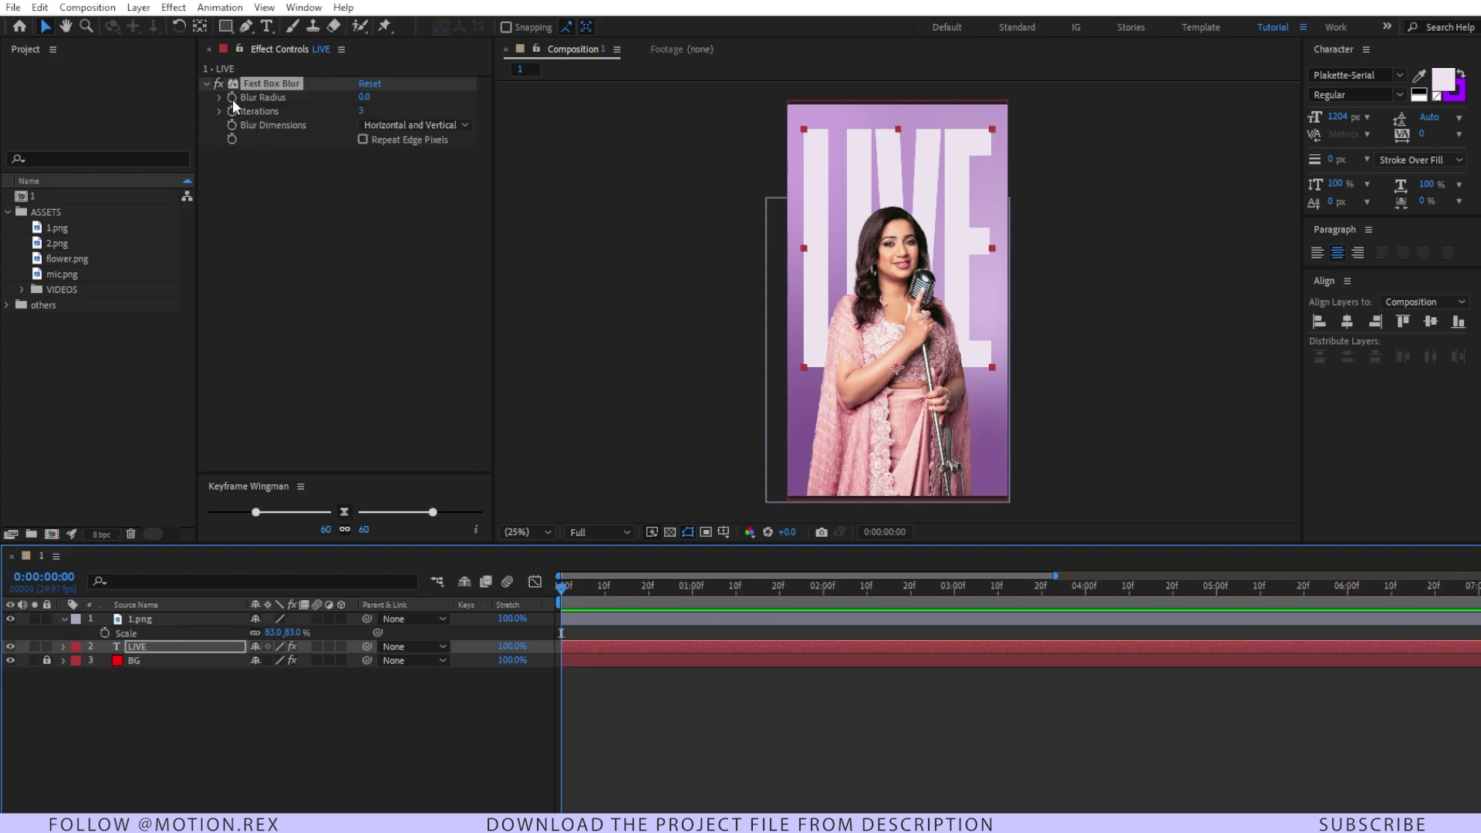
click(233, 99)
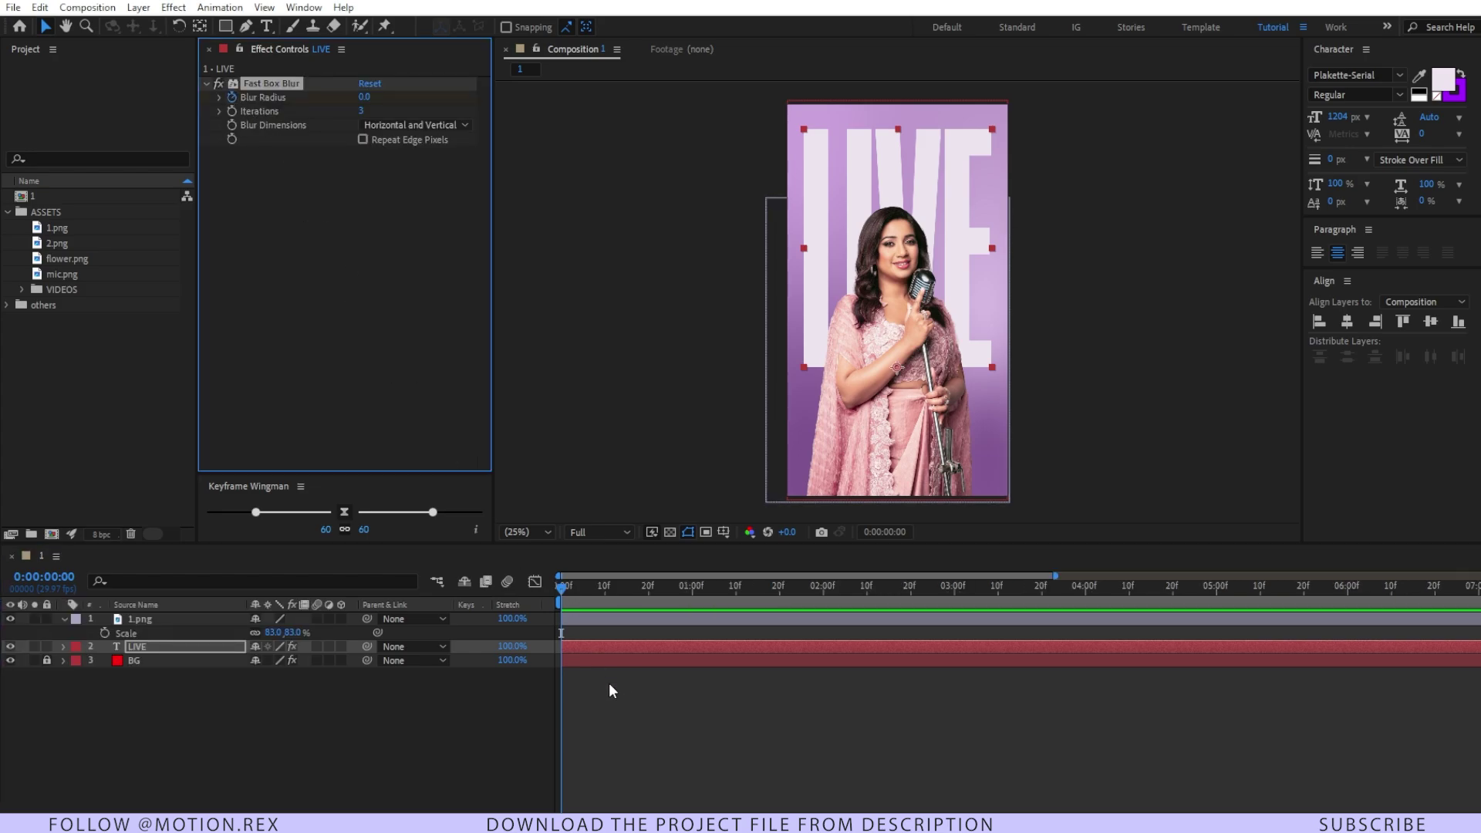
Step: Keyframe the LIVE layer's Blur Radius to 25 at frame 10 and to 0 at frame 20
key(shift+Page_Down)
click(359, 97)
text(20)
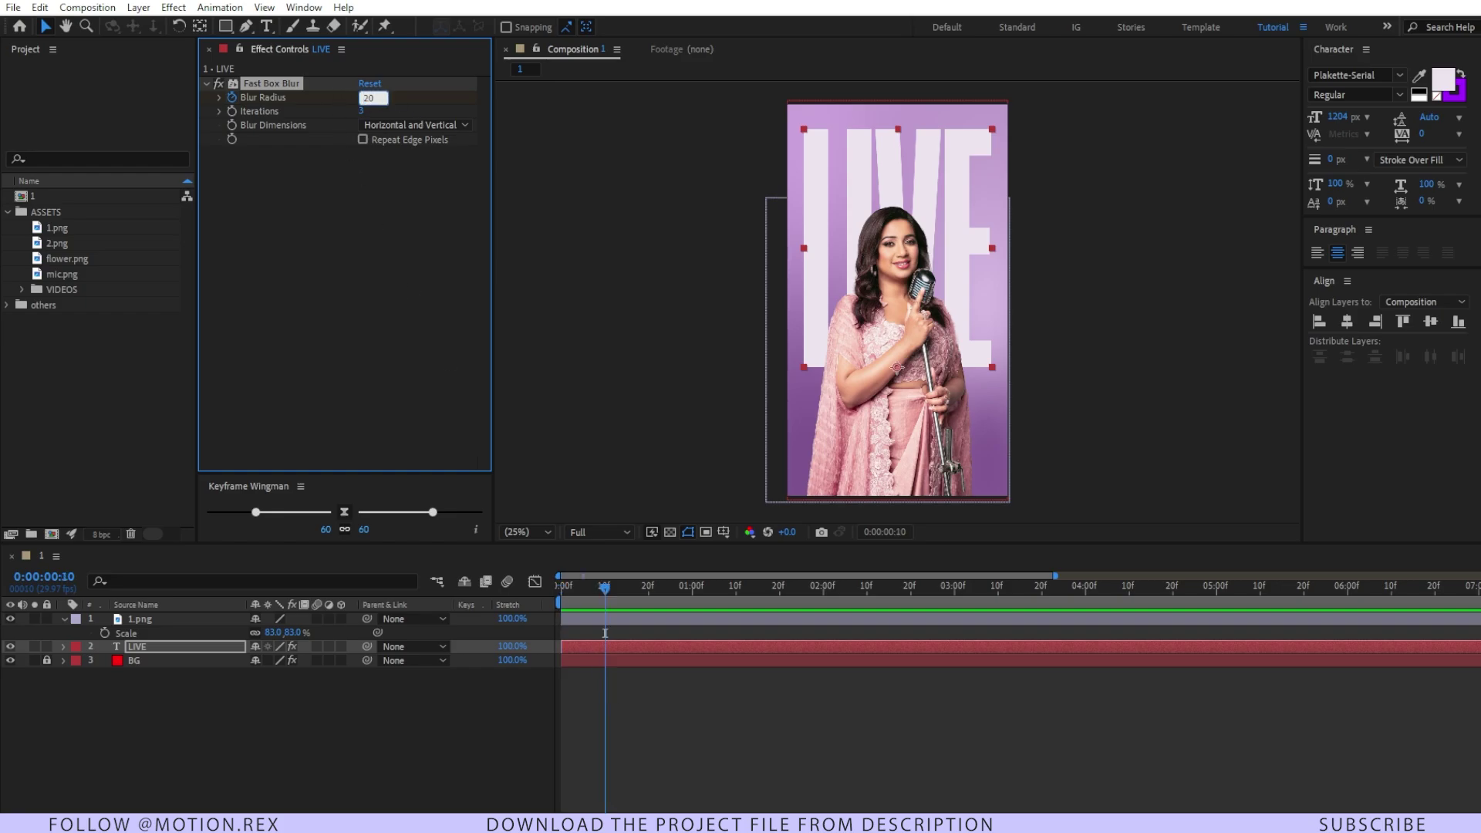
key(Return)
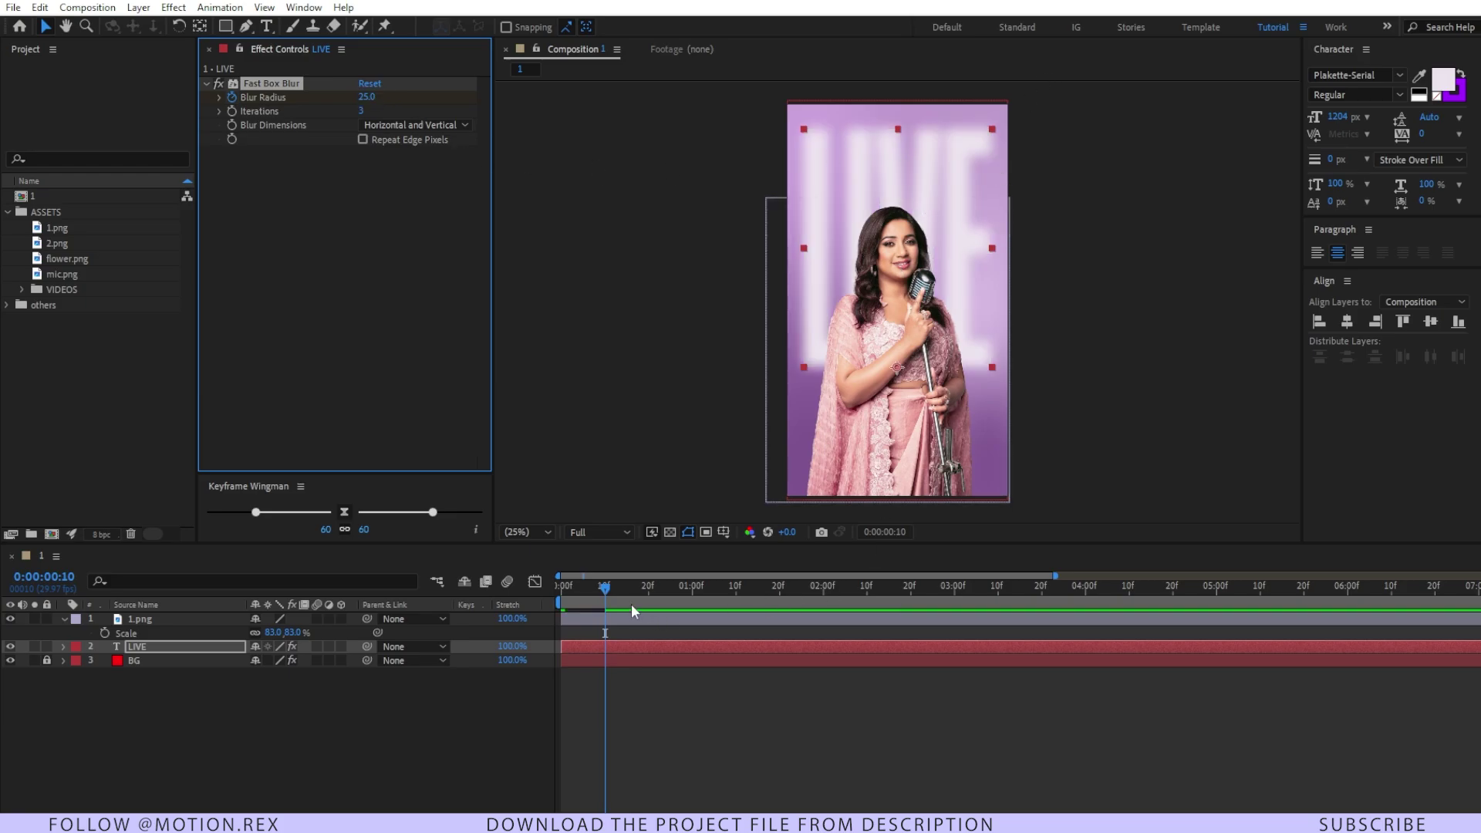
key(shift+Page_Down)
click(366, 98)
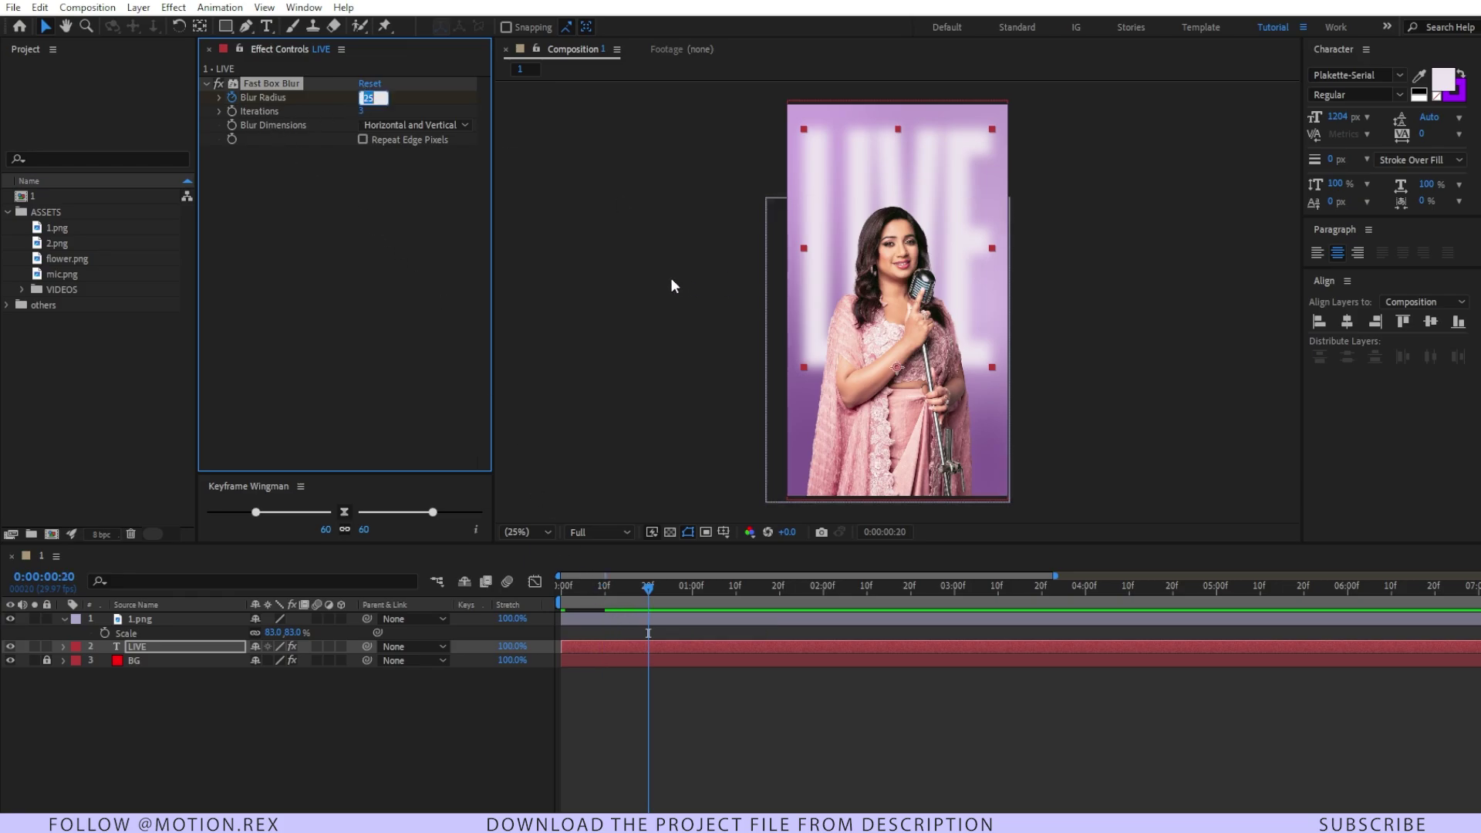
text(0)
key(Return)
Step: Reveal the LIVE layer's keyframes and preview the blur animation from the start
click(635, 647)
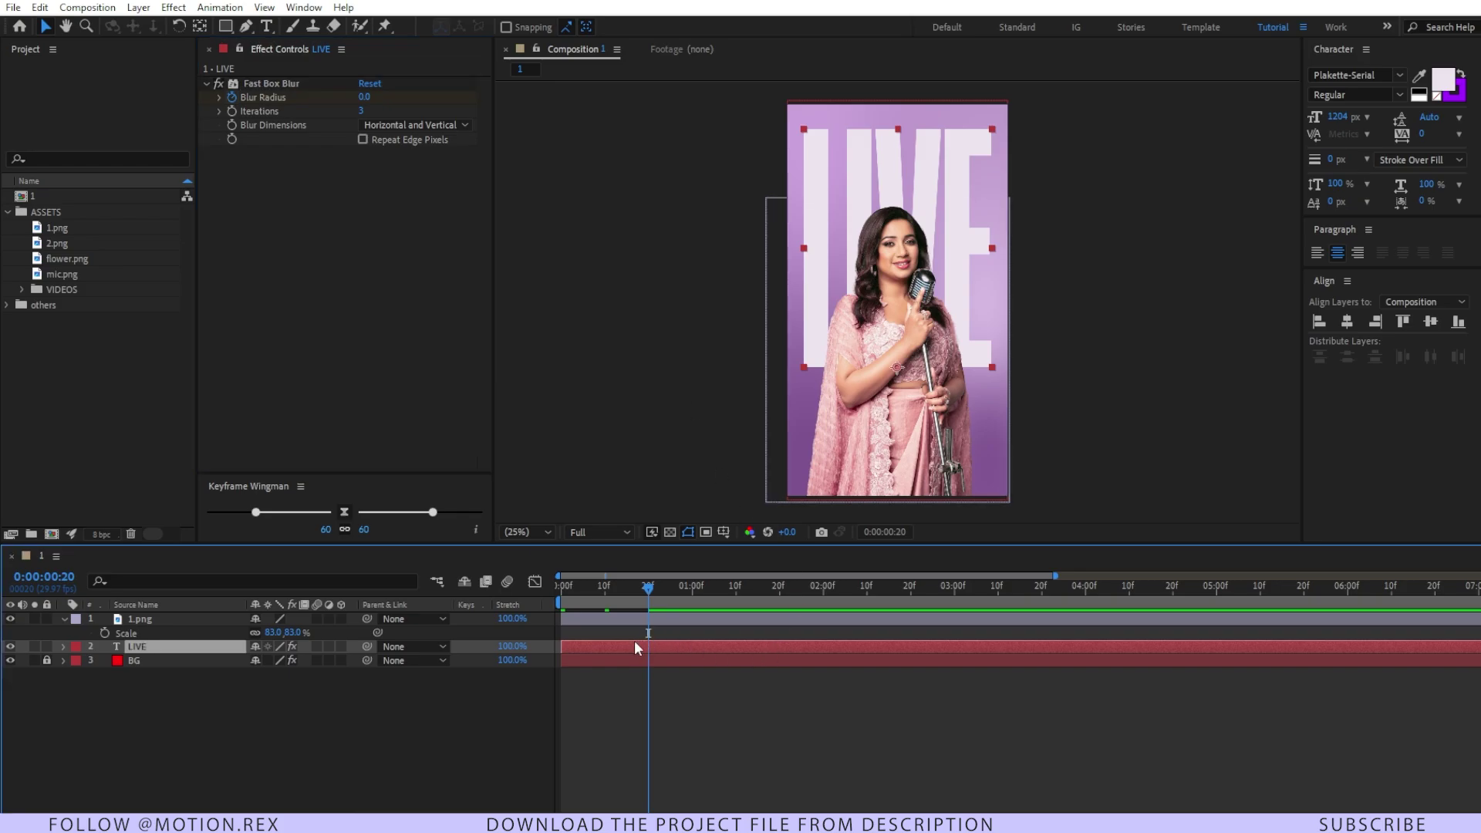
key(u)
drag(676, 664, 548, 679)
click(606, 706)
key(Home)
key(space)
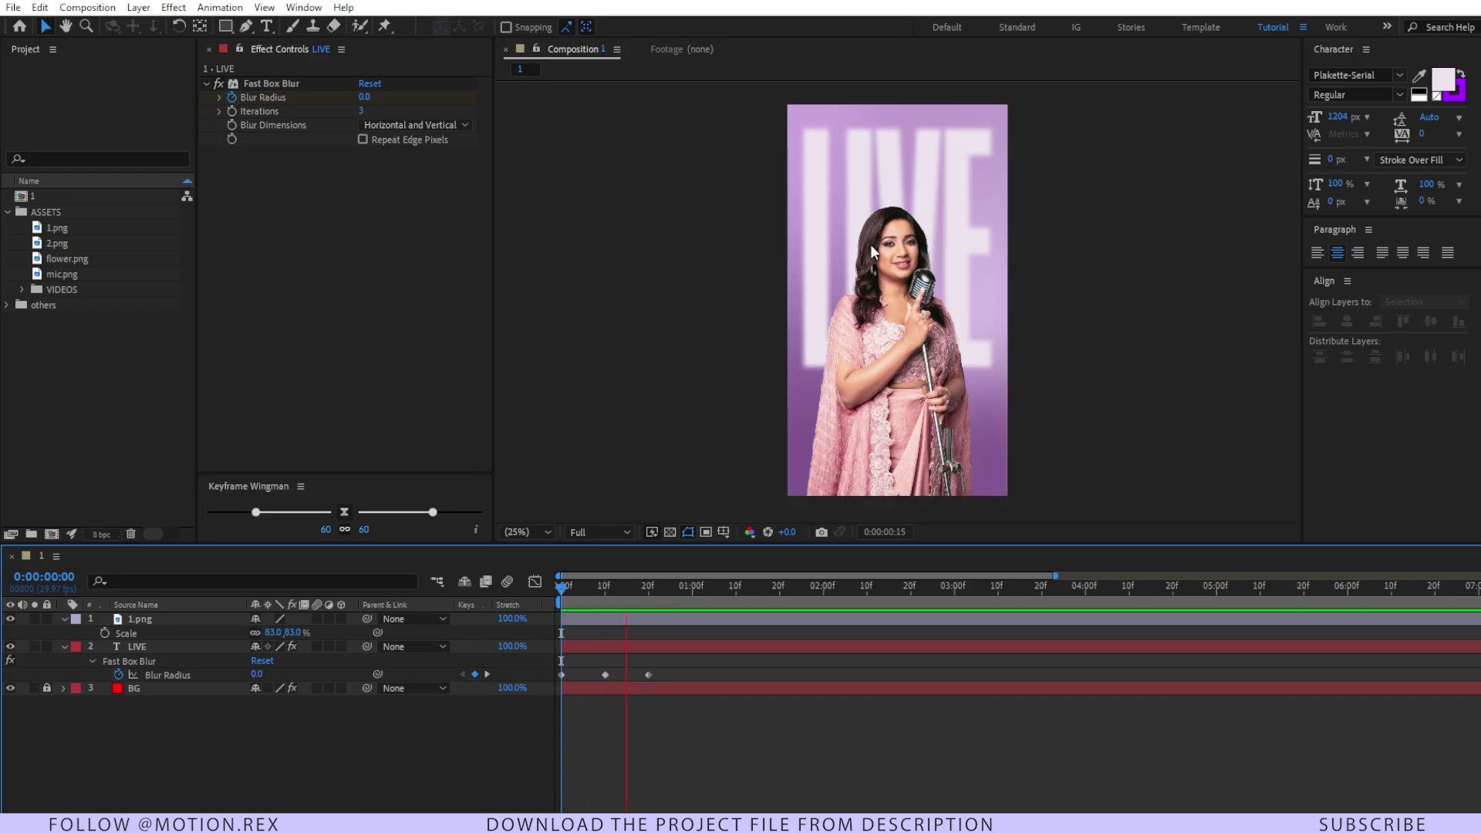
drag(640, 589, 1066, 677)
click(593, 651)
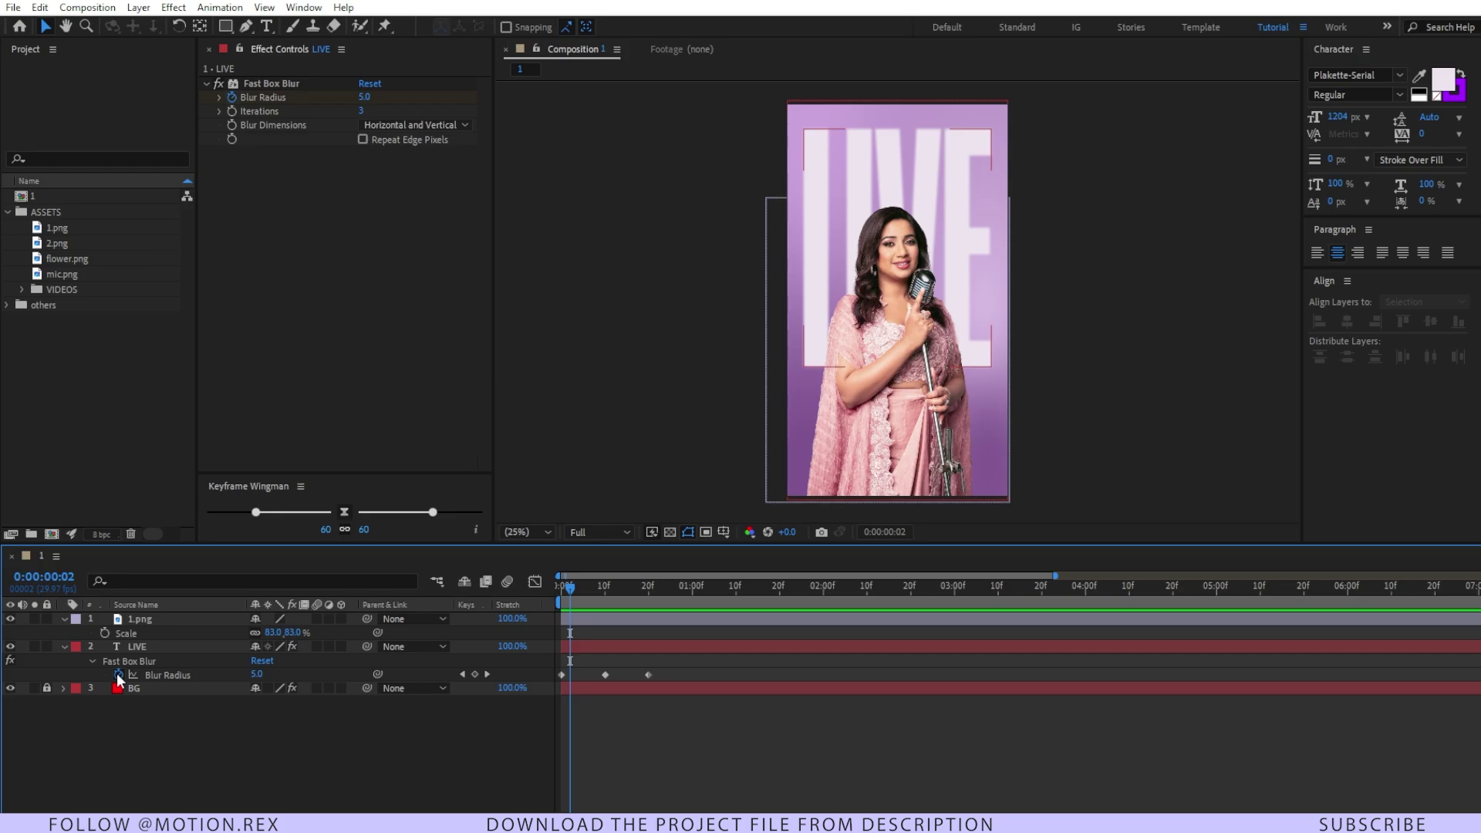
Step: Add a loopOut() expression to the LIVE layer's Blur Radius so the blur repeats
alt+click(118, 674)
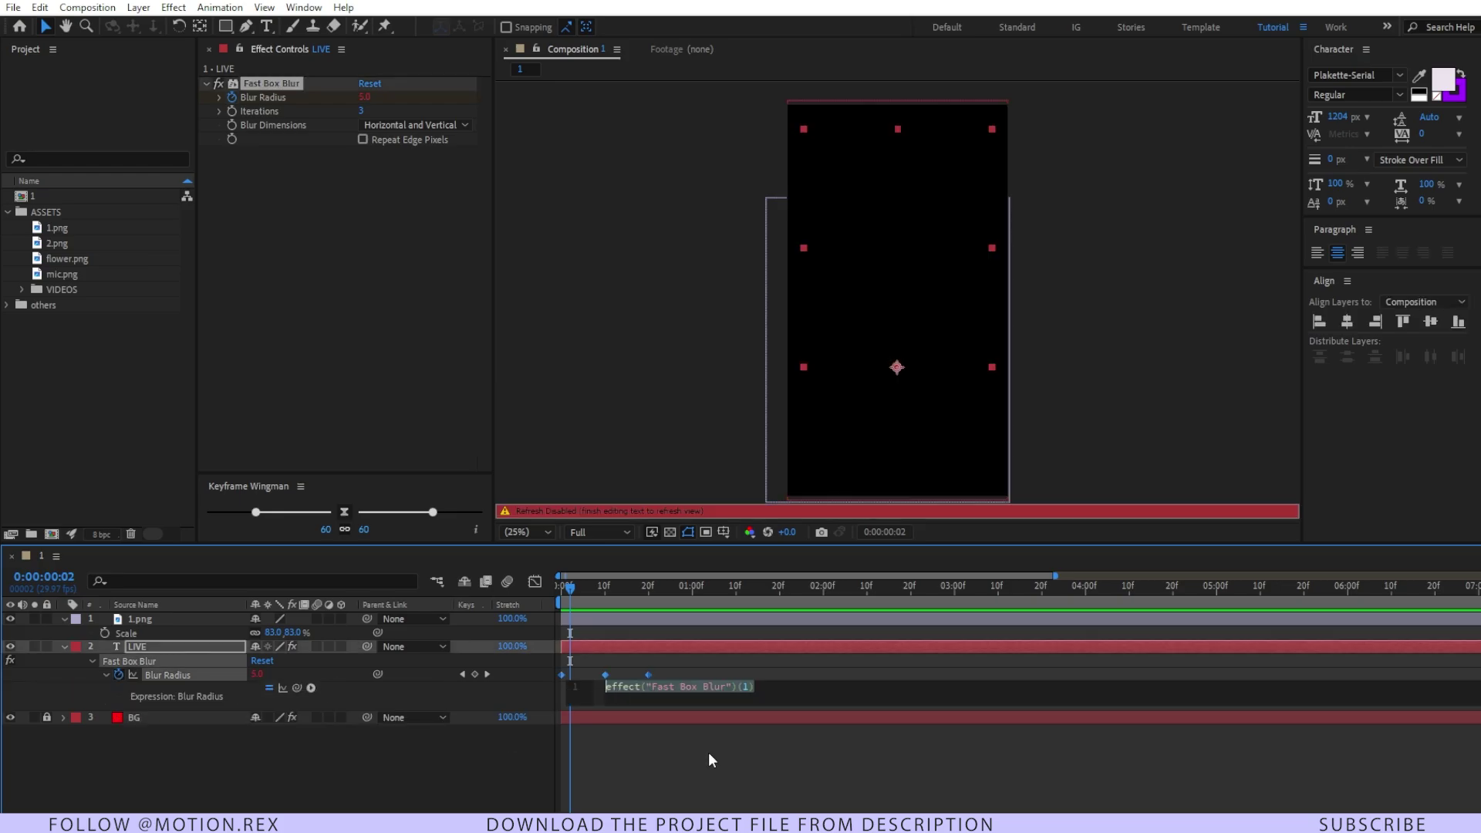
text(loop)
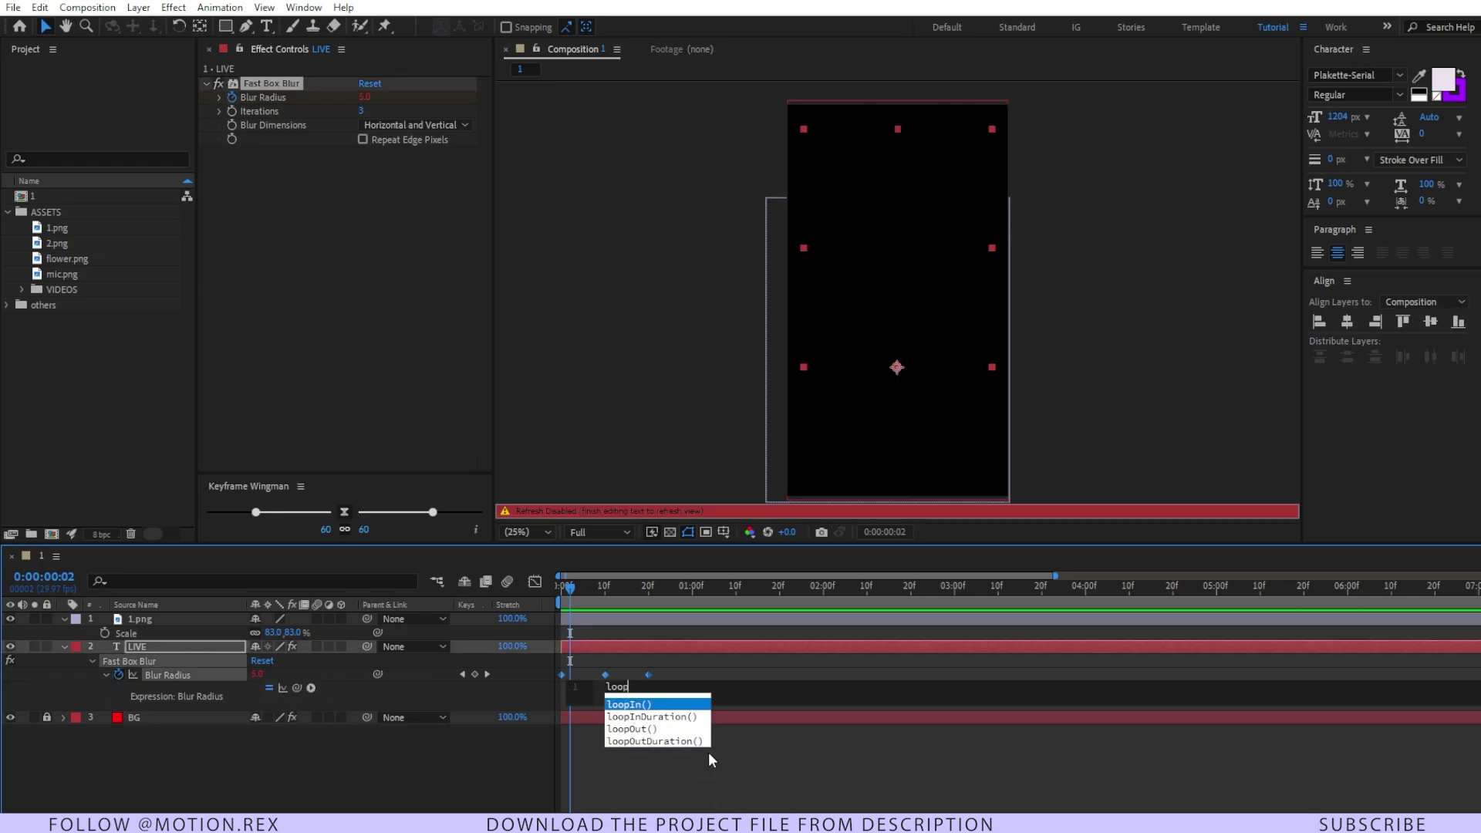
key(Down)
key(Down)
key(Return)
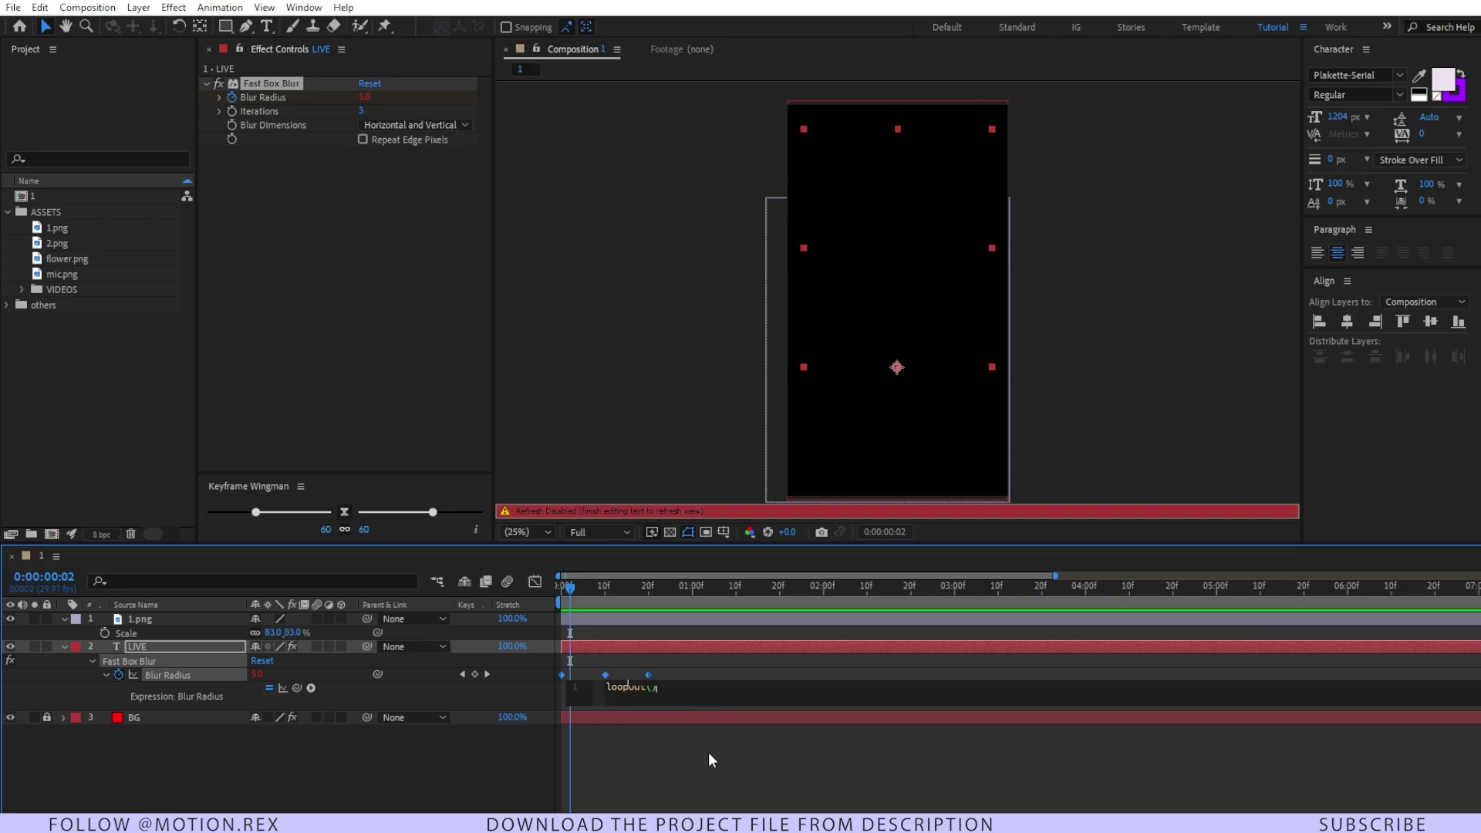
click(708, 752)
Step: Play back the composition from the start to check the looping blur
key(space)
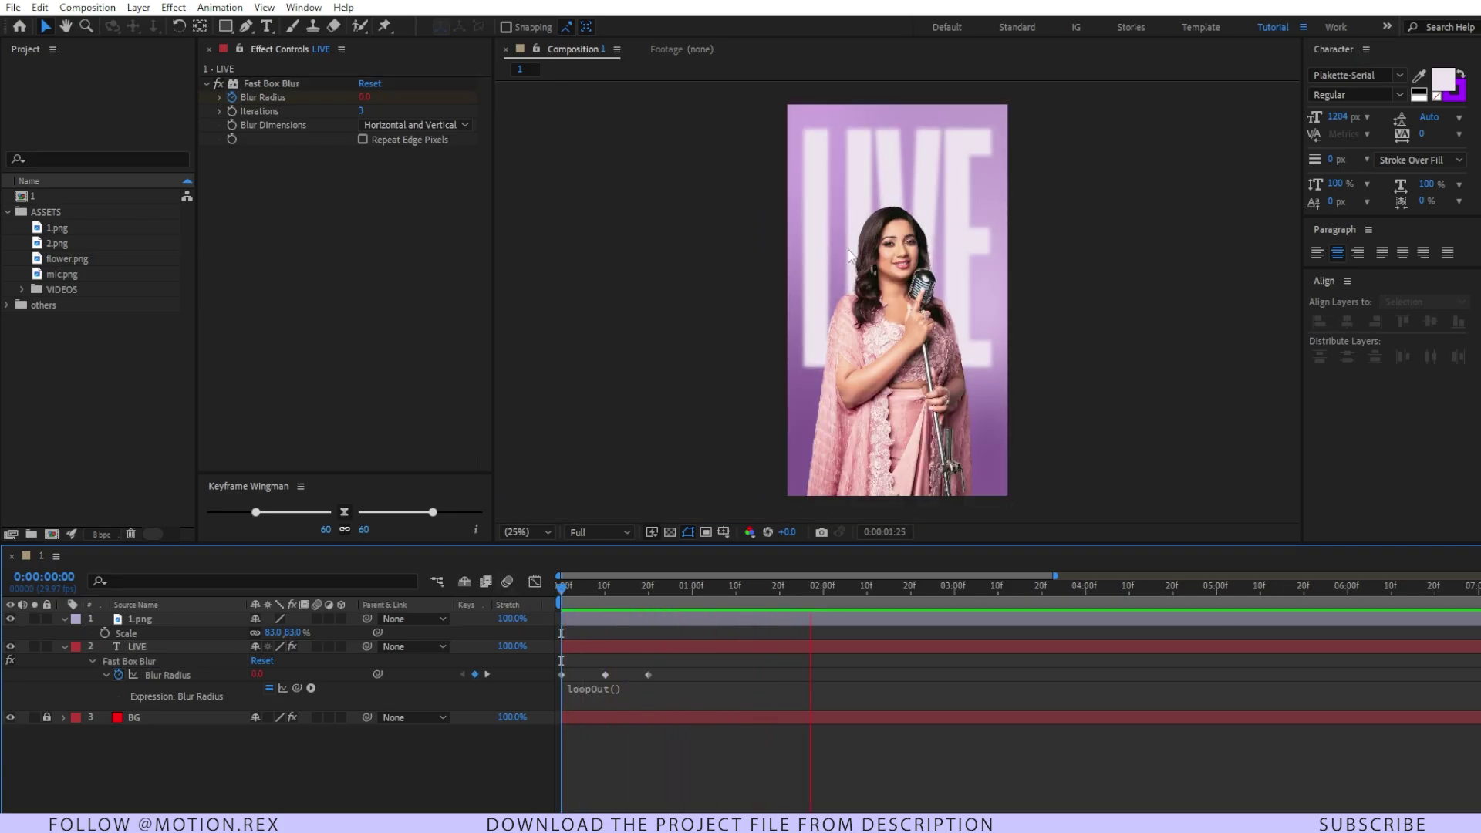
key(space)
key(Home)
key(space)
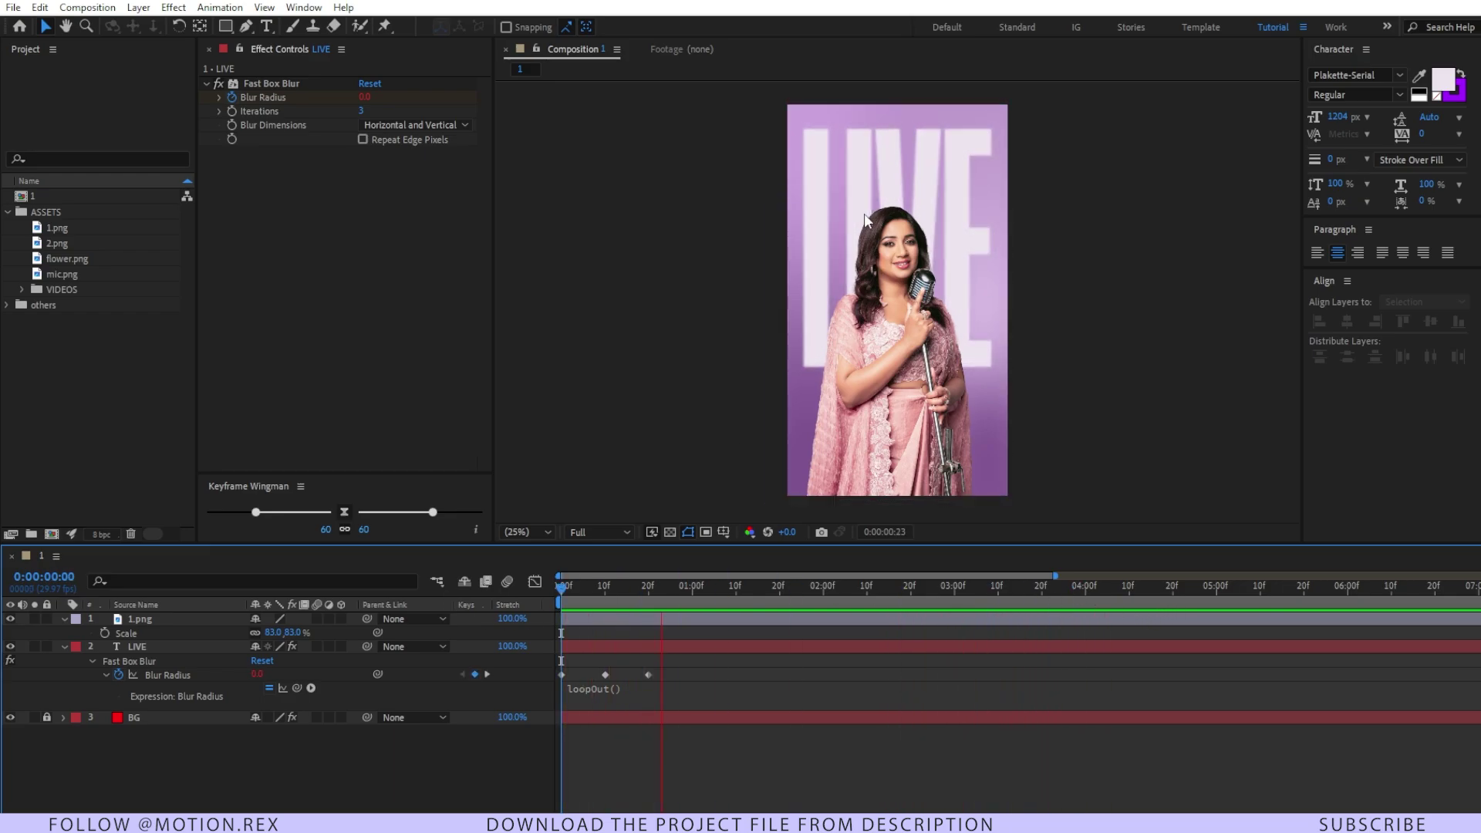
key(space)
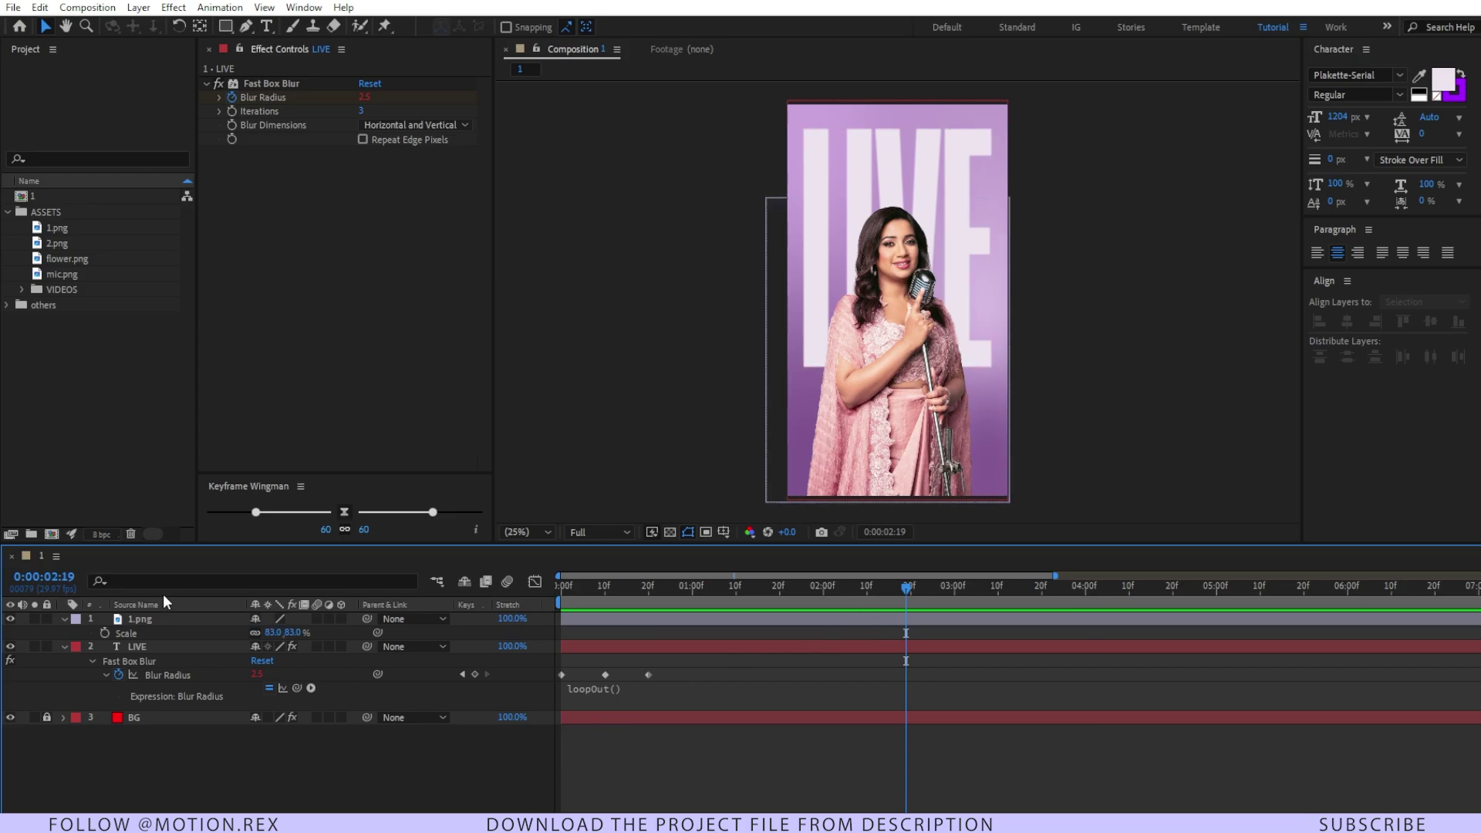
Step: Create a composition named 2 with the 1080 x 1920 settings and place composition 1 in it as a layer
click(51, 534)
text(2)
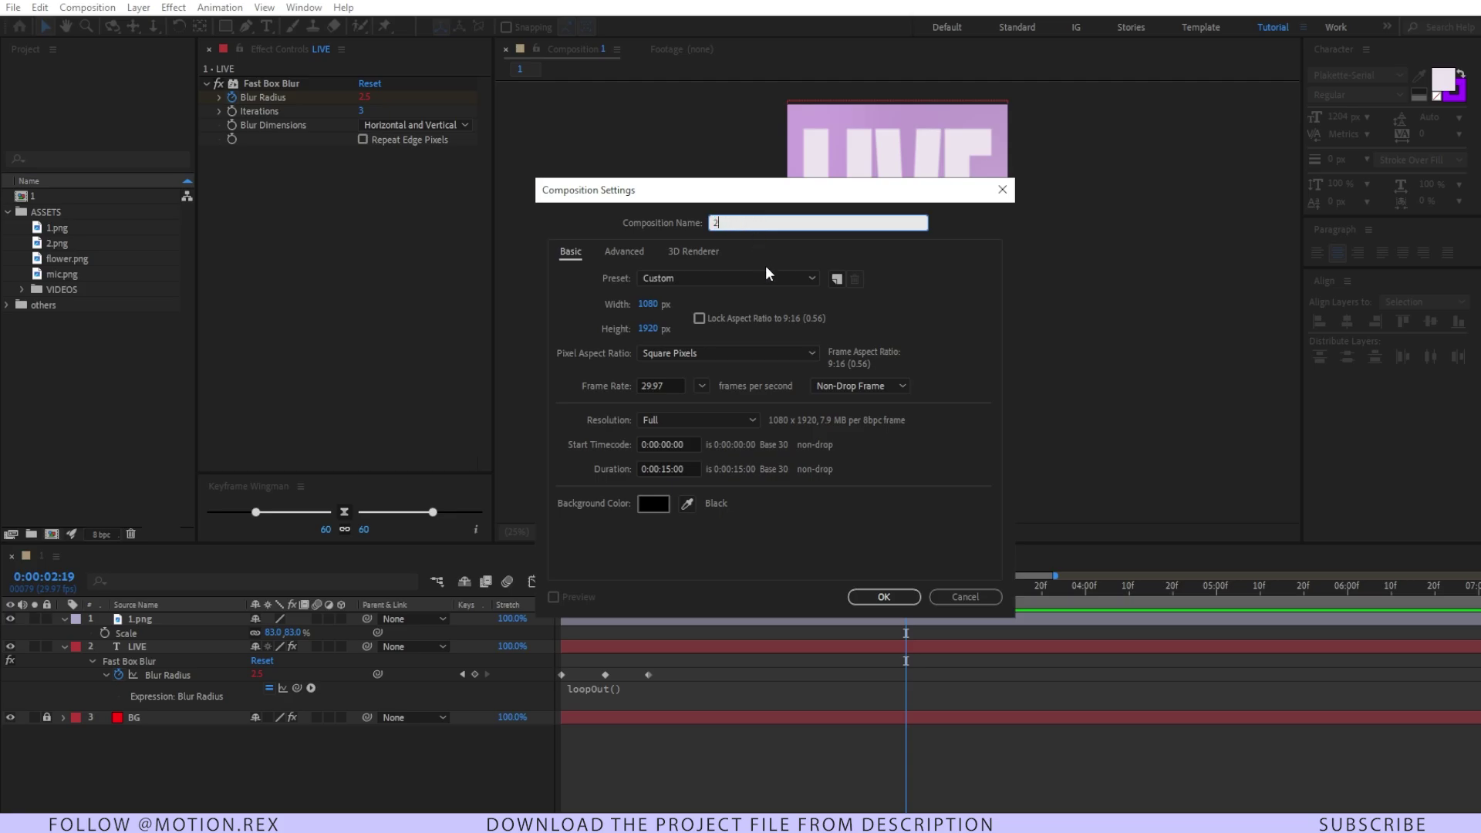
click(884, 596)
drag(30, 196, 177, 651)
click(648, 701)
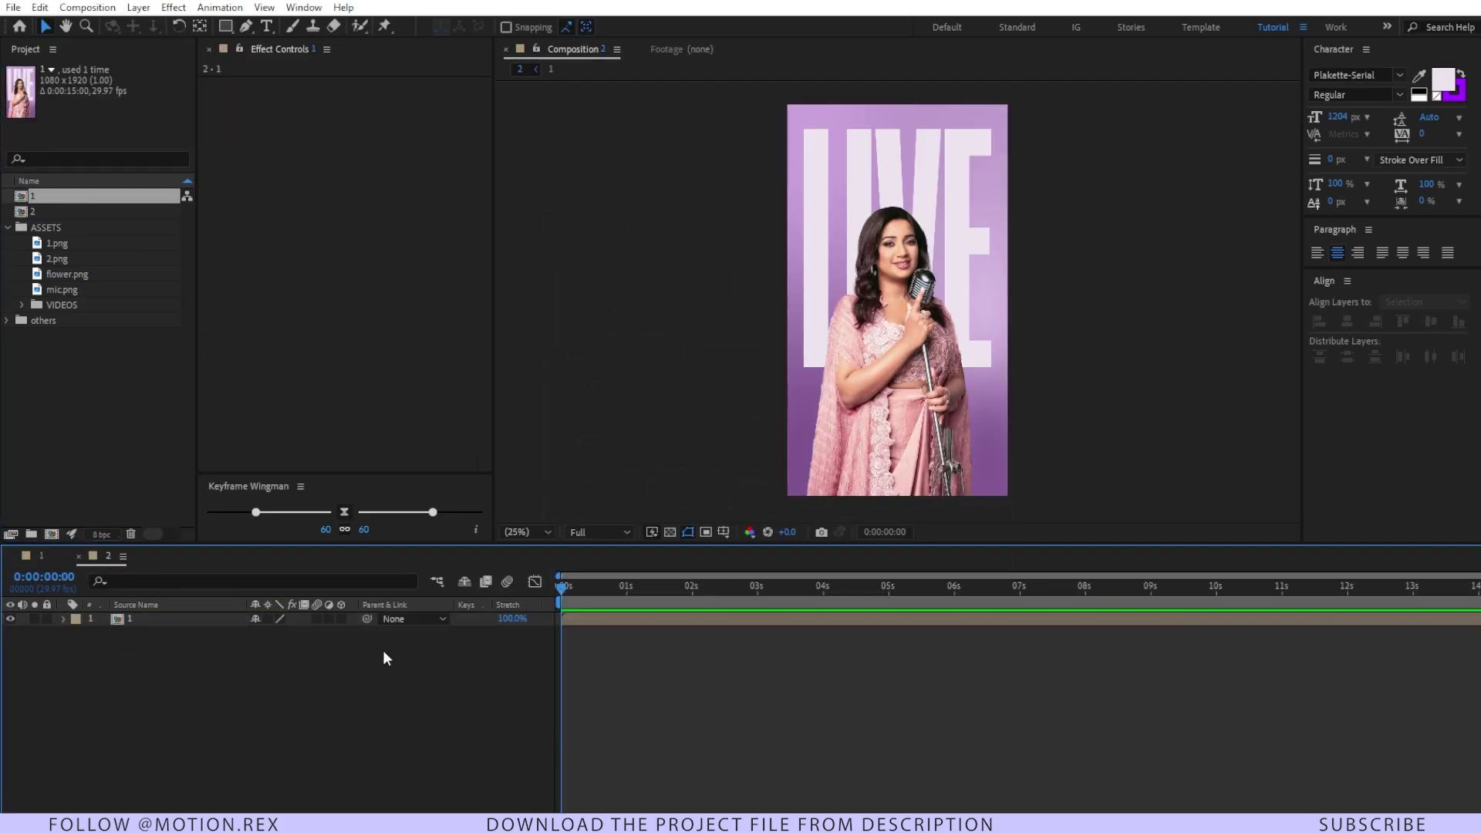
Step: Make the nested composition 1 layer 3D and add a null object above it
click(192, 618)
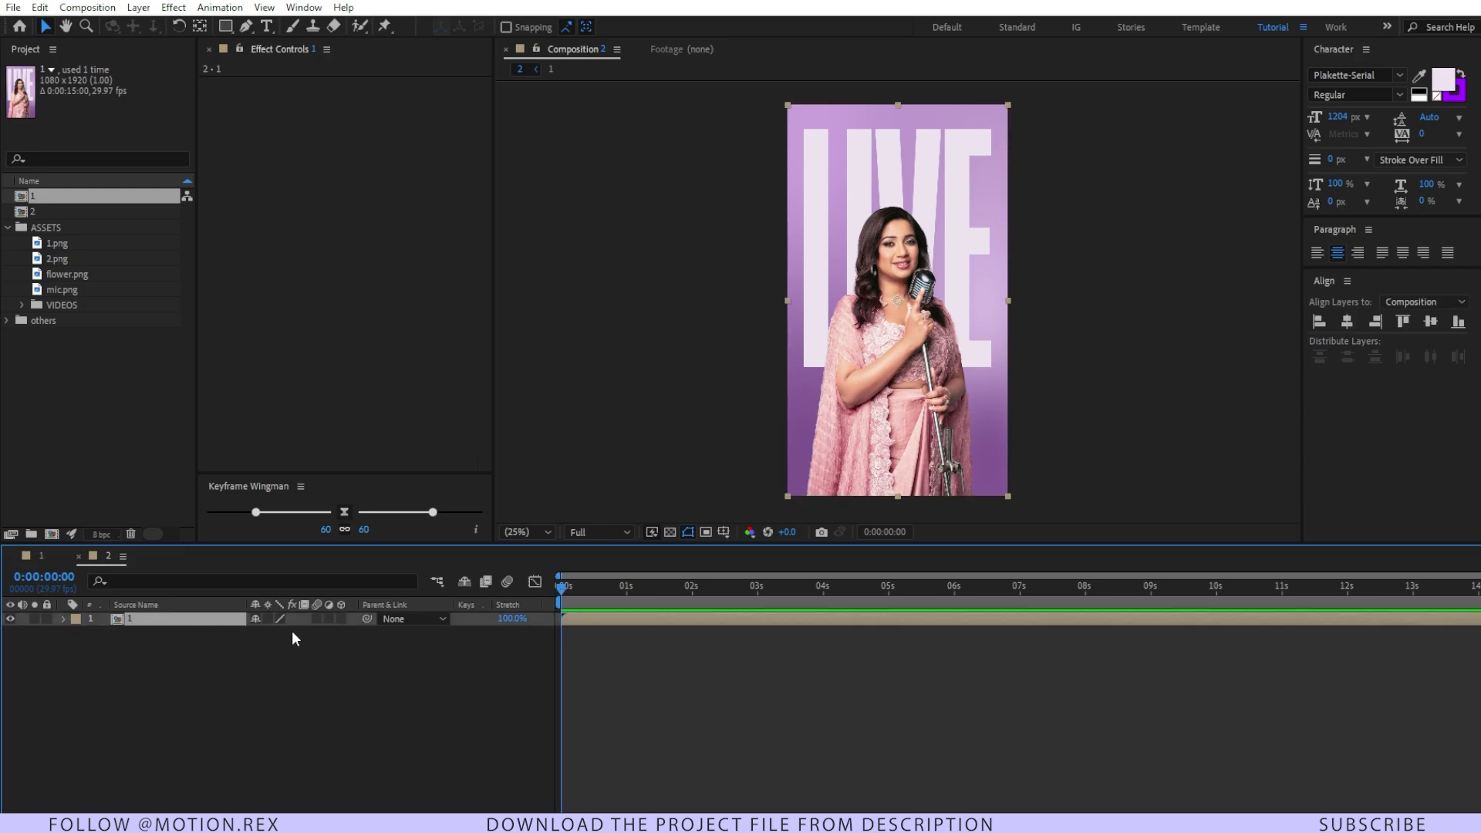
click(341, 618)
right_click(352, 658)
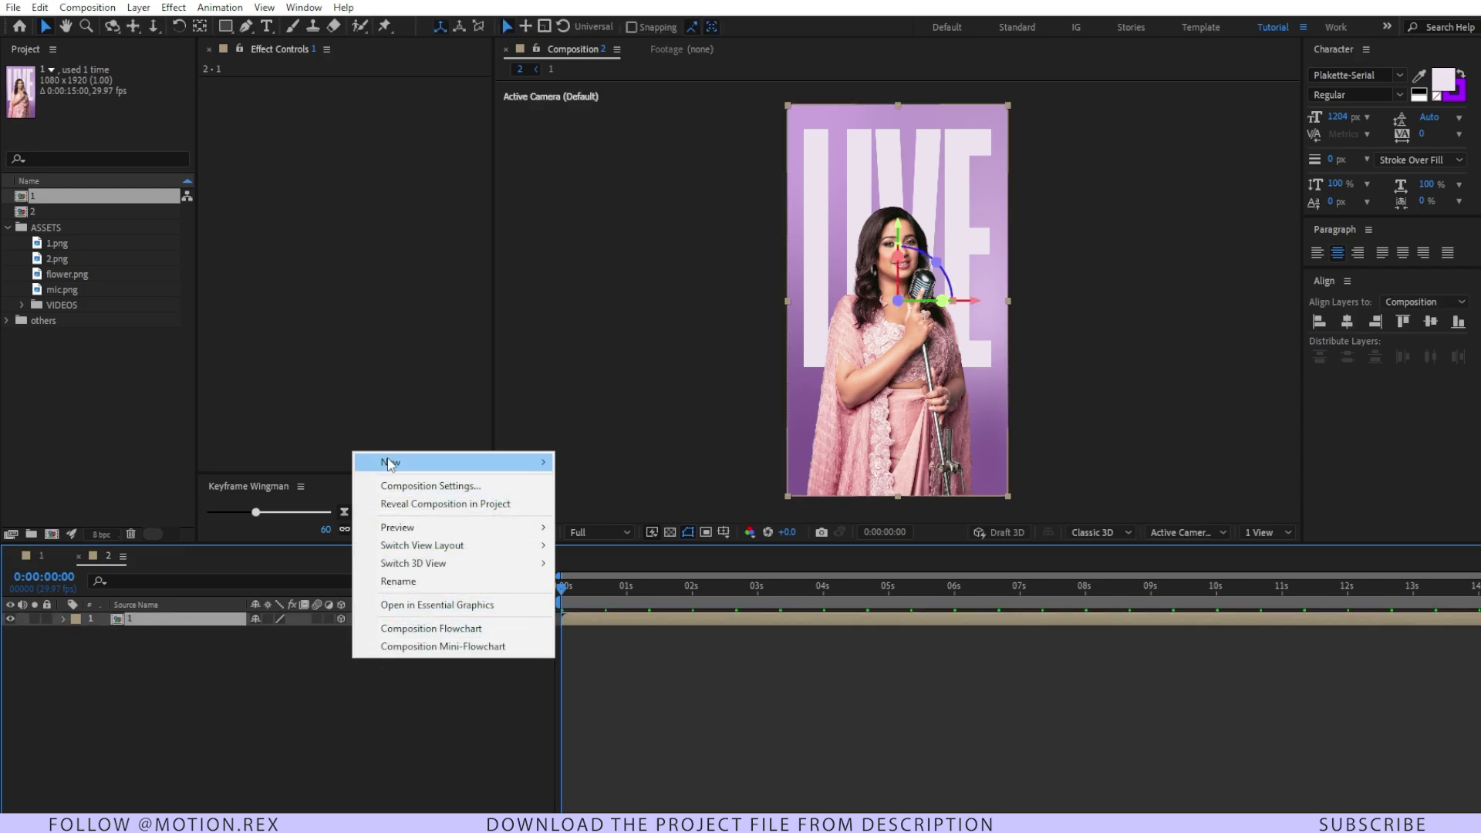
mouse_move(390, 464)
click(673, 558)
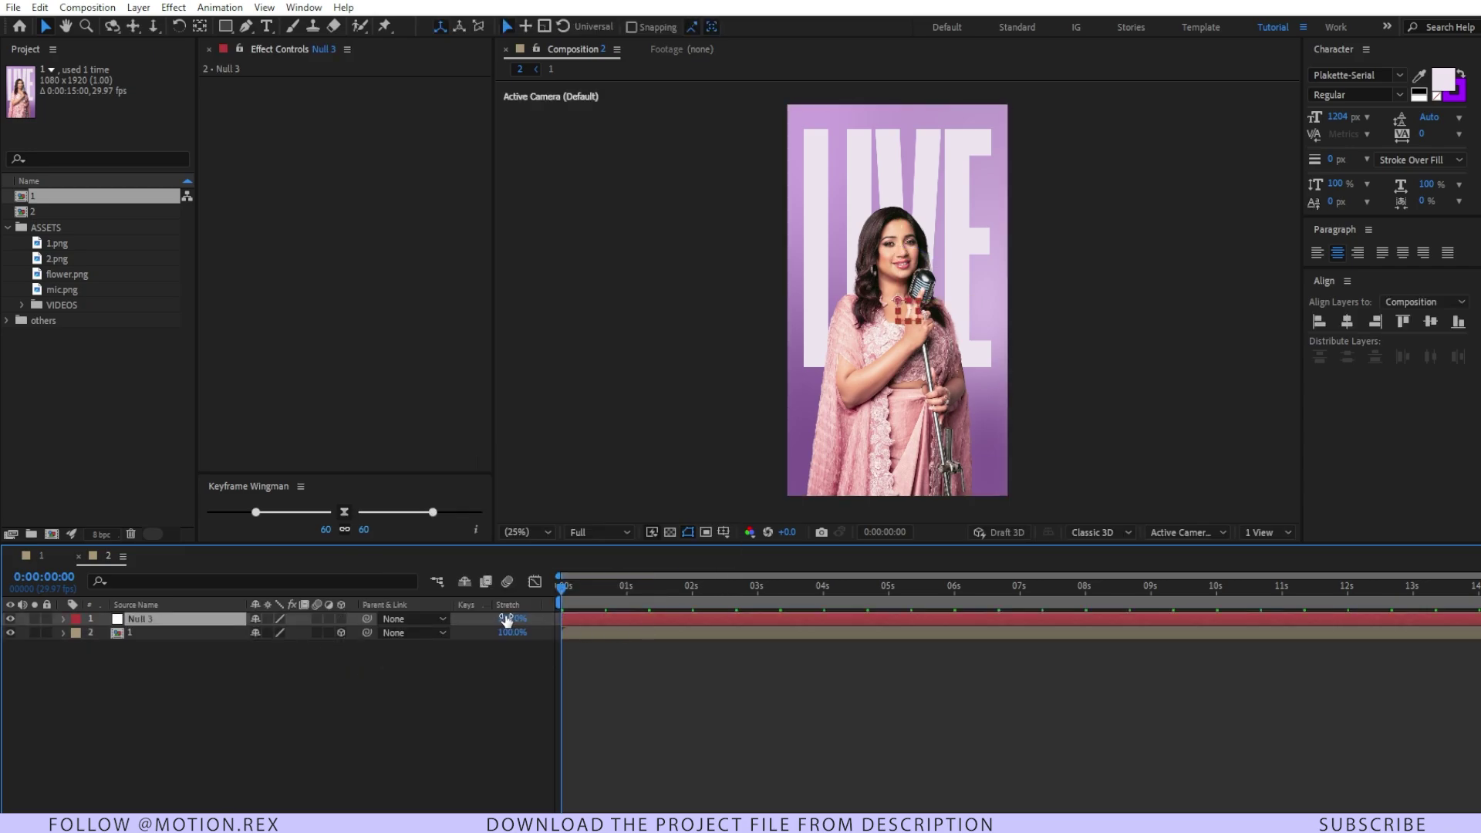
Step: Rename the null as control 1 and parent the nested composition 1 layer to it
key(Return)
text(c)
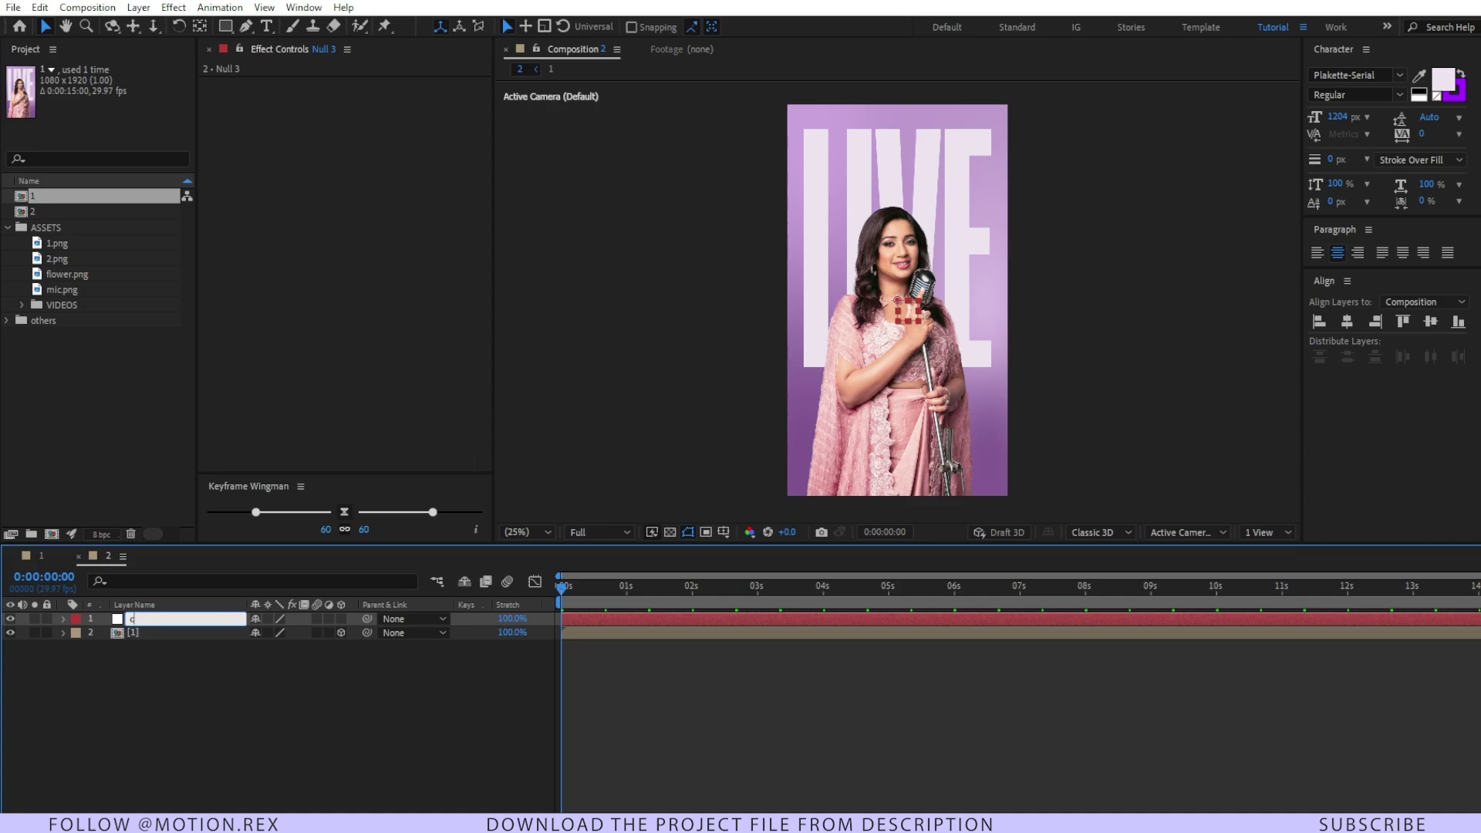
text(ontrol 1)
key(Return)
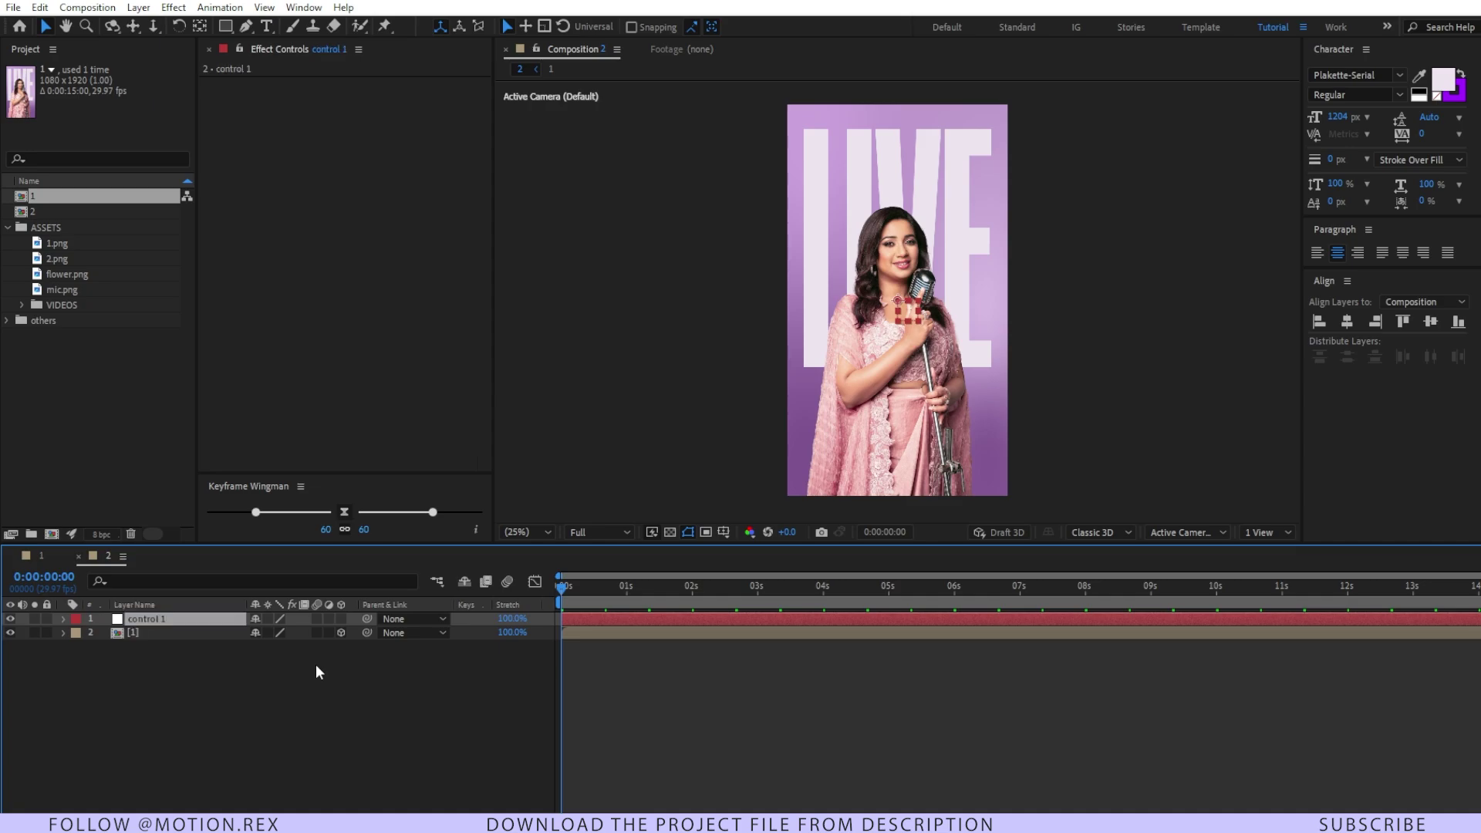
click(199, 634)
drag(365, 634, 132, 622)
Step: Reveal the Scale, Rotation and Position properties of control 1 and make the null 3D
key(s)
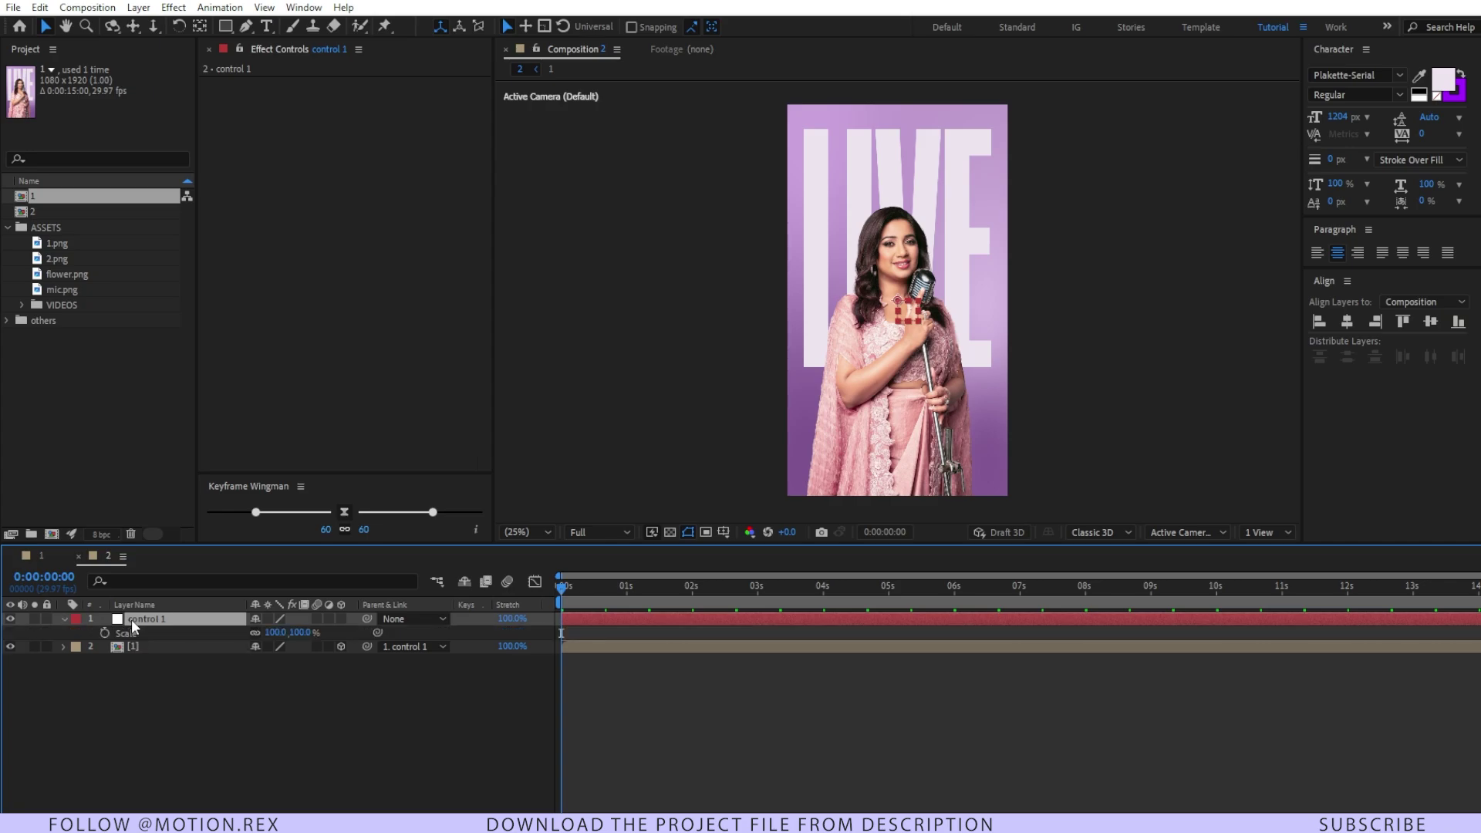
key(shift+r)
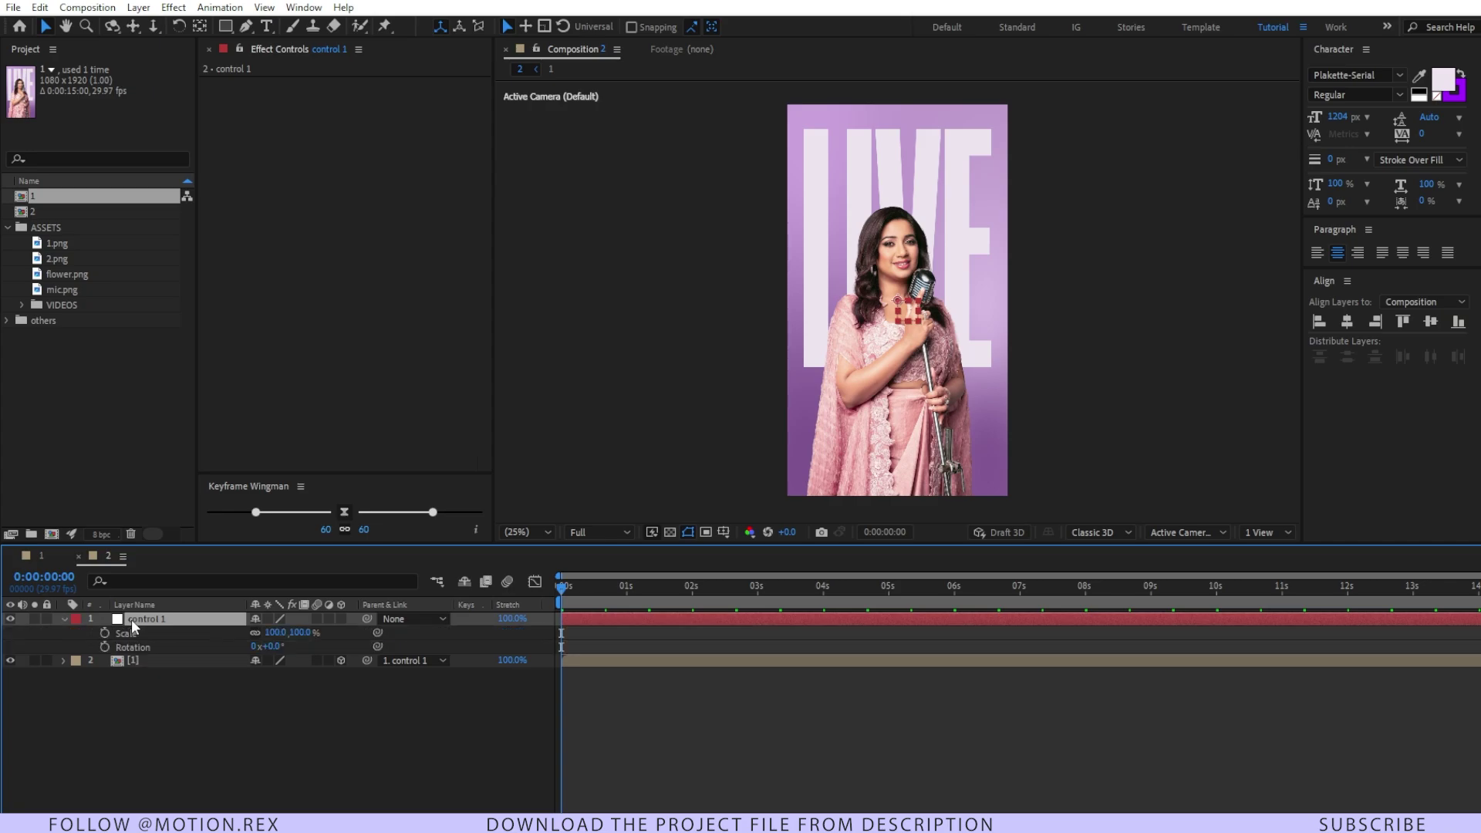
key(shift+p)
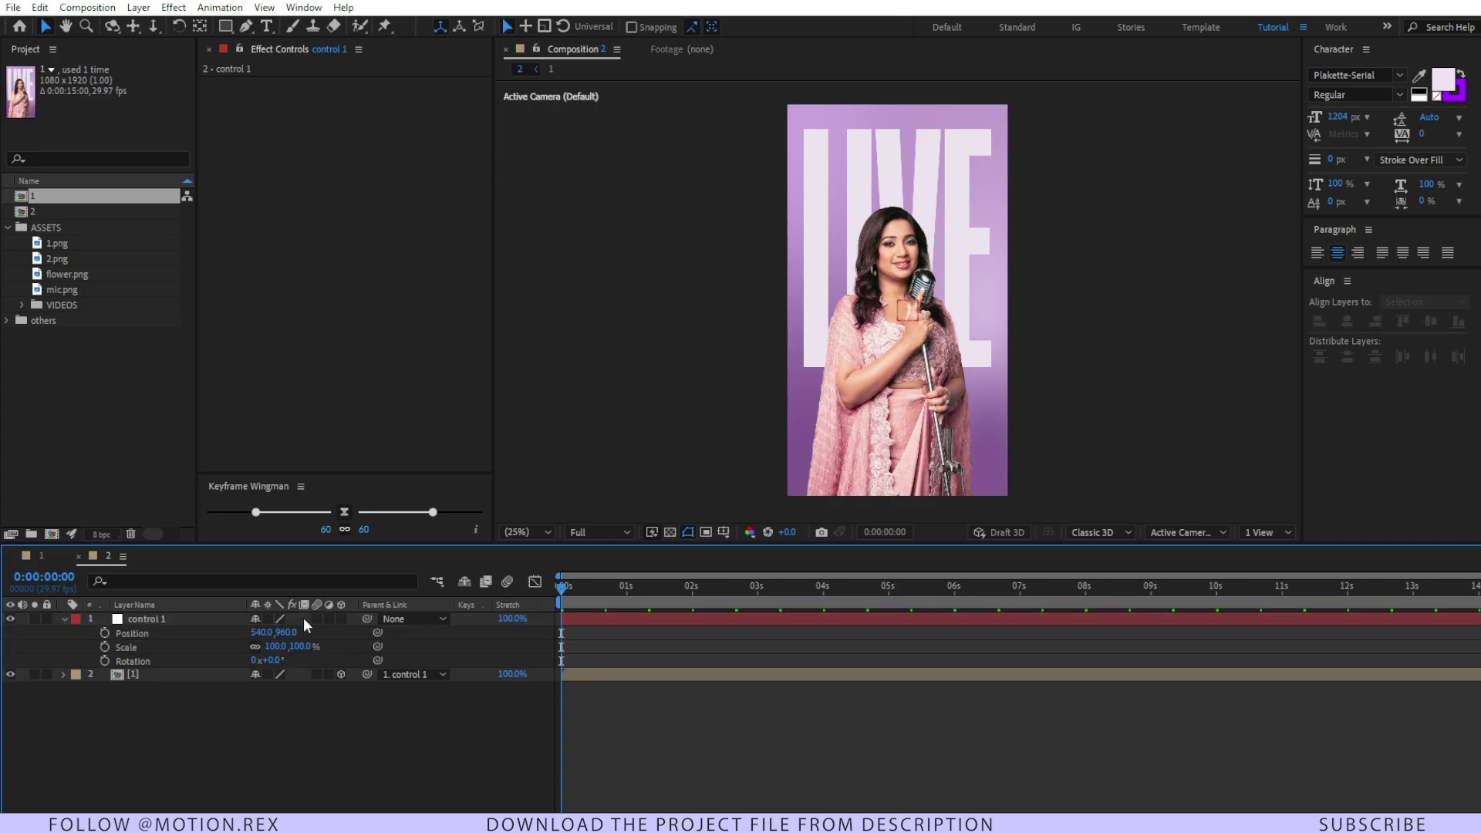
click(340, 619)
click(185, 619)
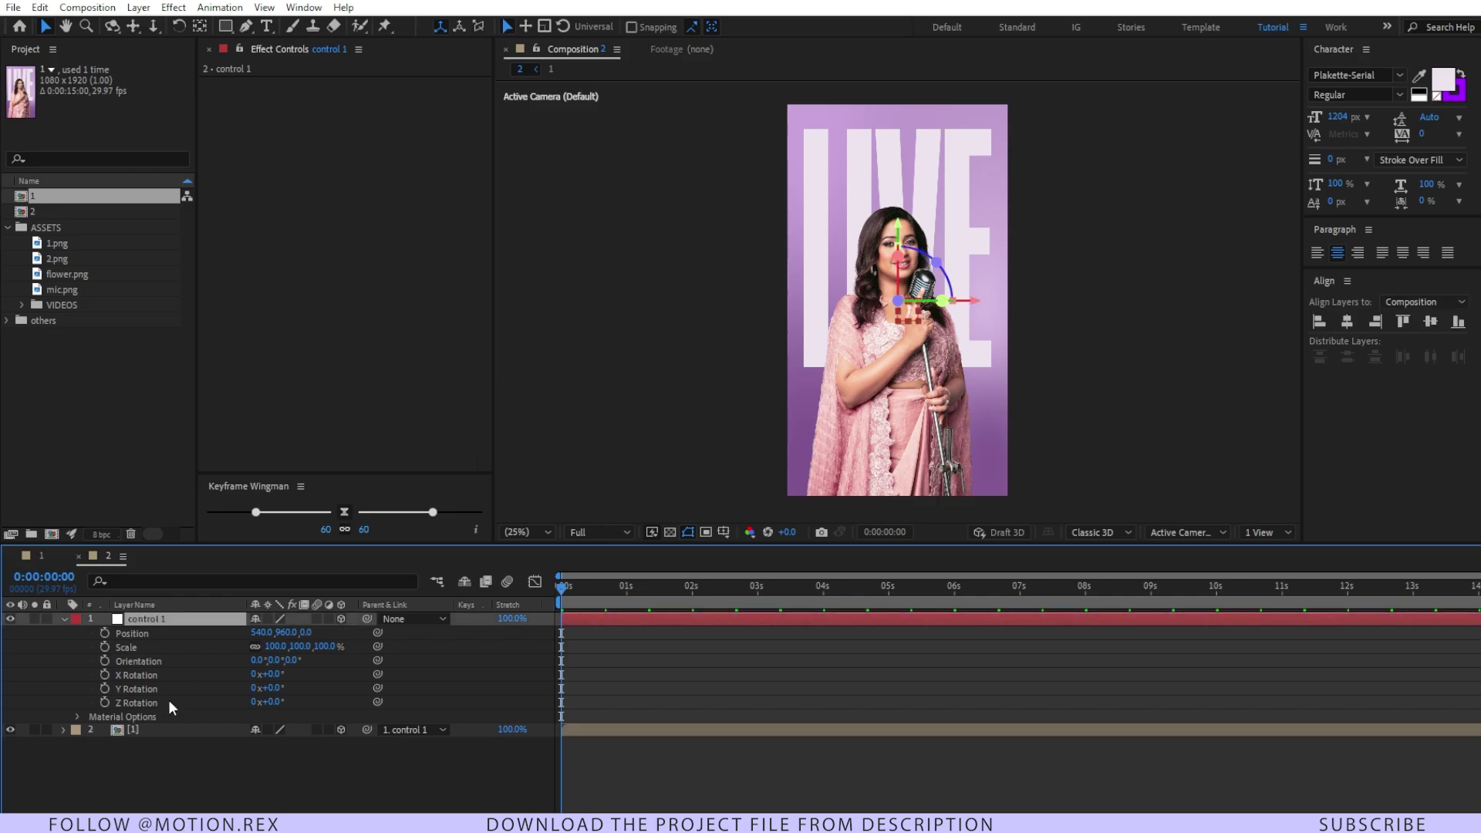
Step: Set starting keyframes for control 1's Position, Scale and Z Rotation at the first frame
click(146, 702)
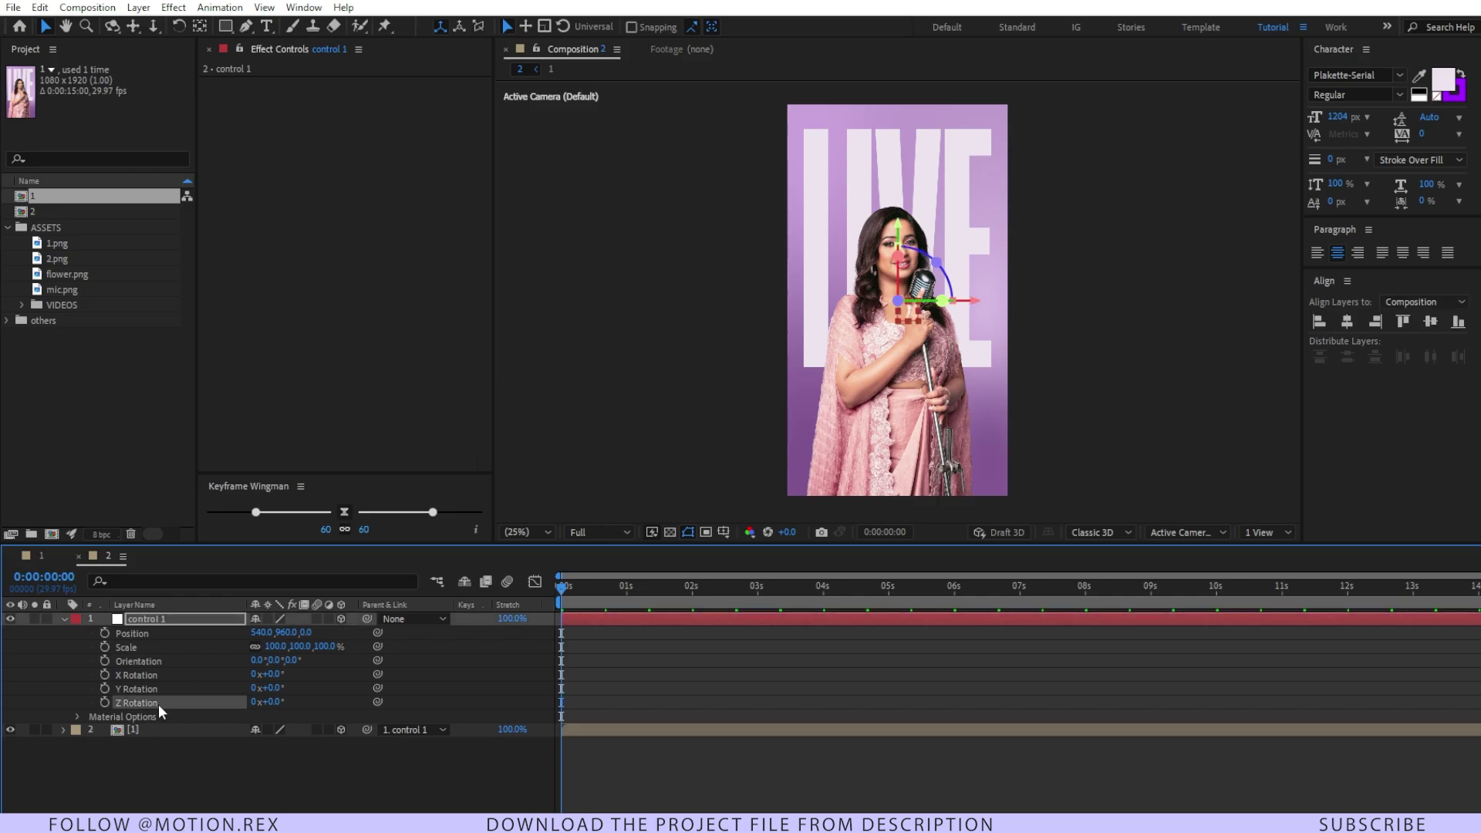
click(130, 646)
click(150, 634)
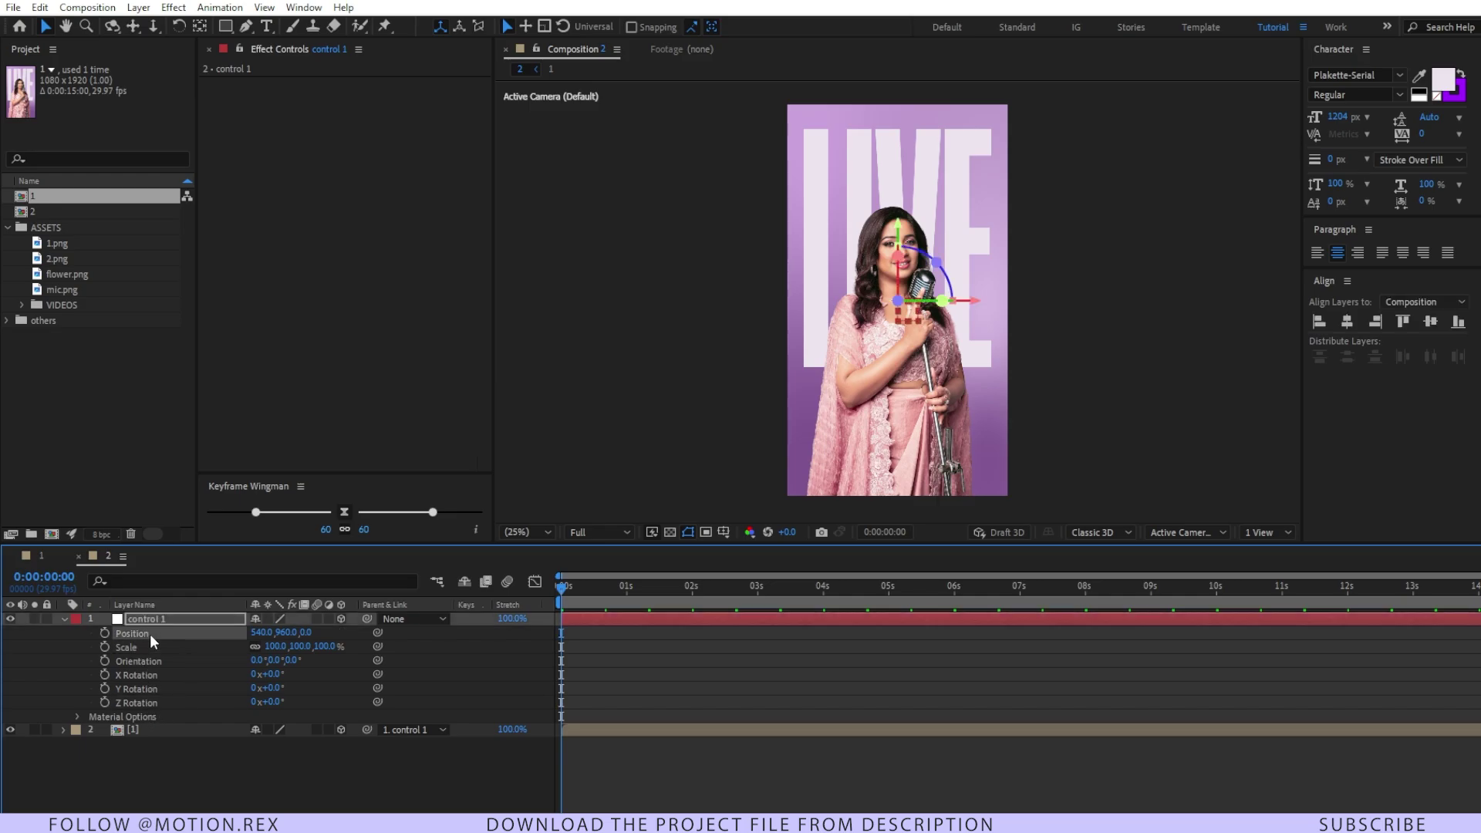
click(104, 632)
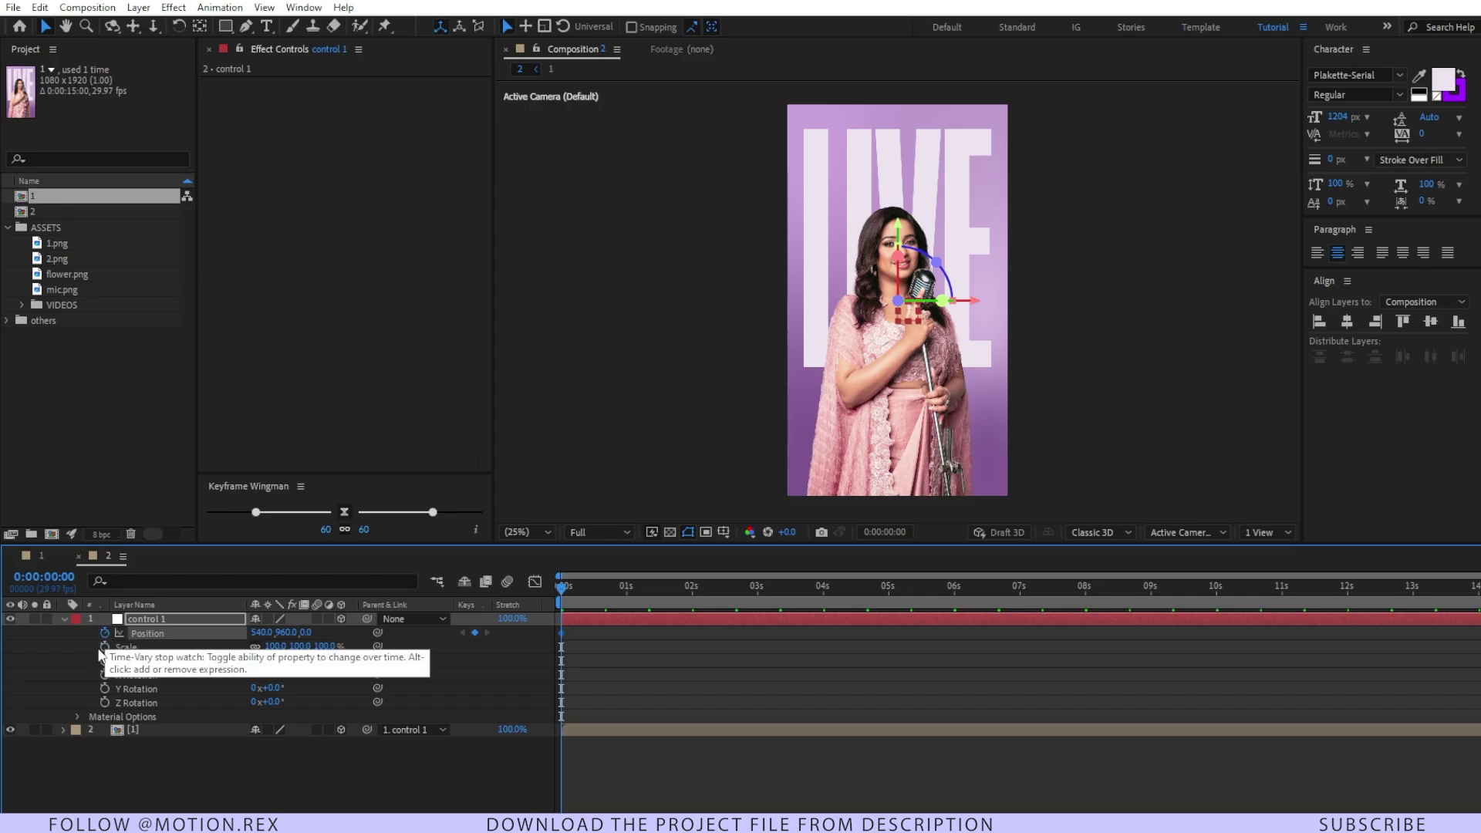
click(104, 647)
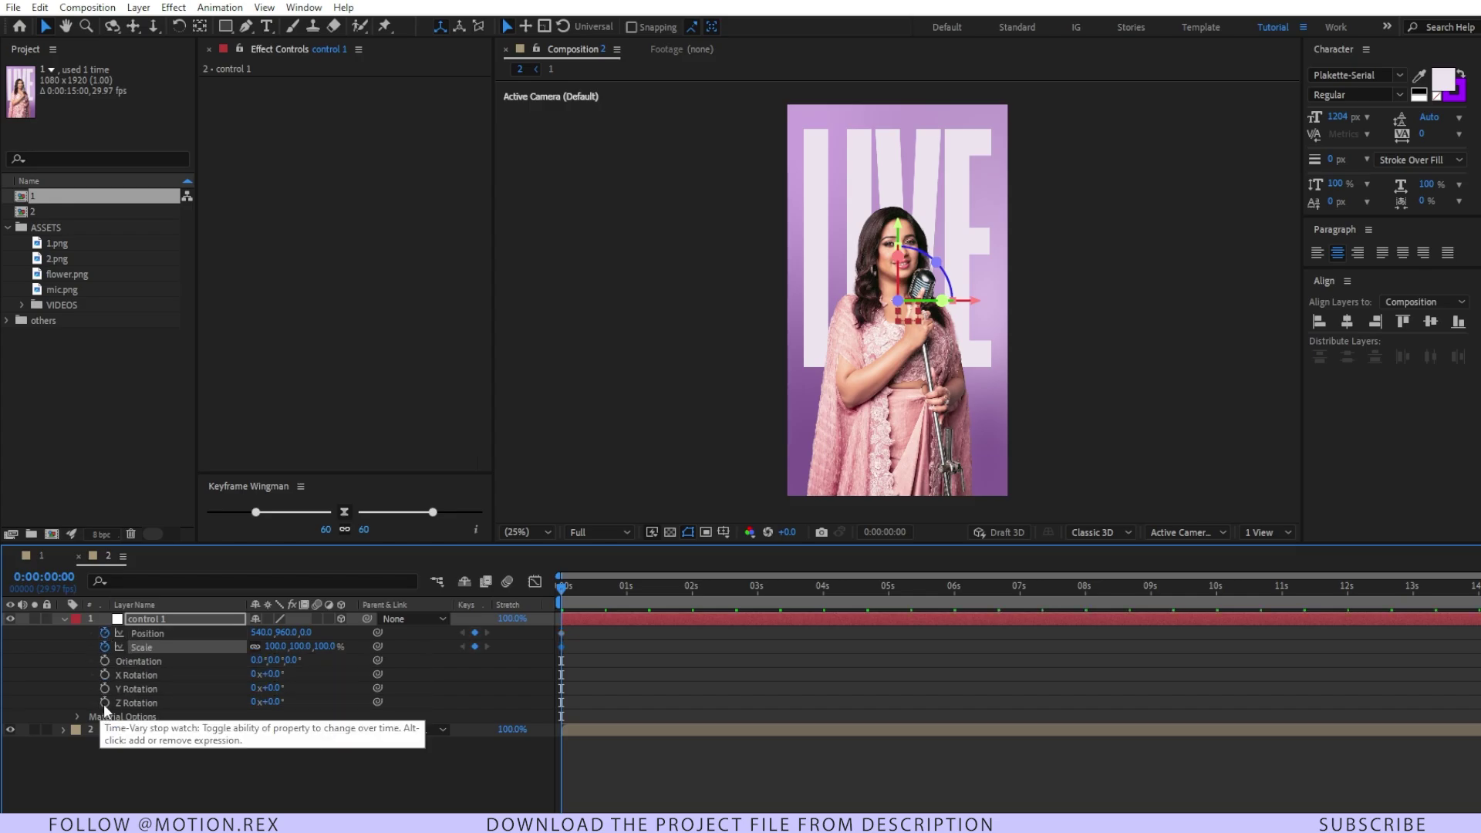
click(104, 702)
Step: Show only control 1's keyframed properties and shift the three keyframes to about 0.4 seconds
click(184, 621)
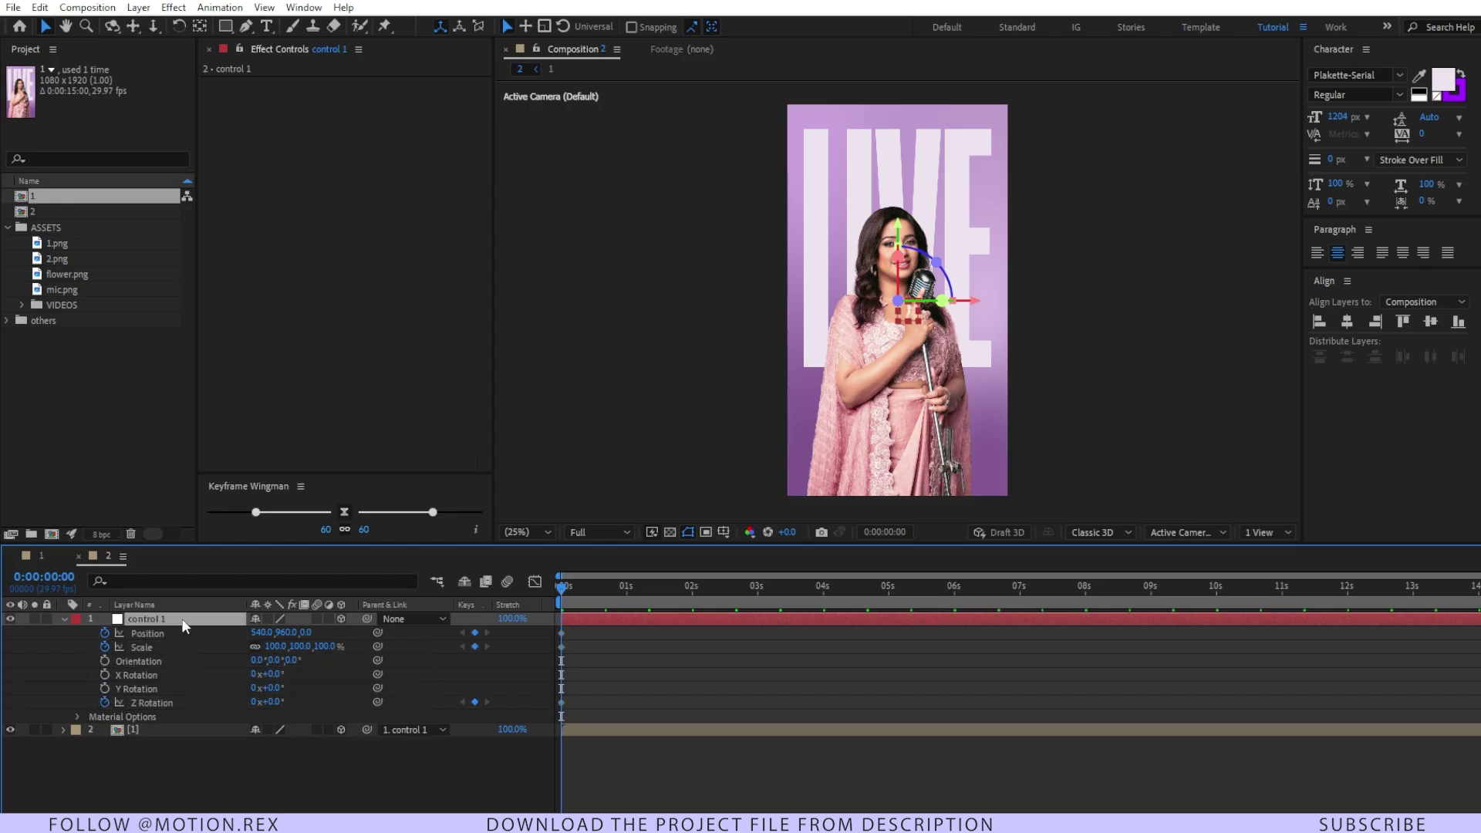
key(u)
key(u)
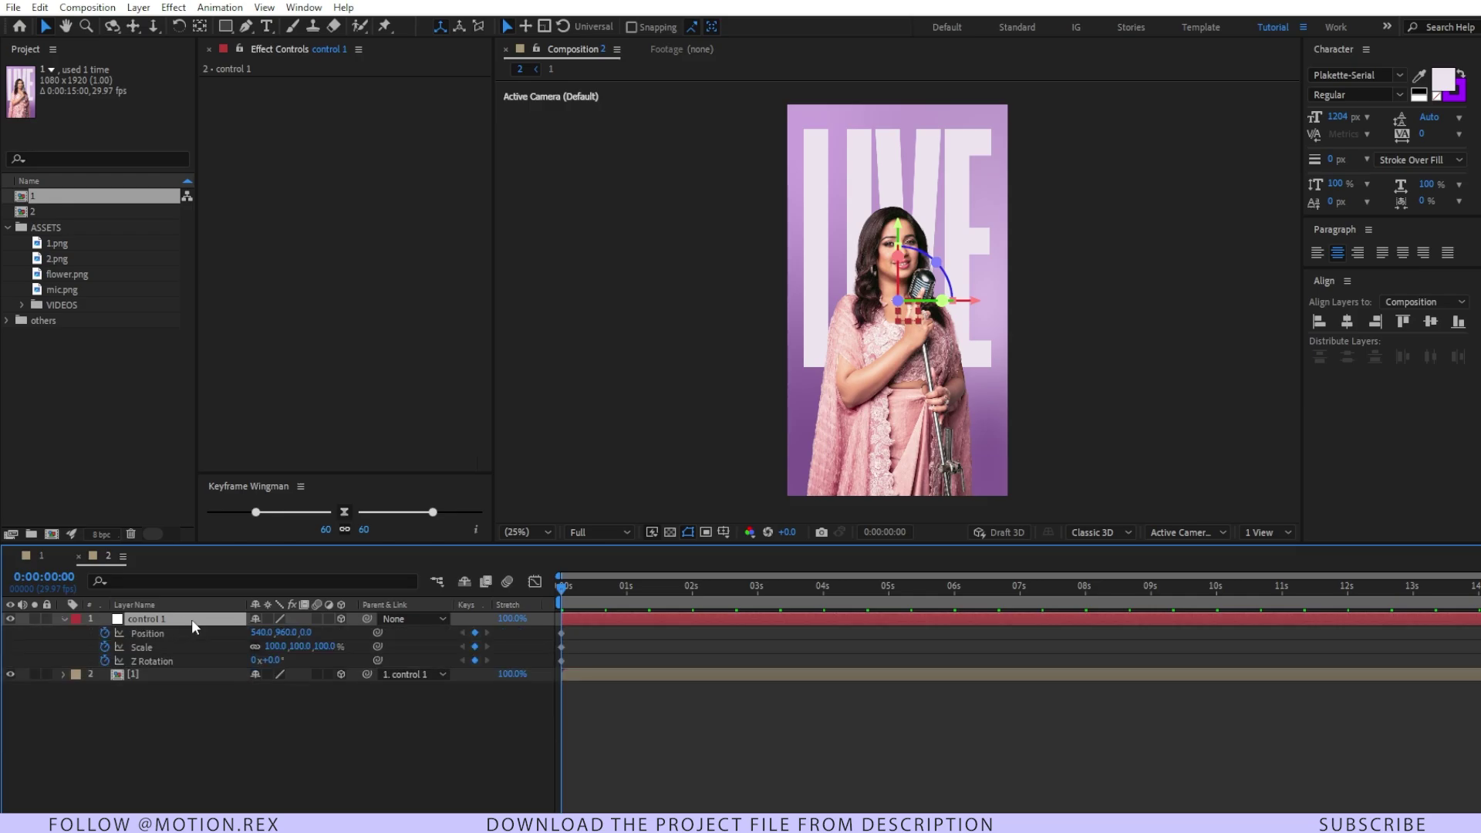
mouse_move(578, 634)
mouse_down()
mouse_move(561, 654)
mouse_move(587, 637)
mouse_up()
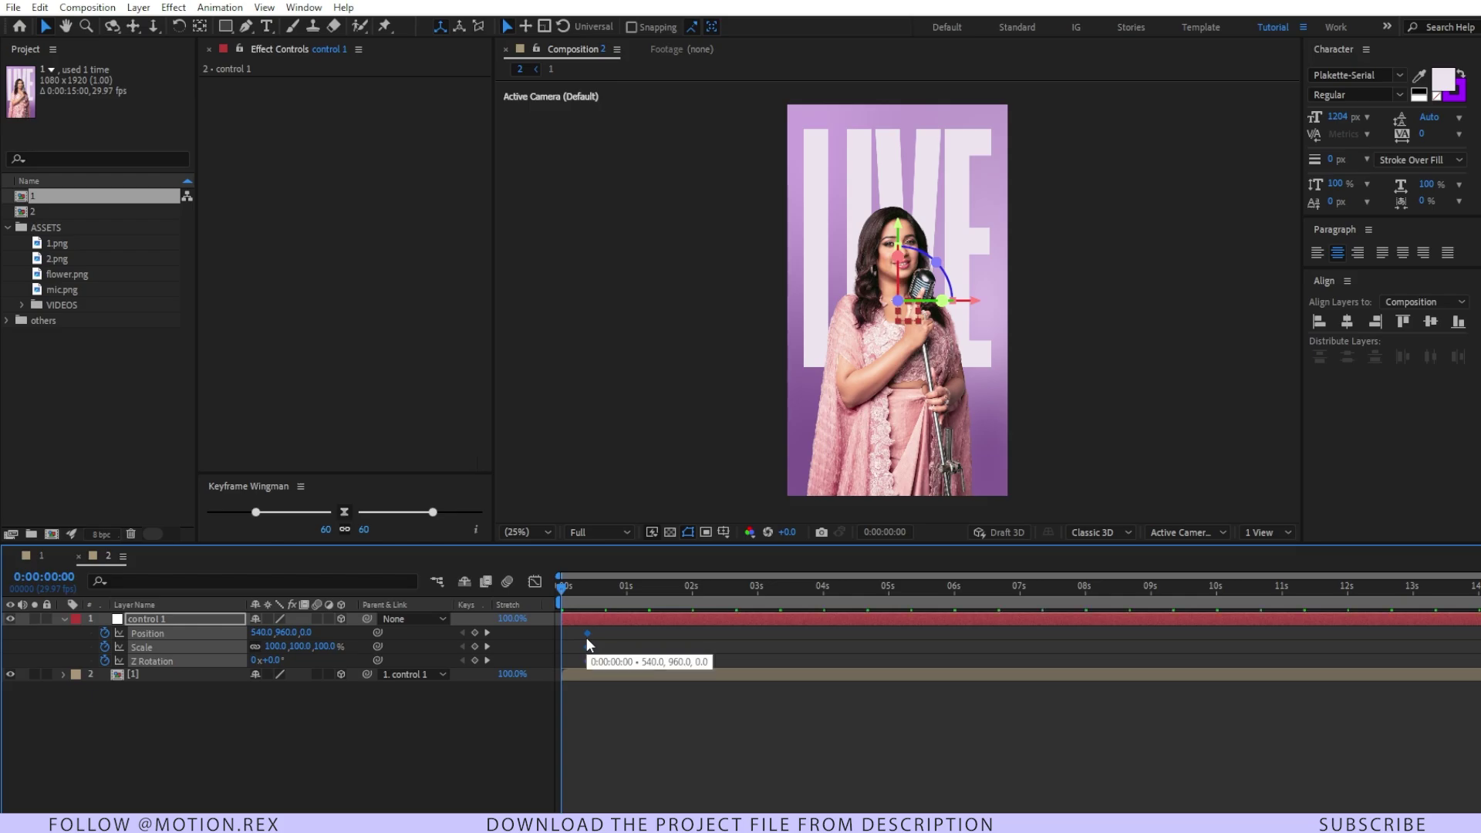
click(415, 705)
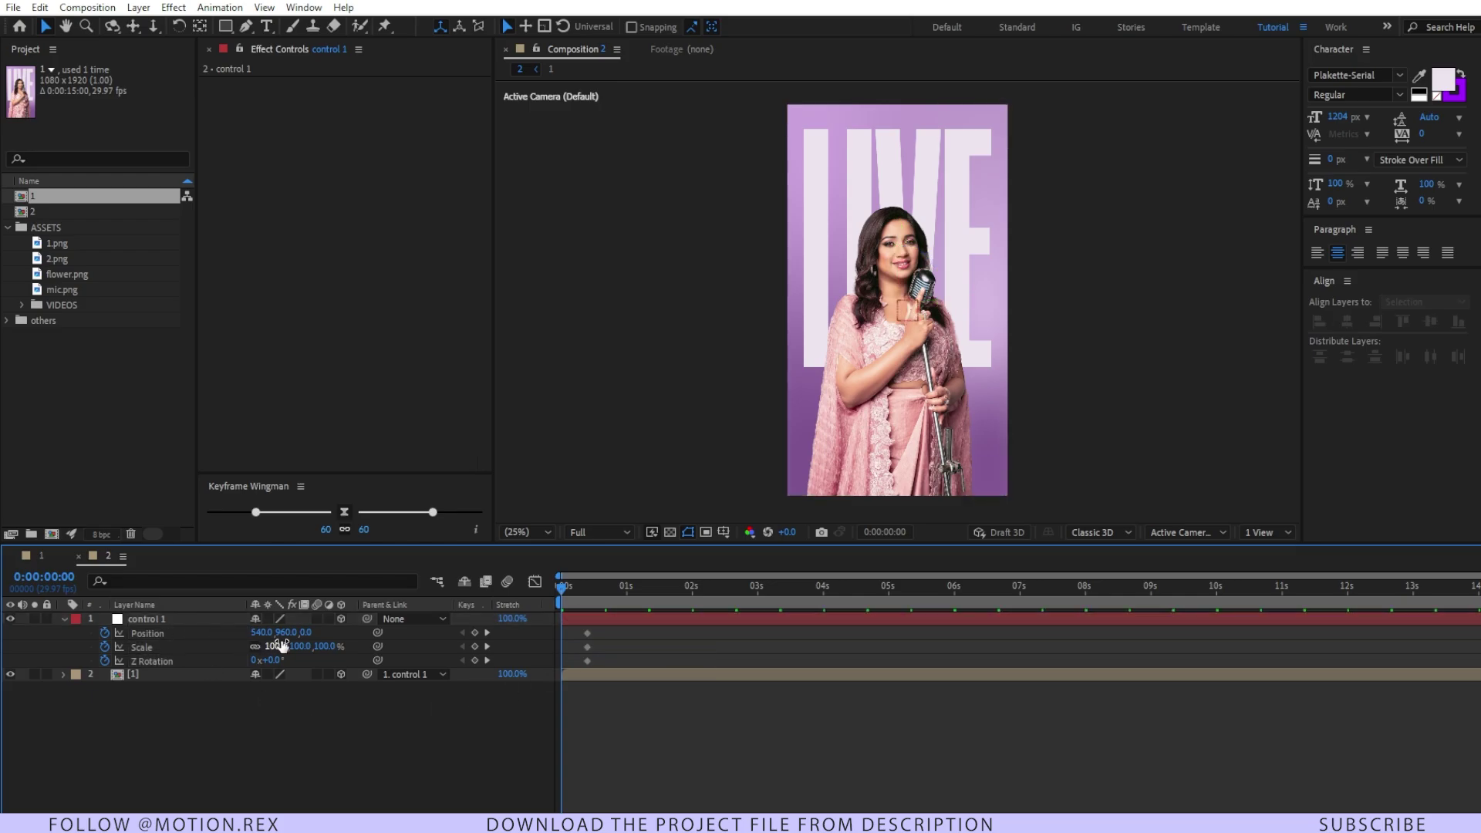
Step: At the first frame, set control 1's Scale to 176%, Z Rotation to 13° and Position to 540, 1172, and preview the move
drag(324, 646, 404, 661)
drag(278, 660, 668, 728)
click(669, 728)
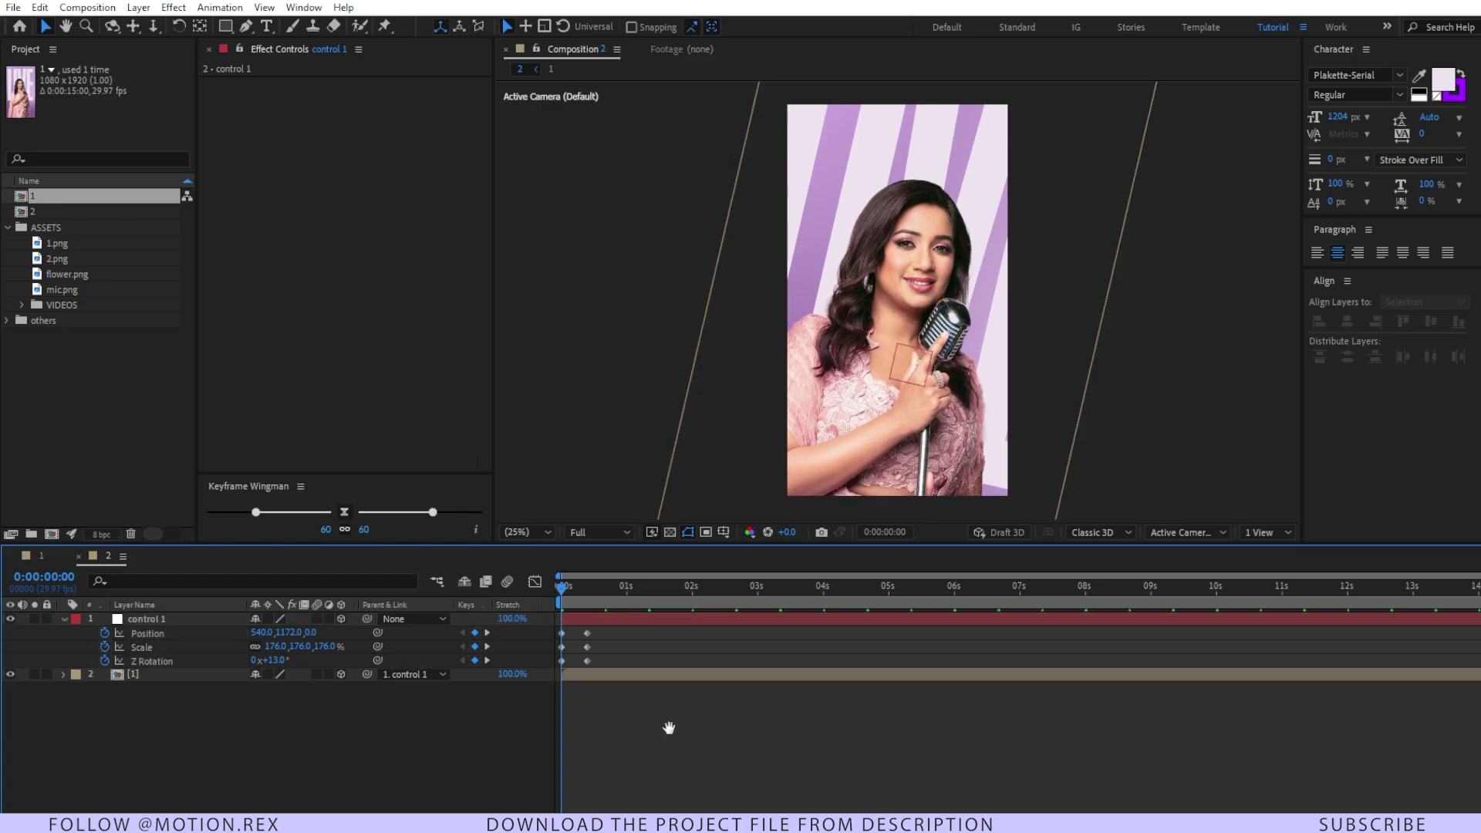
key(space)
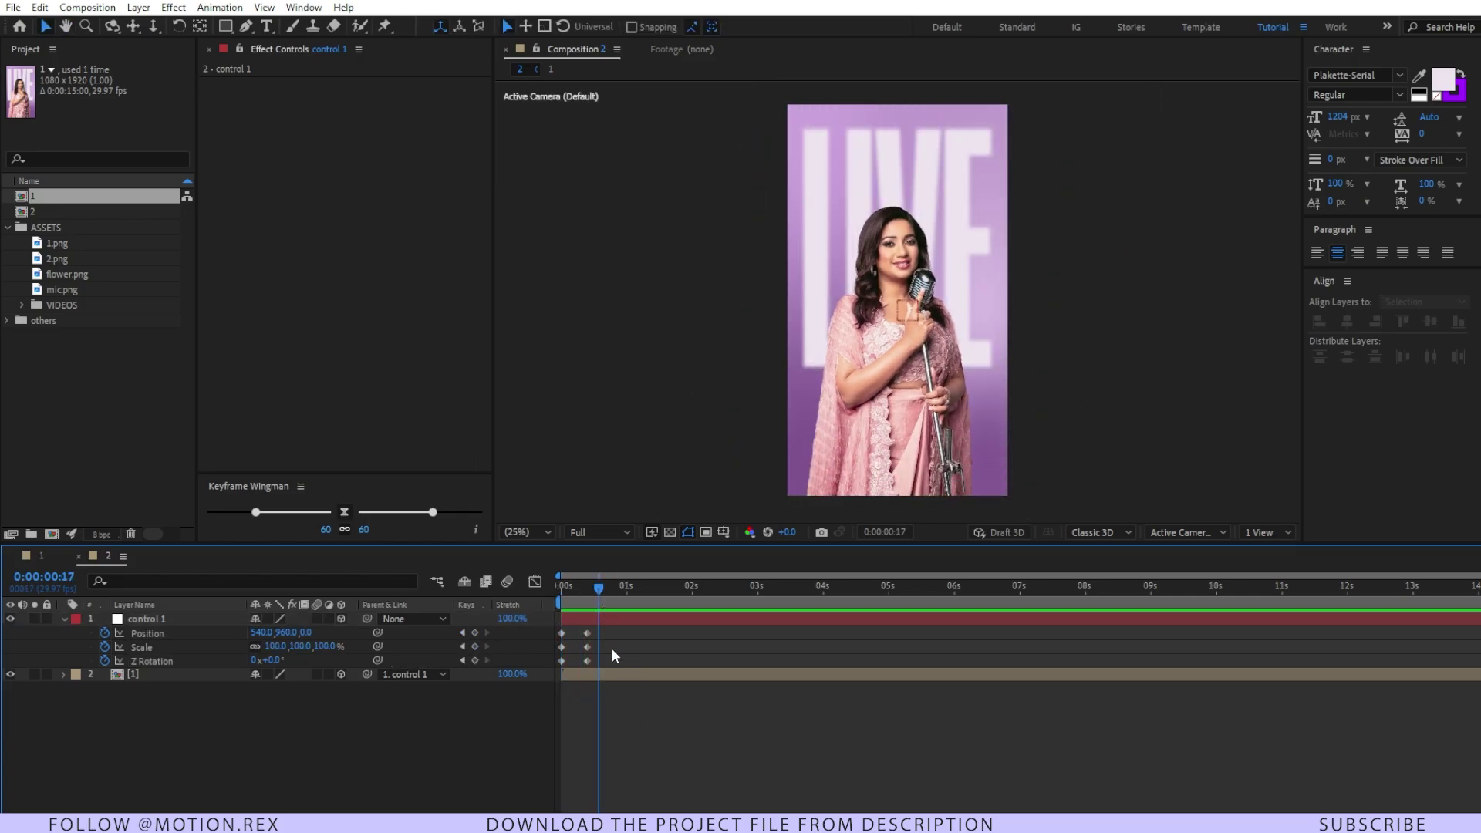
Step: Duplicate control 1's second set of keyframes to about 0.6 seconds to hold the full-frame view
drag(584, 666, 584, 668)
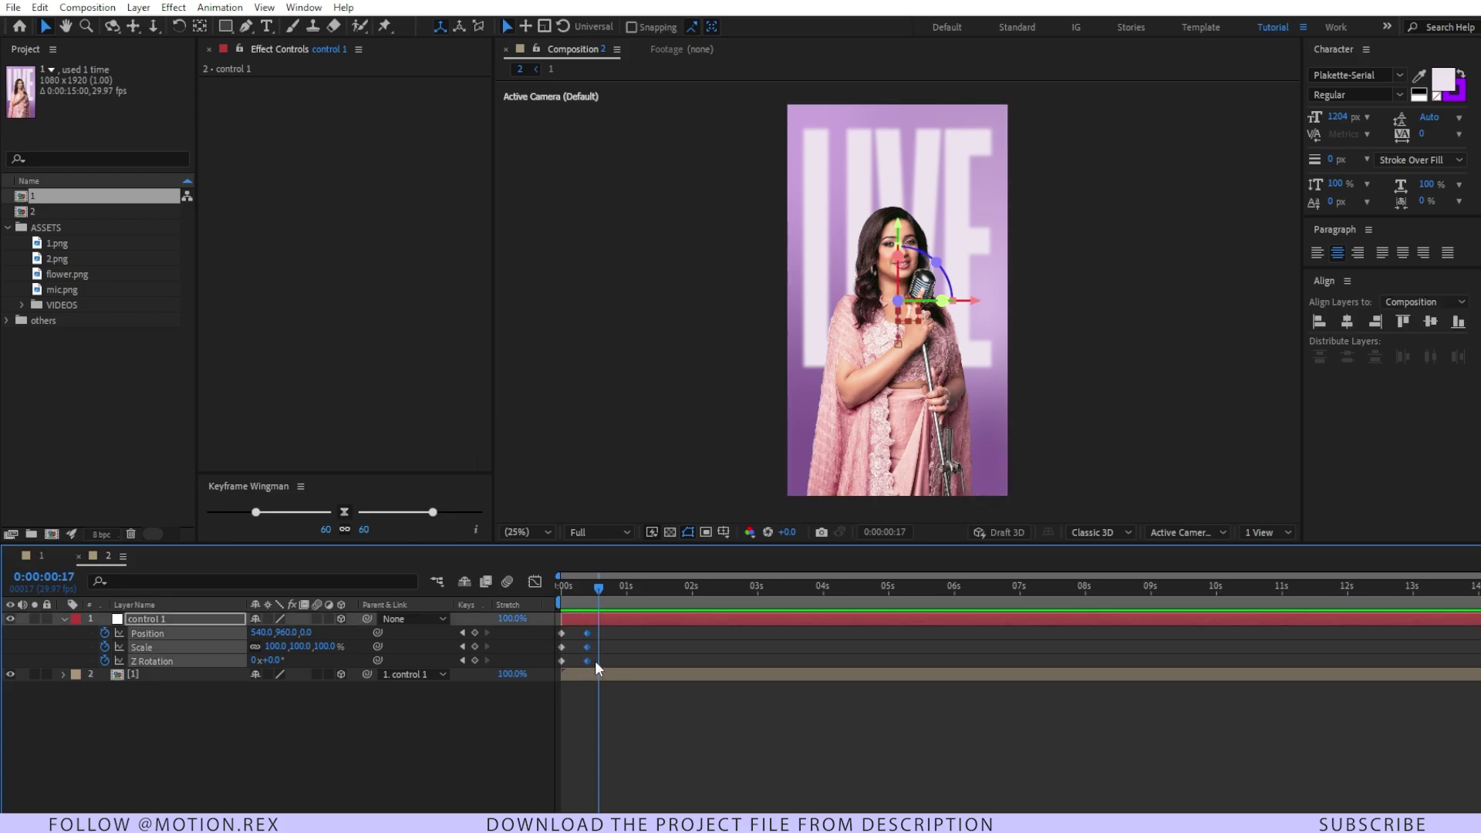
drag(600, 591, 628, 595)
key(ctrl+v)
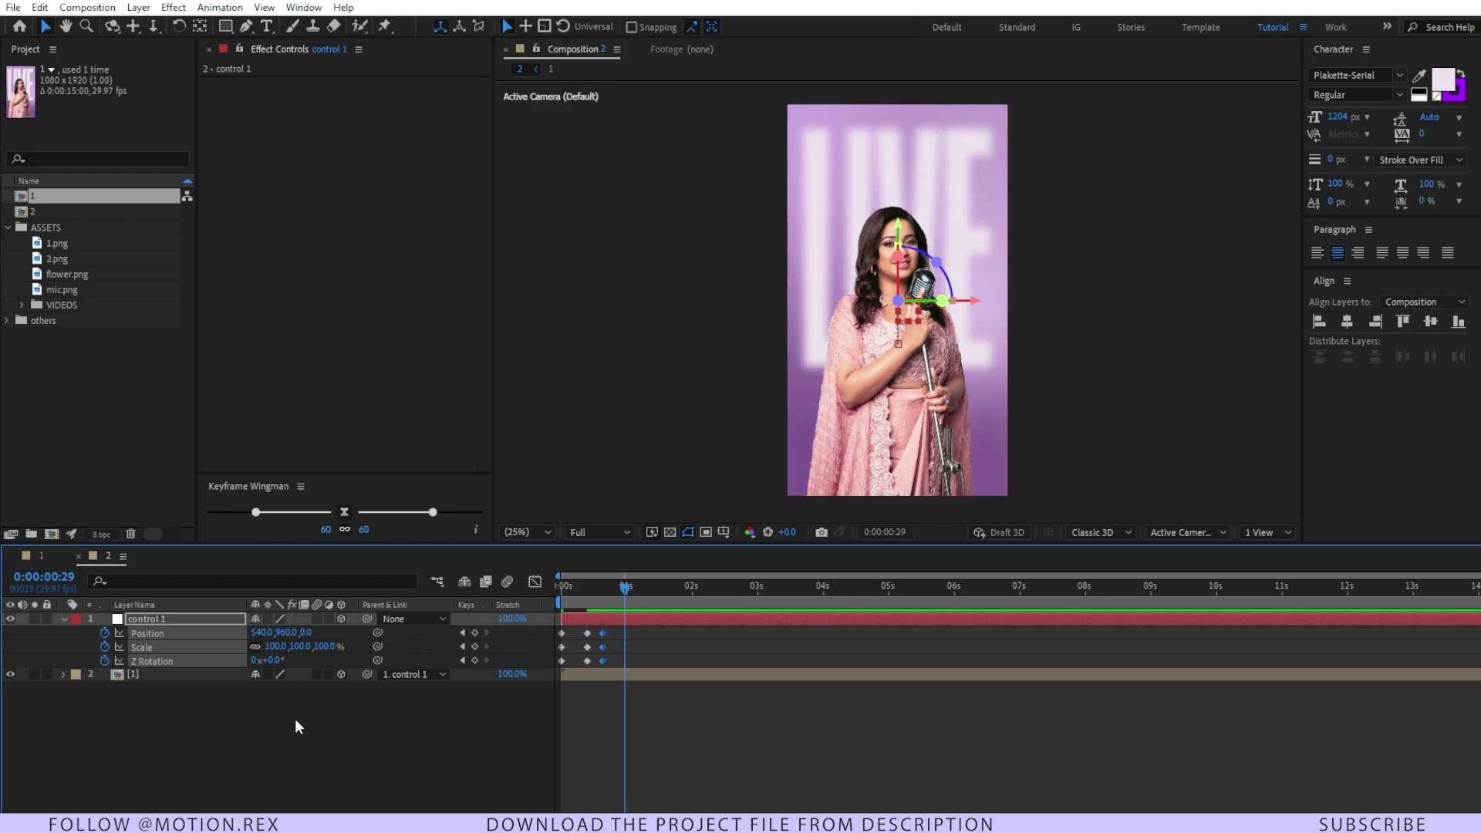
Step: At about 0:00:01:02, keyframe control 1 with Scale 148%, Z Rotation -10° and Position 540, 801
key(Page_Down)
key(Page_Down)
key(Page_Down)
drag(312, 645, 359, 648)
drag(266, 661, 341, 655)
drag(270, 660, 119, 632)
Step: Preview the motion and duplicate control 1's last keyframes to 0:00:01:09 to hold the tilted close-up
key(space)
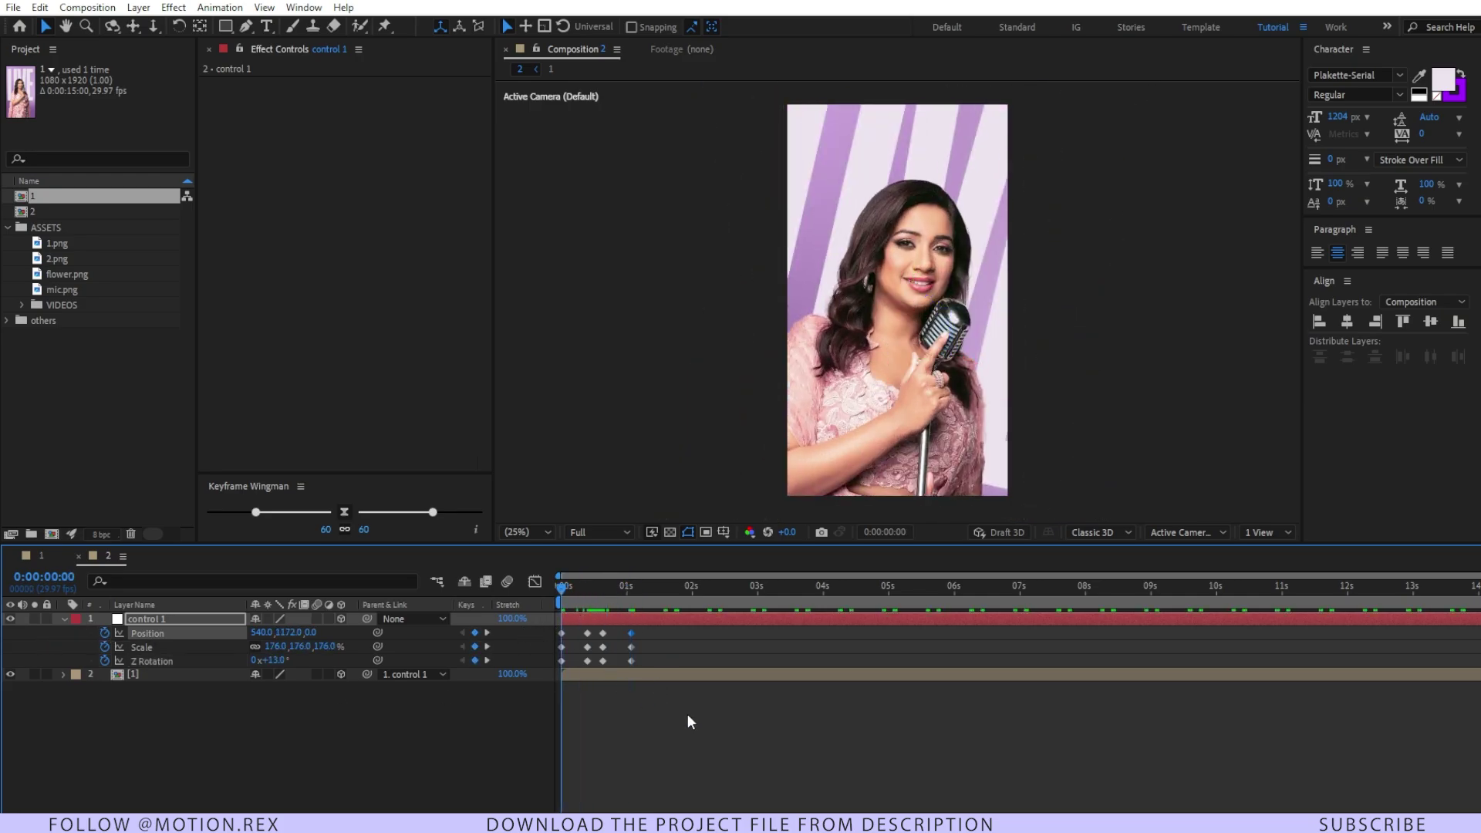
key(space)
drag(646, 631, 623, 671)
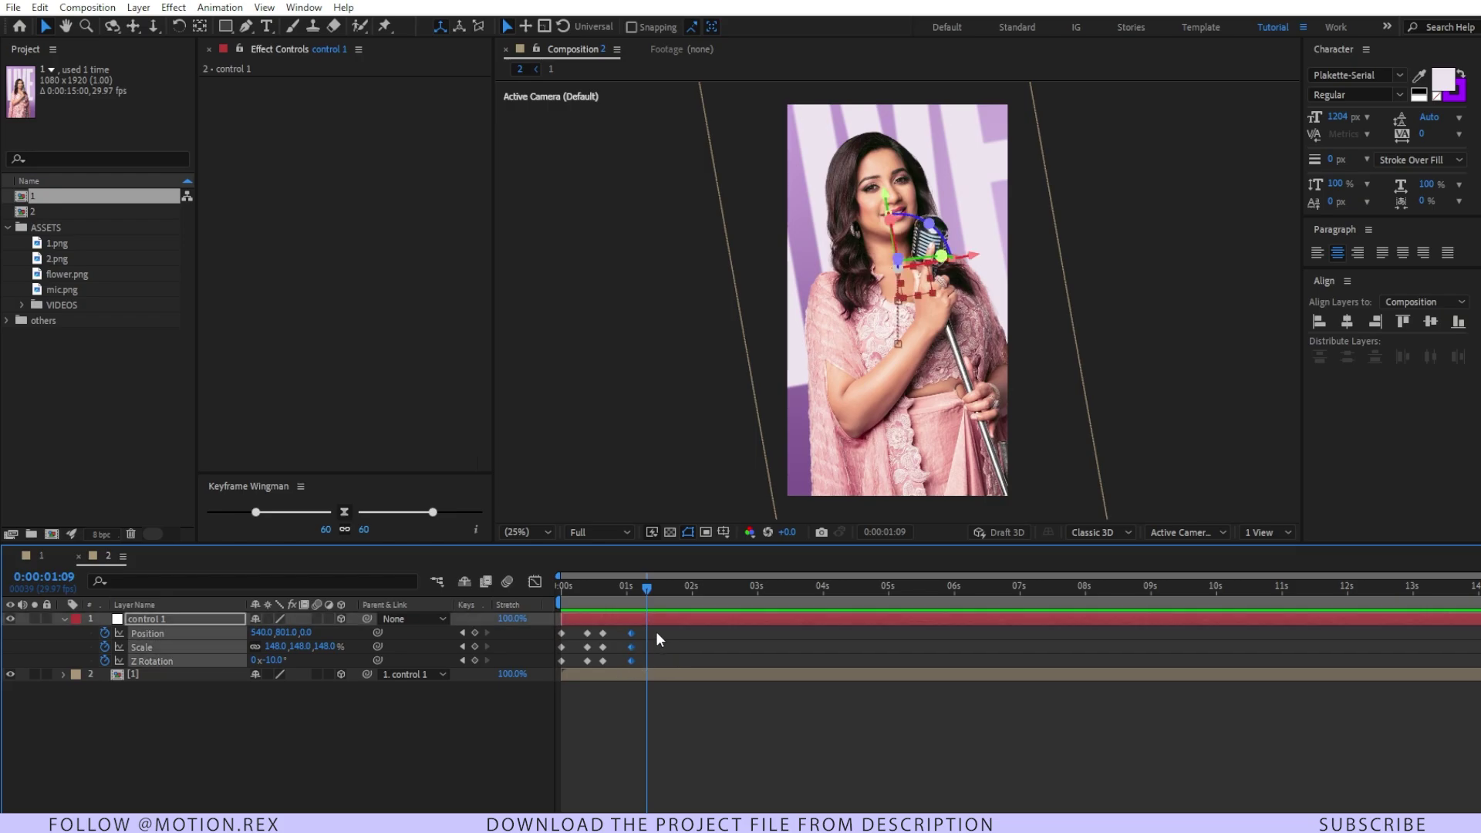
Step: Copy control 1's full-frame keyframes at about 0.4 seconds to 0:00:02:00 and play back the whole move
drag(645, 591, 690, 599)
drag(576, 631, 595, 669)
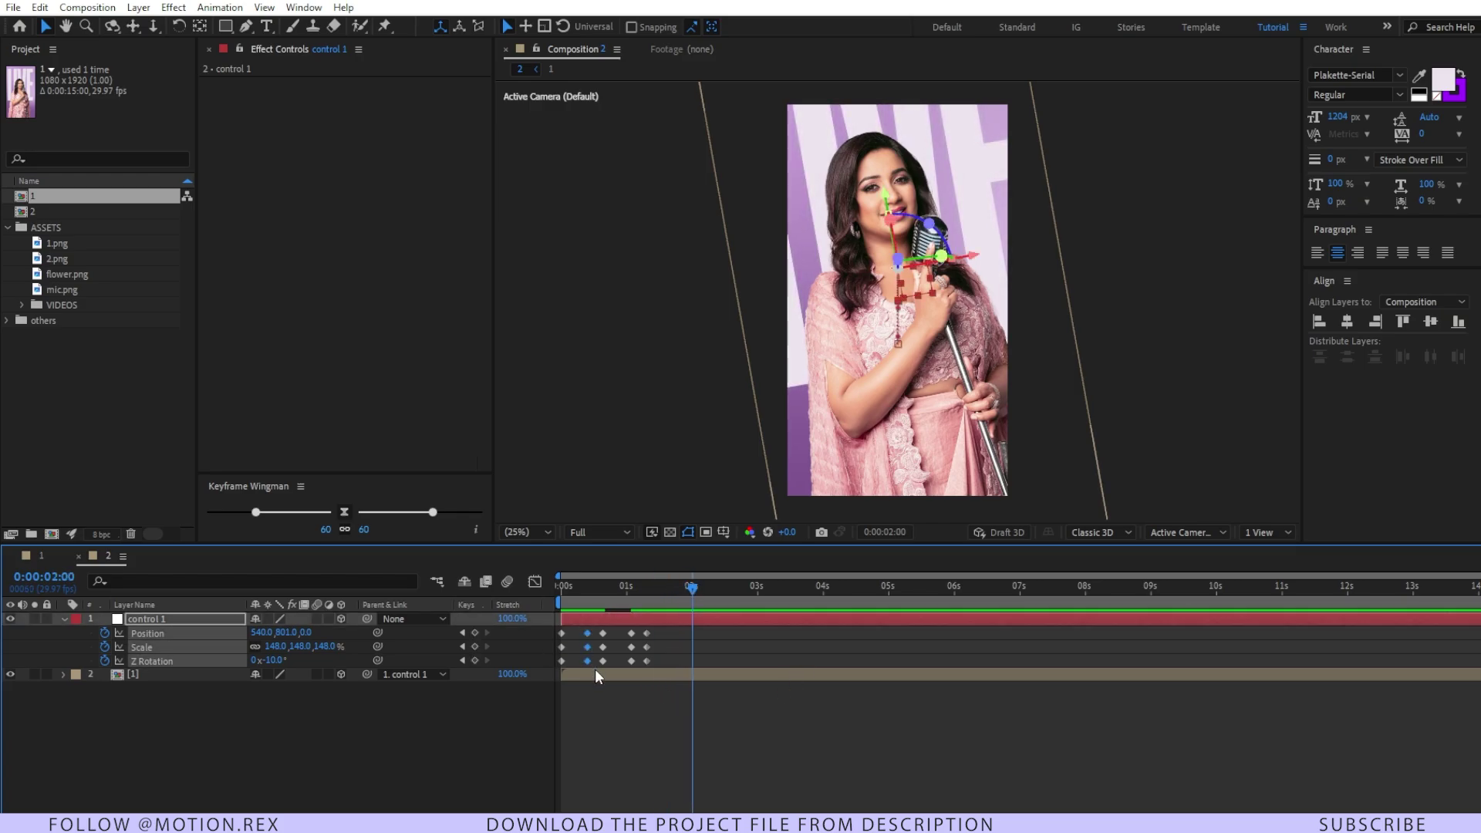
key(ctrl+c)
key(ctrl+v)
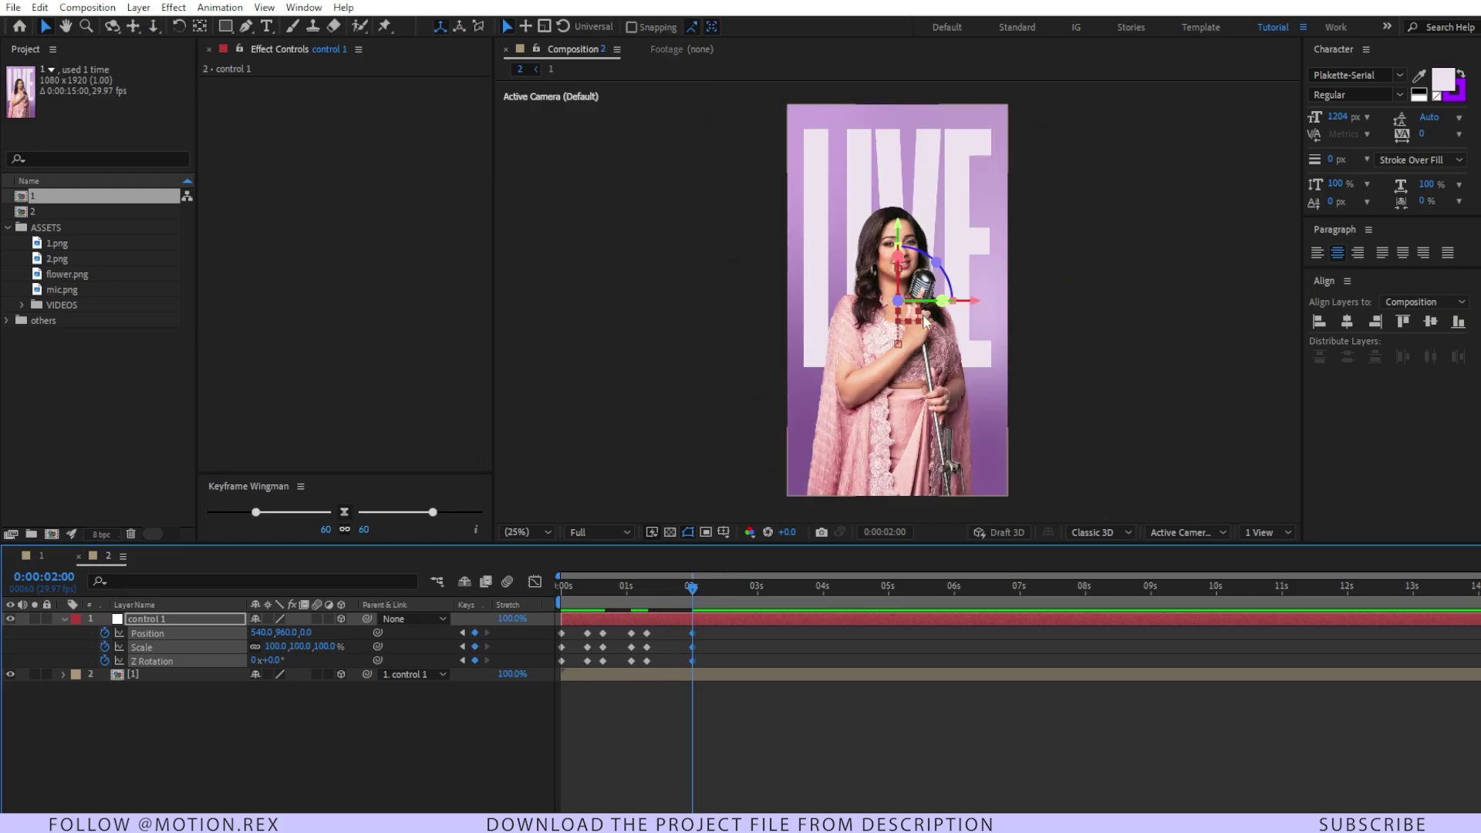
key(space)
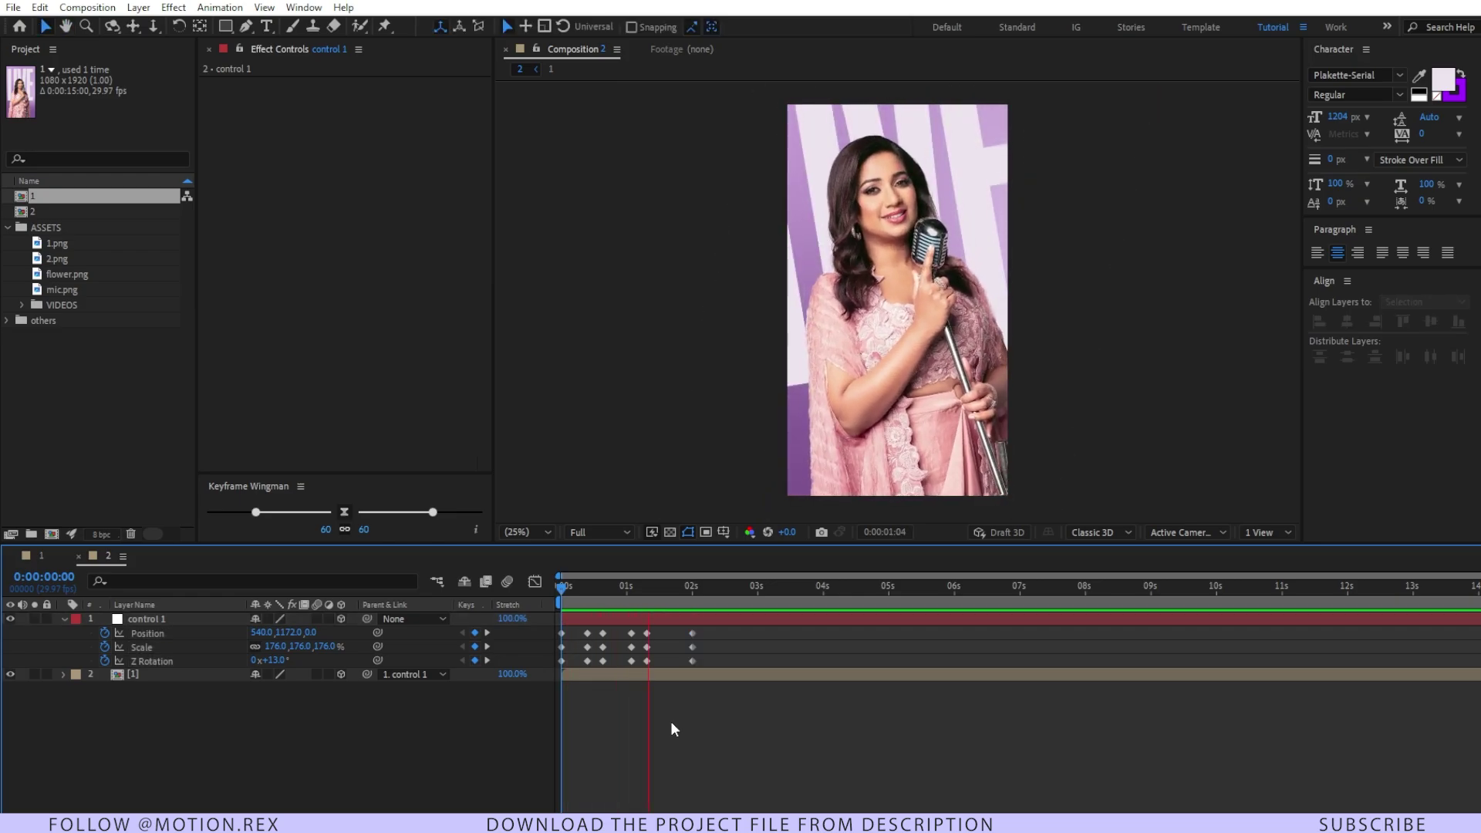
key(space)
key(space)
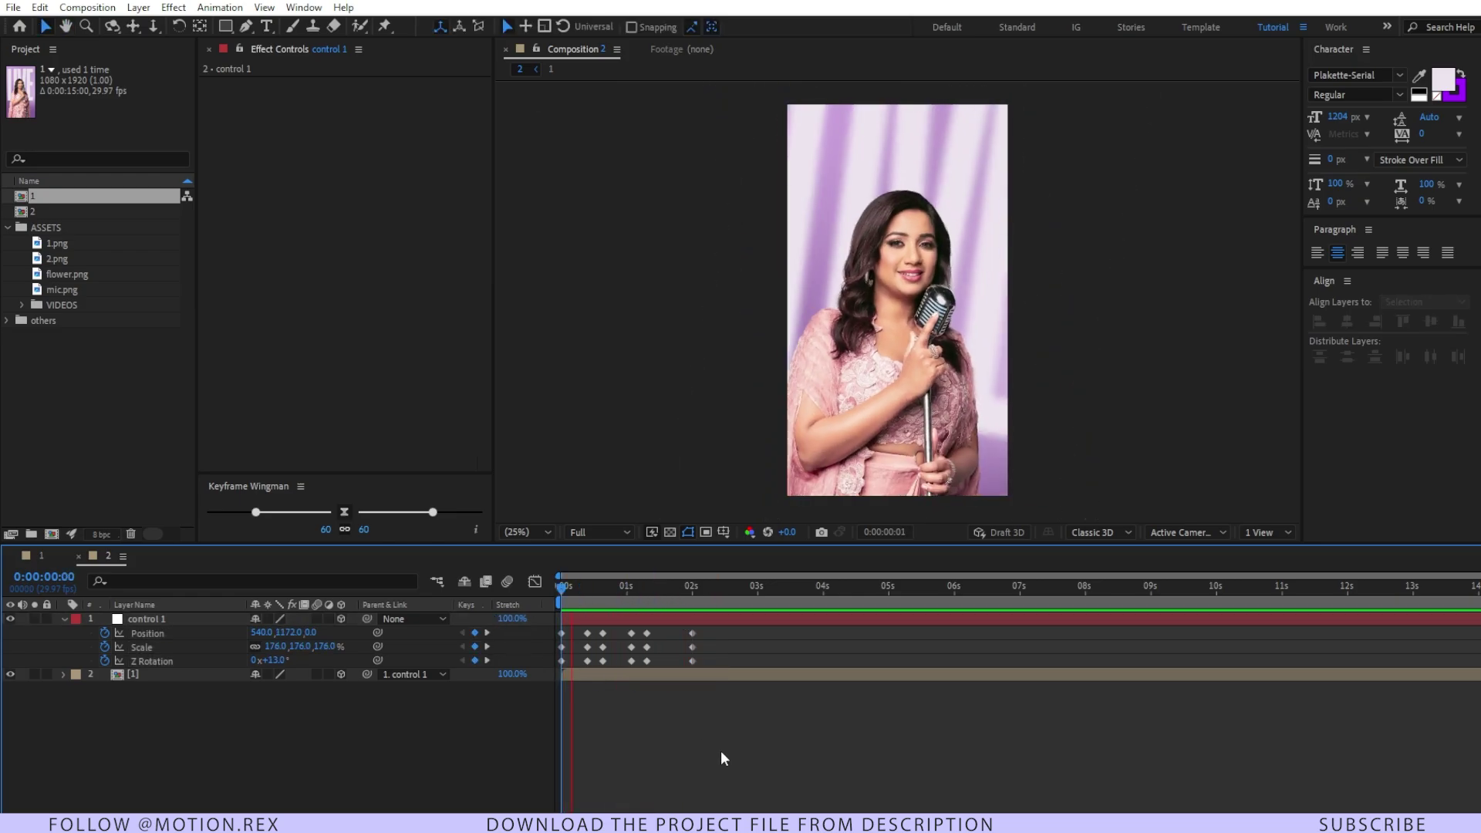
key(space)
Step: Ease all of control 1's keyframes with Keyframe Wingman at 60/60 and play back the result from the start
drag(715, 633, 552, 678)
click(344, 512)
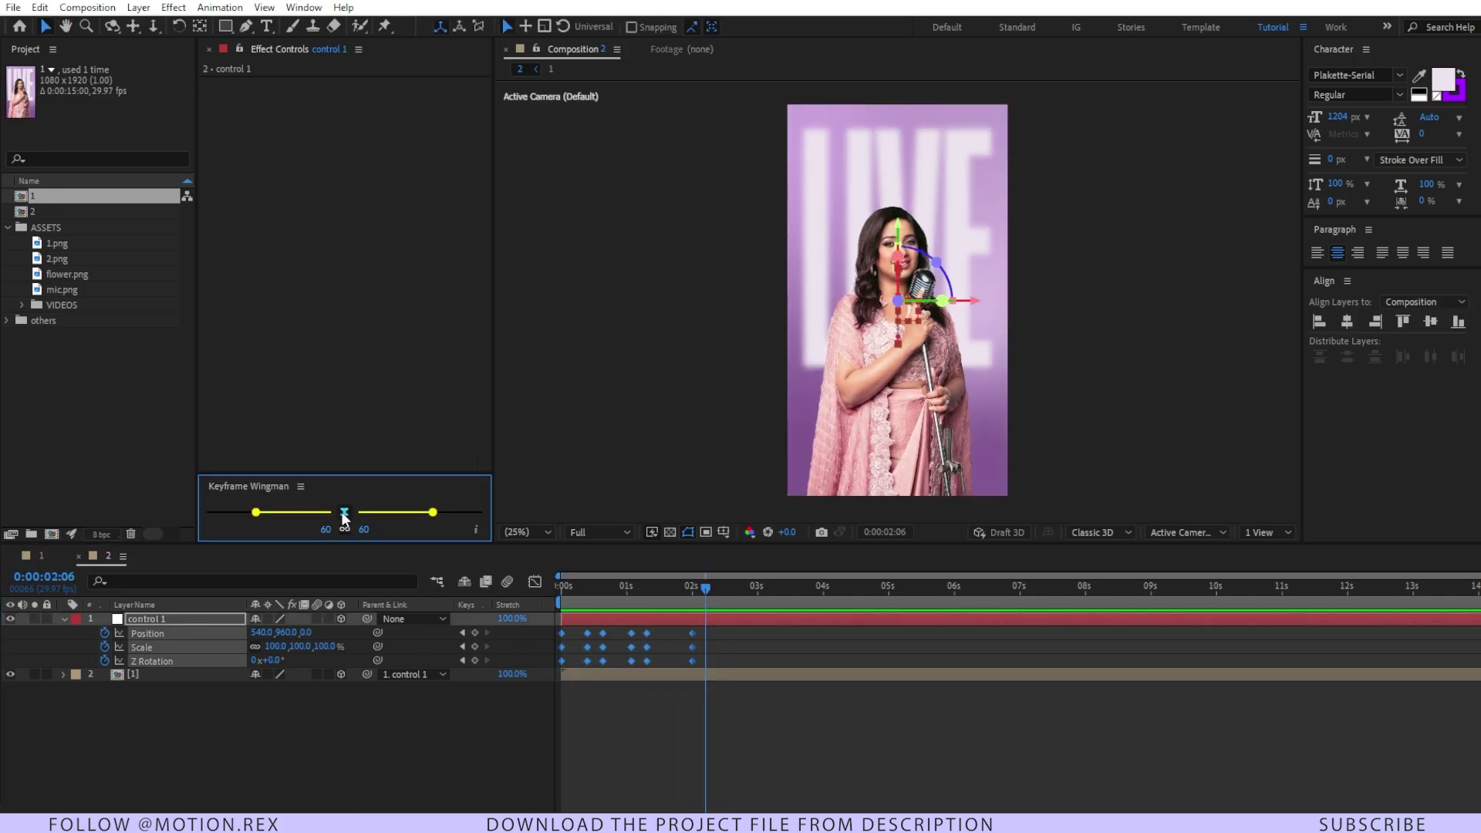
drag(705, 600, 552, 645)
click(711, 753)
key(space)
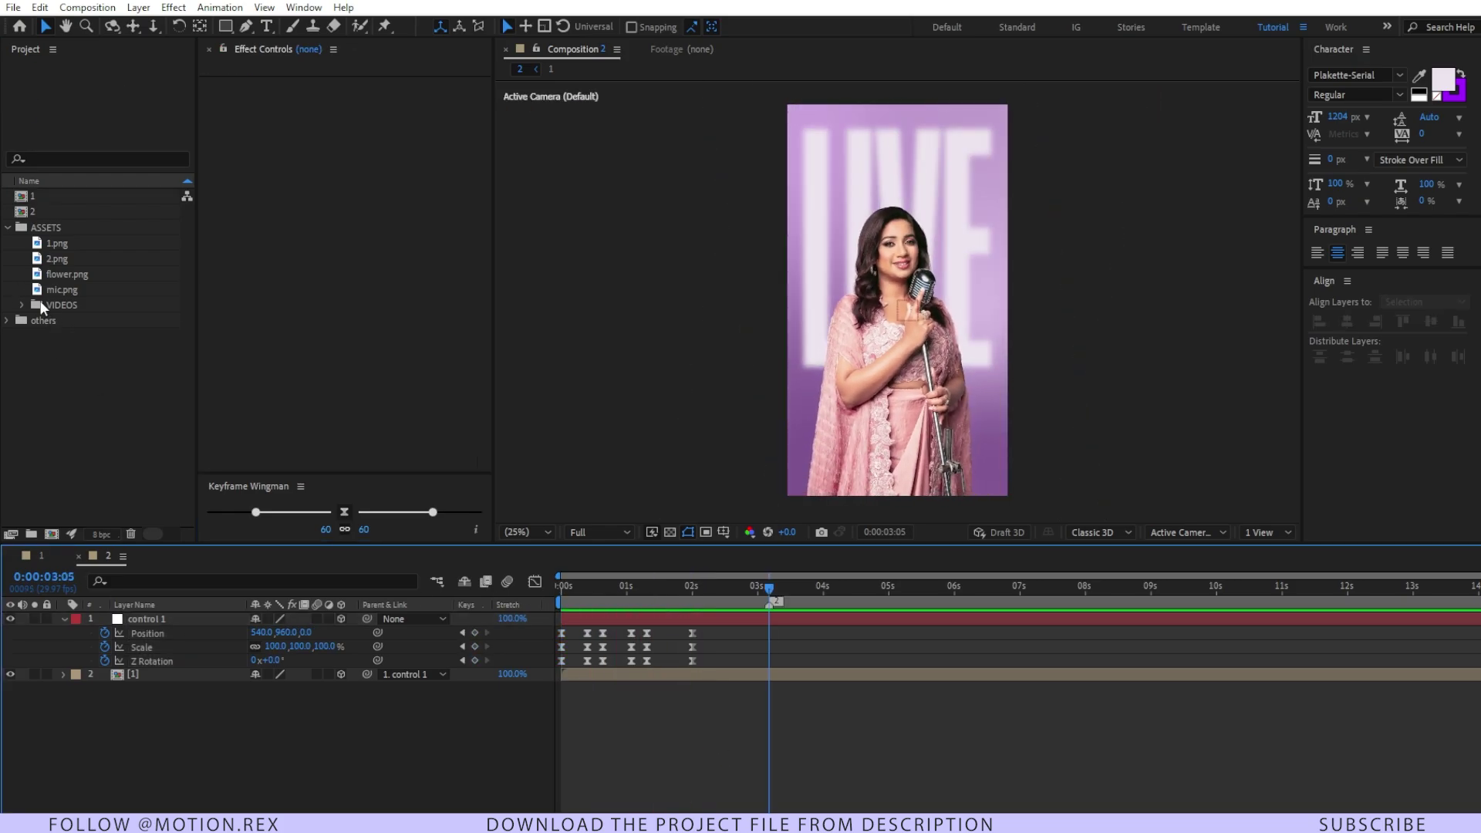
Step: Add Particles.mov from the VIDEOS folder as the top layer of composition 2
click(43, 306)
click(21, 304)
click(86, 322)
drag(132, 321, 158, 615)
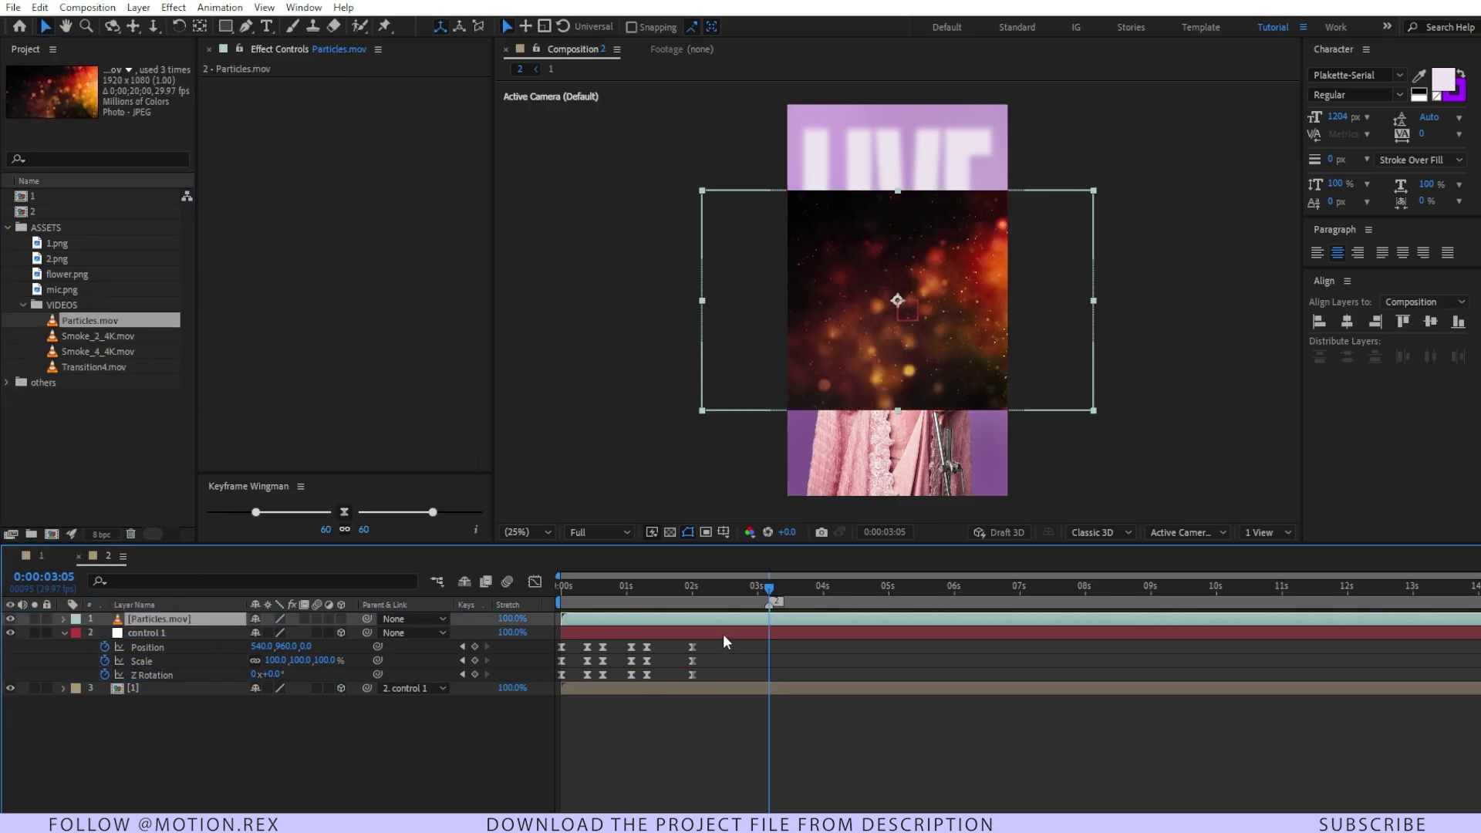
Step: Scale the Particles.mov layer to 140% and position it over the lower part of the poster
drag(1012, 317, 924, 405)
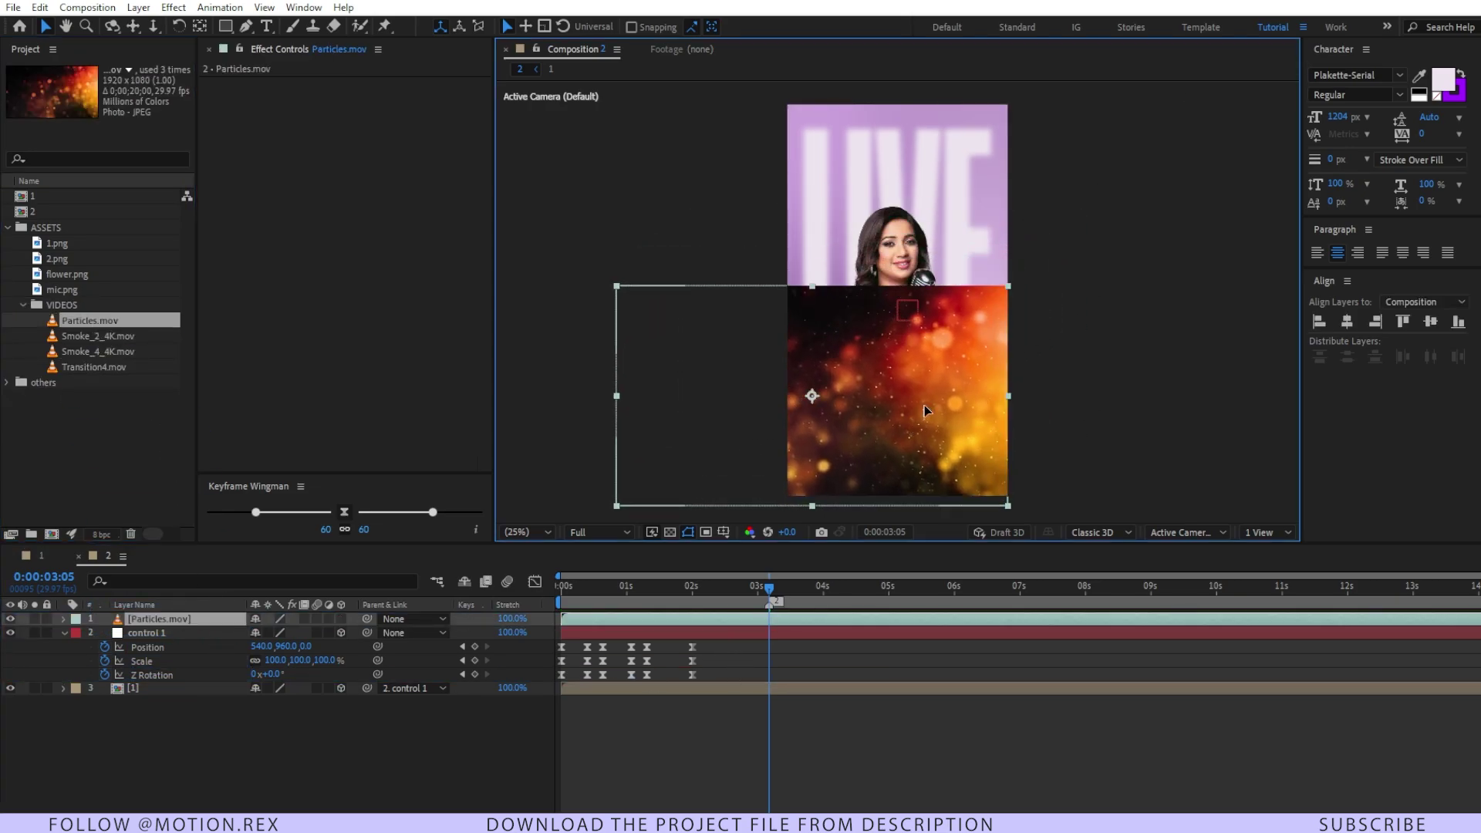
key(s)
drag(300, 632, 331, 632)
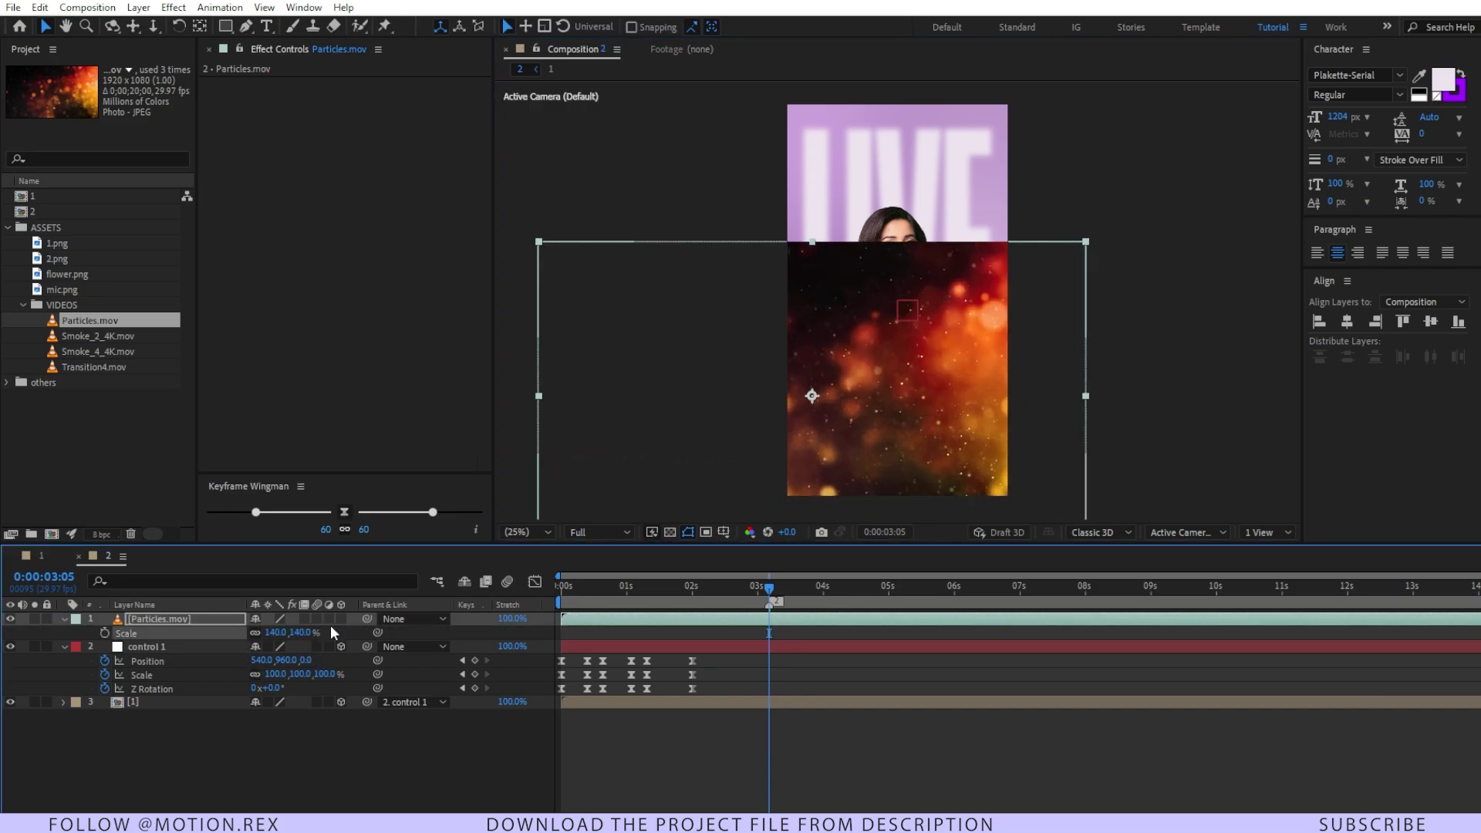
drag(958, 446, 908, 398)
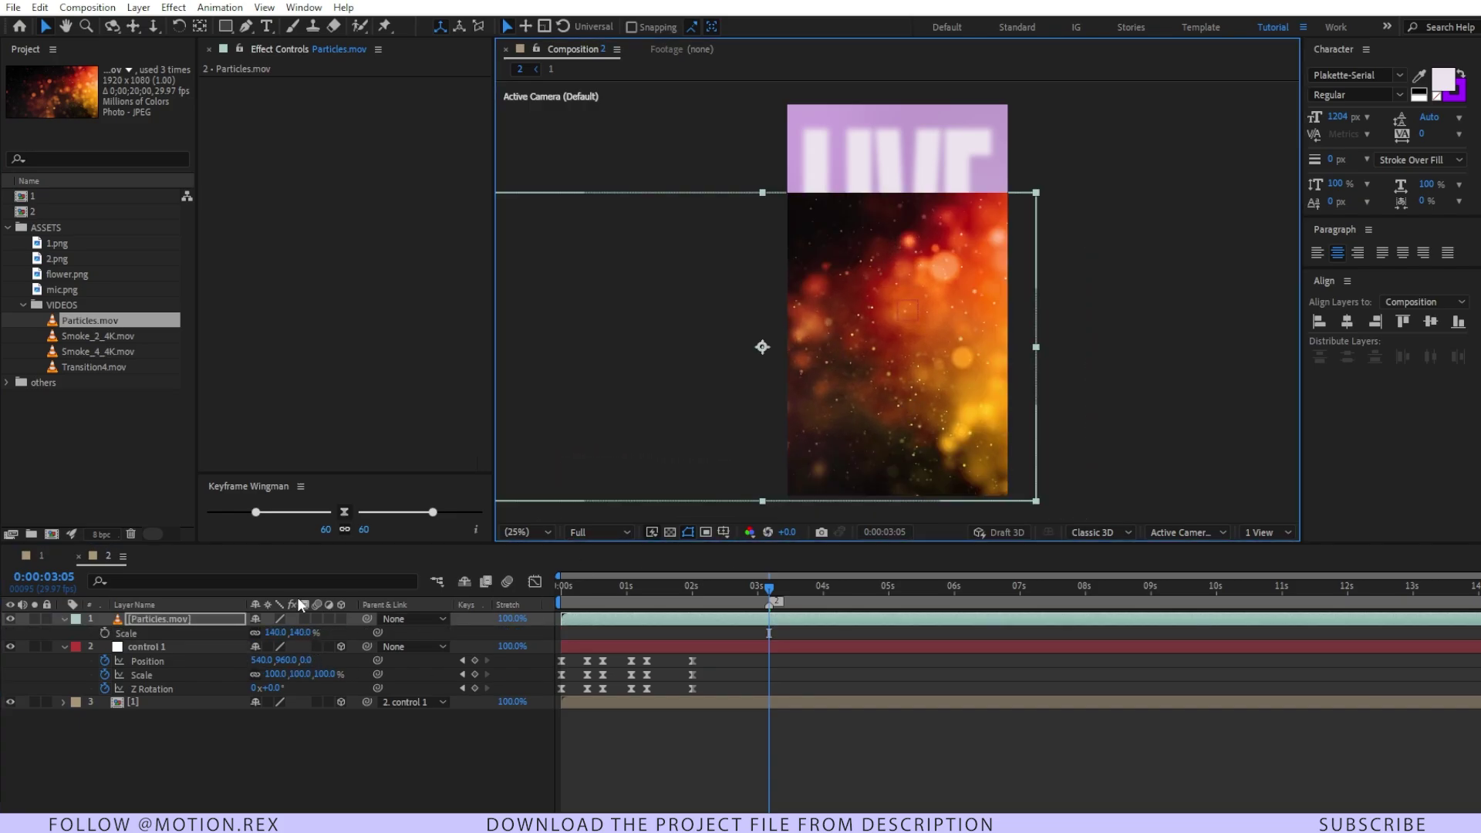
Step: Set the Particles.mov layer's blending mode to Screen
key(F4)
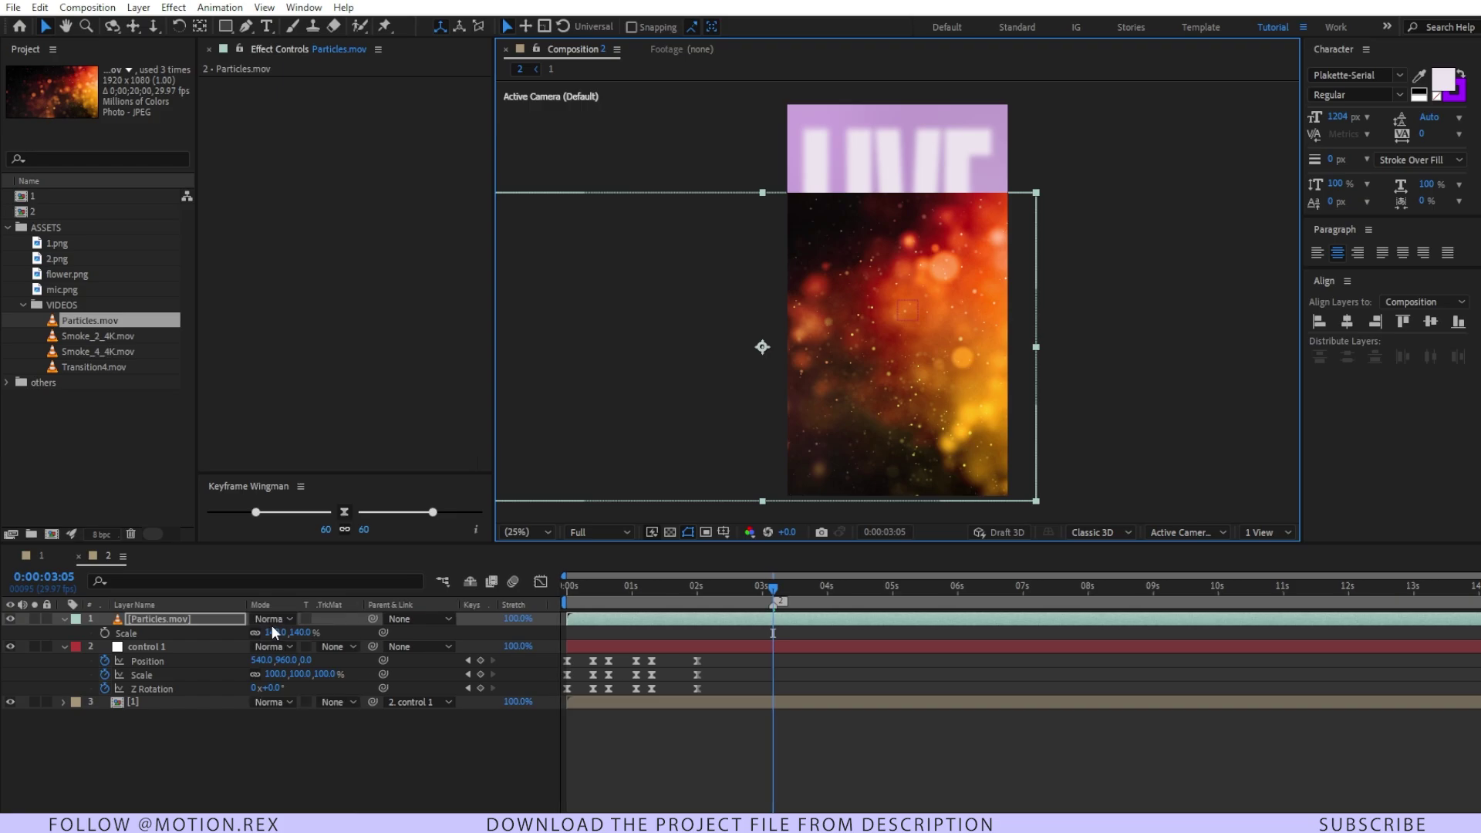
click(270, 620)
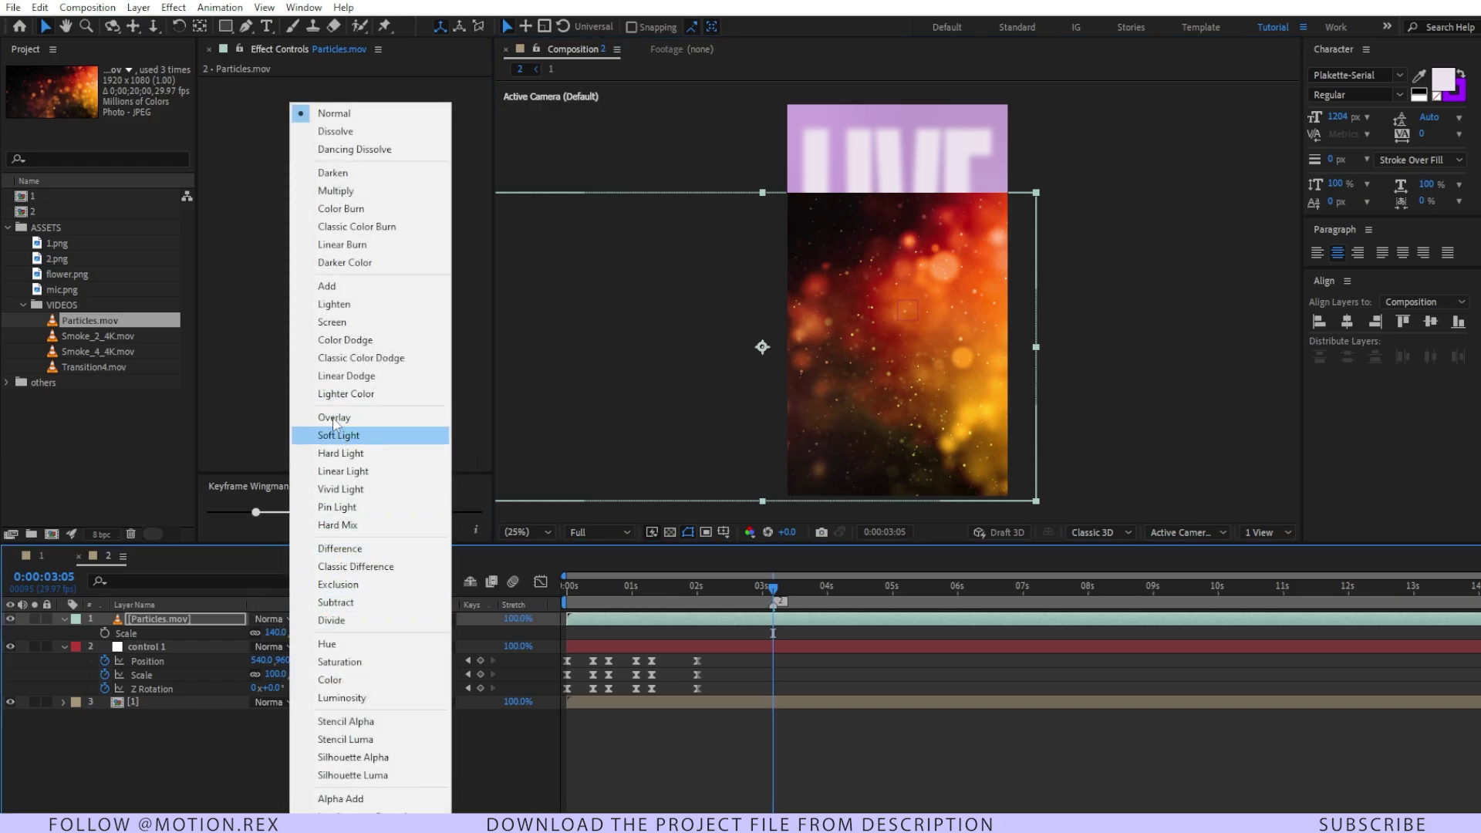
click(332, 323)
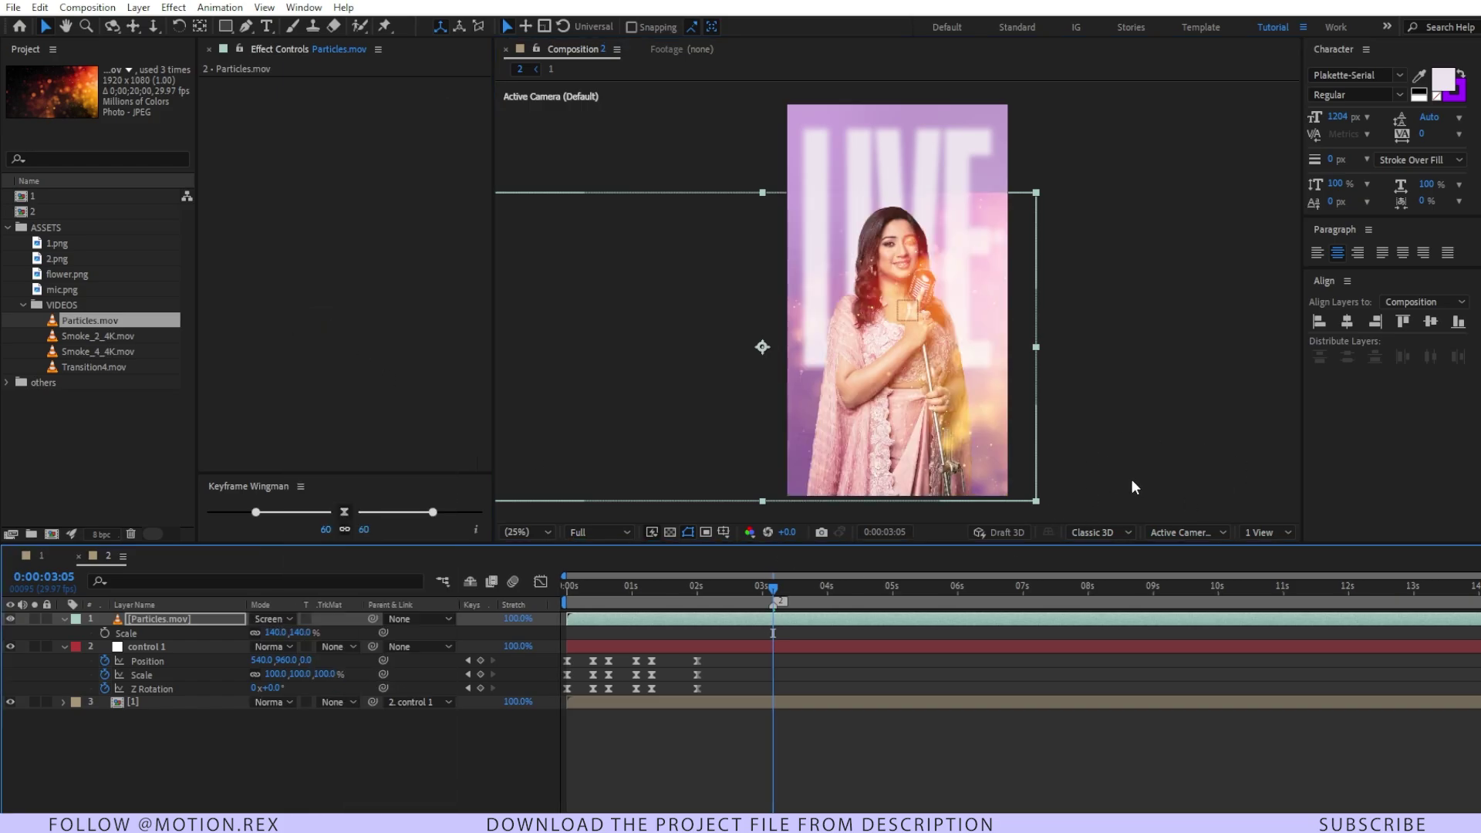
Step: Apply Hue/Saturation to the Particles.mov layer, set Master Hue to 237° to tint it purple, and inspect the poster up close
key(ctrl+space)
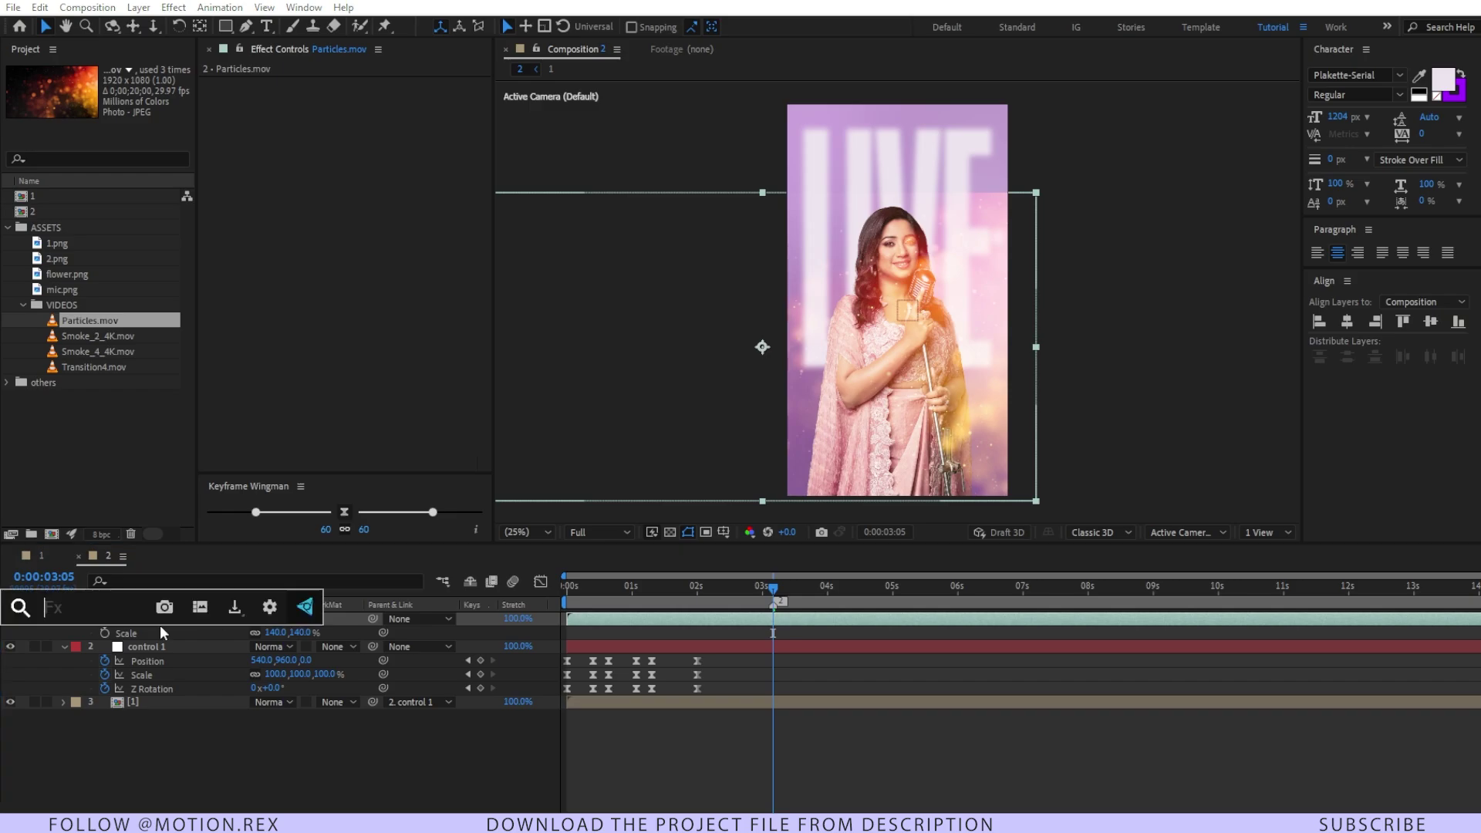
text(hue)
key(Return)
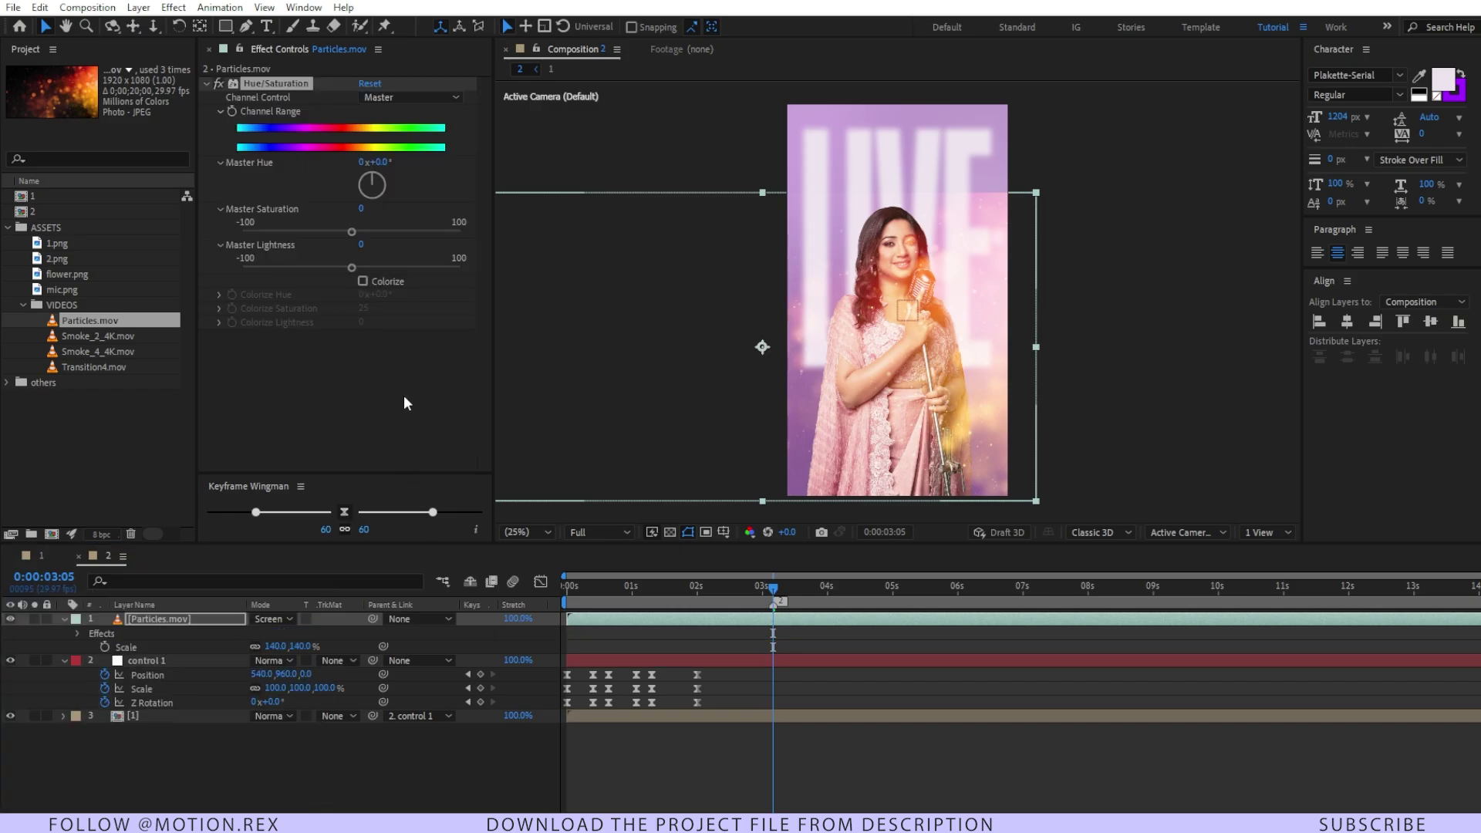
drag(378, 164, 643, 238)
key(F2)
scroll(1027, 253, up, 2)
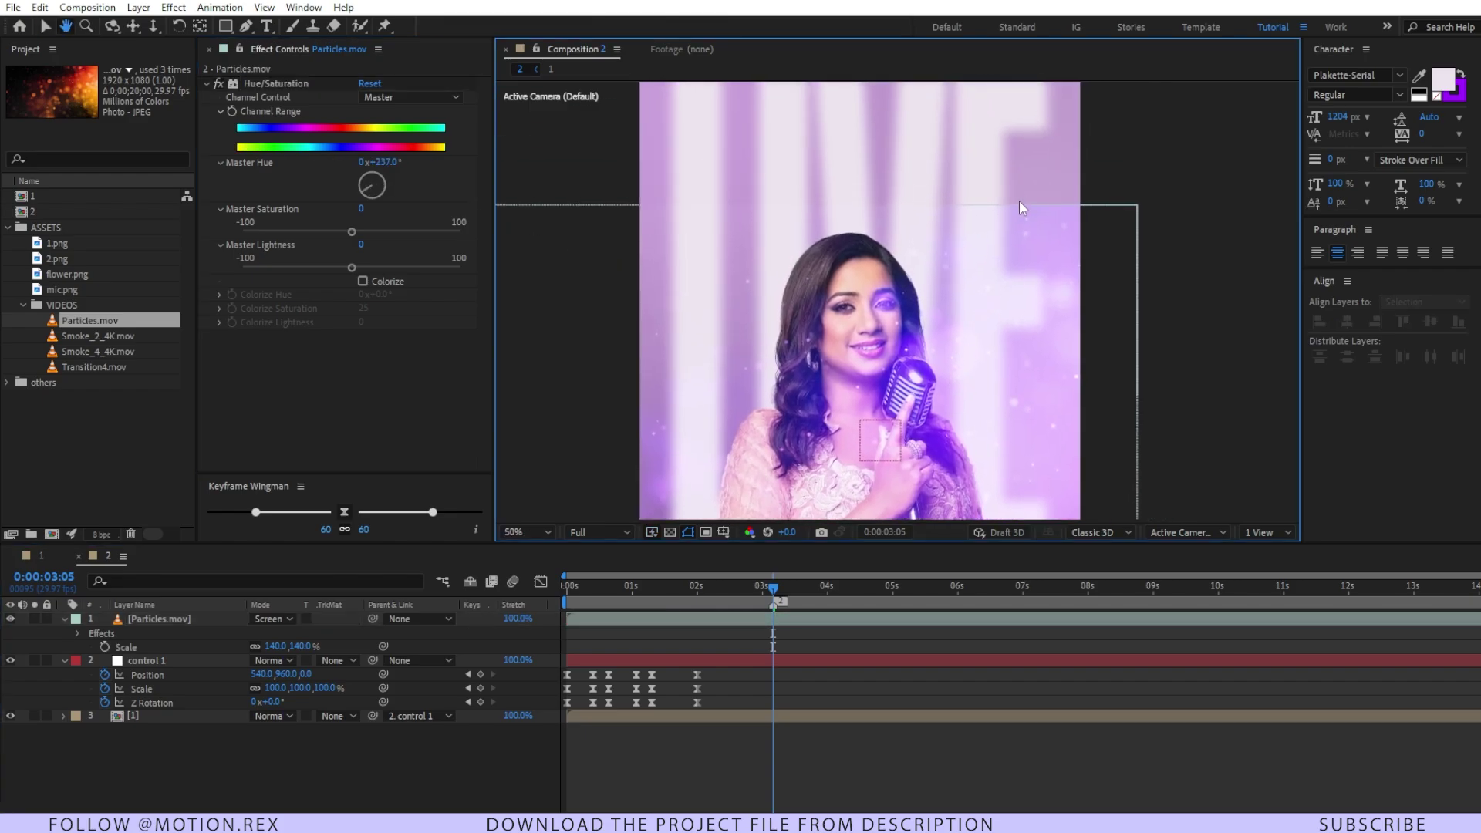
click(908, 738)
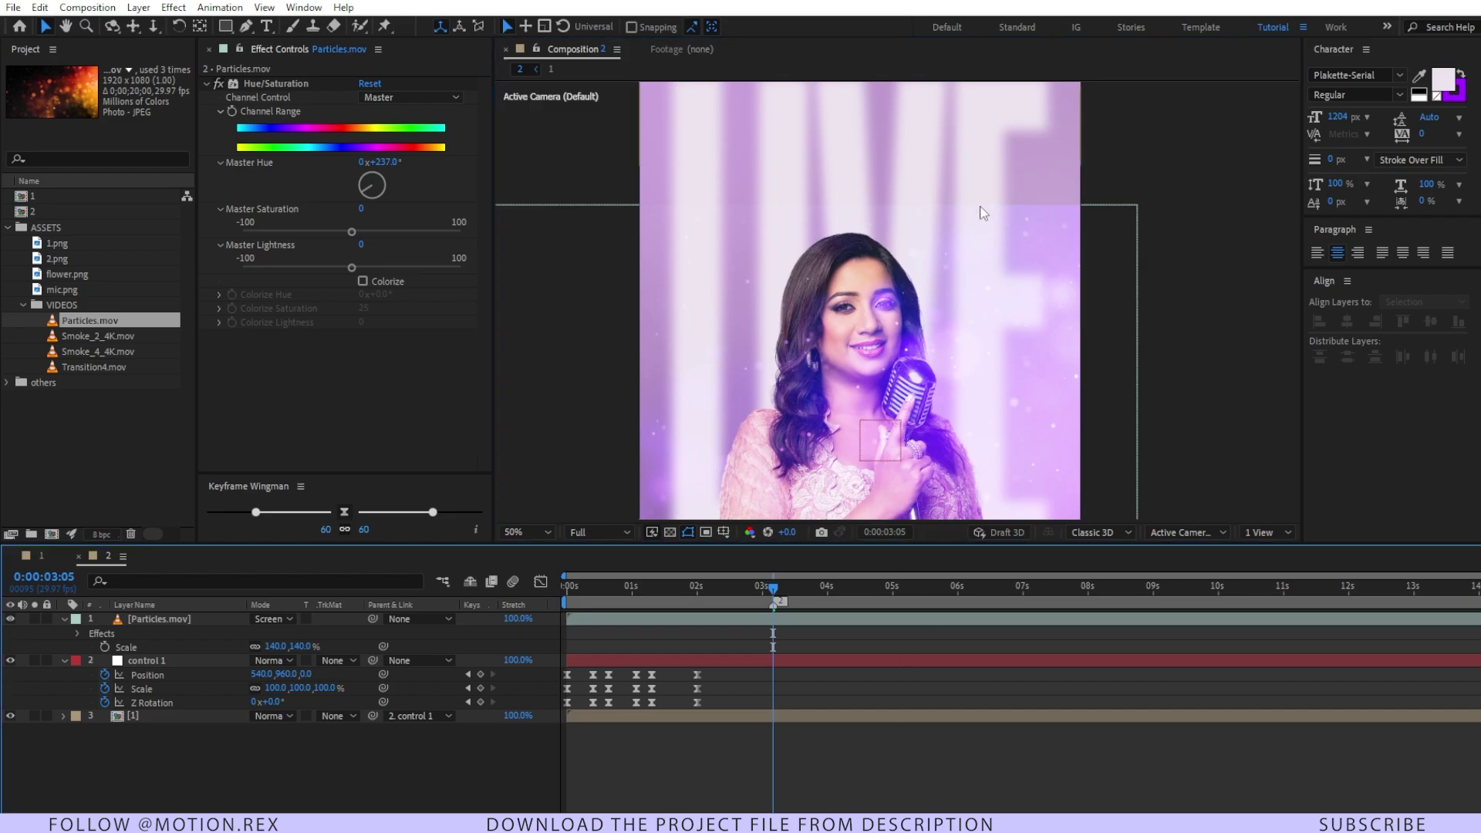
Step: Draw a large circular mask on the Particles.mov layer and position it around the singer
click(170, 619)
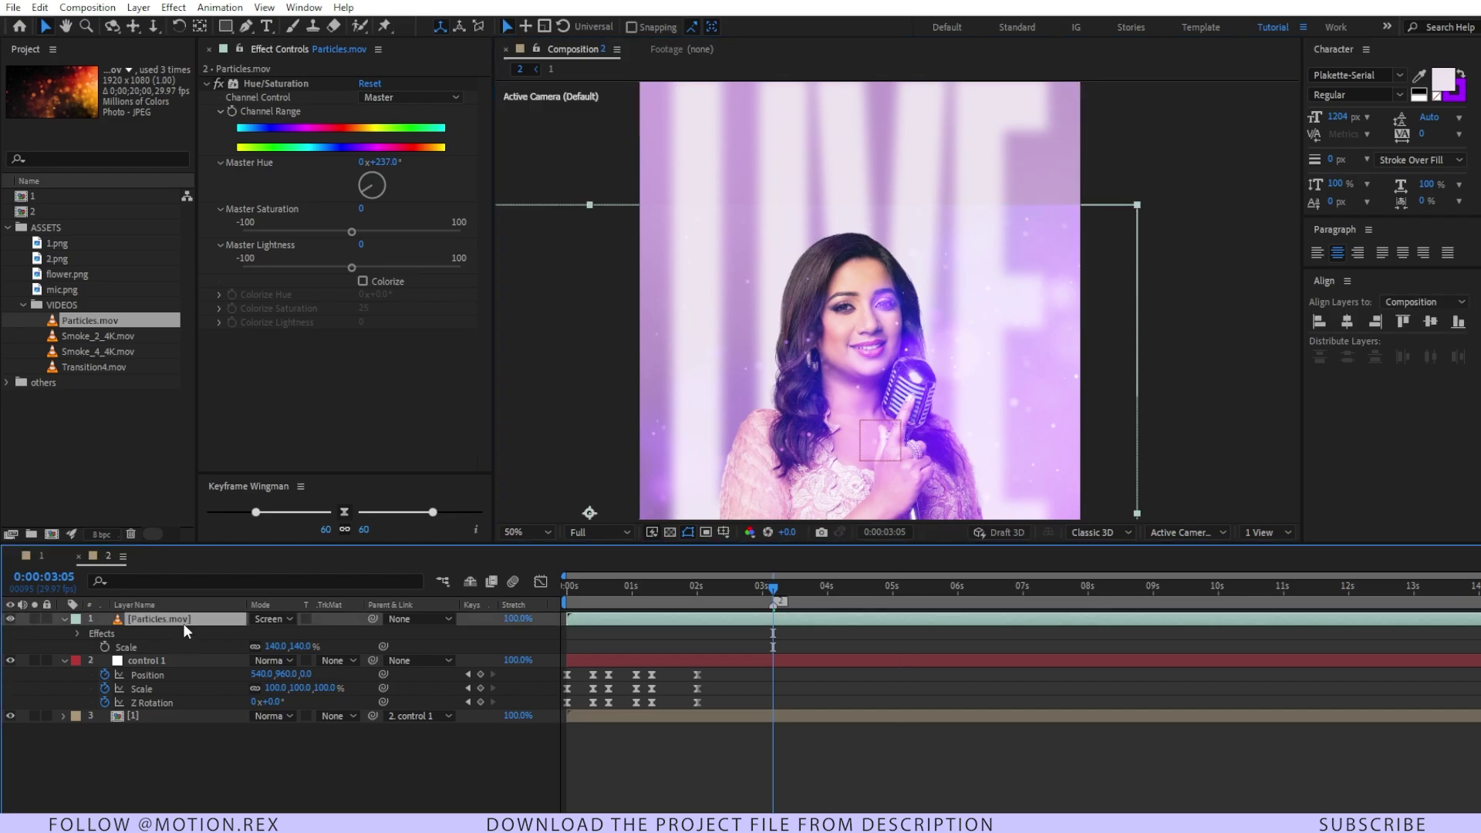
scroll(716, 244, down, 2)
click(162, 620)
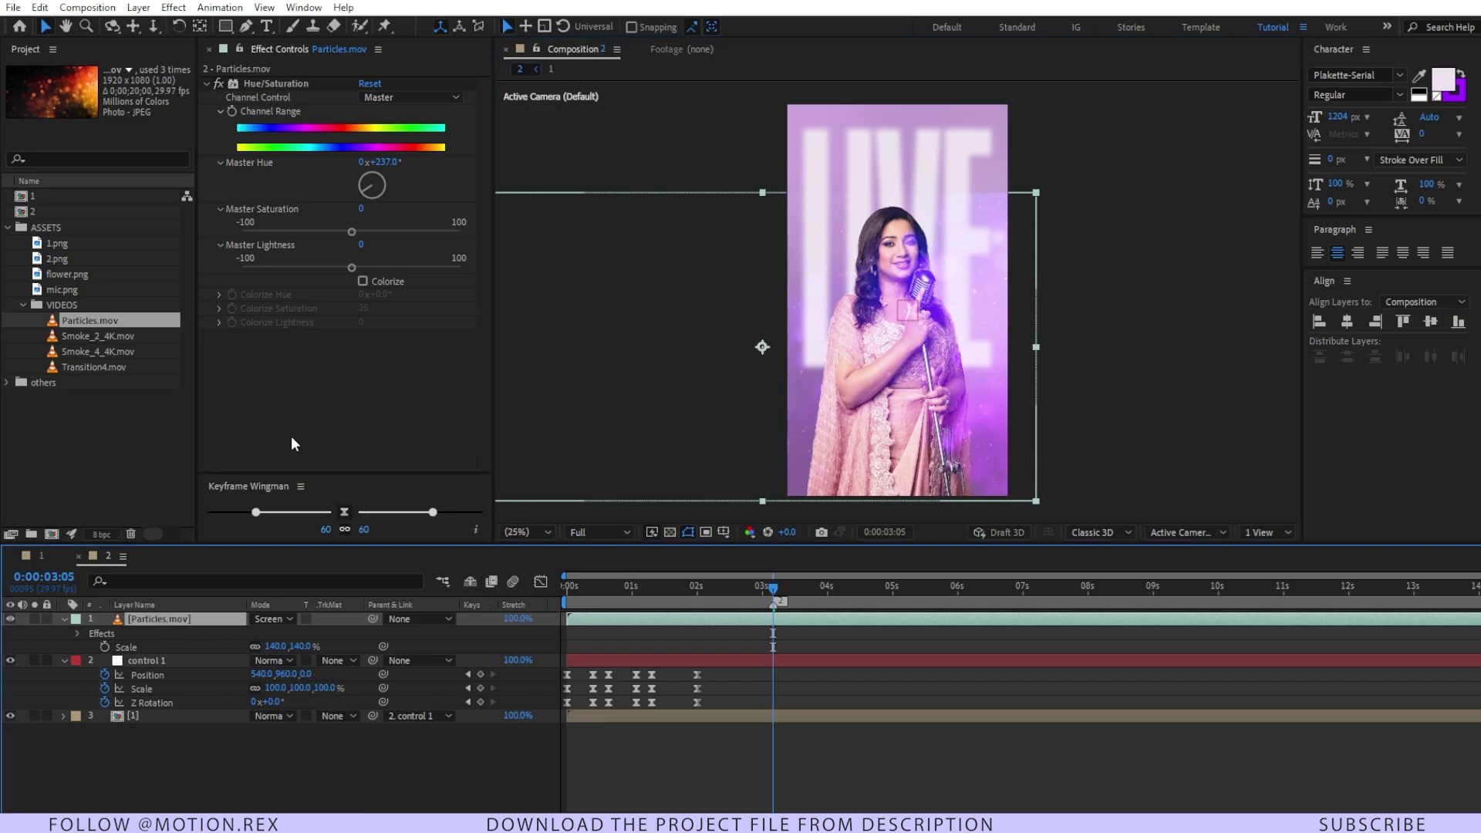
click(225, 26)
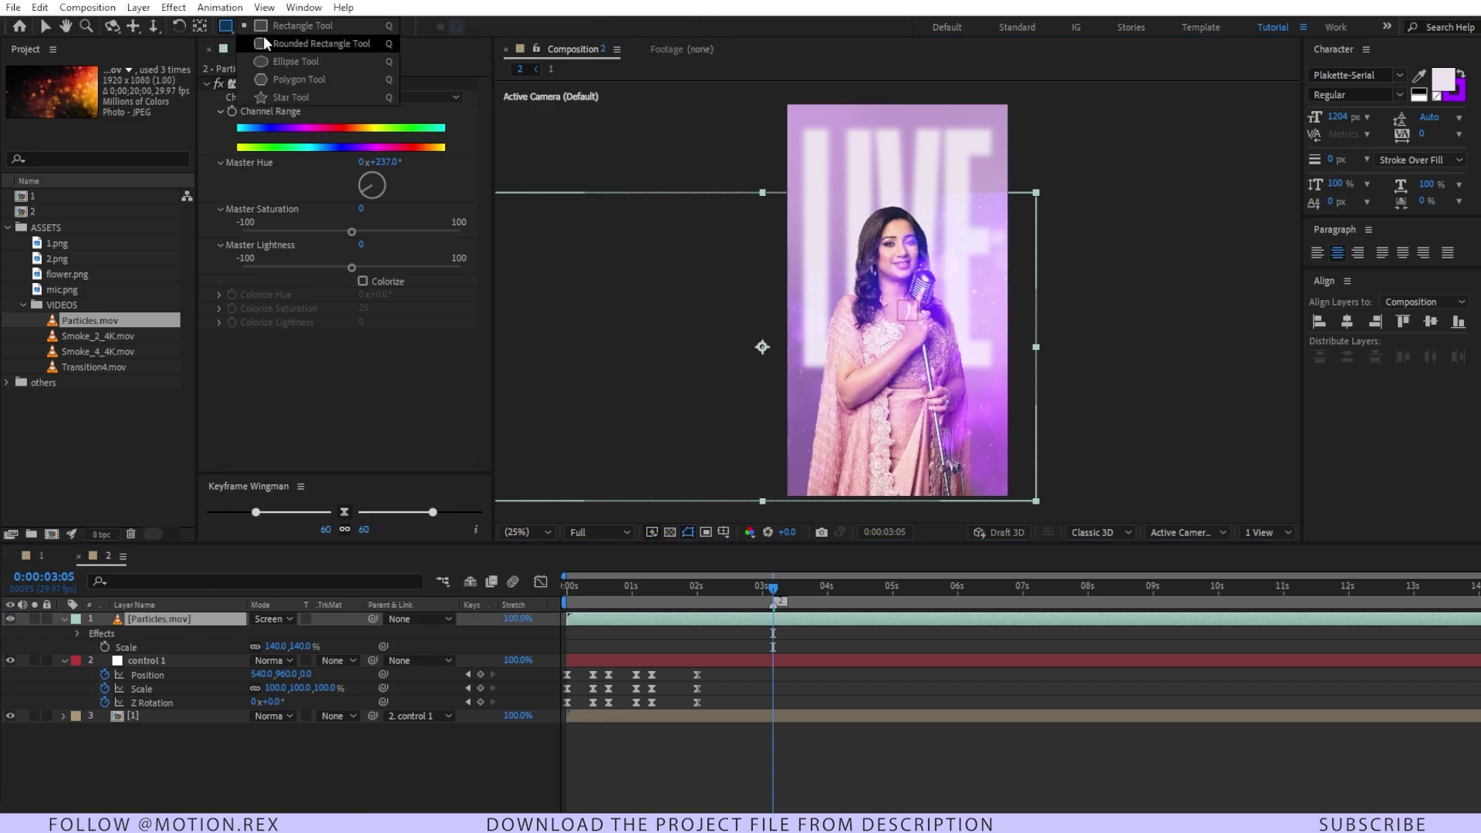
click(297, 63)
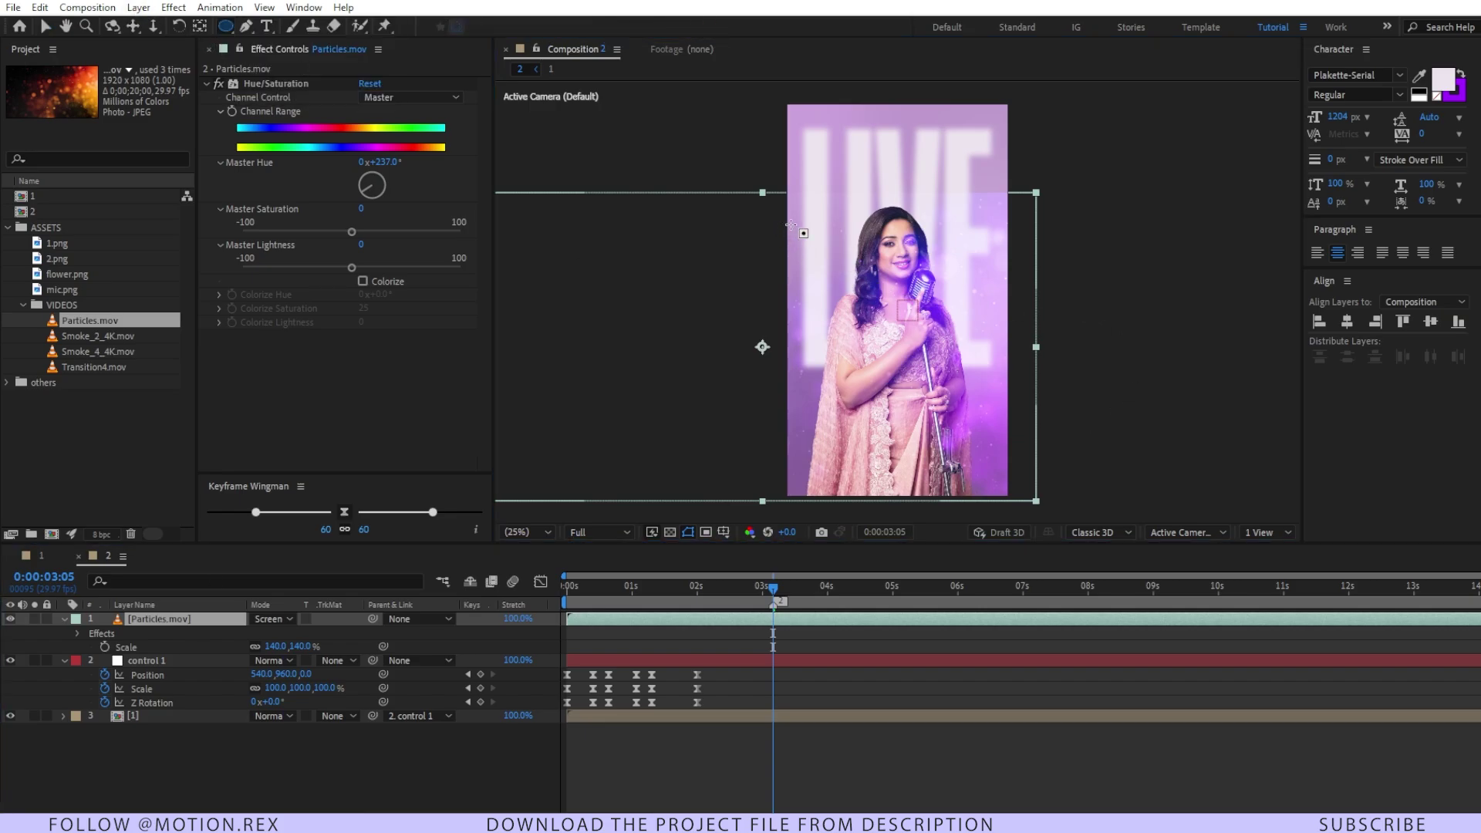
drag(804, 224, 1054, 520)
key(v)
drag(950, 223, 901, 189)
Step: Feather the circular mask on the Particles.mov layer by 57 pixels
key(f)
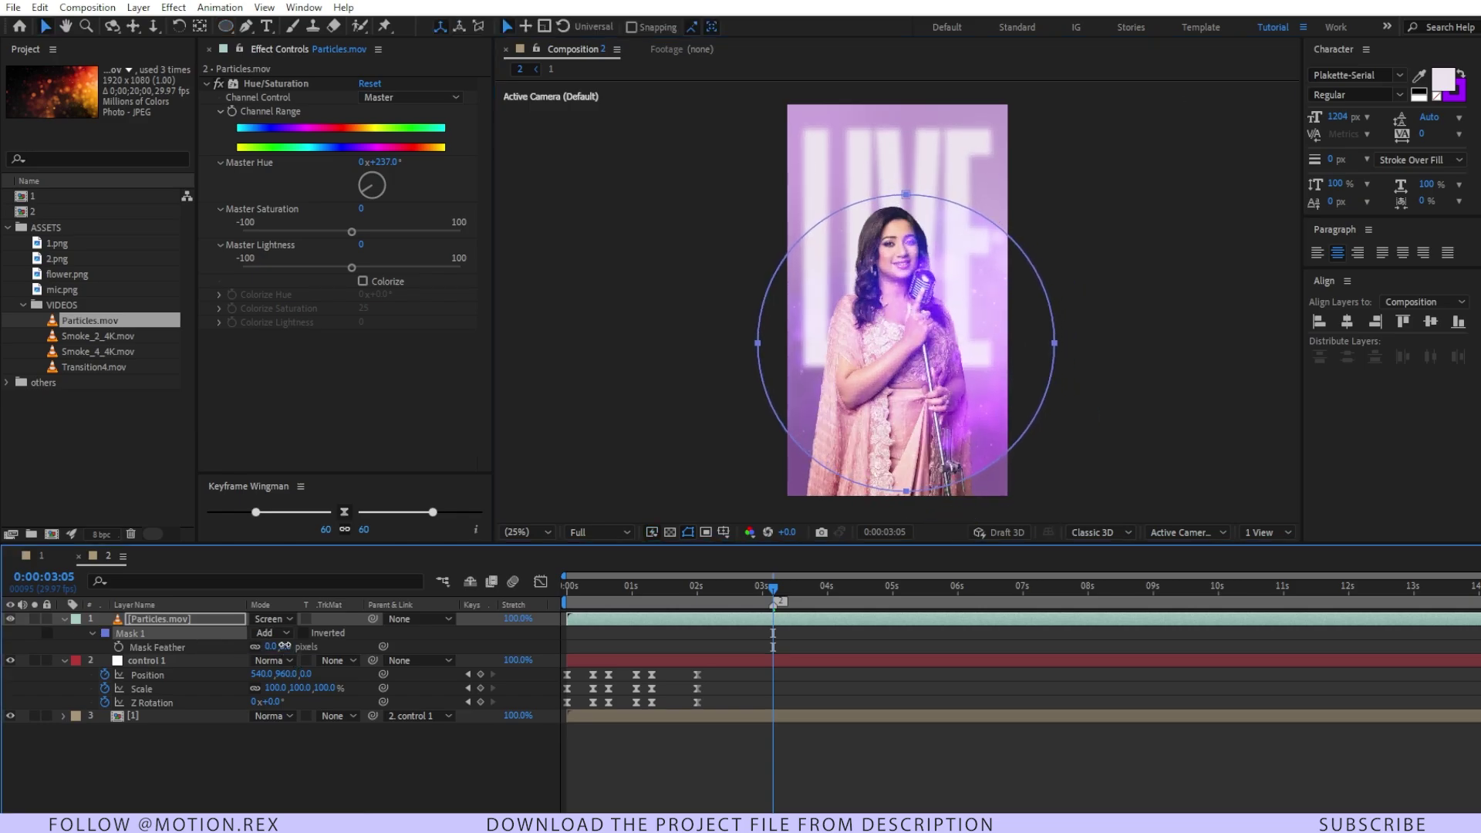
drag(284, 646, 307, 646)
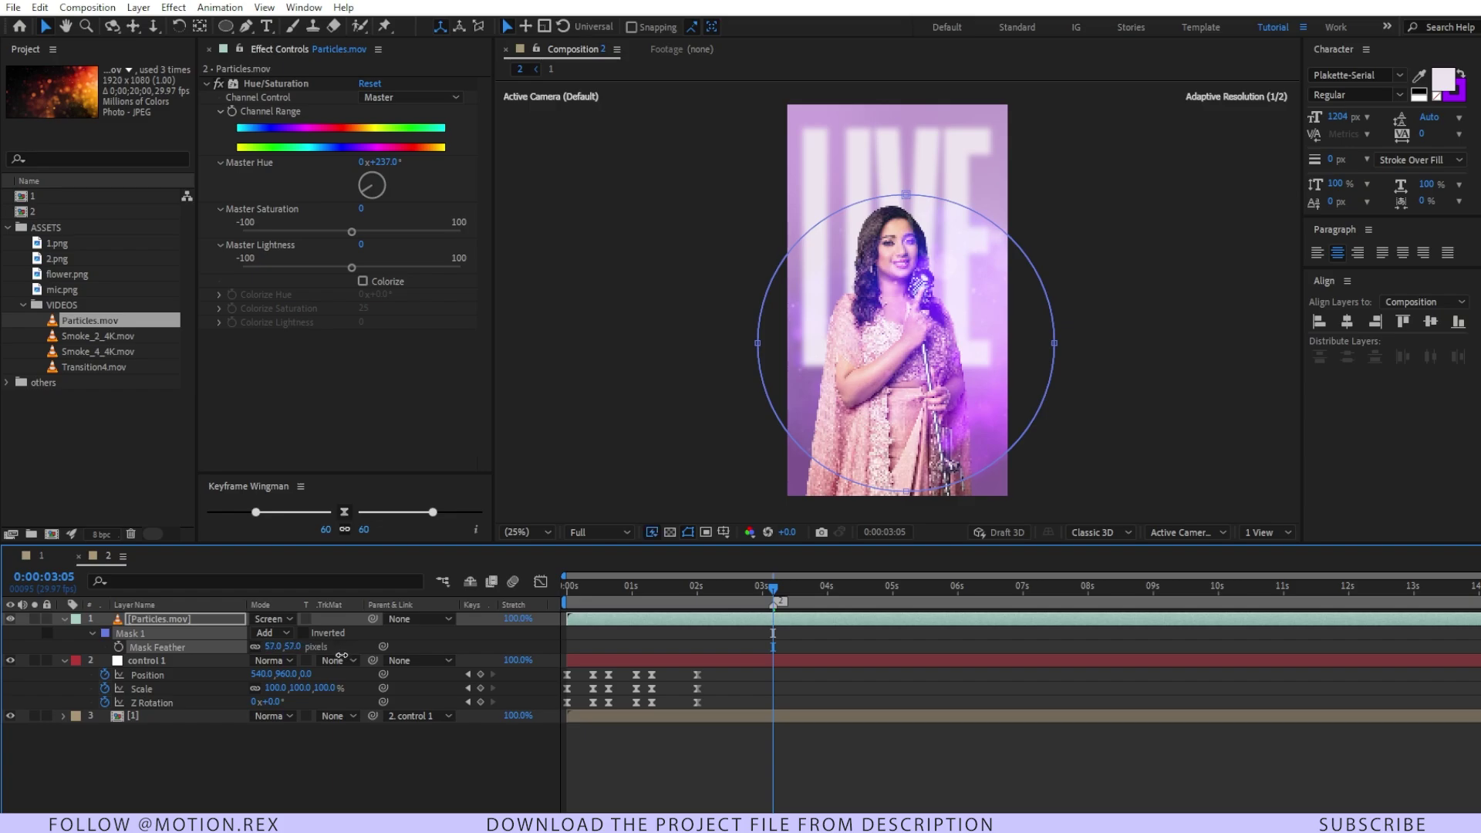
click(320, 756)
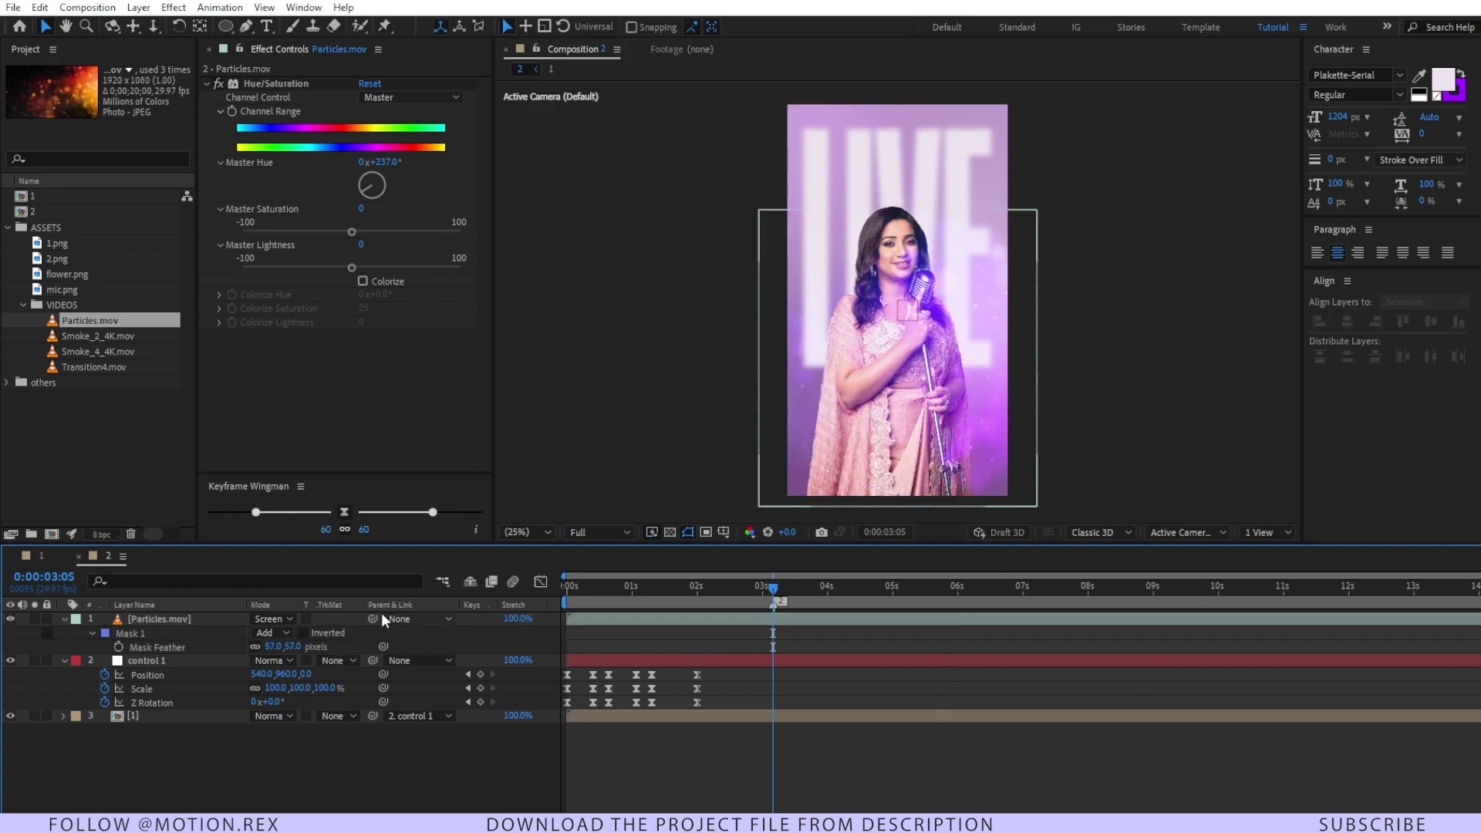
Step: Duplicate the masked Particles.mov layer and move the copy up over the upper part of the poster
click(134, 621)
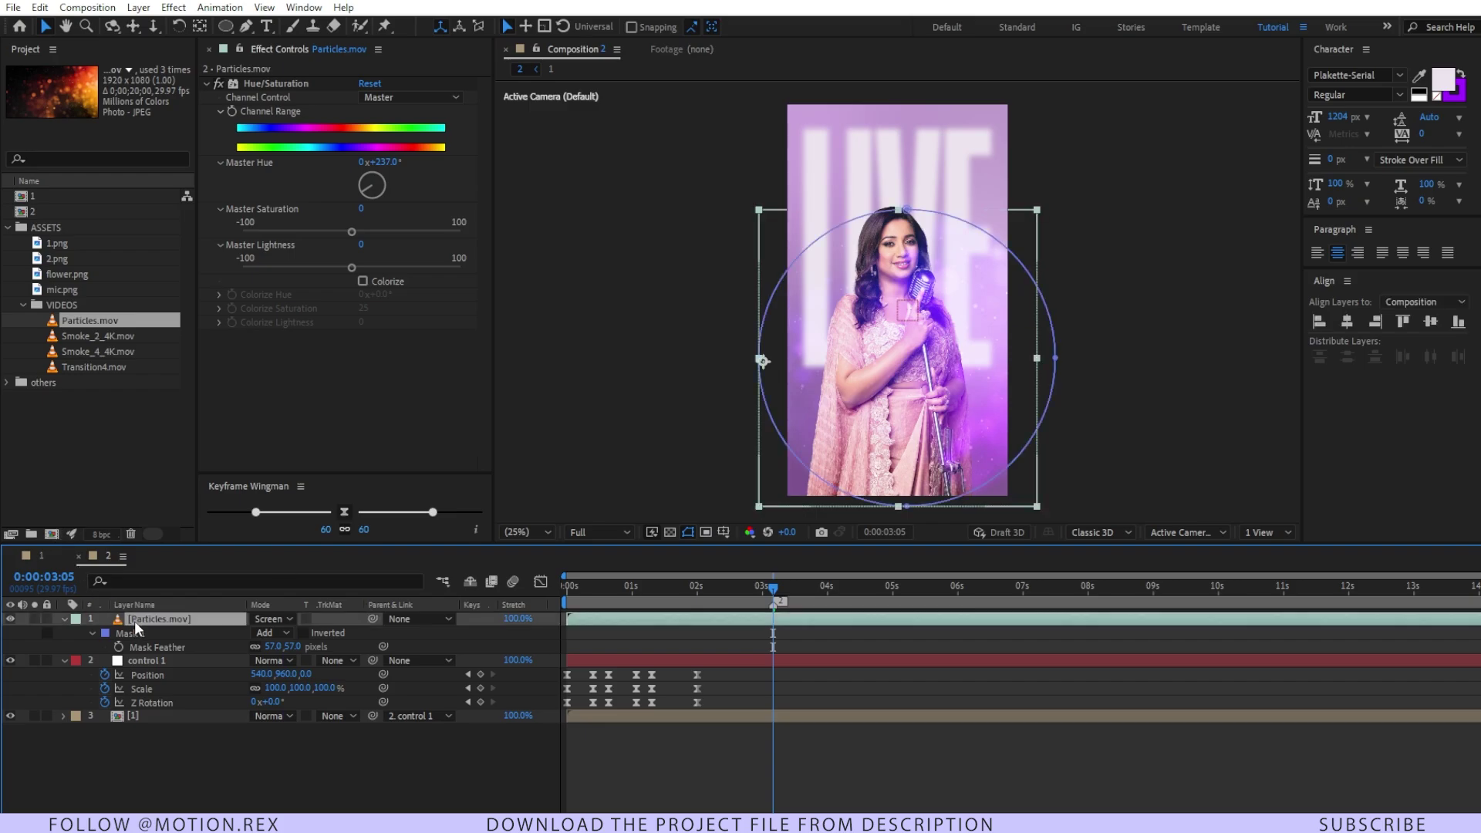
key(ctrl+d)
drag(824, 421, 799, 142)
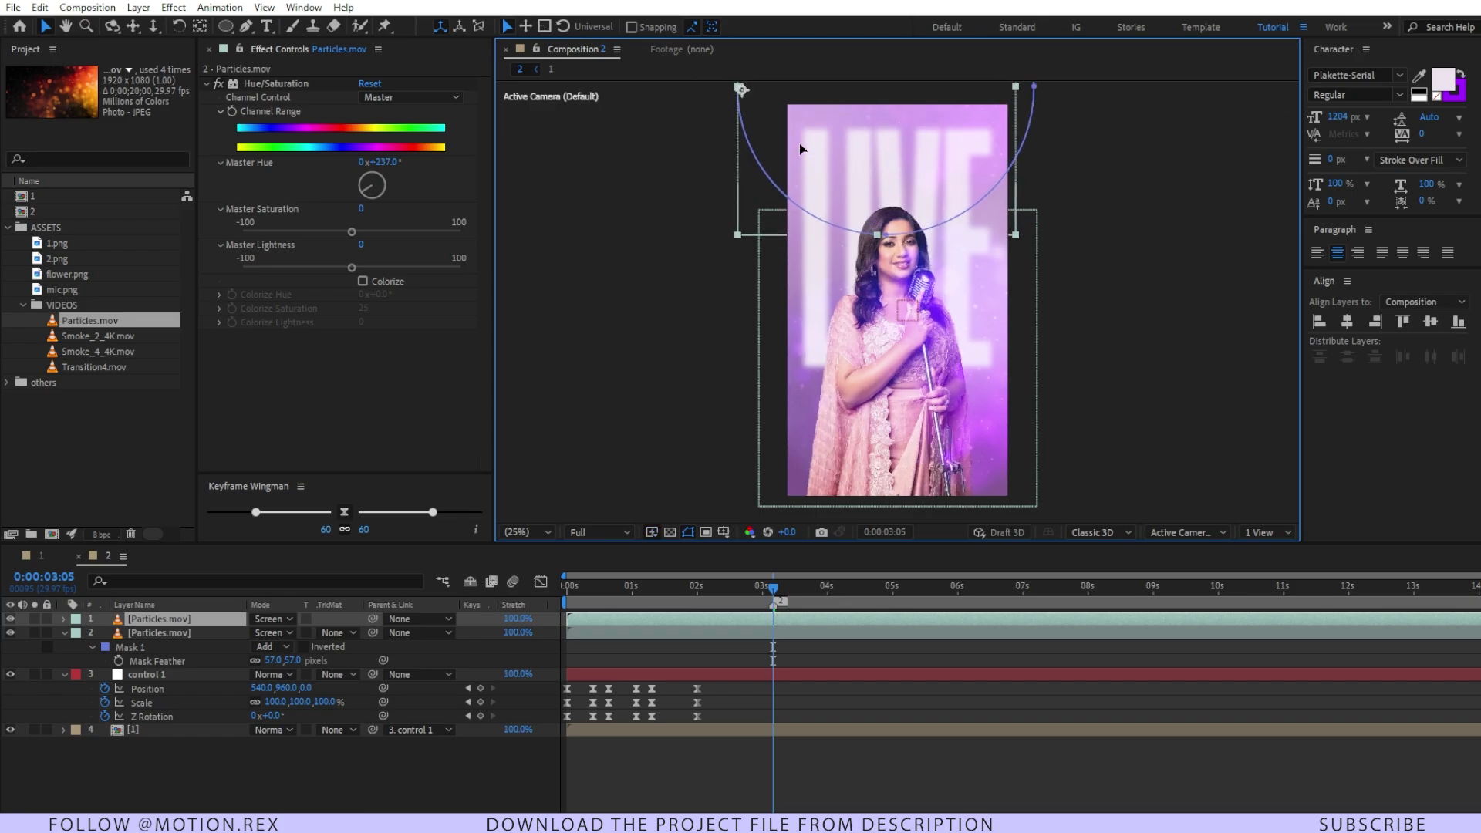
click(829, 792)
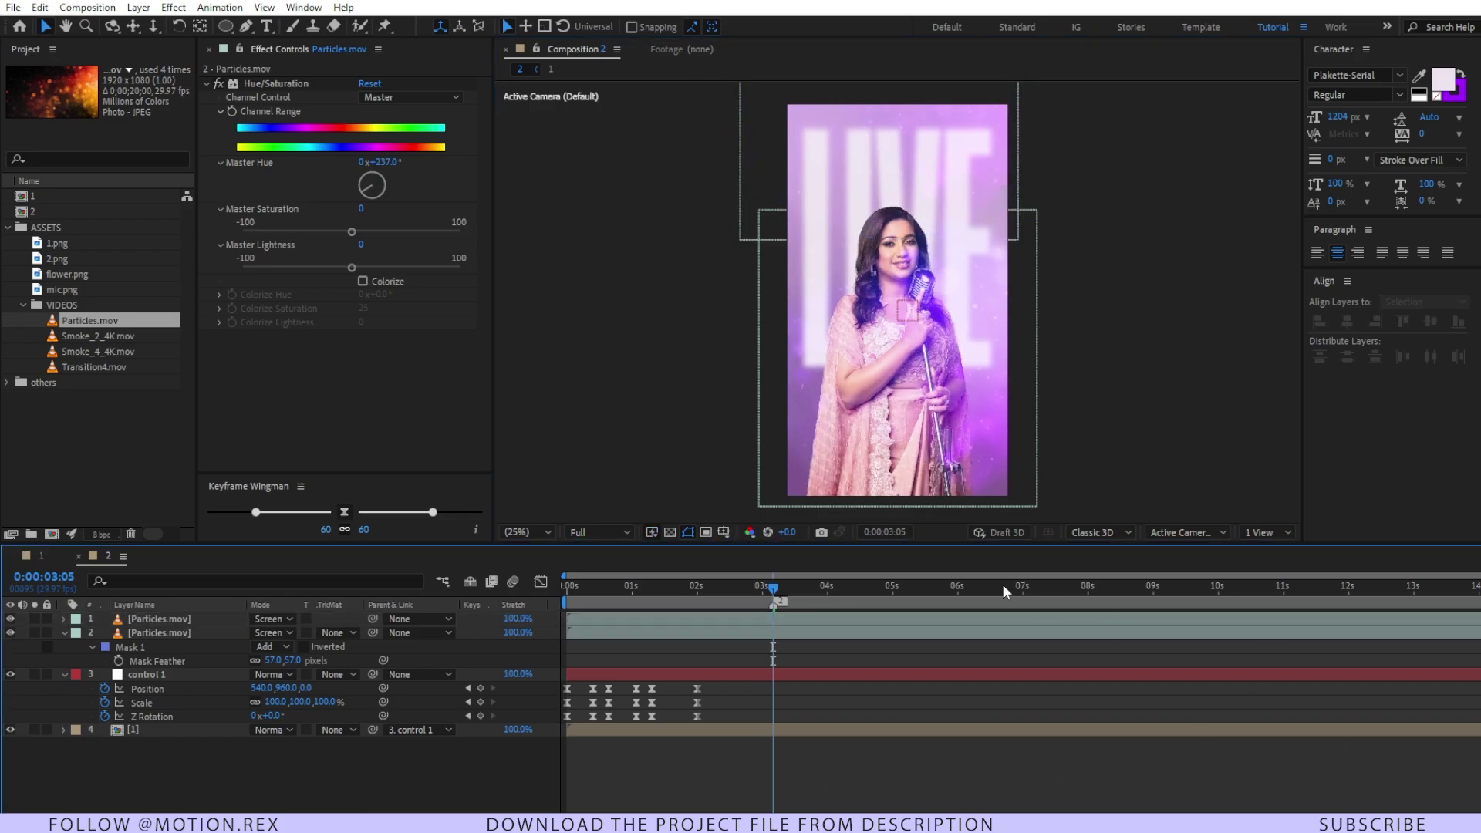
Step: Play back composition 2 from near its start with the particle overlays and save the project
drag(786, 589, 573, 586)
click(534, 533)
click(524, 244)
click(738, 780)
key(space)
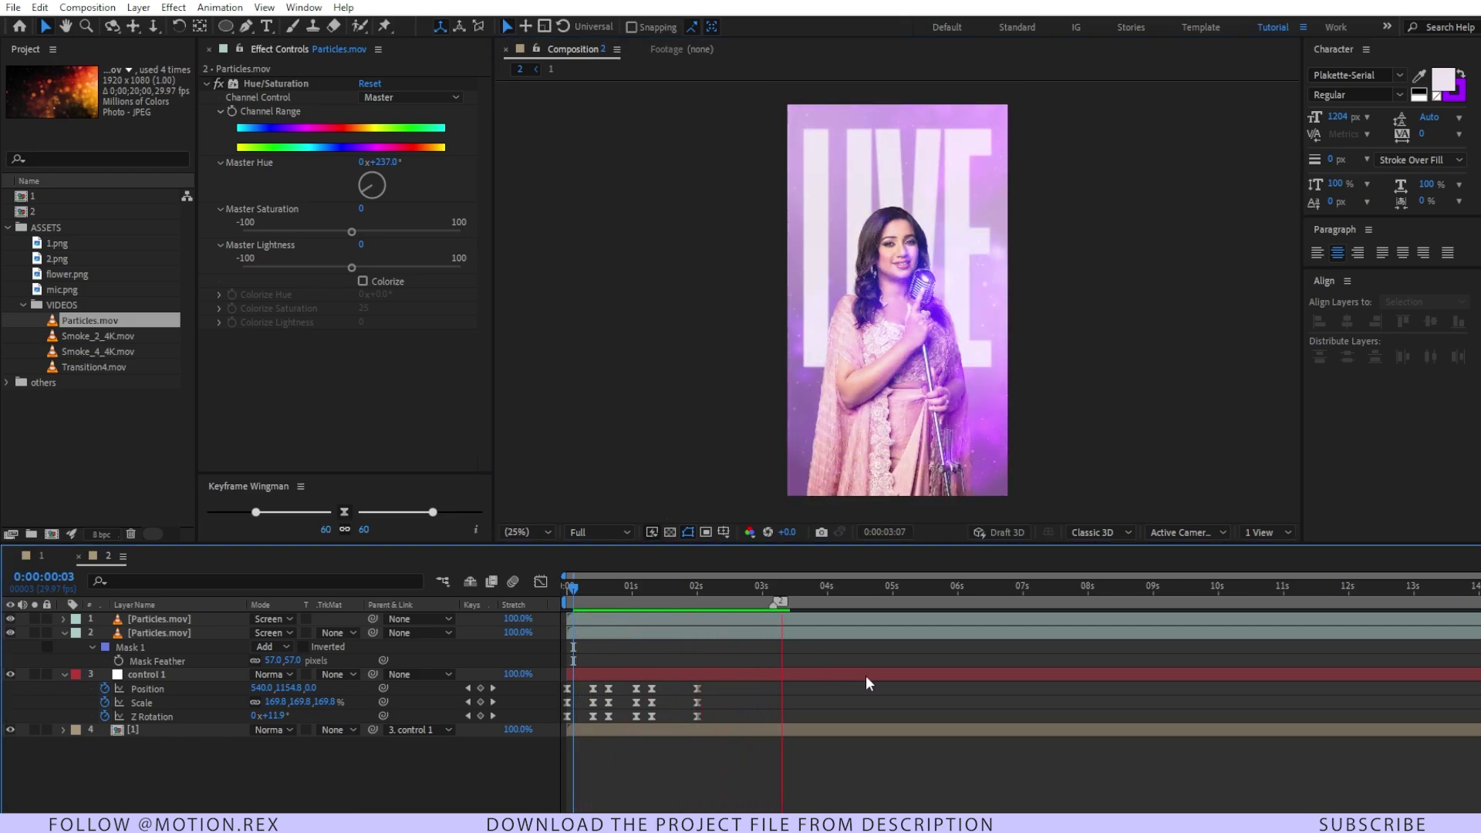
key(space)
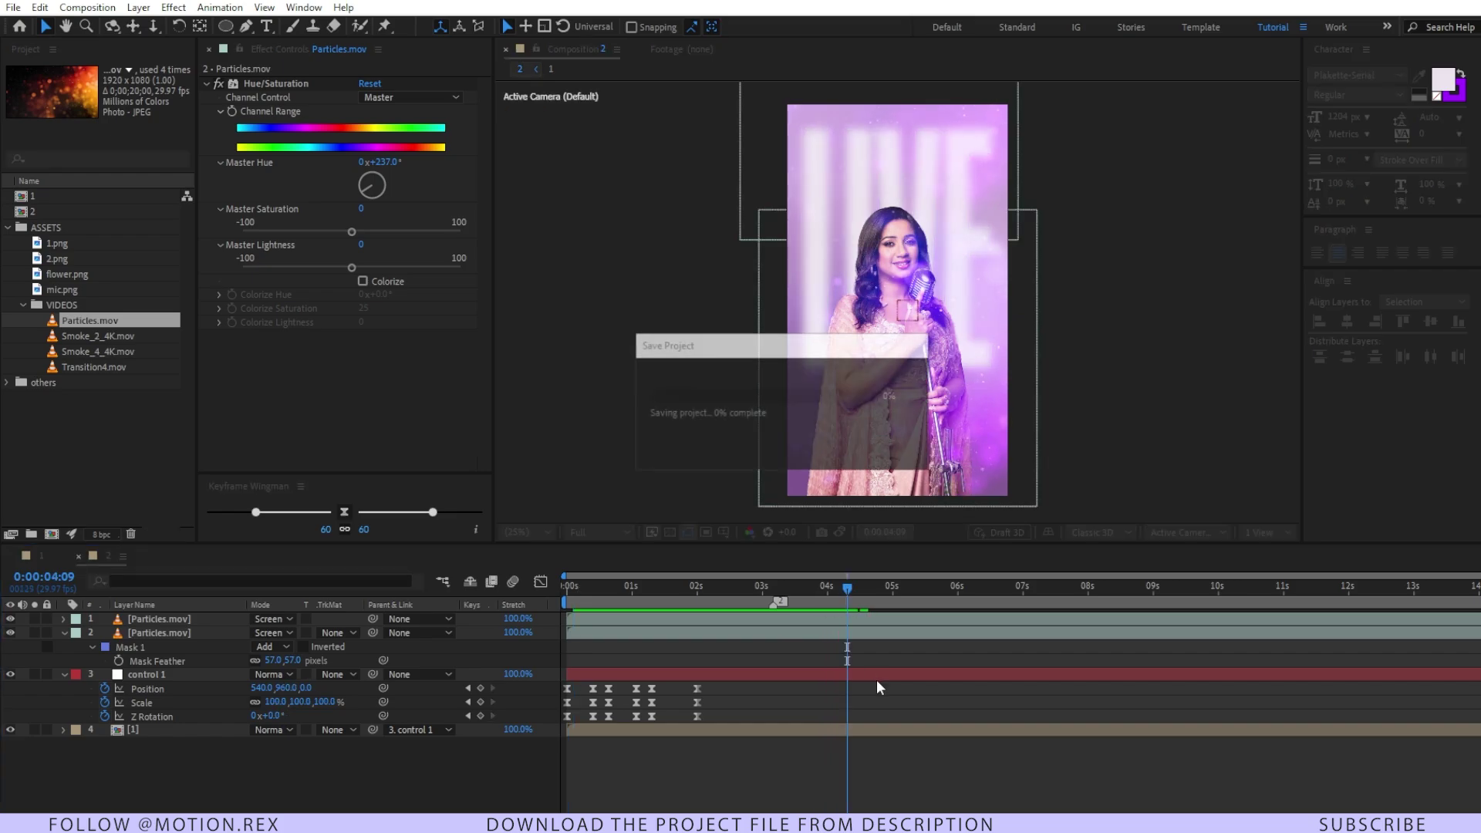
Step: Create a 1080 x 1920, 15-second composition named 3 and copy the unlocked BG gradient layer from composition 1 into it
click(150, 461)
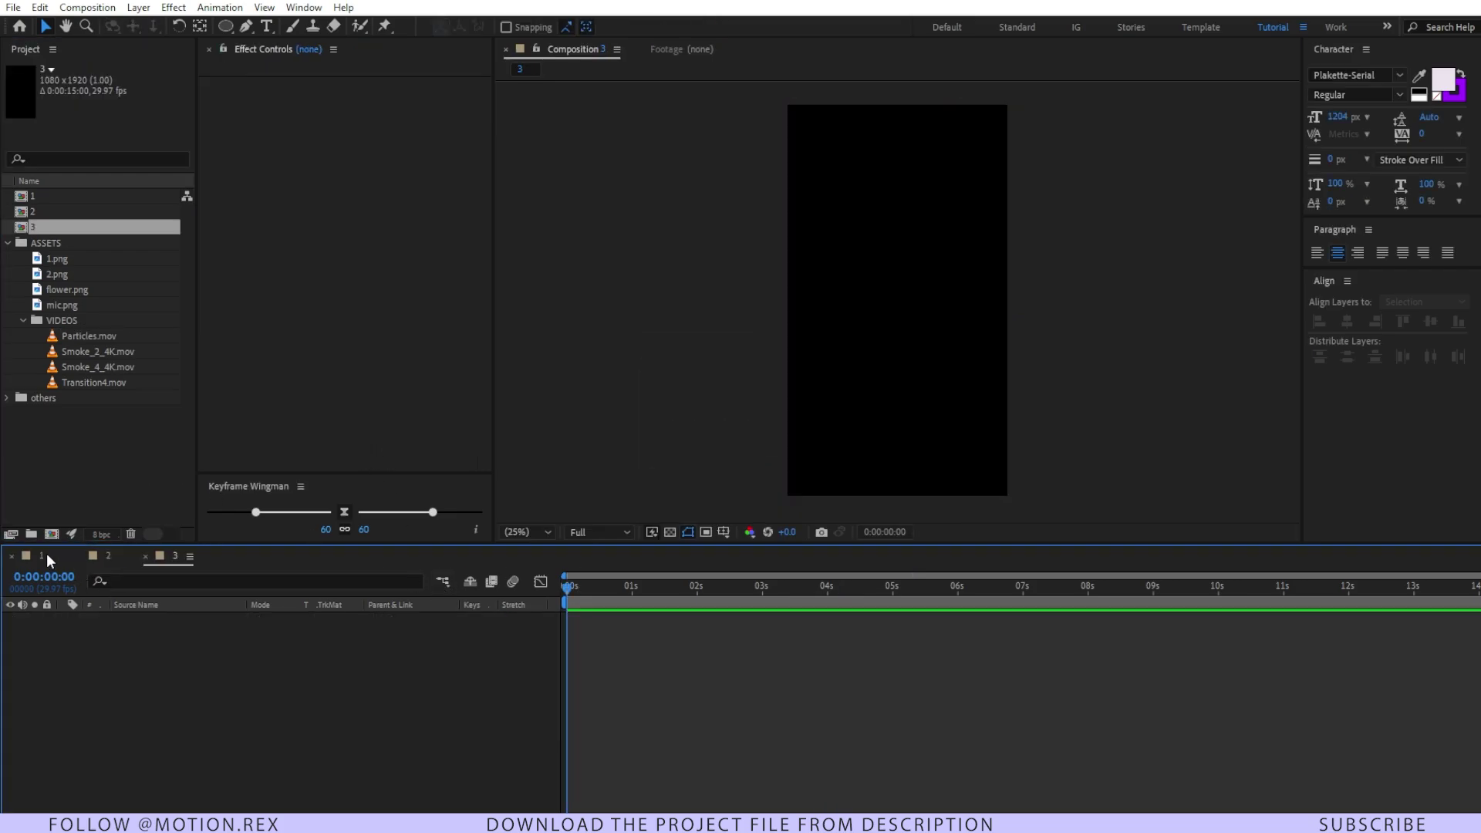
click(43, 556)
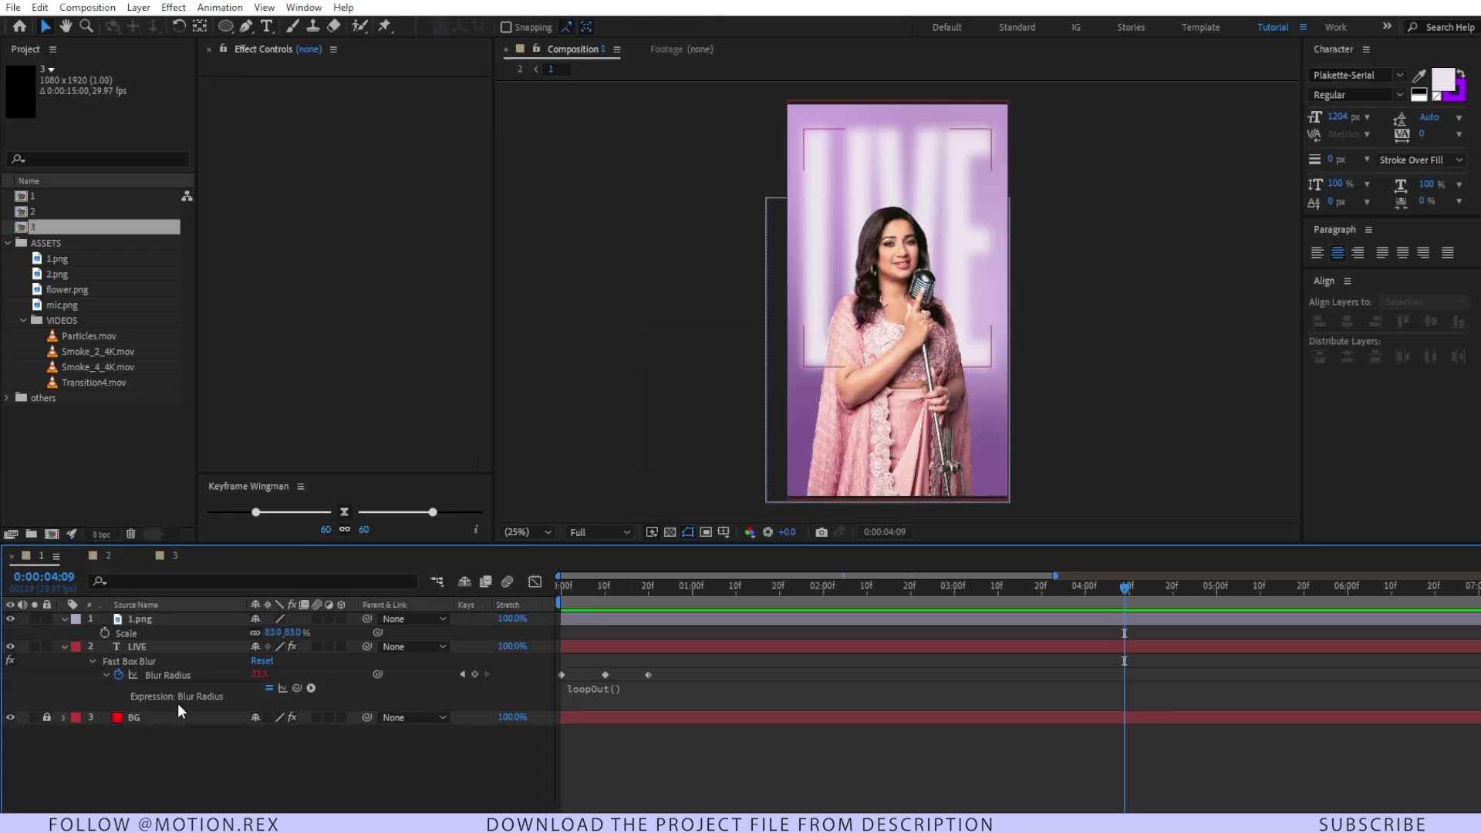
click(47, 718)
click(145, 716)
click(172, 556)
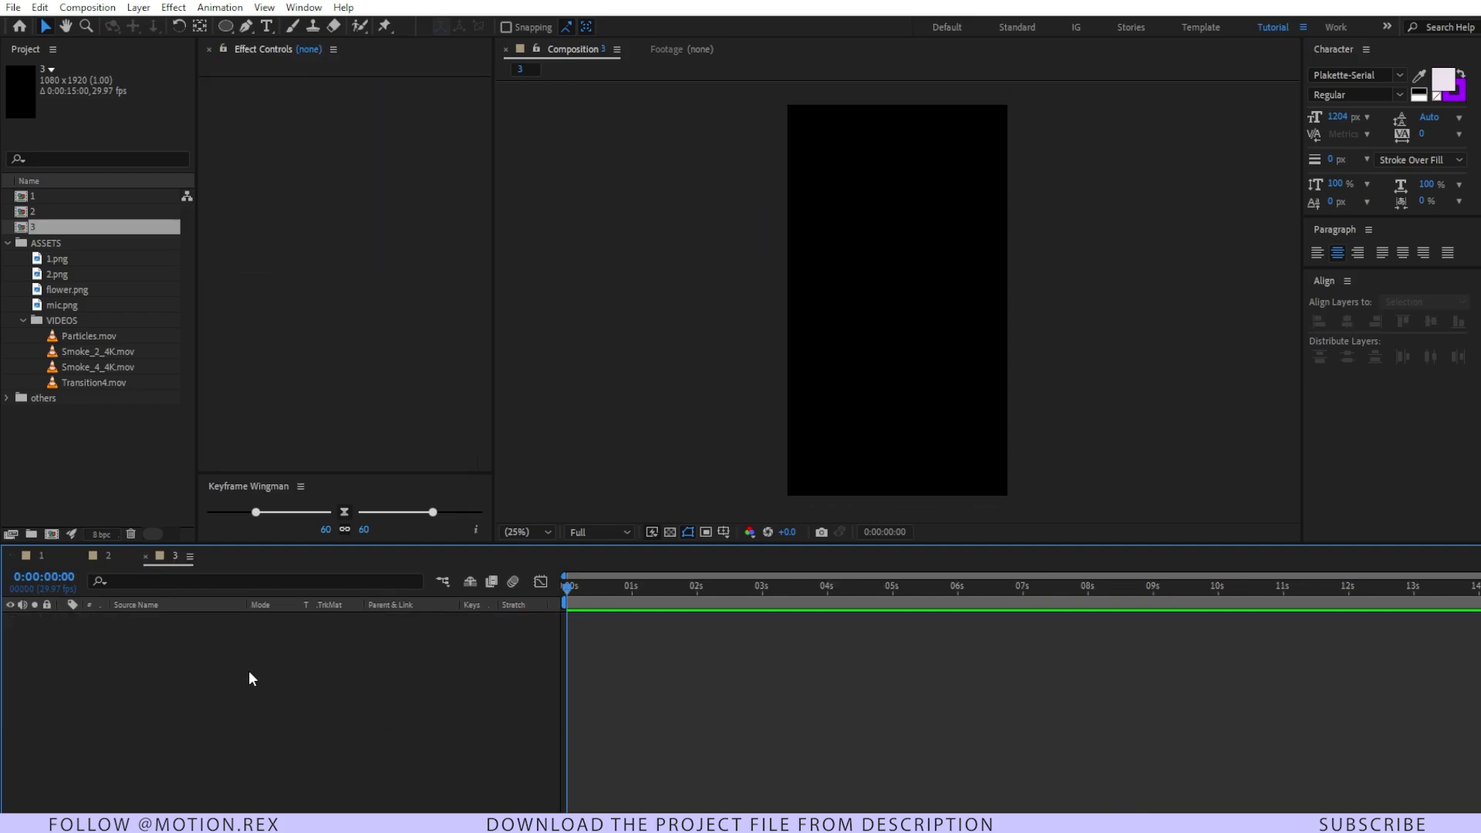
key(ctrl+v)
click(645, 701)
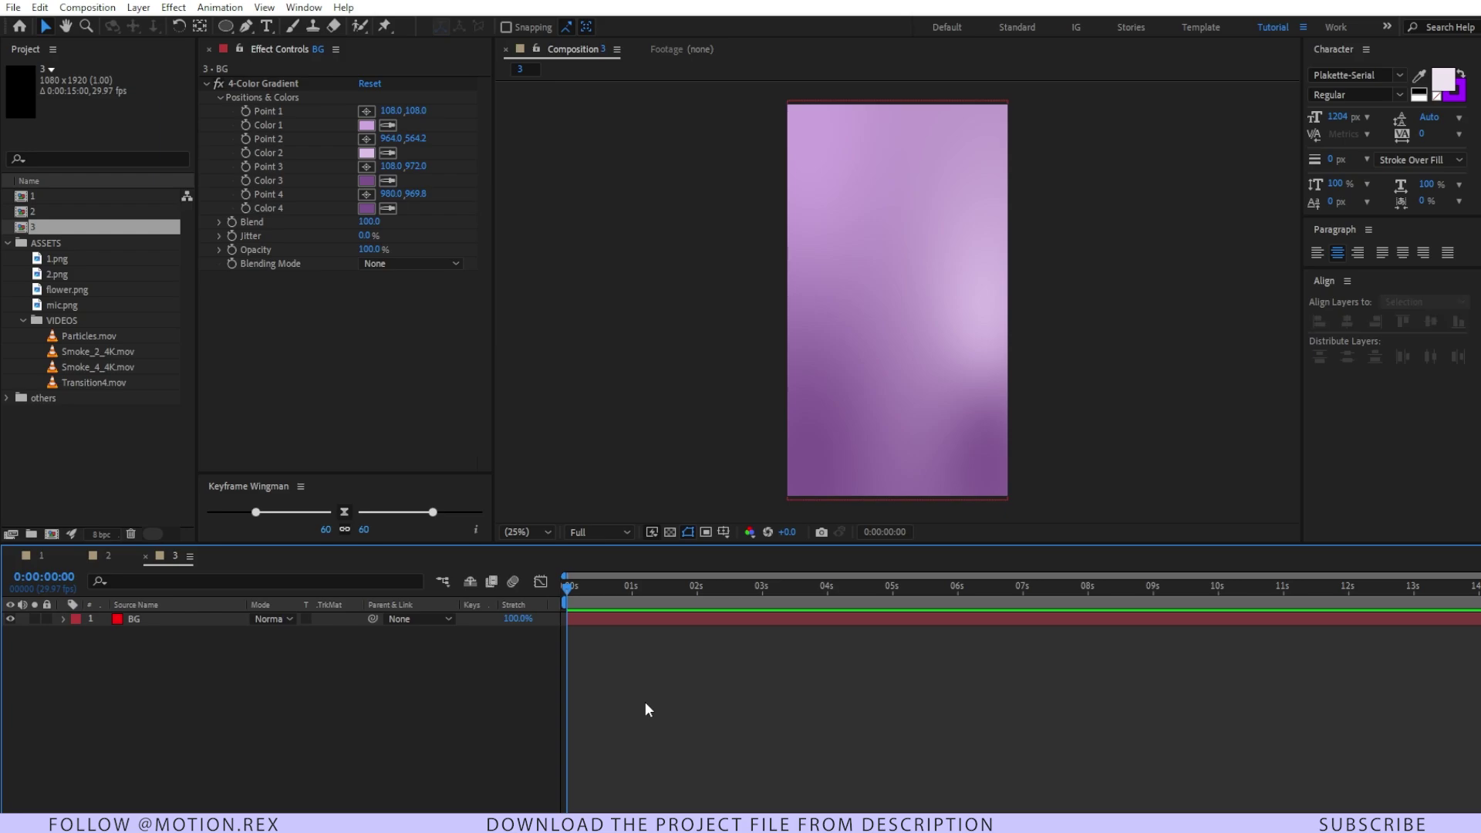
Step: Add 2.png above the BG layer in composition 3, scale it to 84% and move it slightly down
click(78, 274)
drag(114, 274, 173, 622)
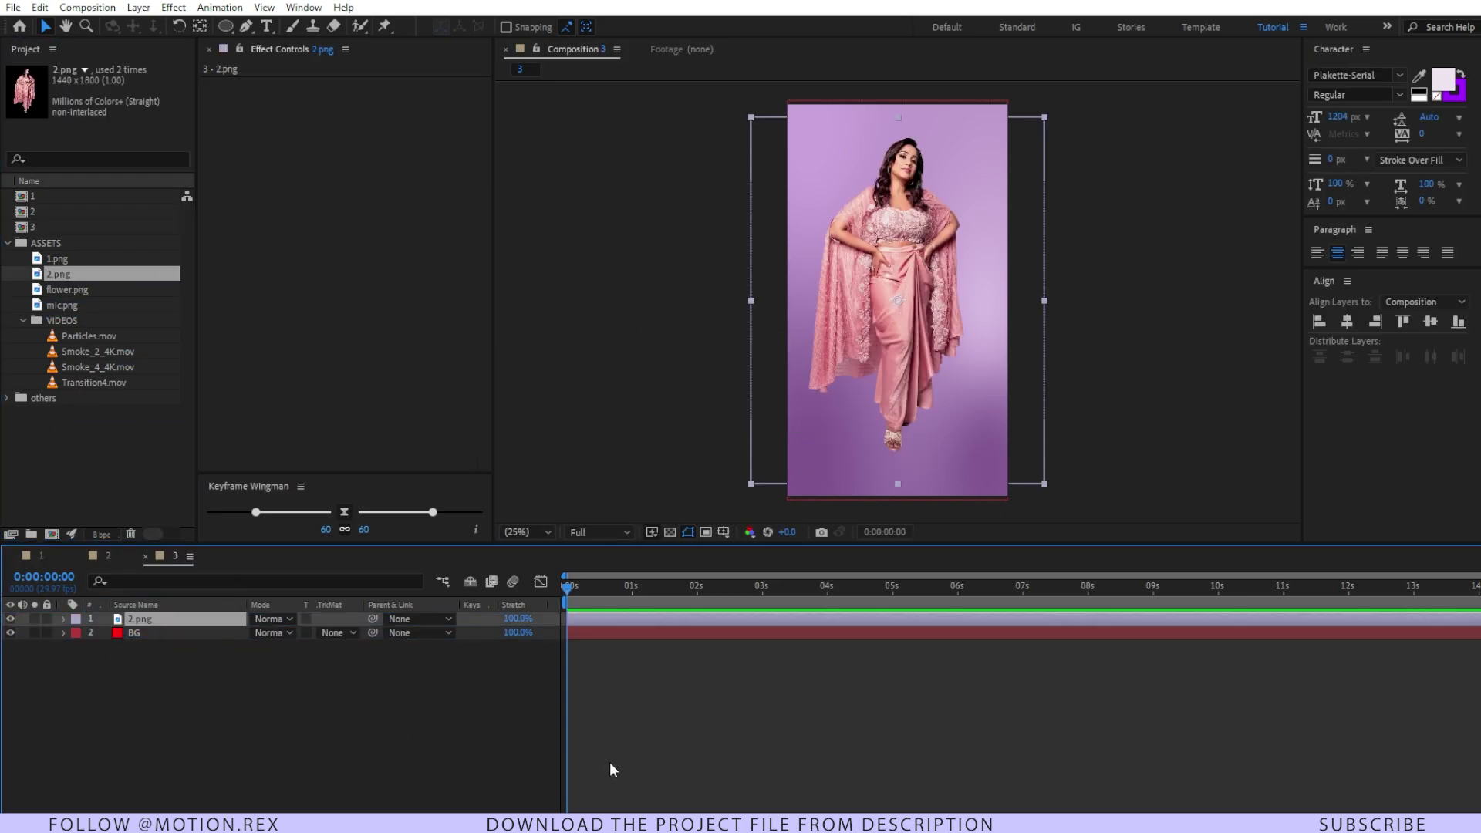
click(307, 692)
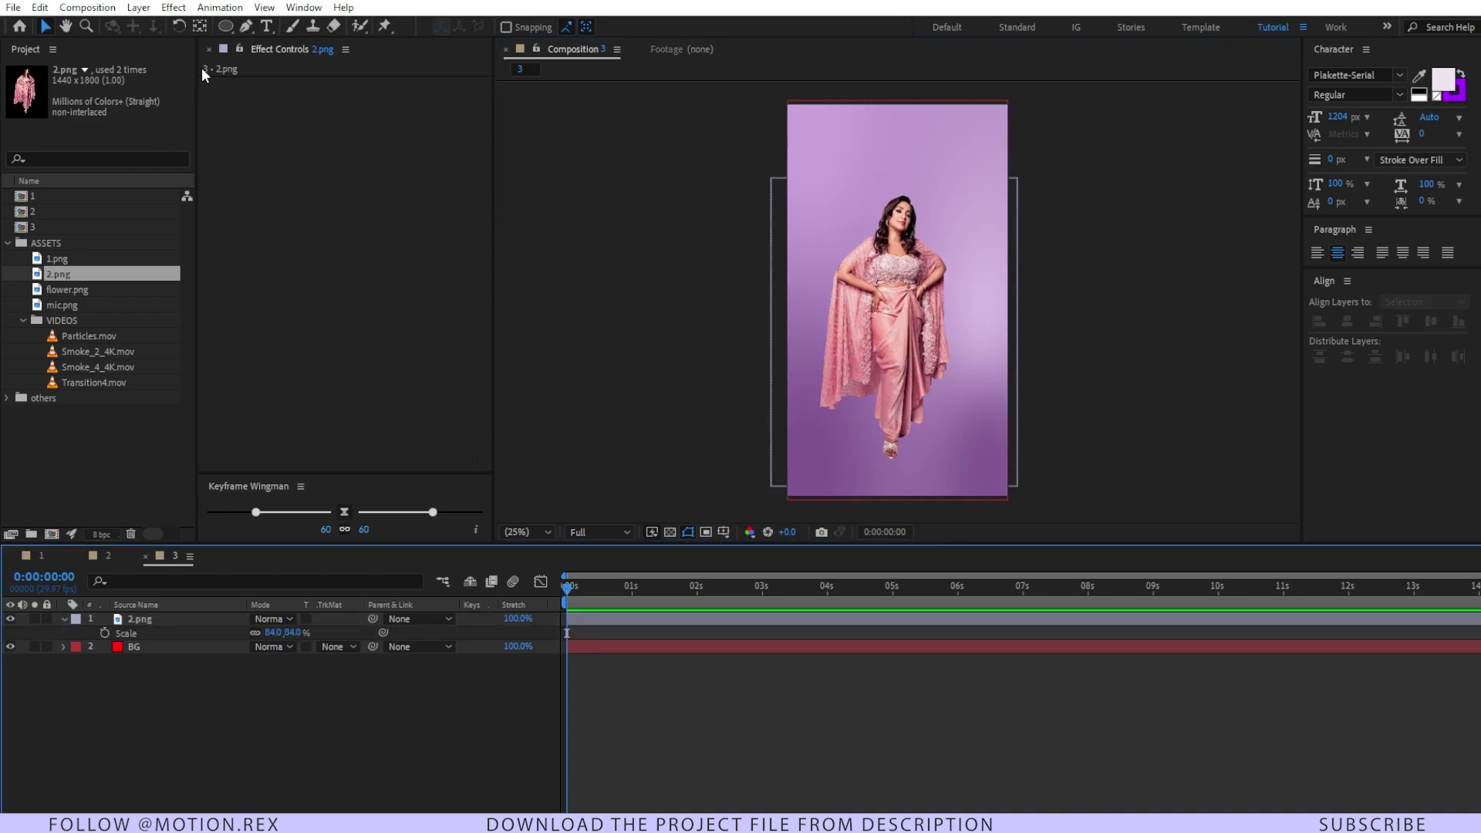
Step: Add a Join text layer behind 2.png and enlarge it to span nearly the full width of the poster
click(266, 25)
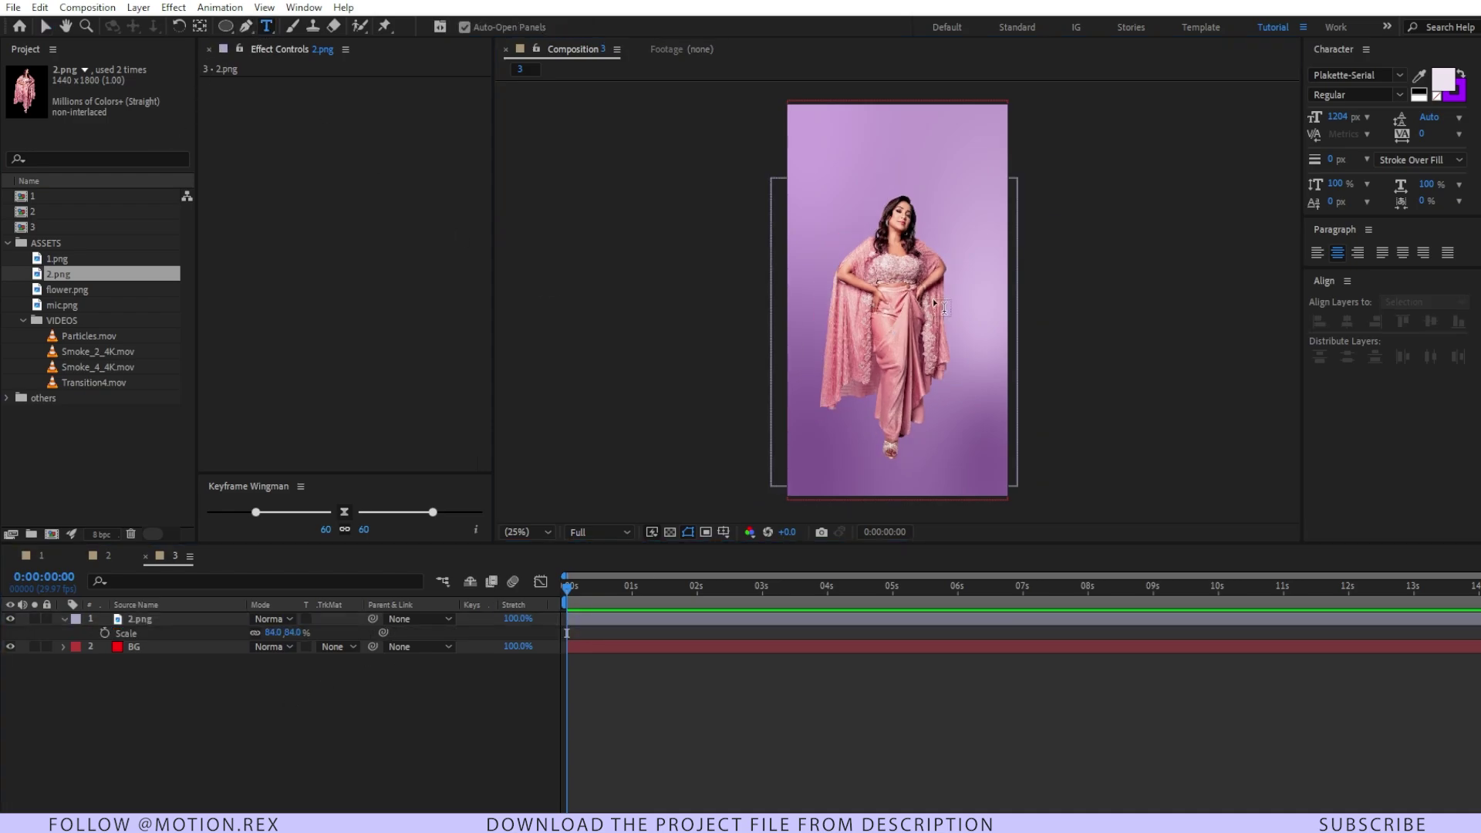
click(833, 271)
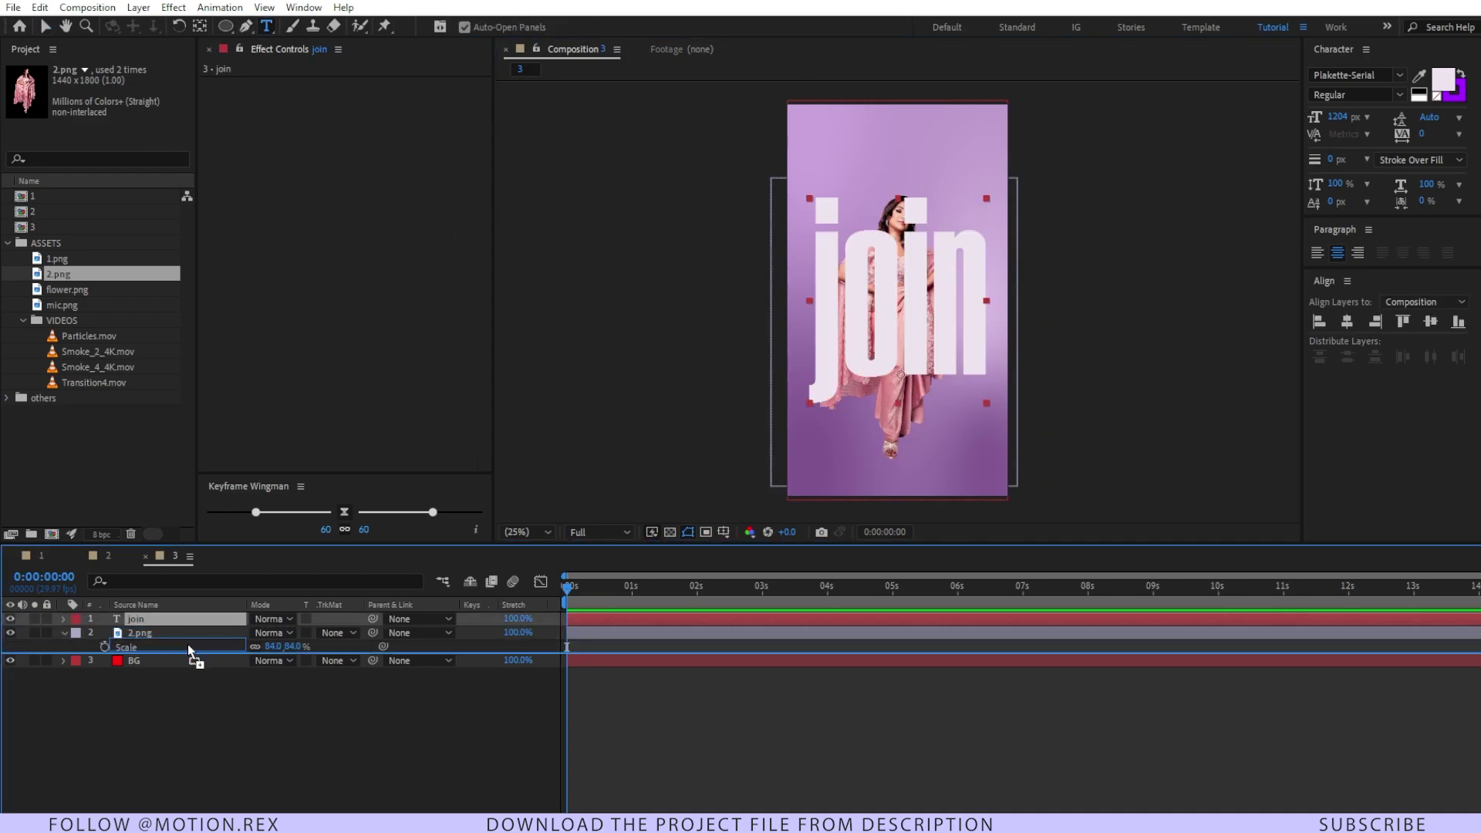
click(191, 650)
key(v)
drag(899, 199, 901, 182)
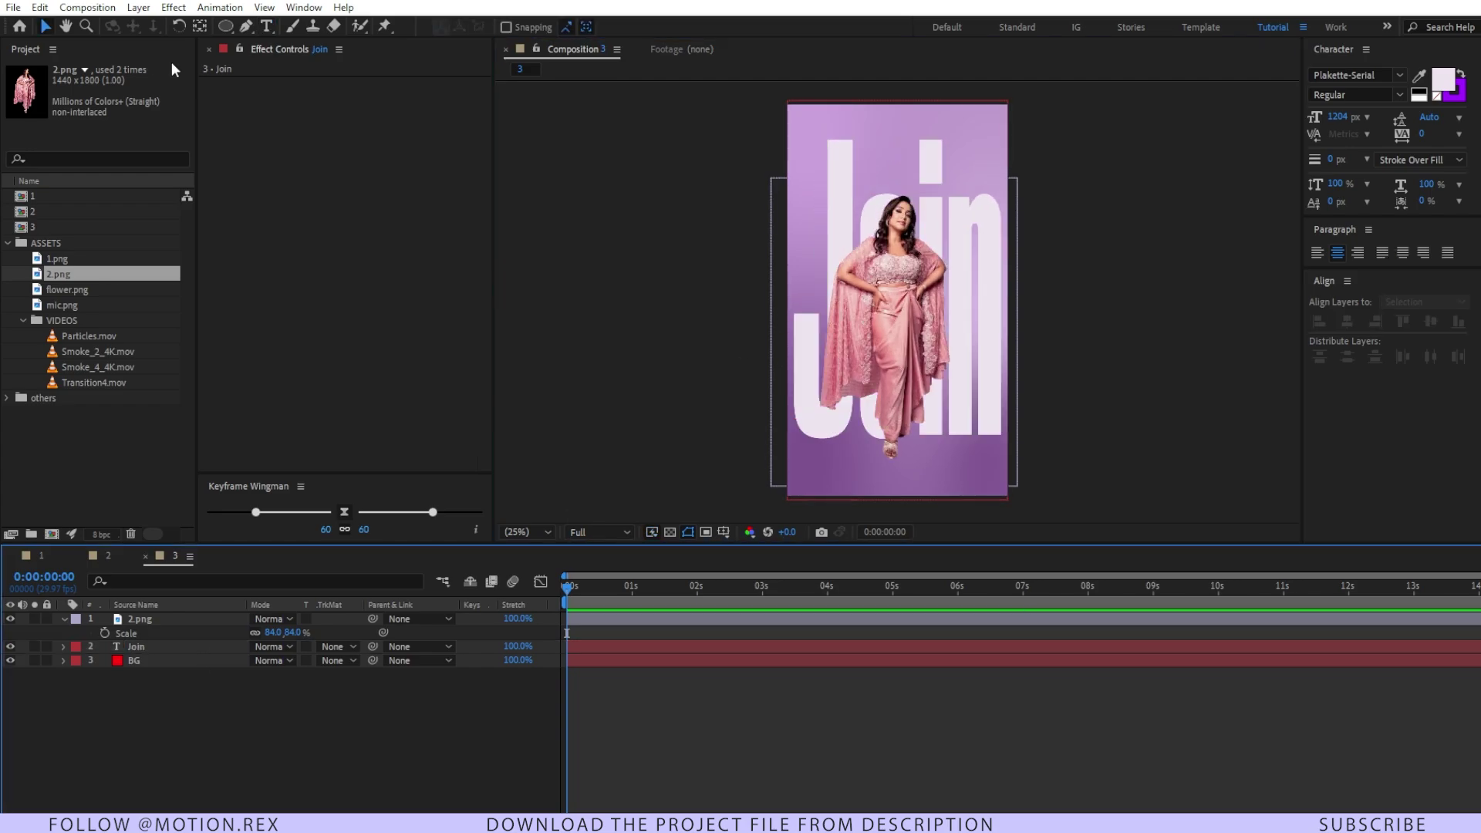
Step: Draw a red rectangle shape covering the poster from its upper edge down to the woman's feet
drag(226, 31, 266, 23)
drag(773, 431, 1028, 110)
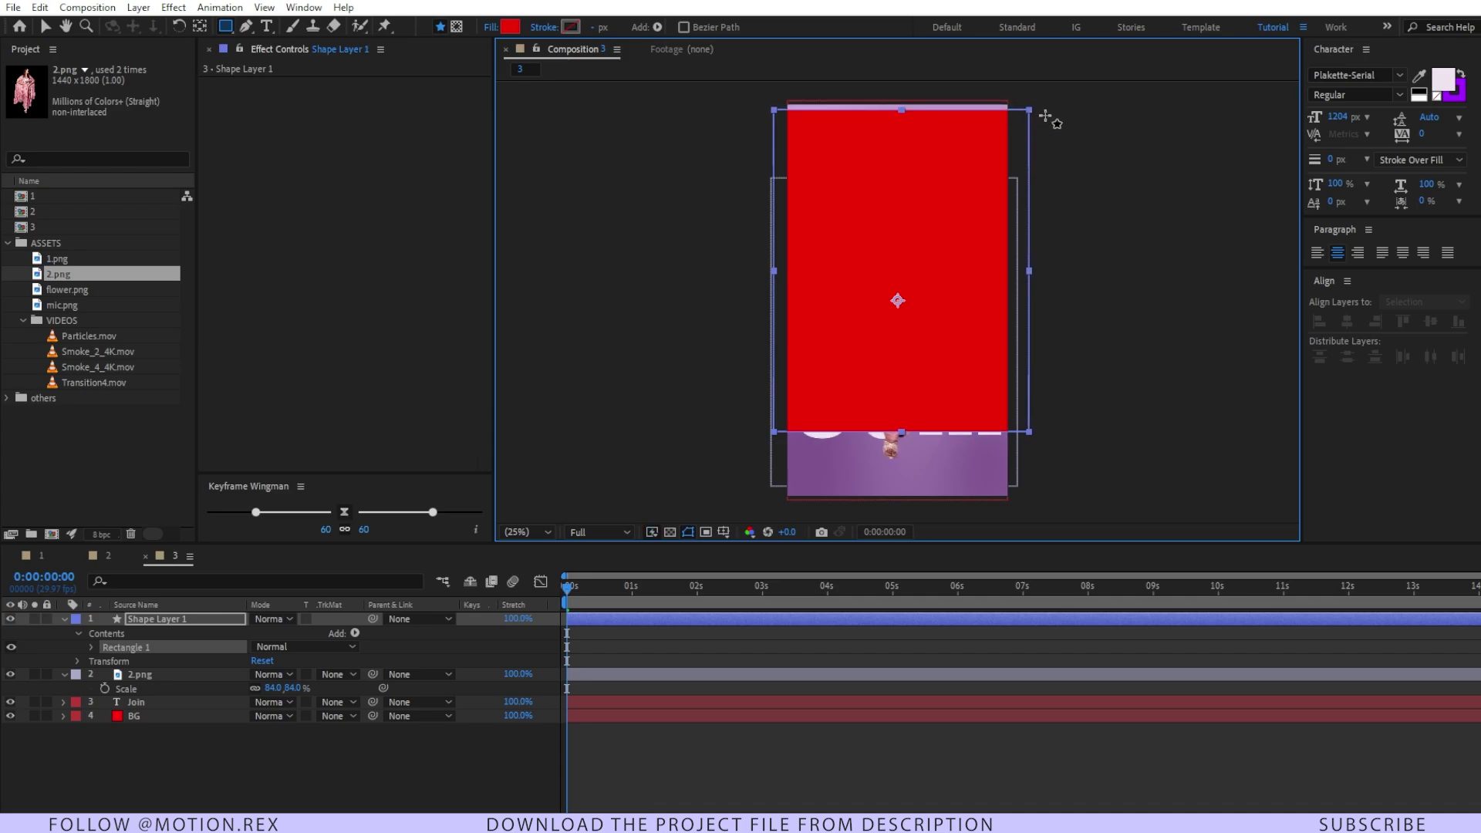
click(44, 27)
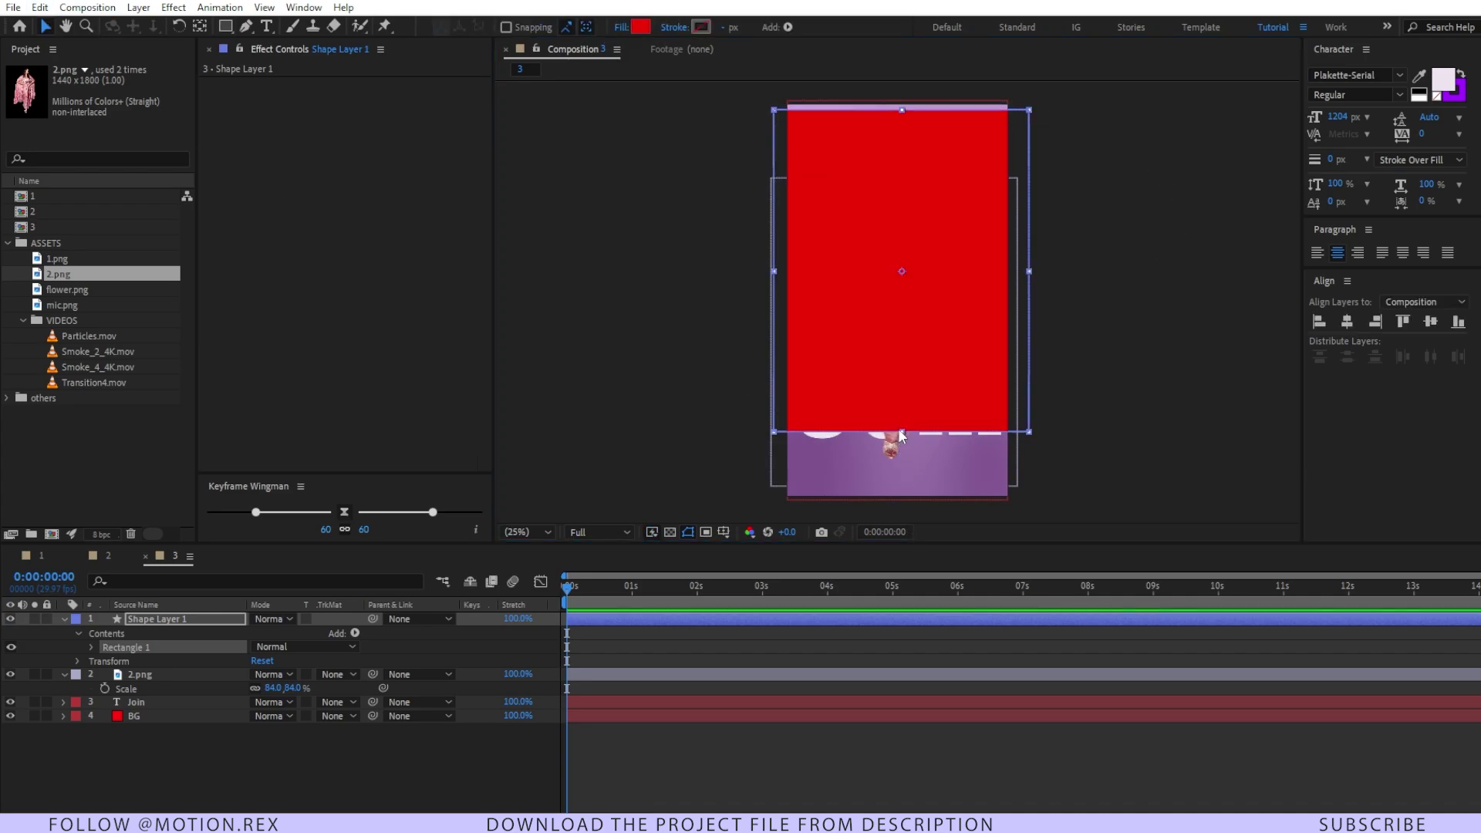
drag(901, 431, 900, 446)
drag(884, 327, 886, 332)
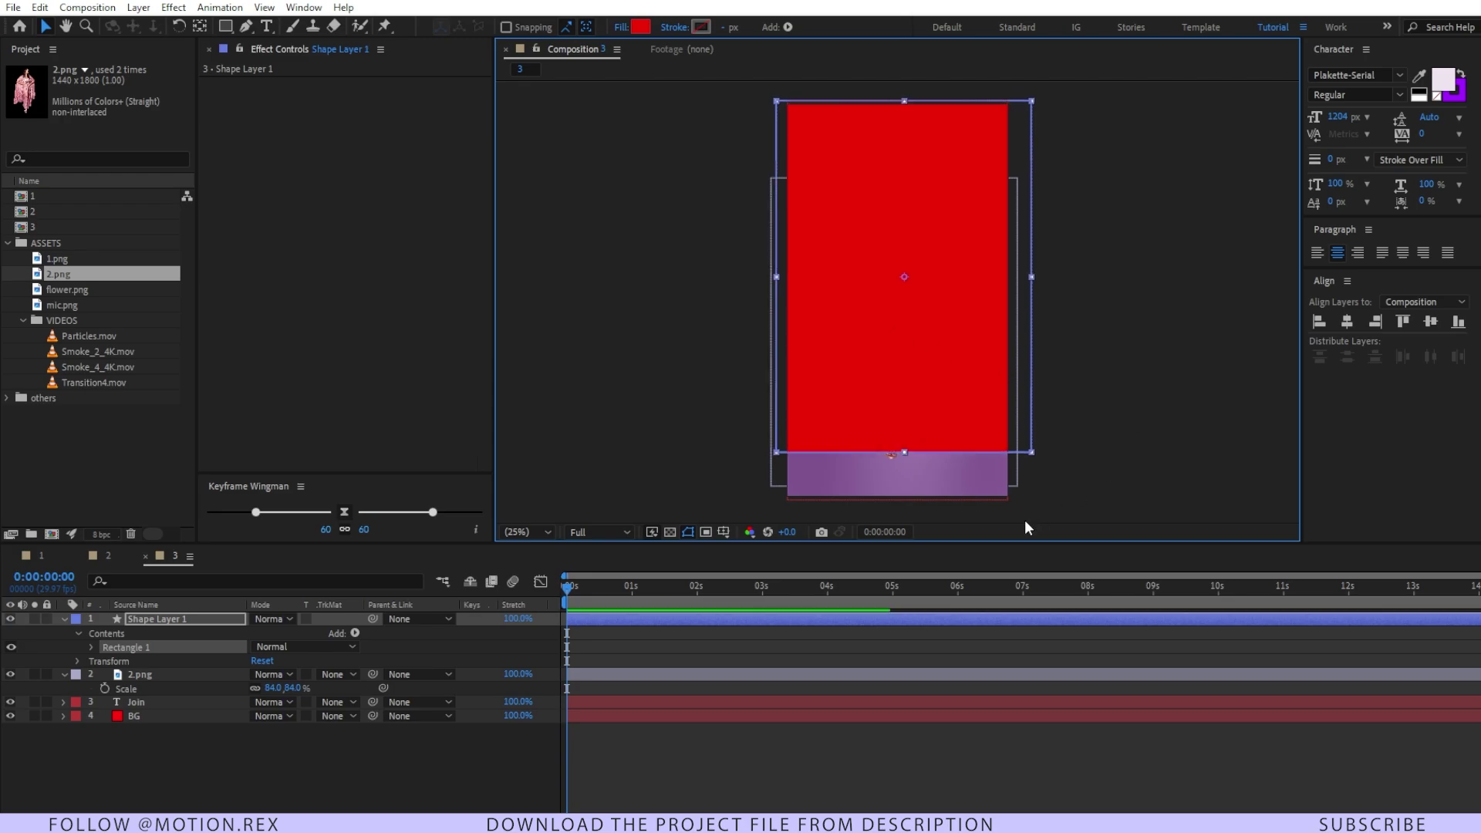
click(383, 747)
Step: Rename the rectangle shape layer as matte and place it between 2.png and the Join text layer
click(172, 618)
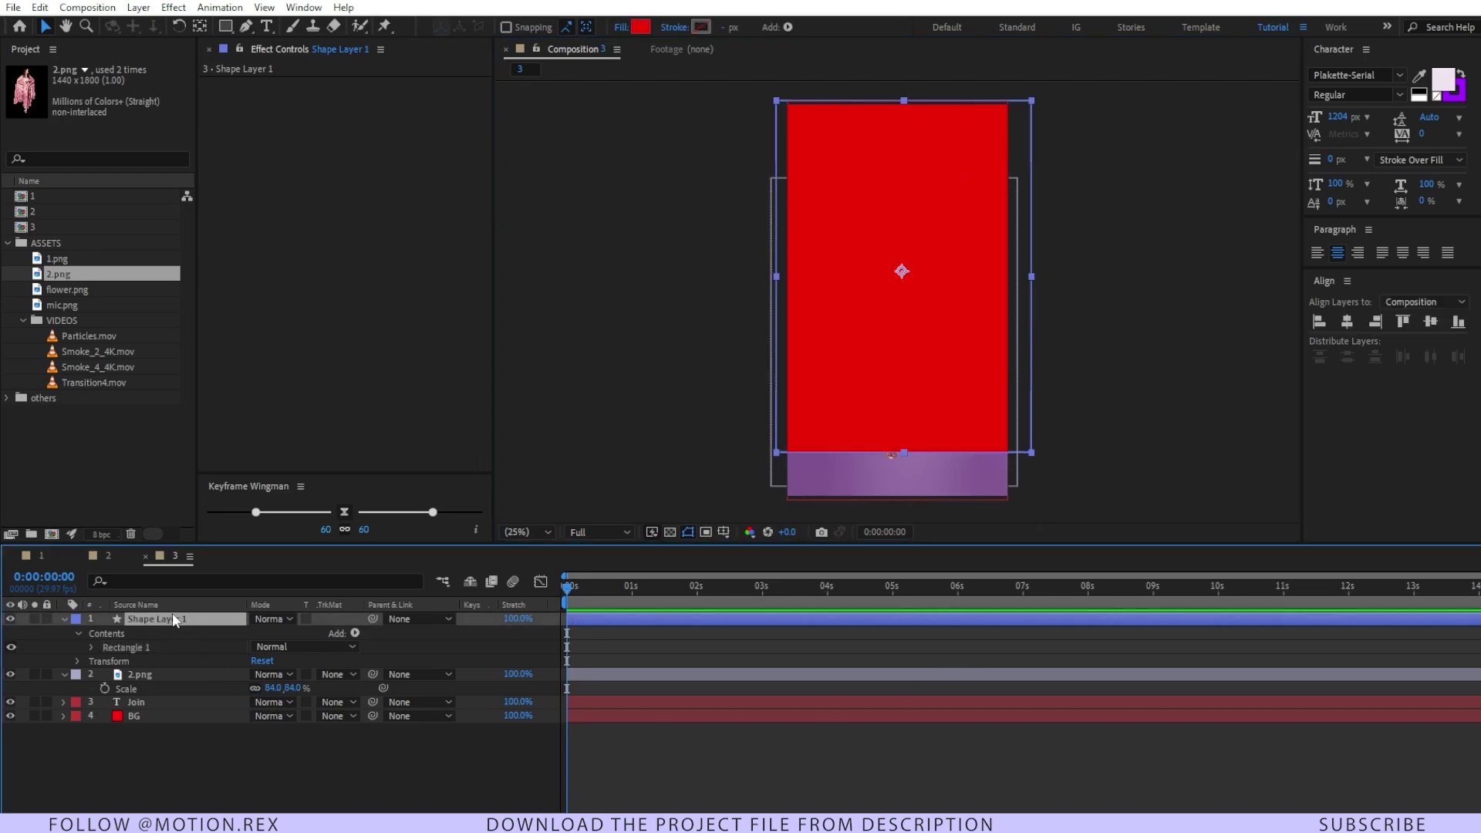
key(Return)
text(matte)
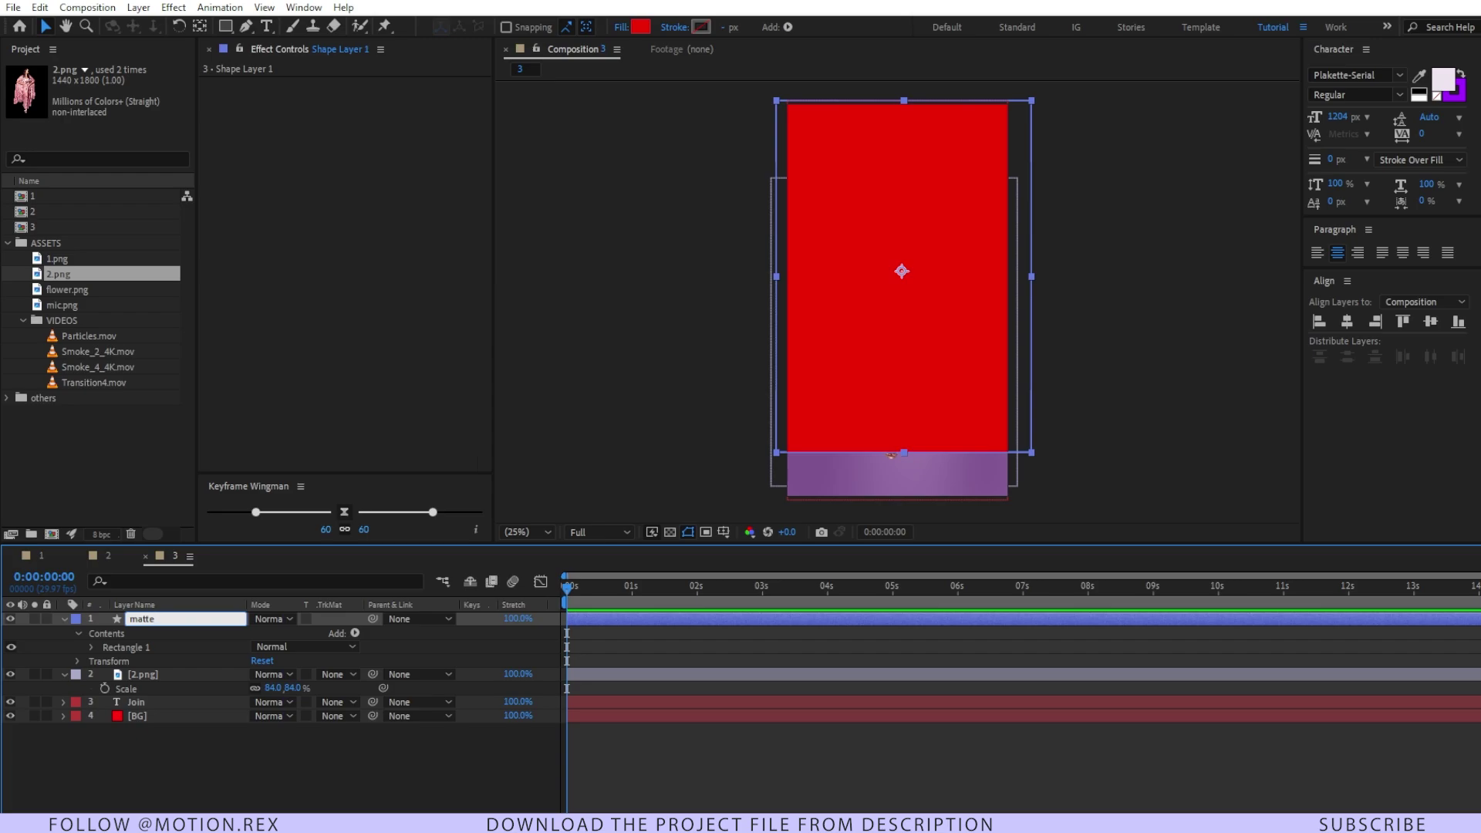
key(Return)
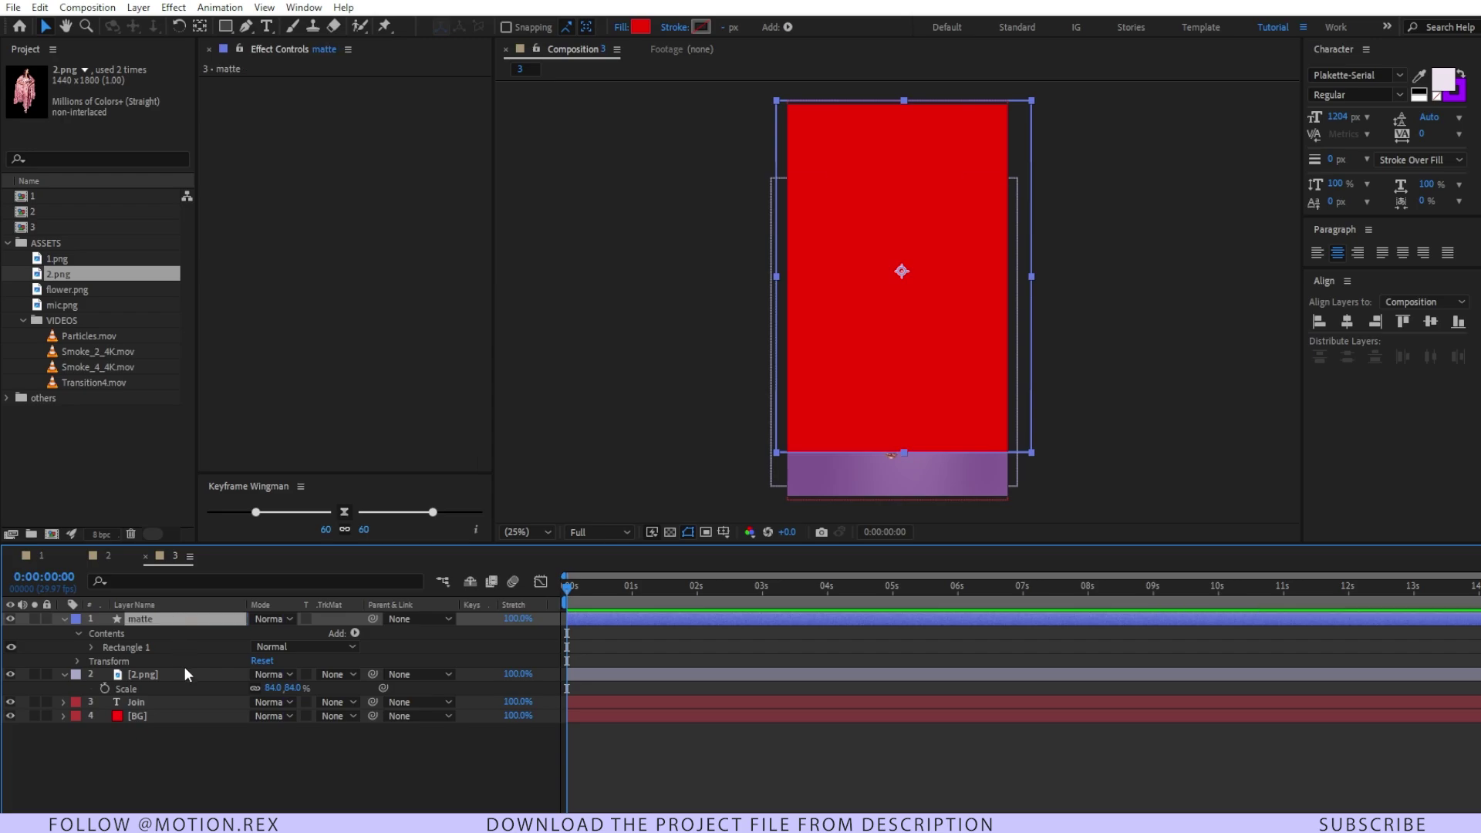
drag(192, 618, 209, 717)
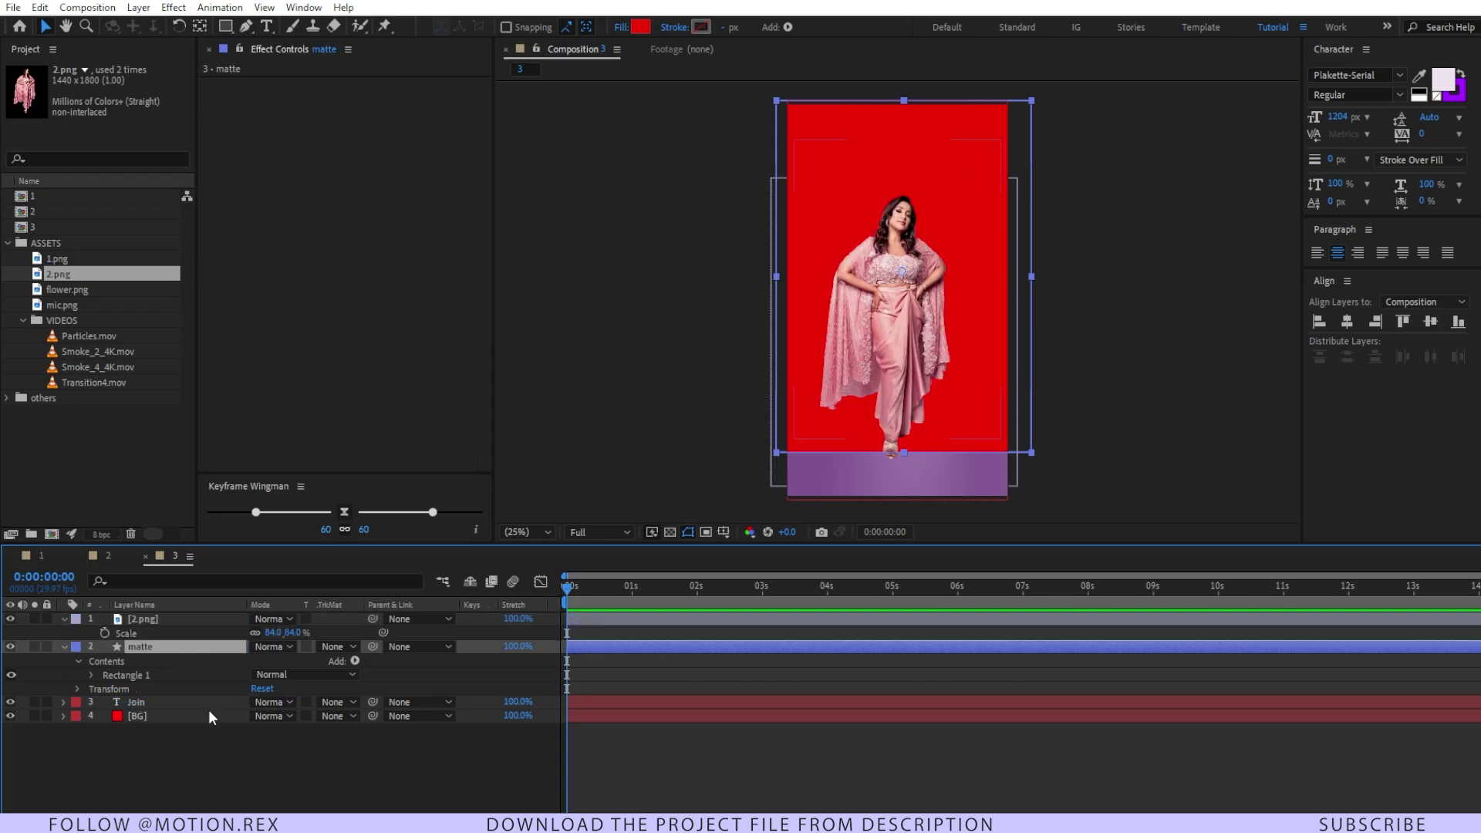
Step: Set the Join text layer's track matte to Alpha Matte using the matte layer
click(164, 700)
click(328, 703)
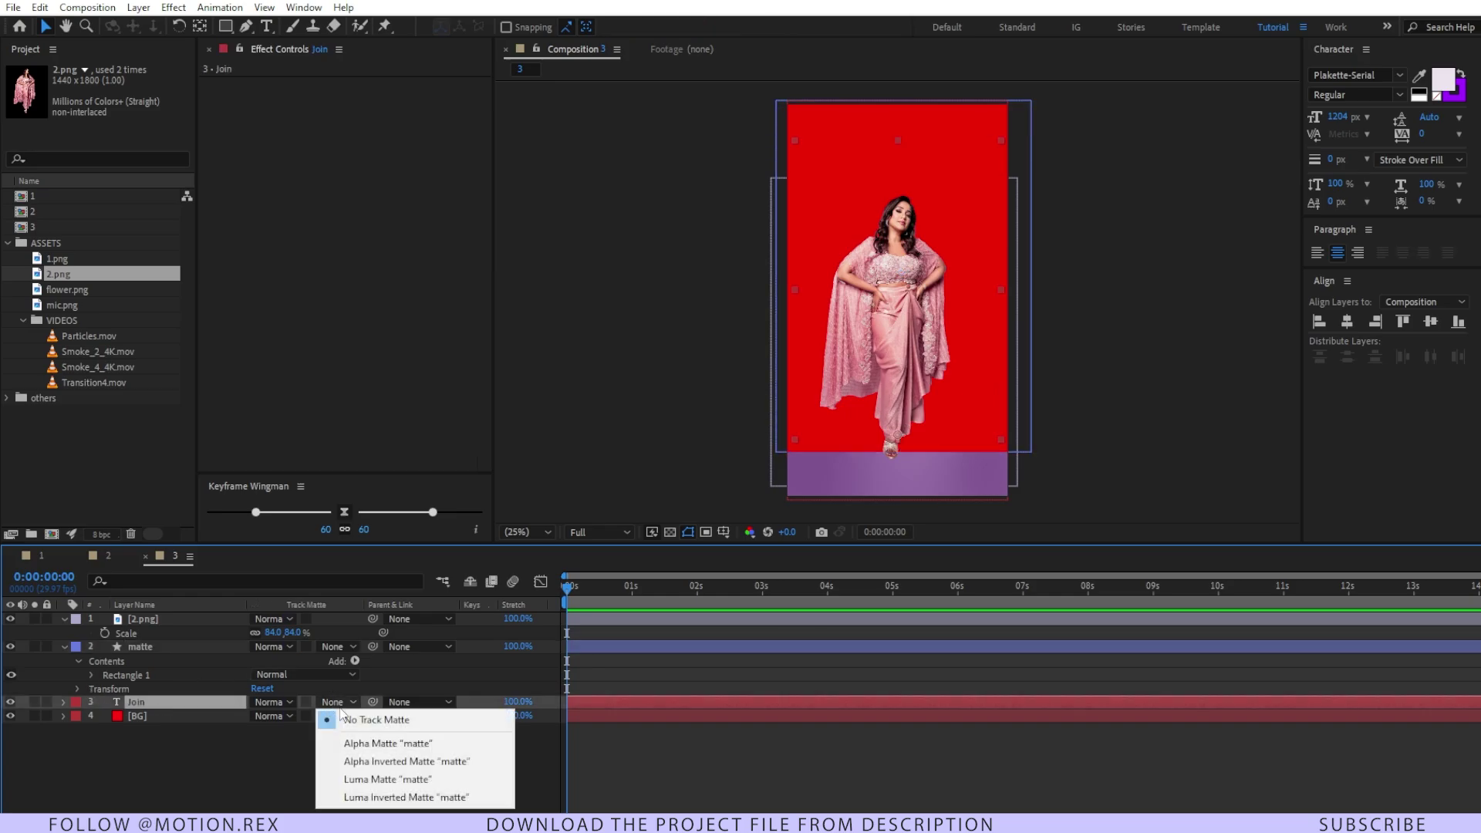
click(348, 745)
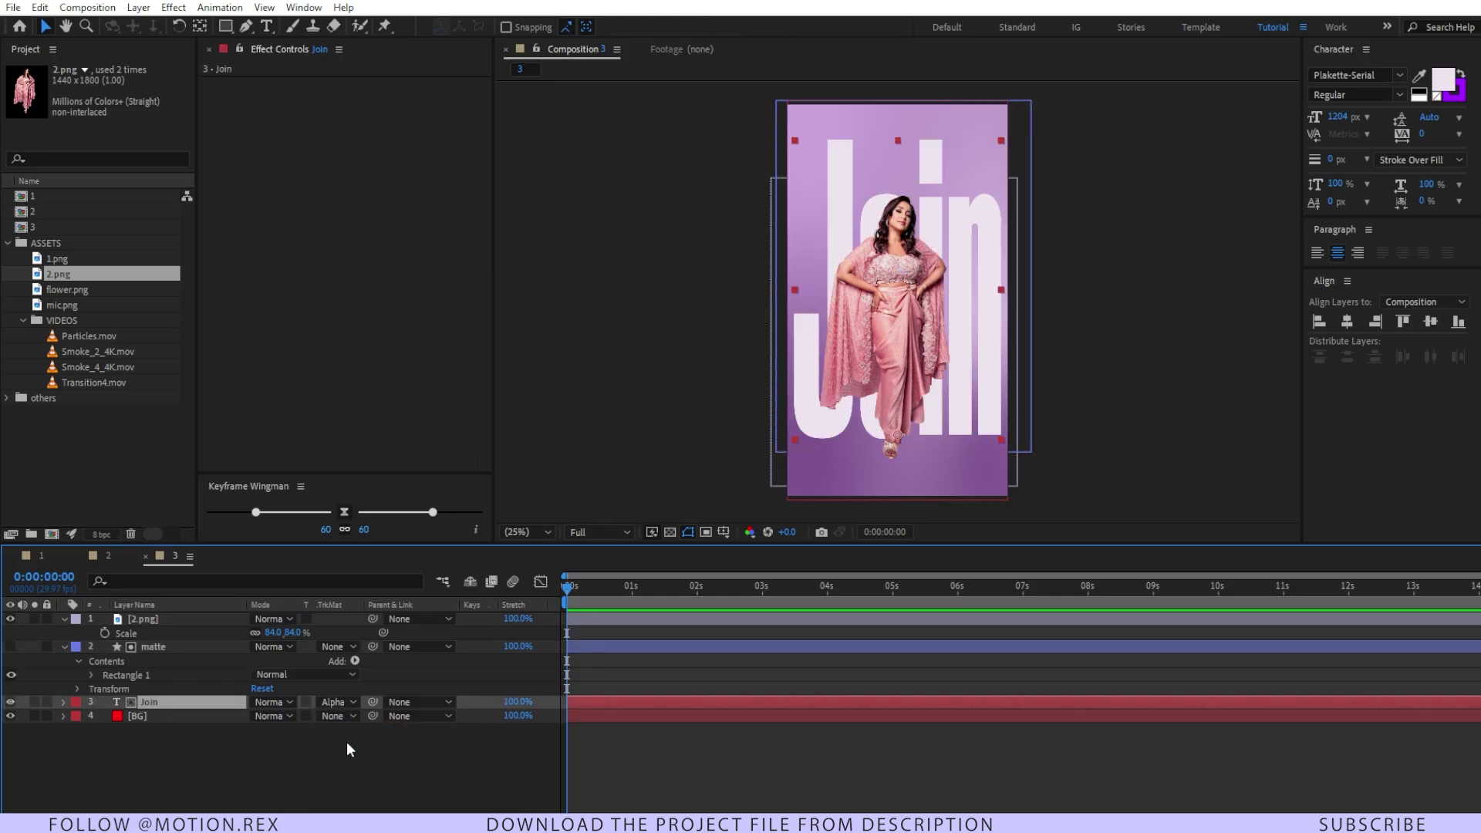
Step: Animate the Join layer's position from 538.2, 3154.2 at the start to 538.2, 1620.2 at frame 20, and preview the rise
key(p)
key(alt+shift+p)
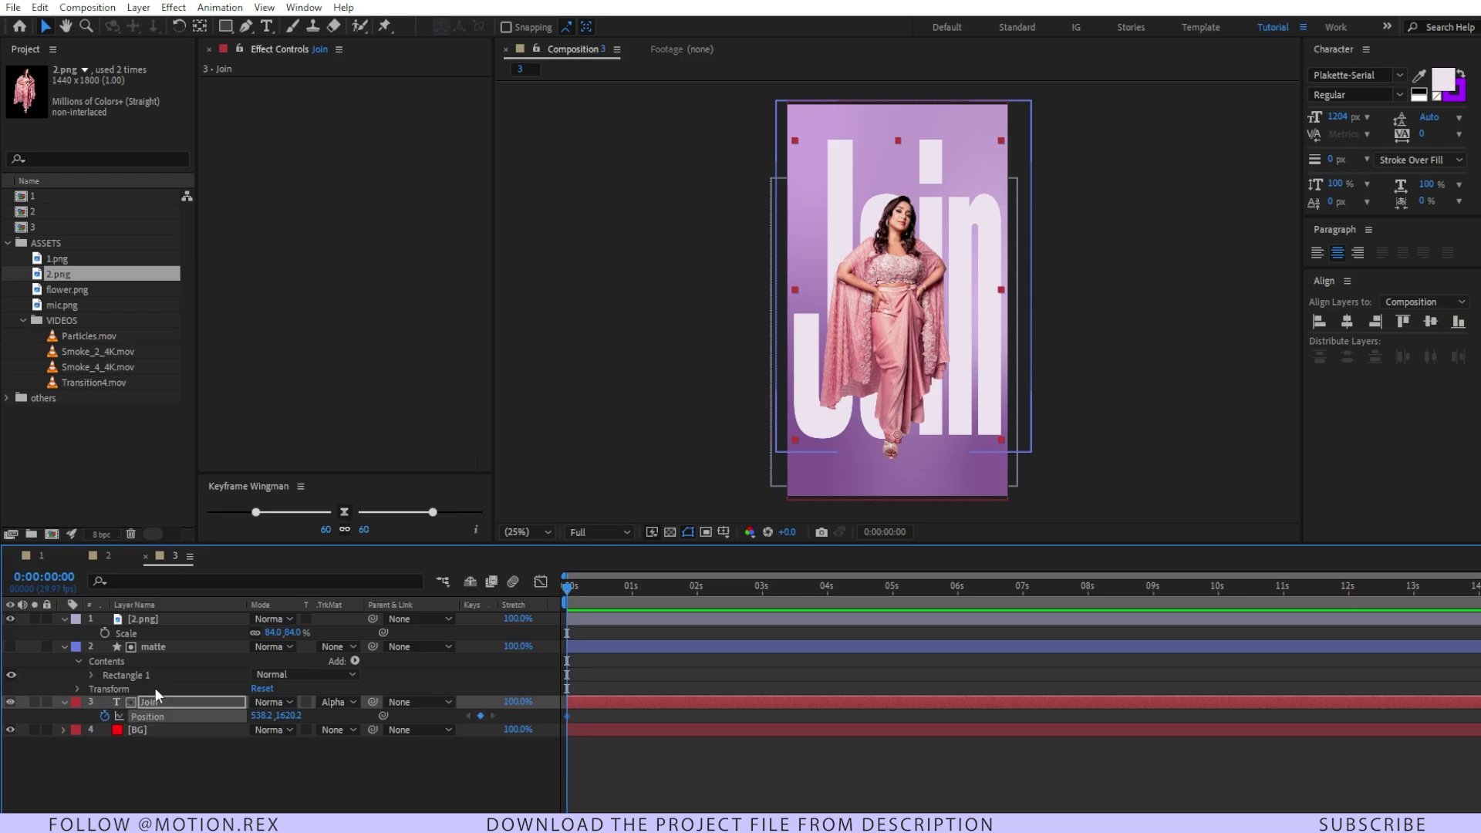
drag(569, 719, 609, 716)
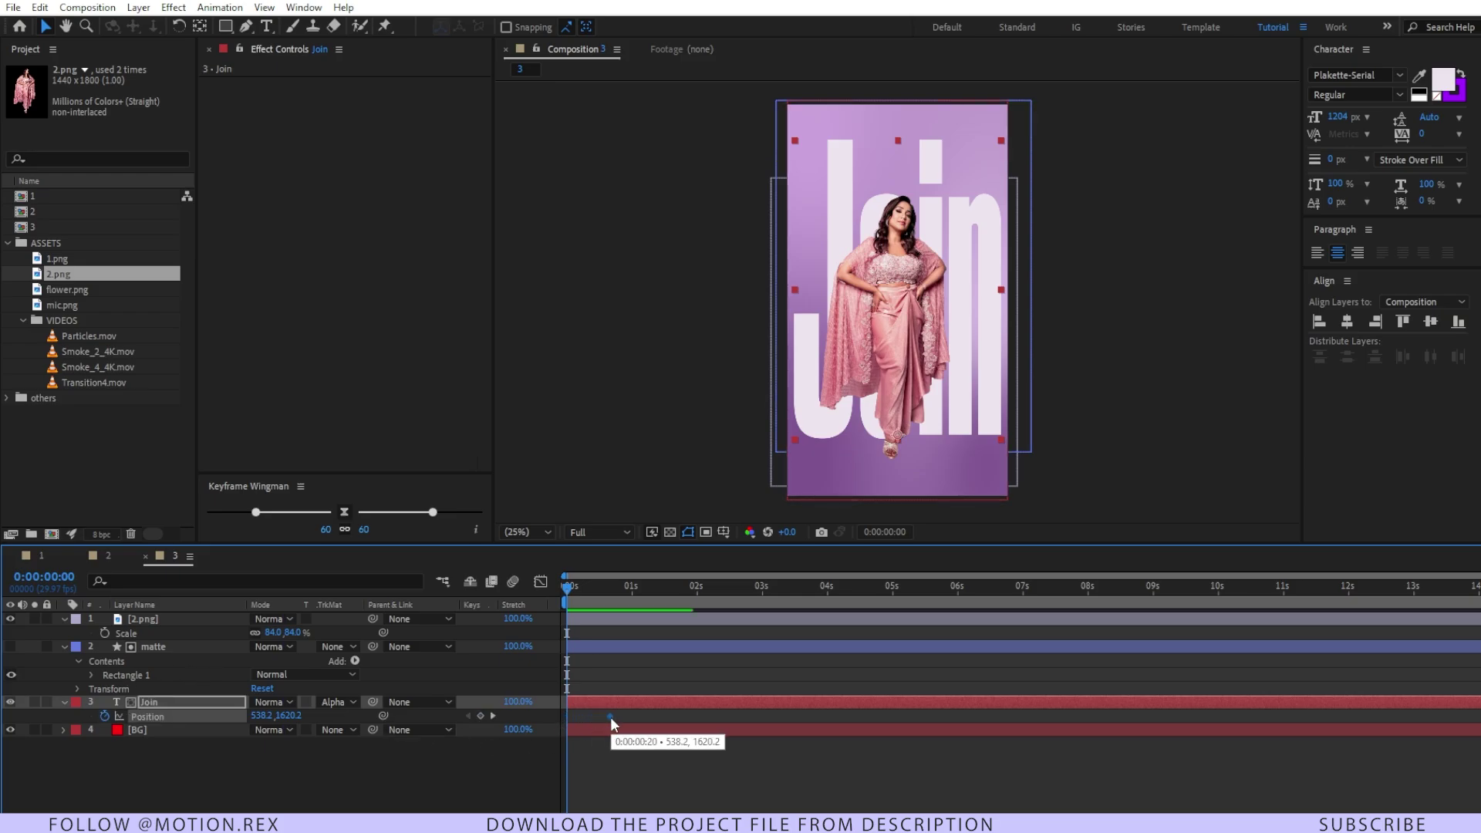
drag(287, 715, 897, 774)
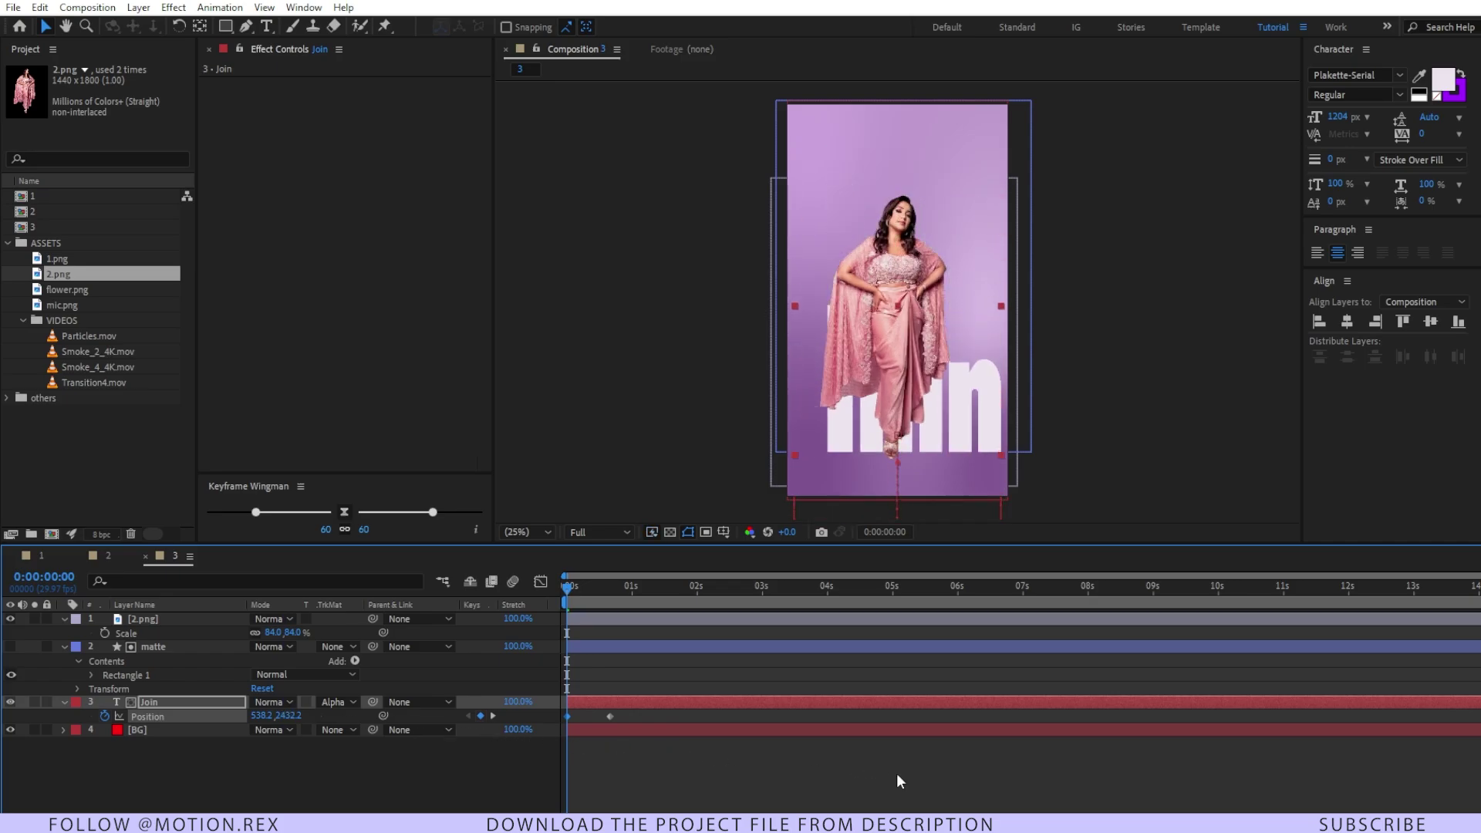
drag(288, 716, 799, 777)
key(space)
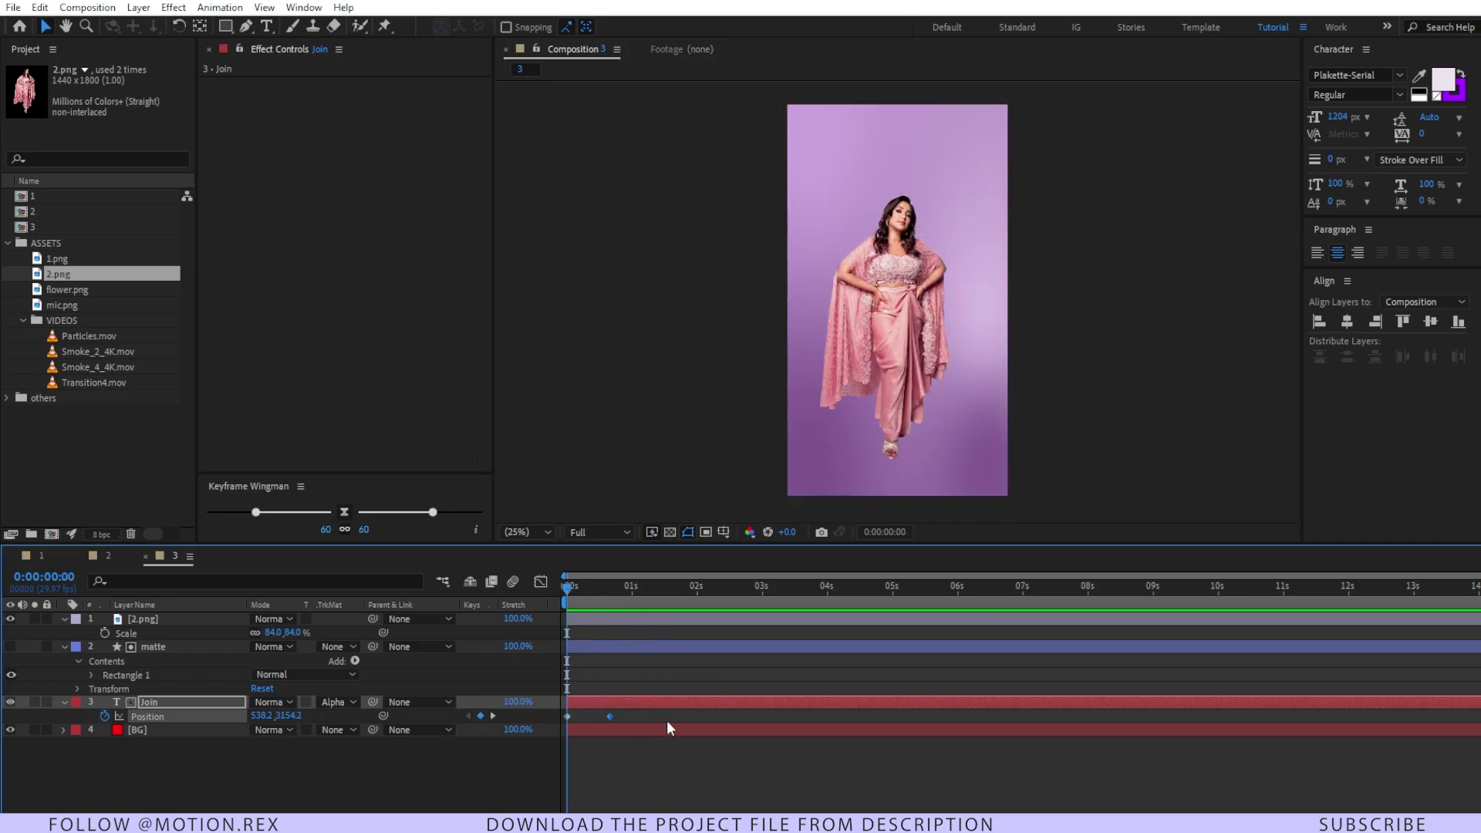
key(space)
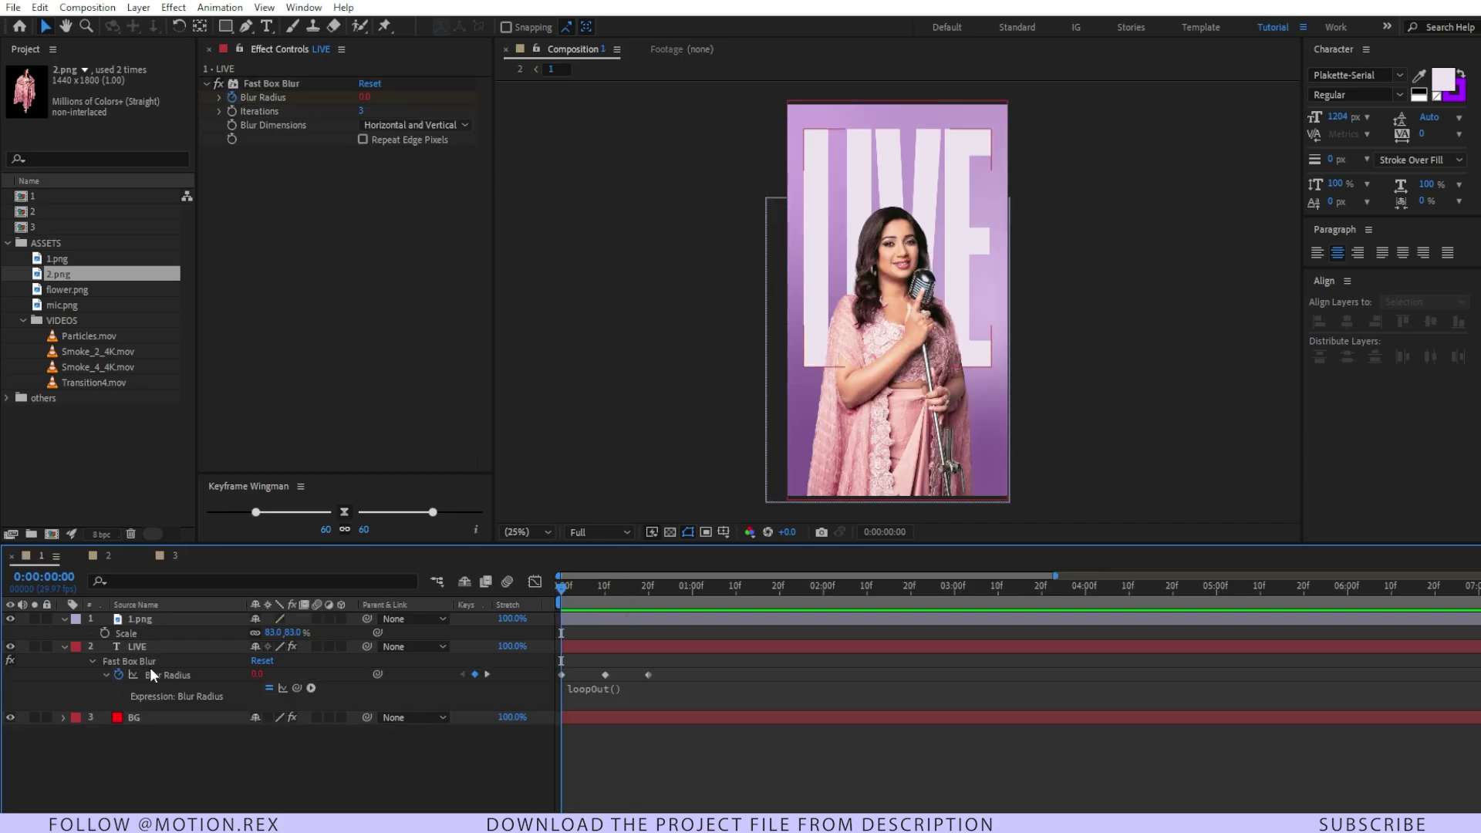
Step: Copy the LIVE layer's Blur Radius animation from composition 1 onto the Join layer at time zero and preview it
click(155, 674)
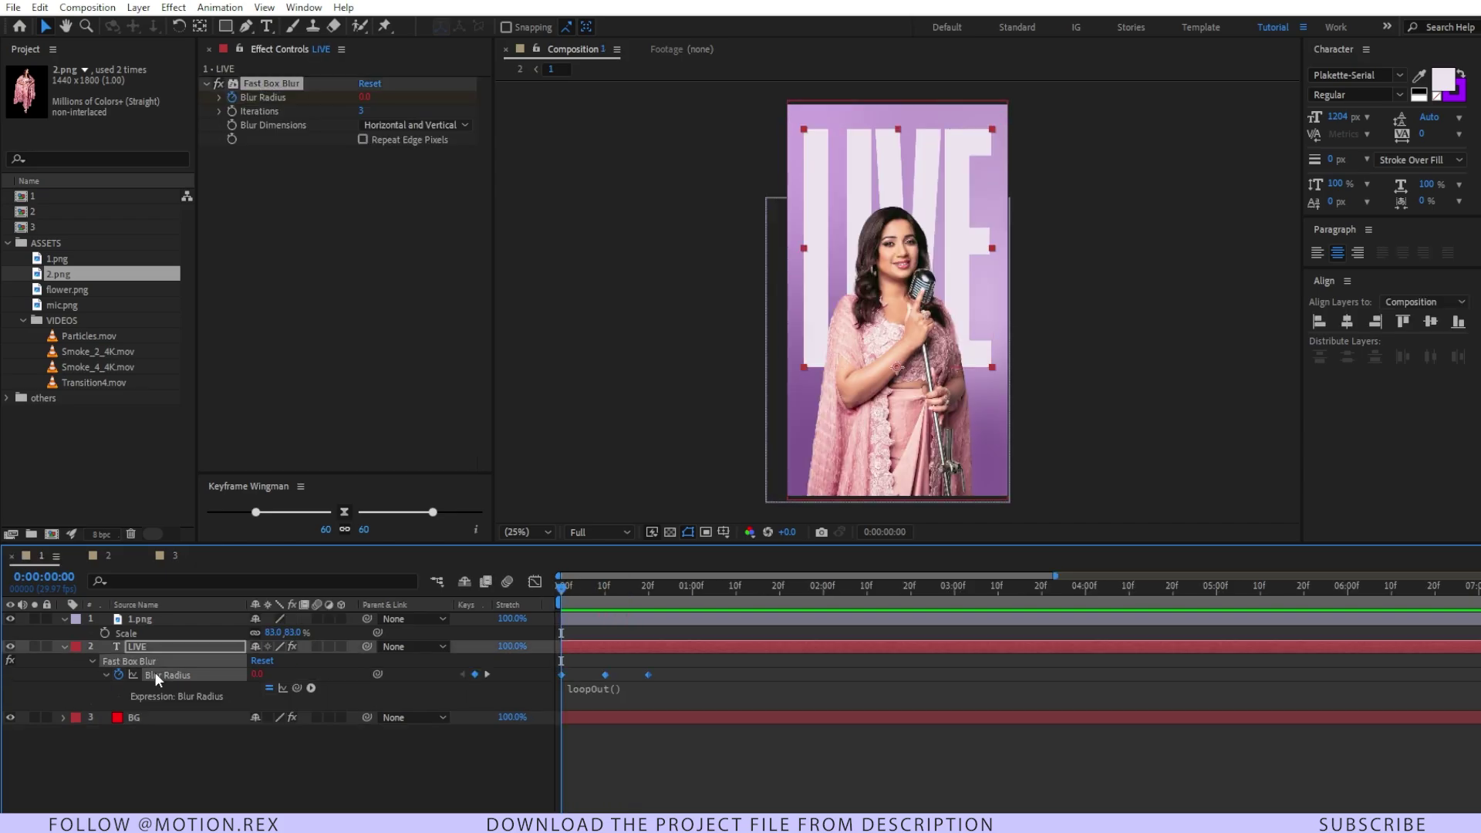
click(159, 555)
click(590, 701)
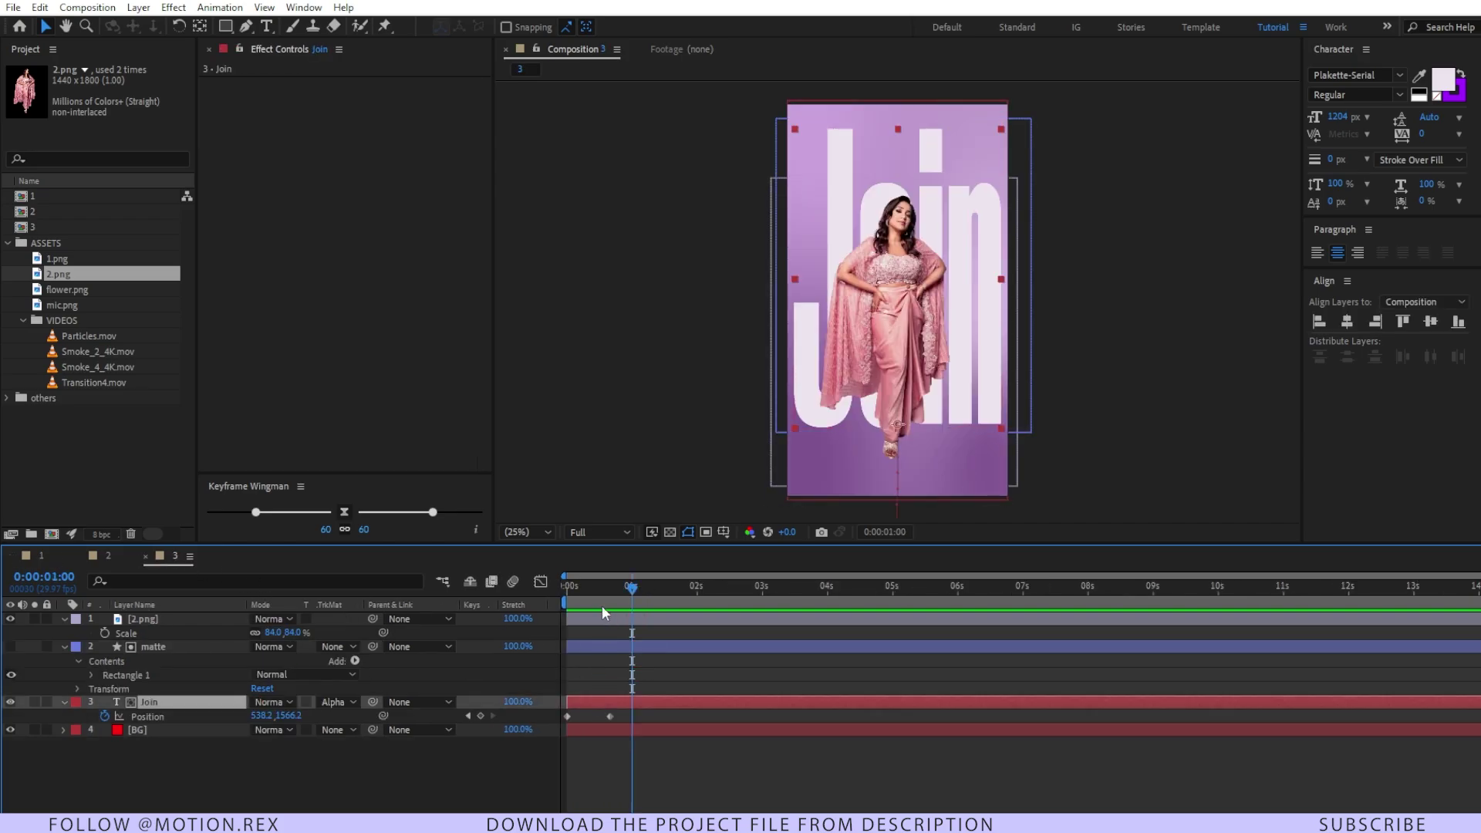
key(Home)
key(ctrl+v)
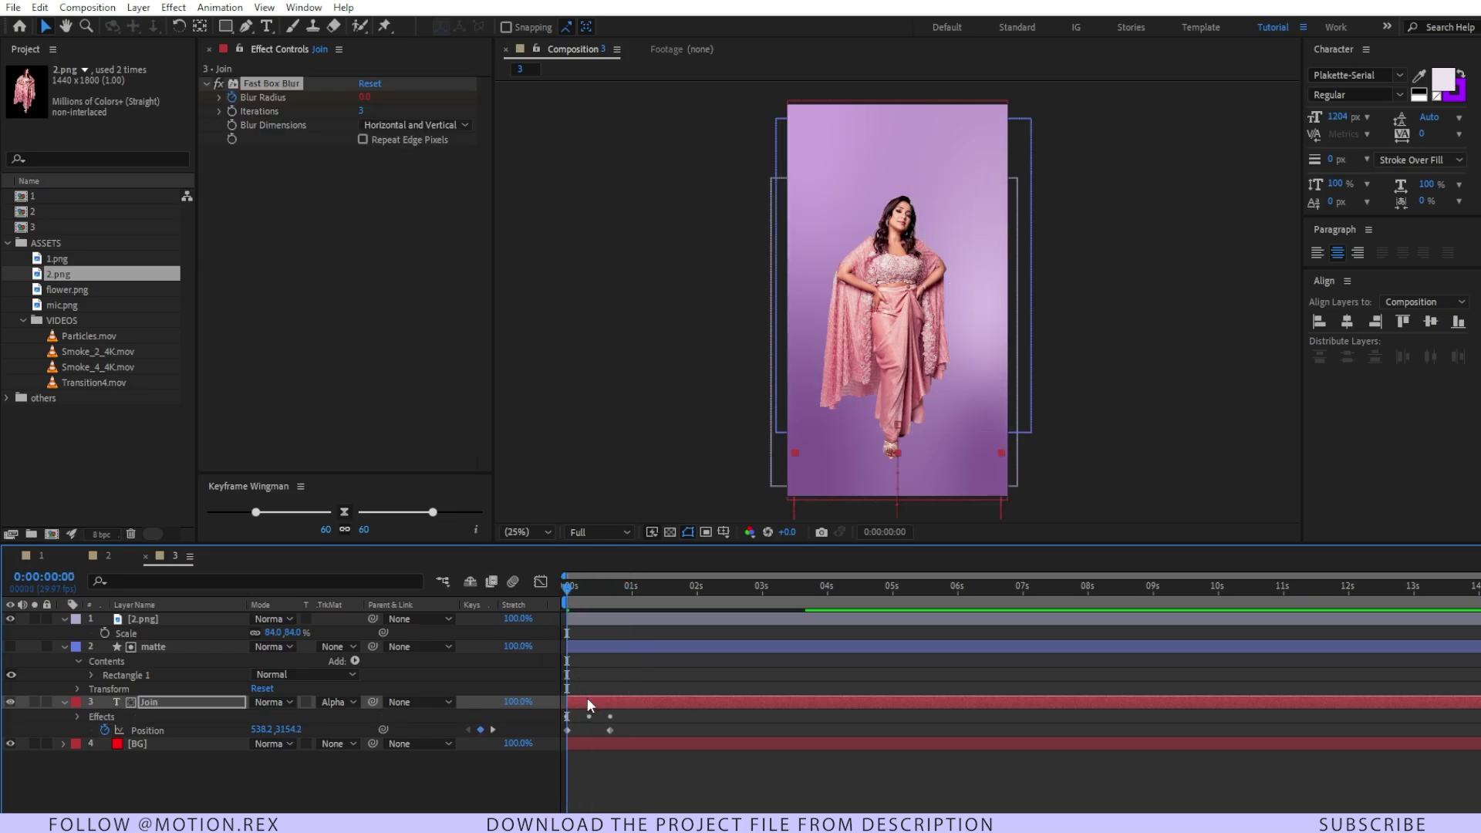
key(u)
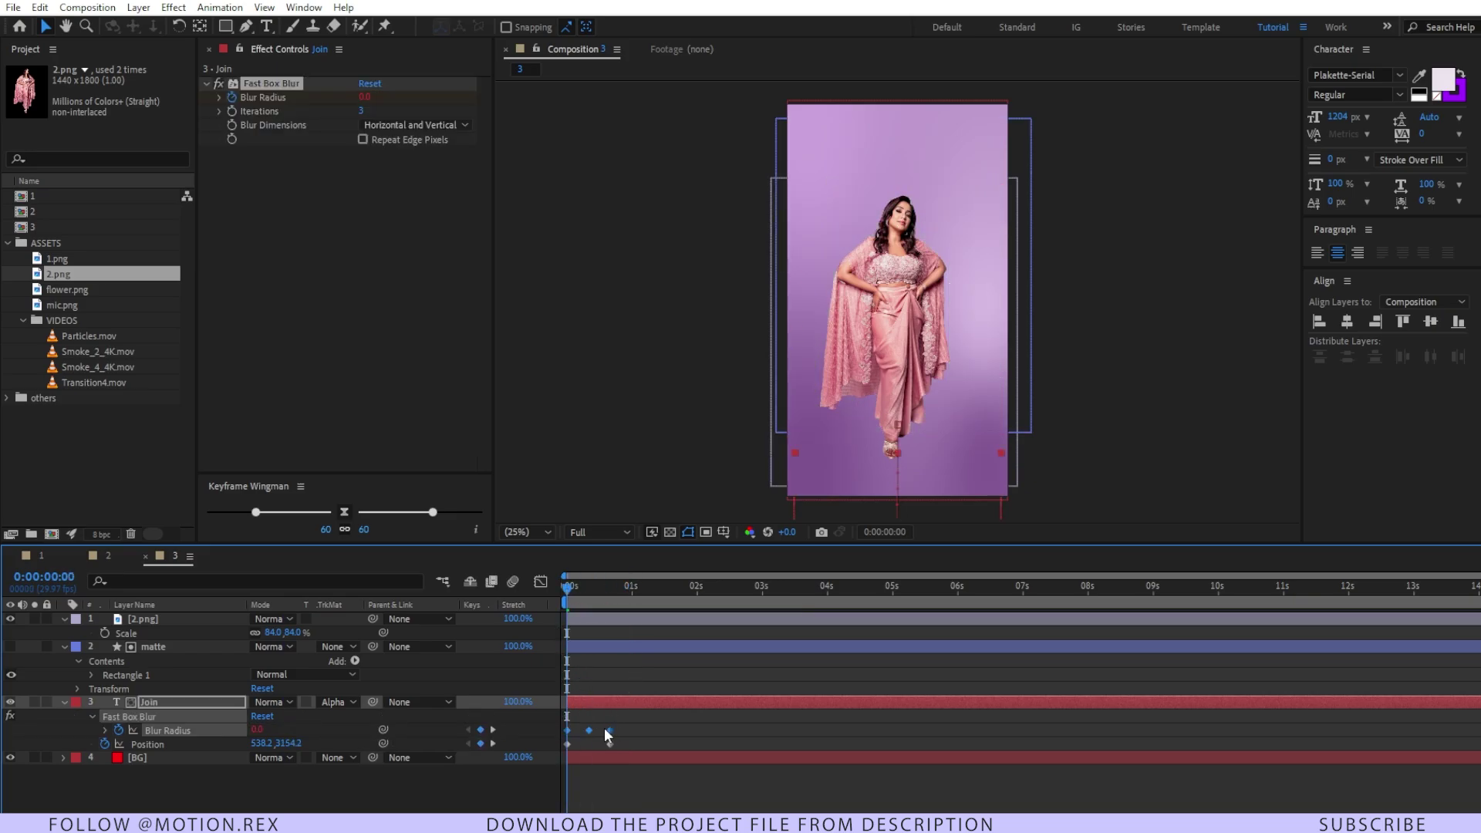
key(space)
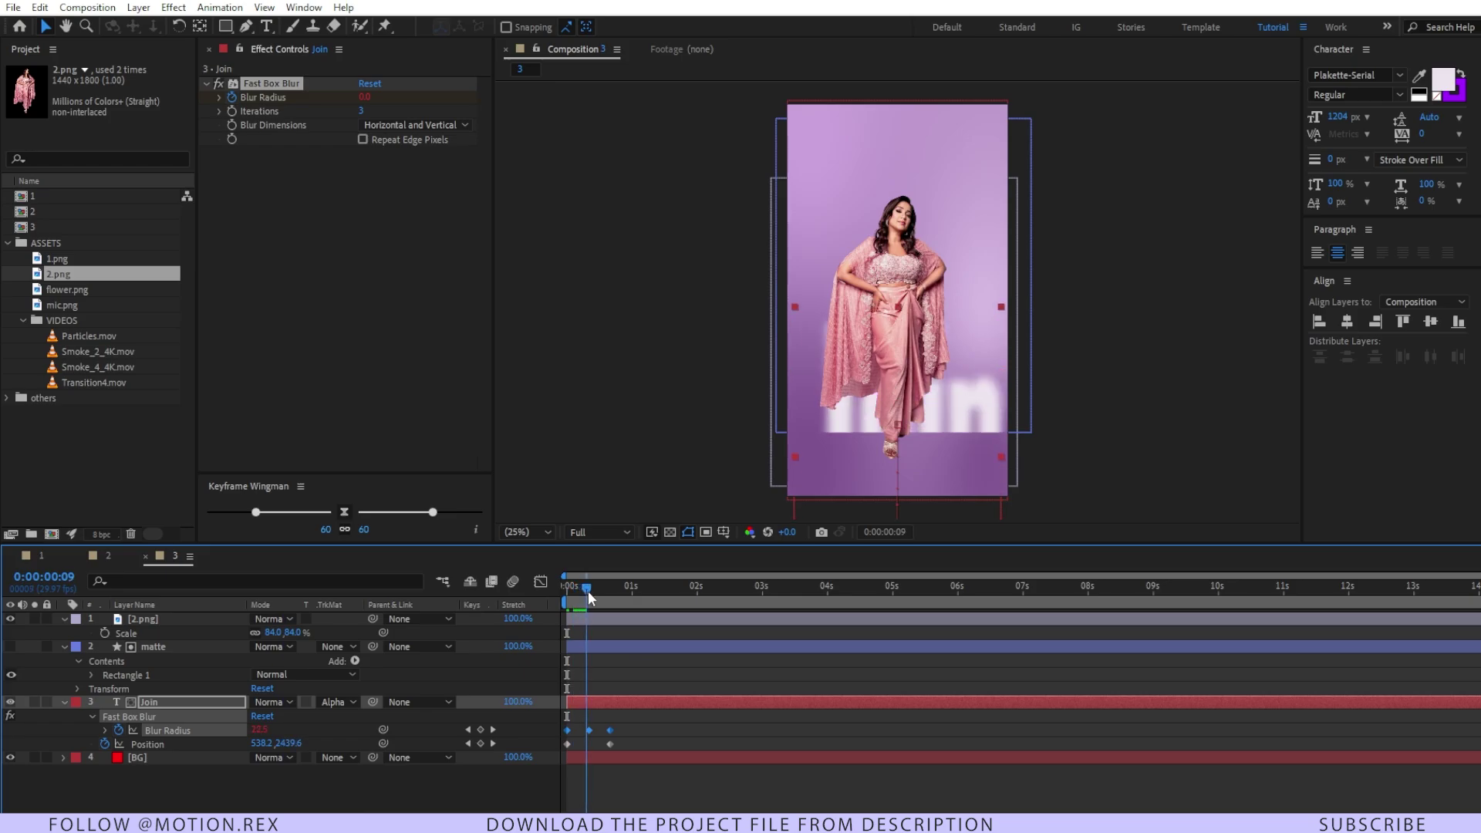
key(space)
key(space)
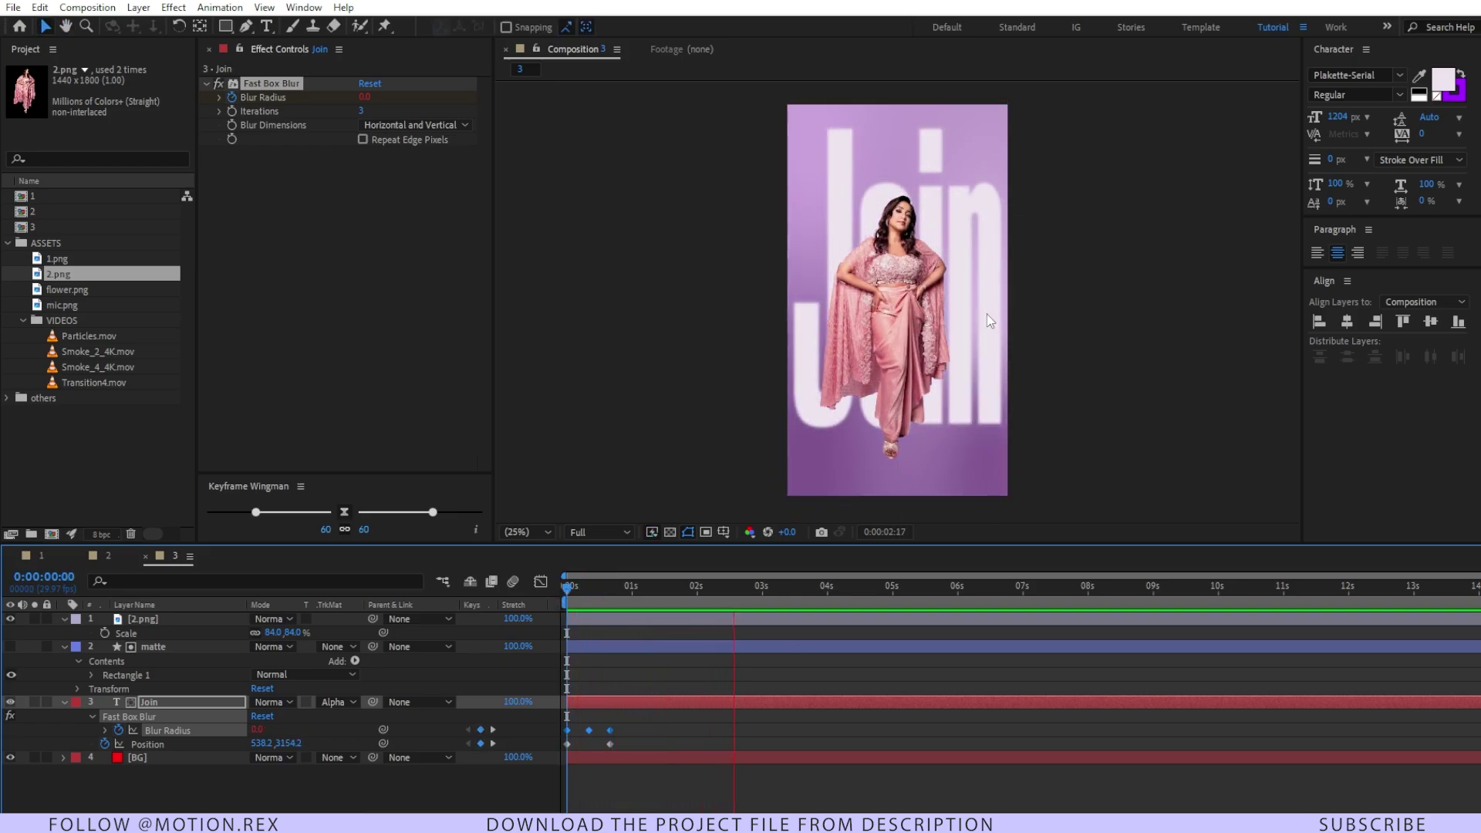
key(space)
drag(746, 603, 571, 603)
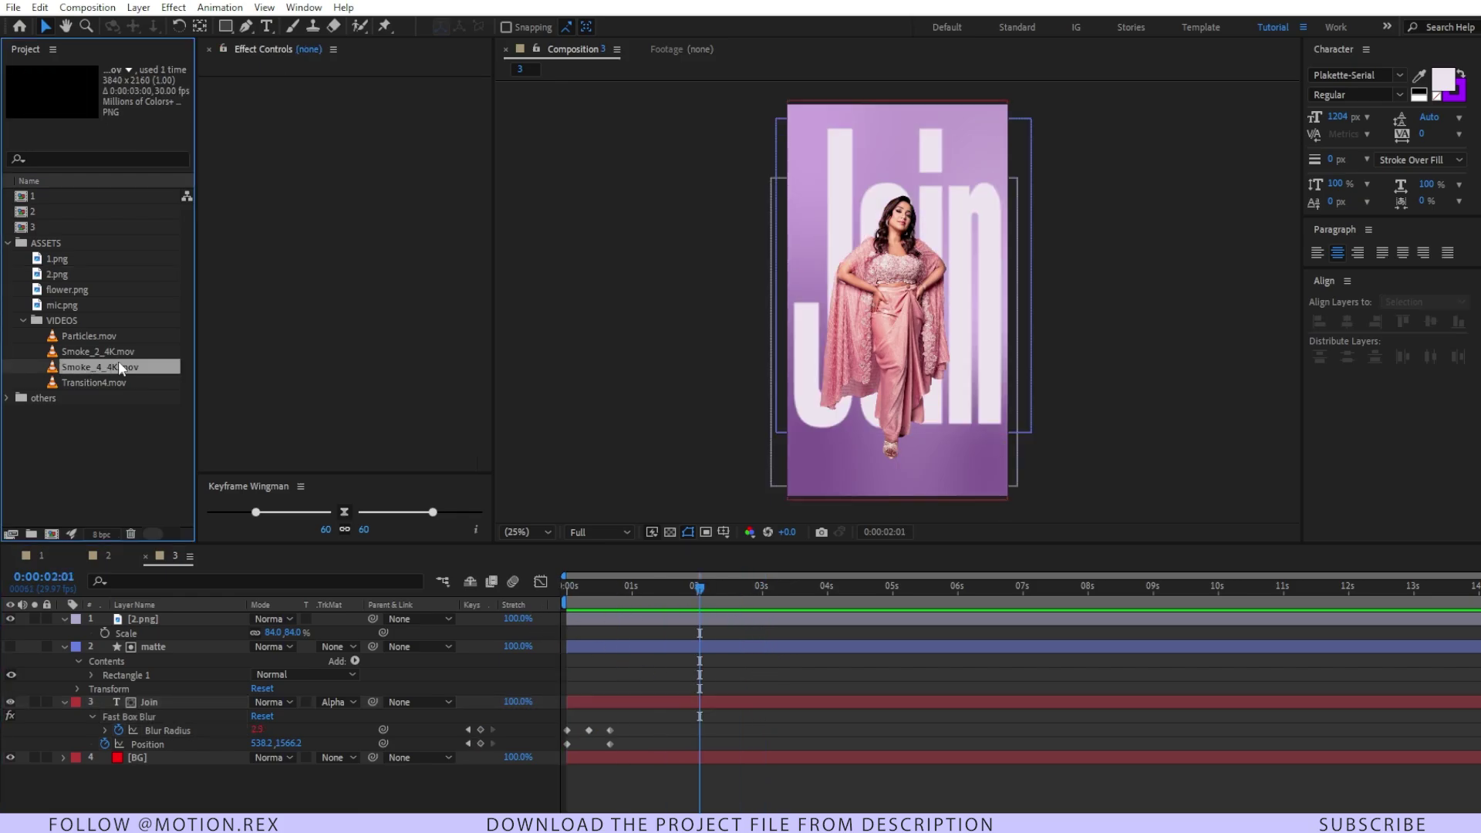
Step: Add Smoke_4_4K.mov beneath 2.png, and place Smoke_2_4K.mov above it, scaled to 59% near the woman's feet
drag(142, 366, 156, 631)
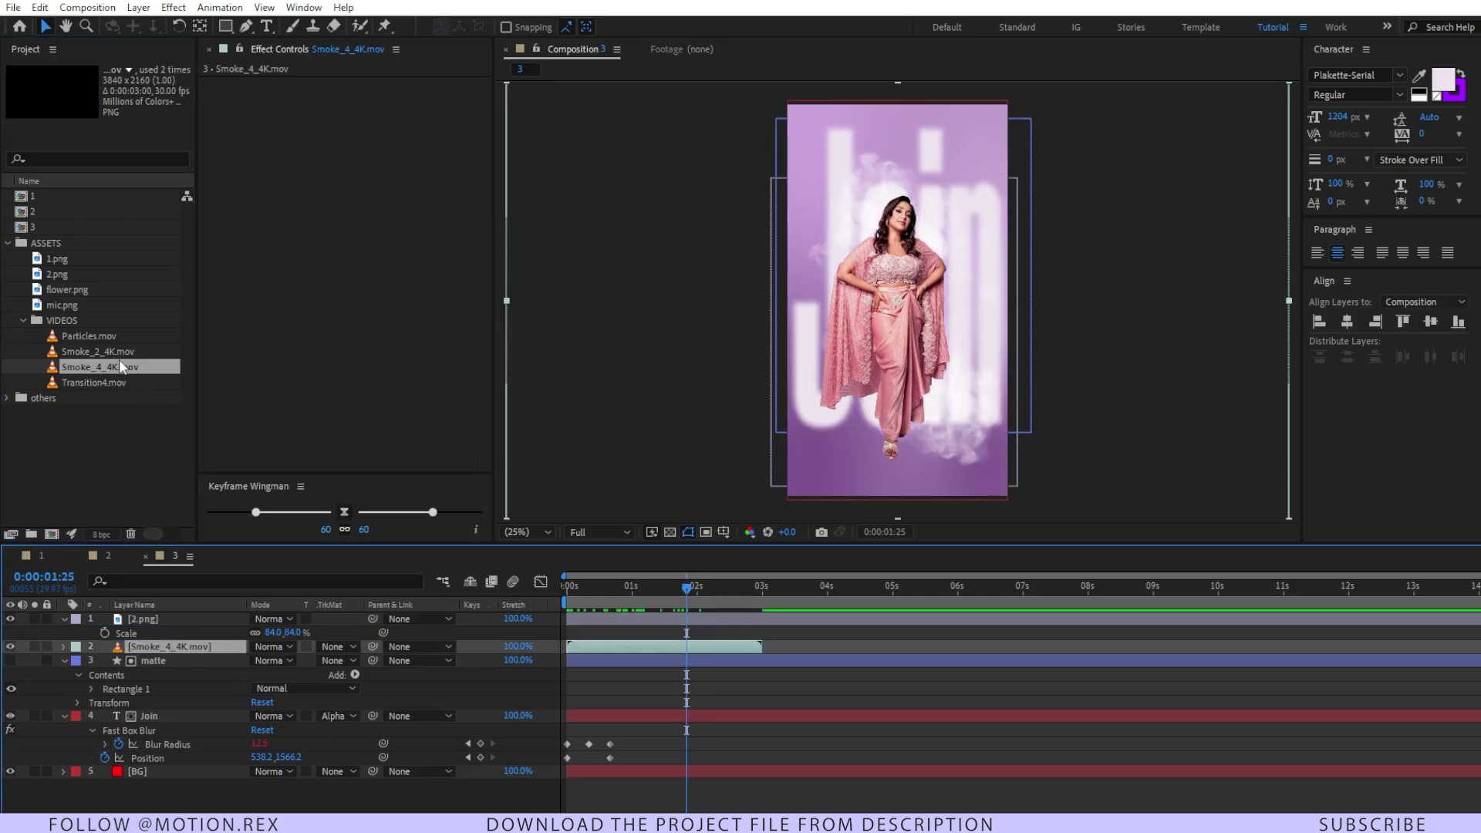
click(143, 357)
drag(142, 353, 158, 642)
drag(860, 254, 800, 474)
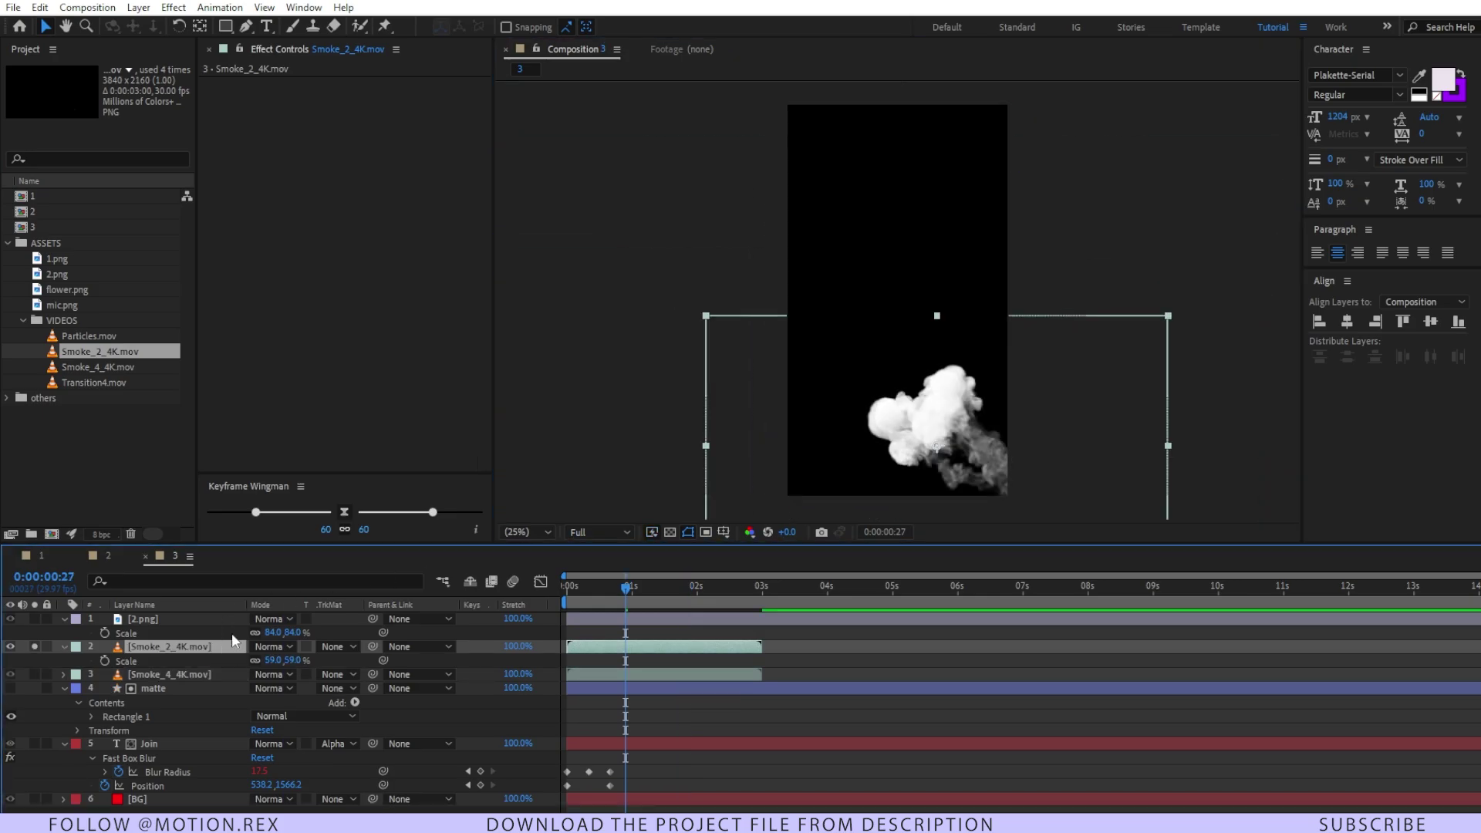
Step: Duplicate the Smoke_2_4K.mov layer, rotate the copy to 129° and position it beside the original, checking both smokes in isolation
key(ctrl+d)
drag(1021, 463, 852, 456)
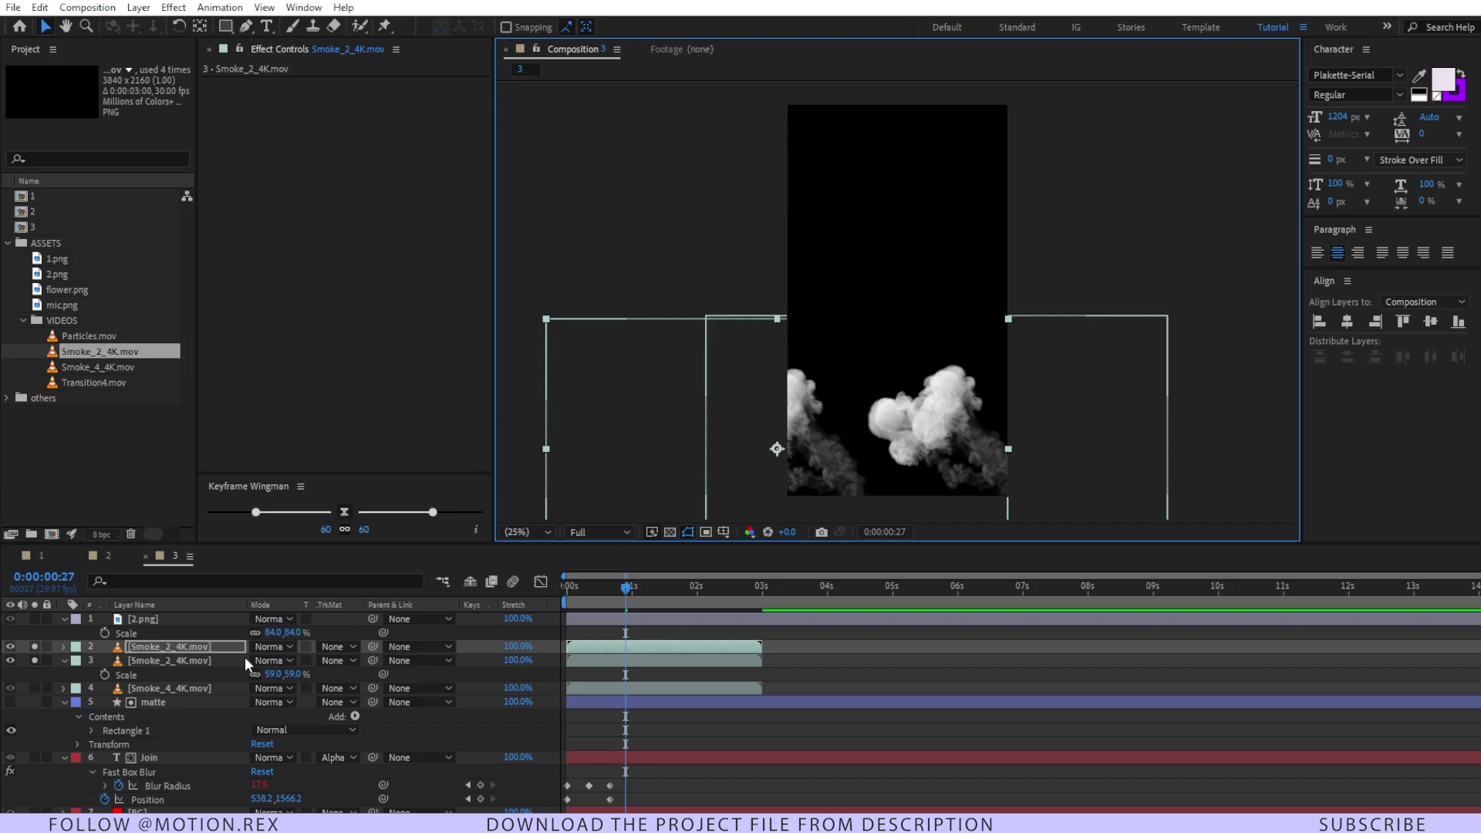
key(r)
drag(267, 661, 836, 530)
drag(828, 470, 864, 447)
drag(627, 588, 483, 605)
key(space)
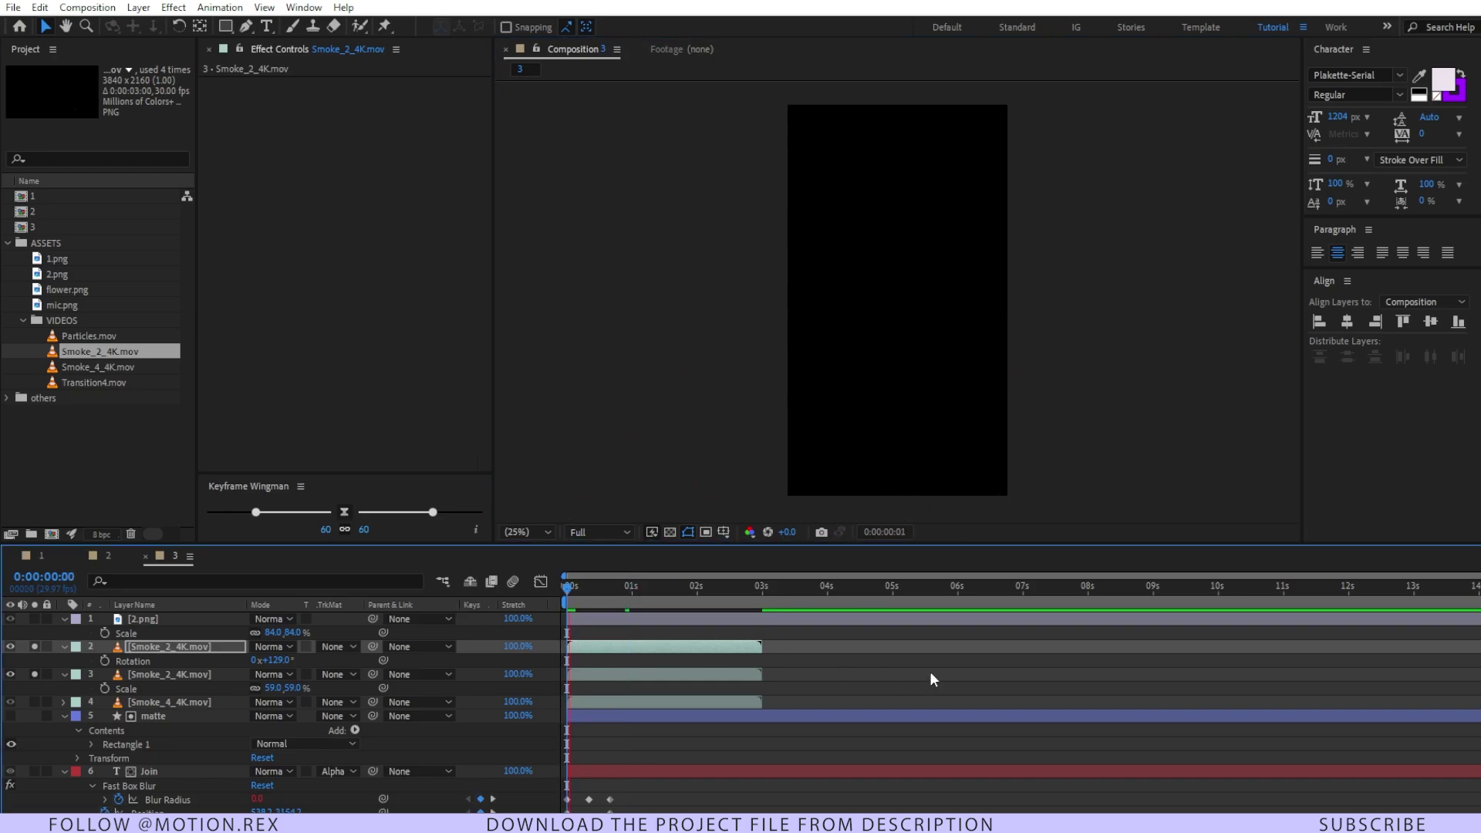
key(space)
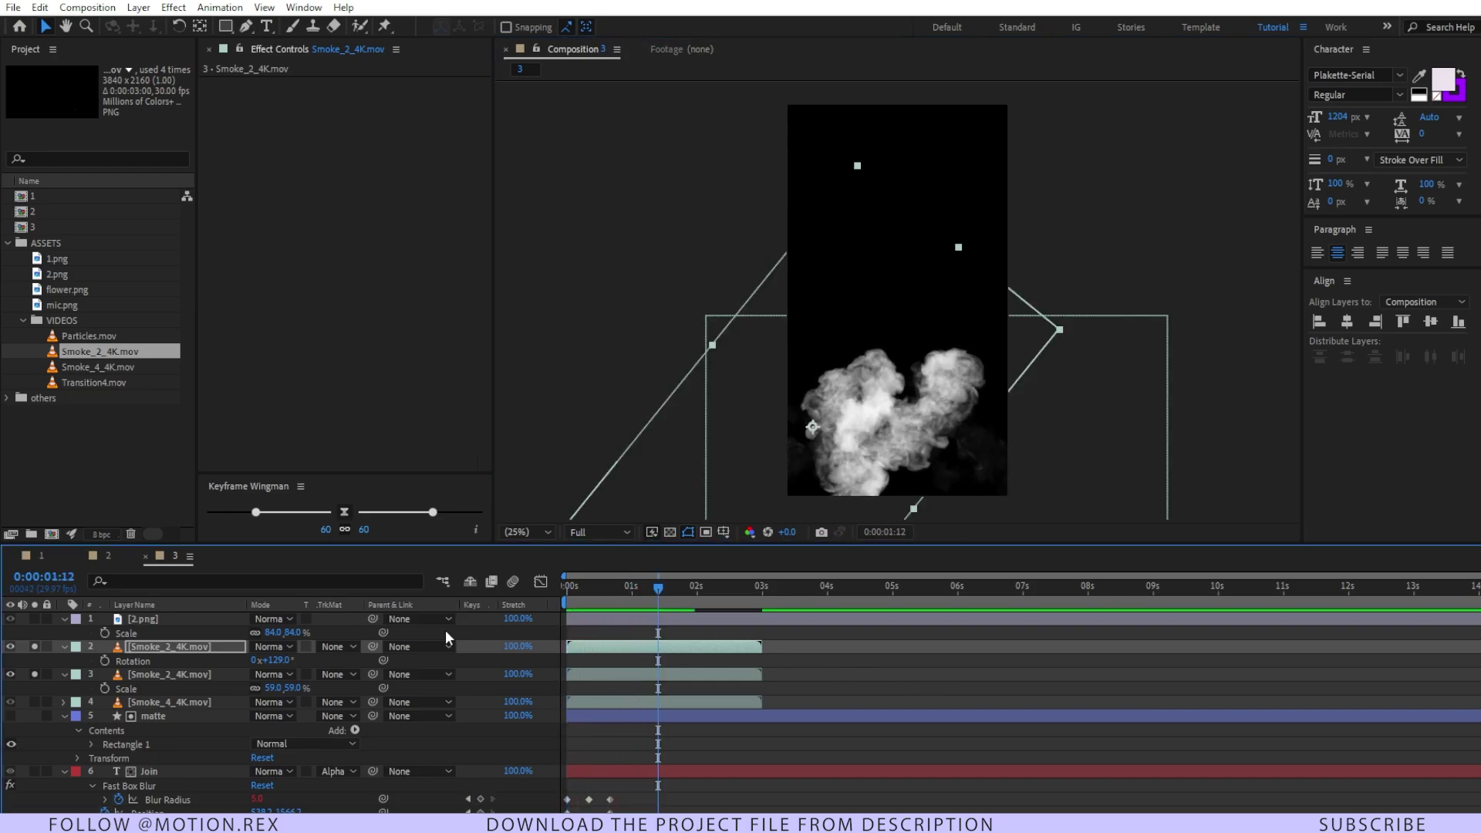
click(35, 646)
click(34, 646)
click(34, 646)
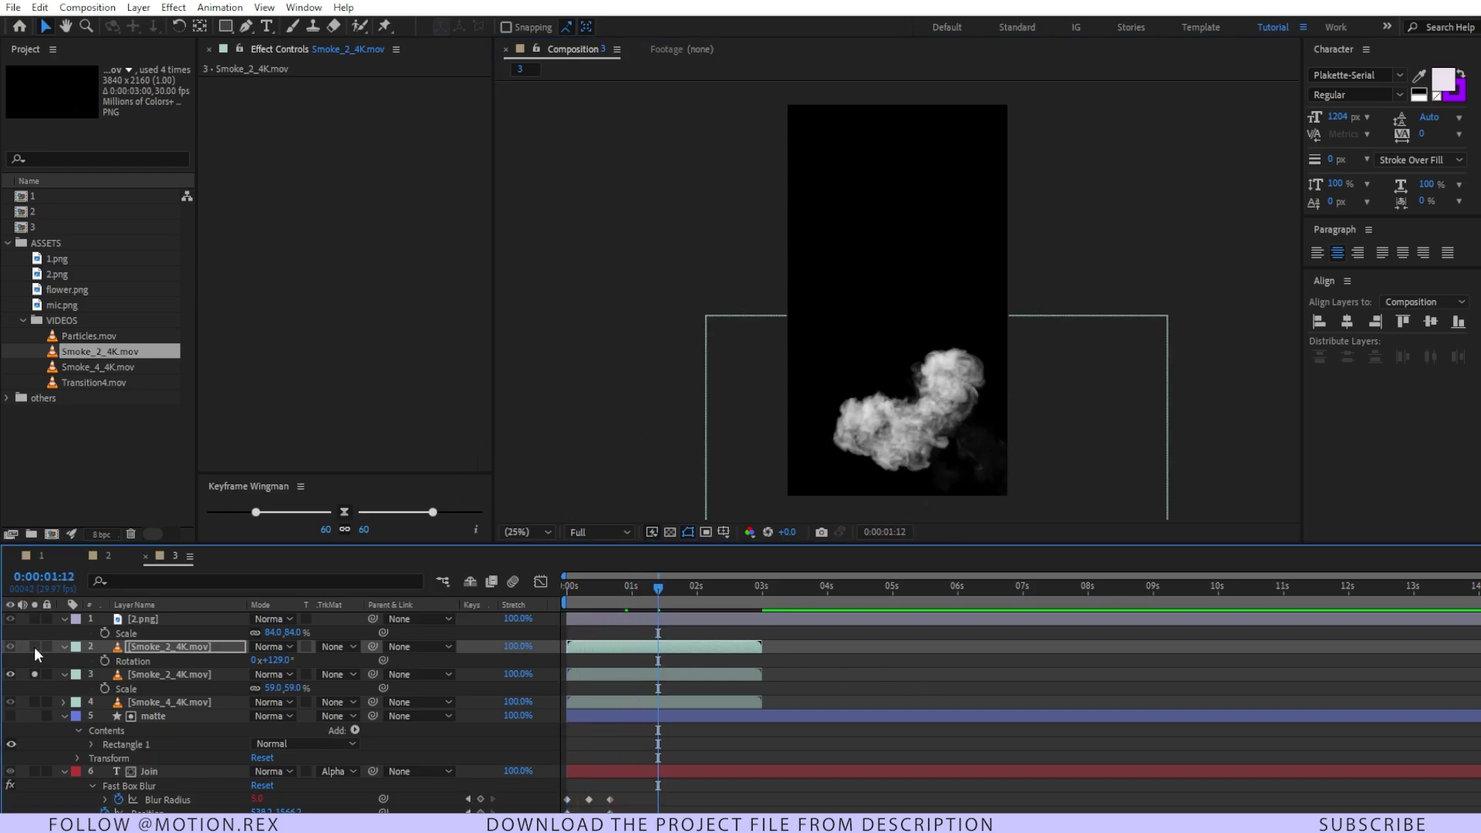
click(34, 674)
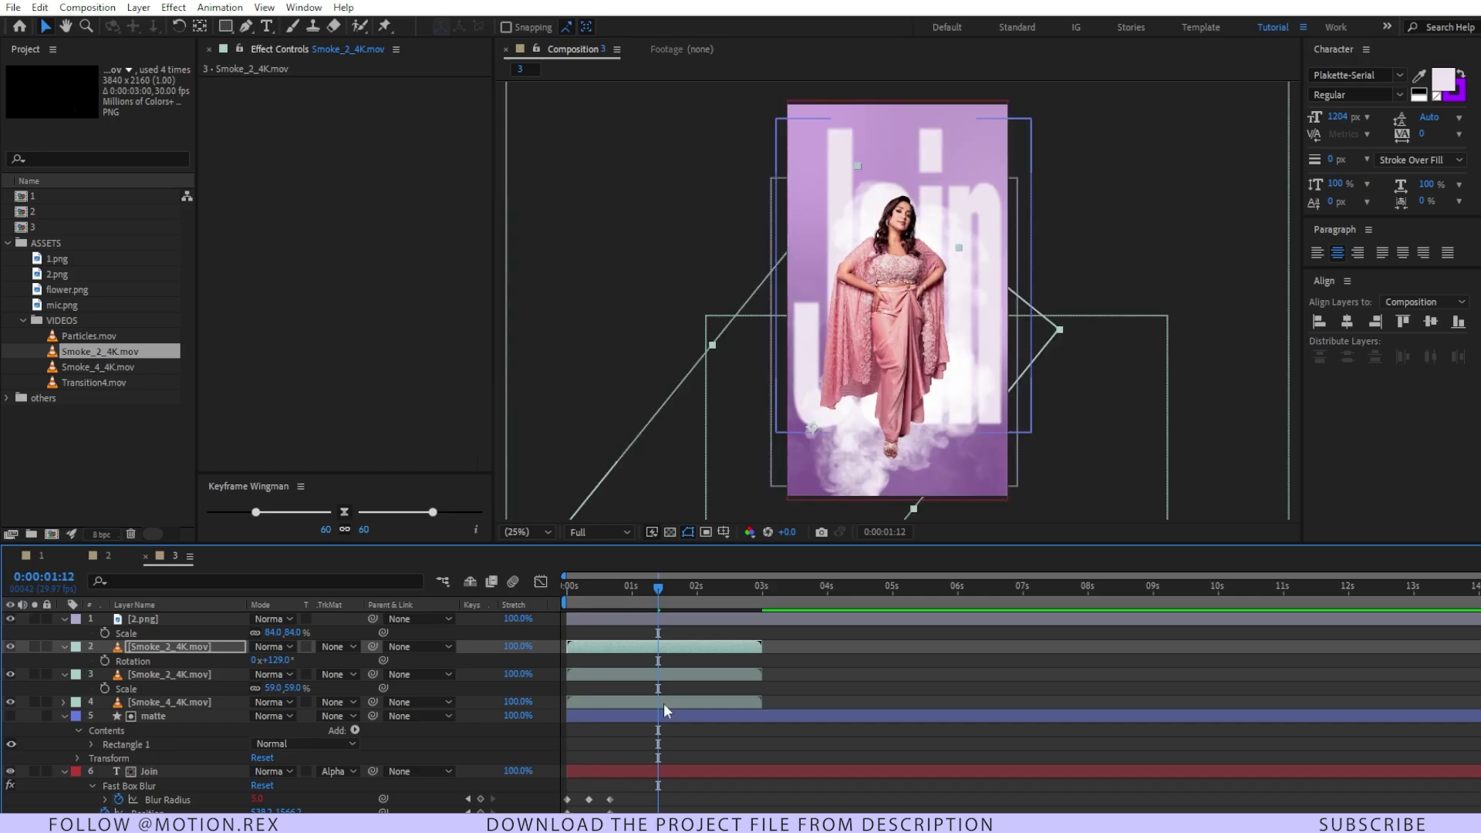
Step: Nudge the unrotated Smoke_2_4K.mov slightly down and outward, and collapse the properties of all layers in composition 3
click(799, 743)
key(Page_Down)
key(ctrl+a)
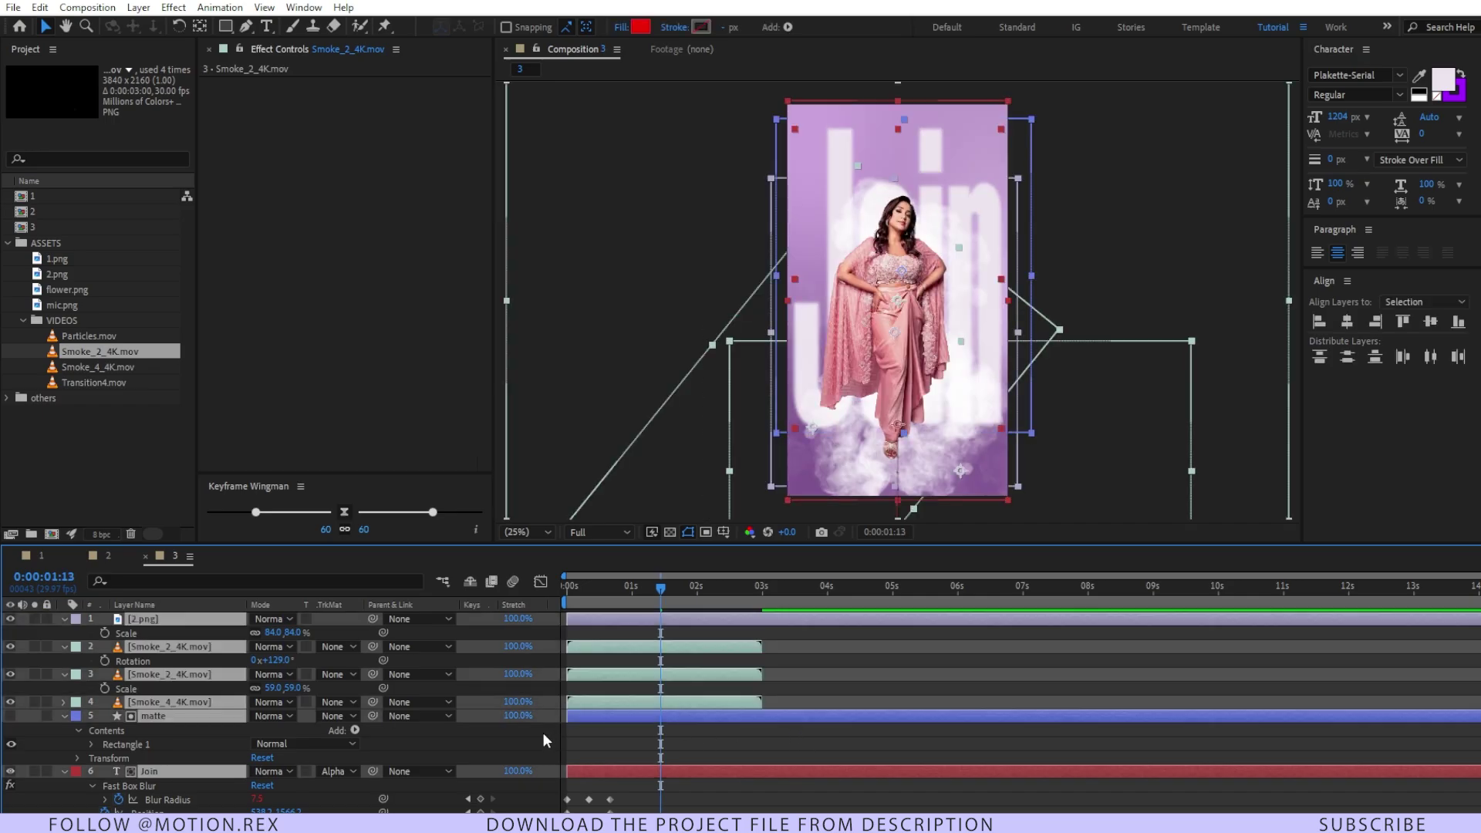
key(u)
click(669, 728)
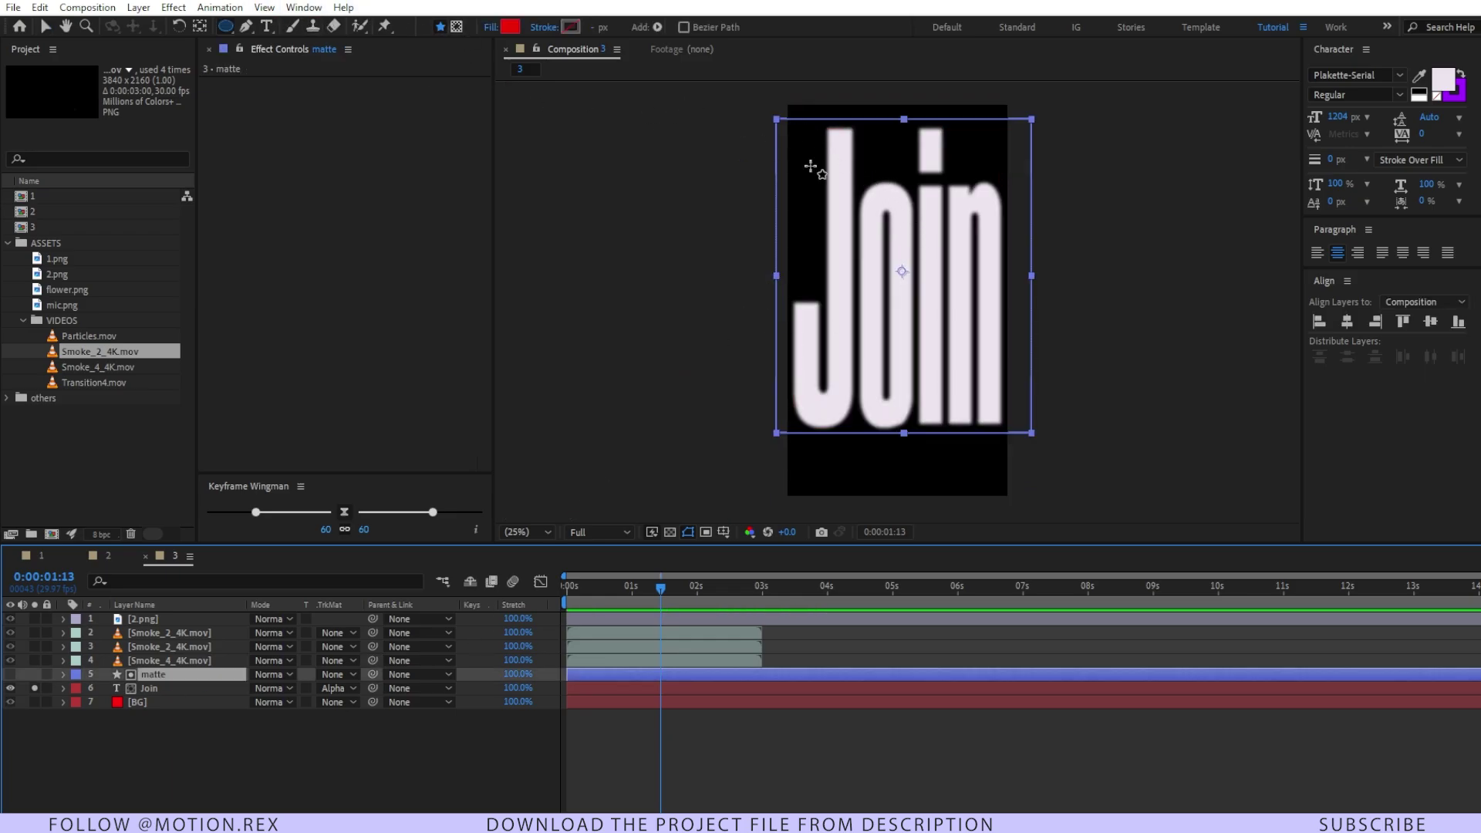
Step: Draw an elliptical mask on the matte layer around the Join text and centre it horizontally on the poster
click(457, 27)
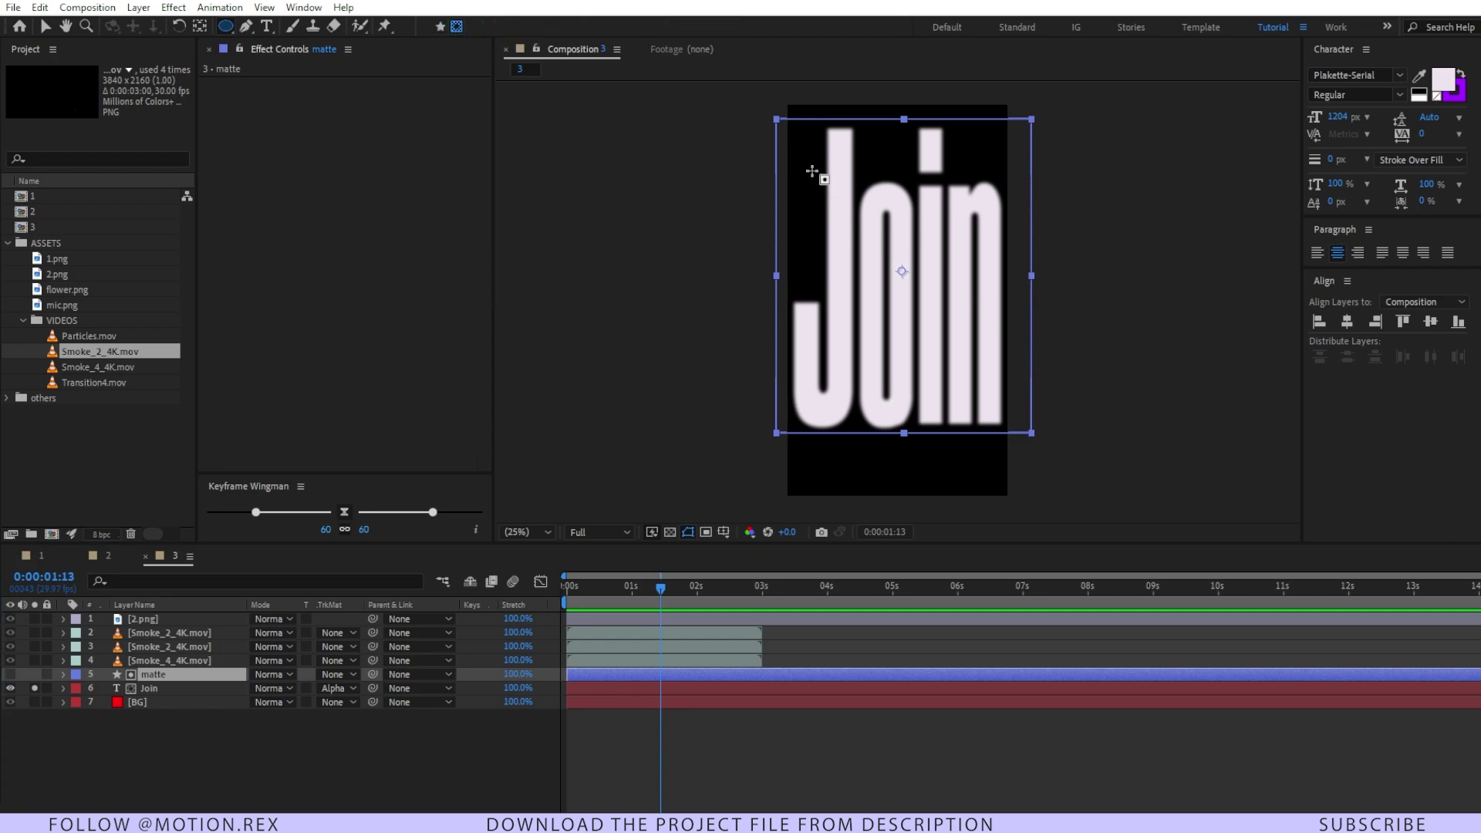
drag(816, 170, 1025, 416)
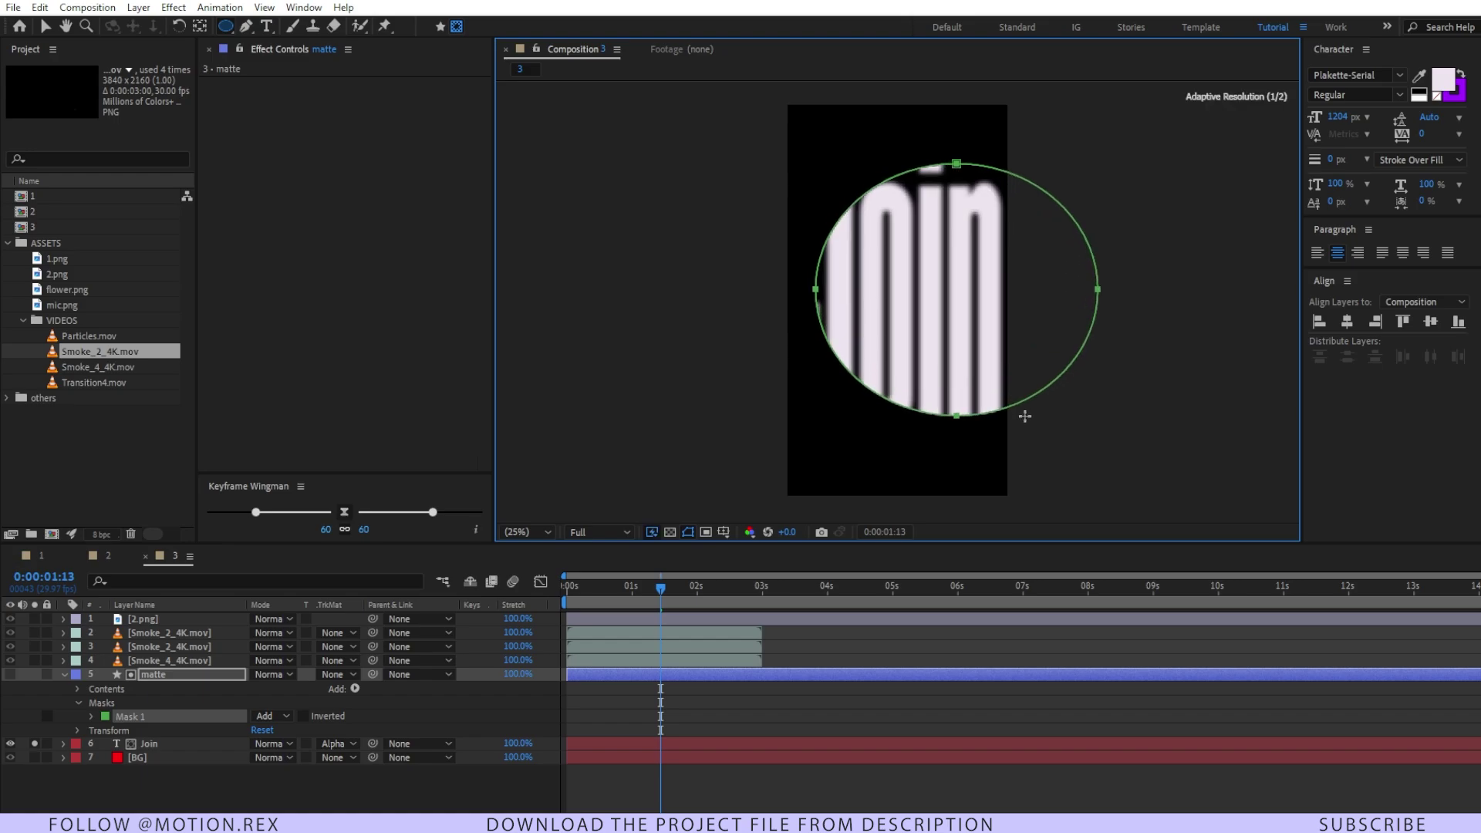
click(1348, 329)
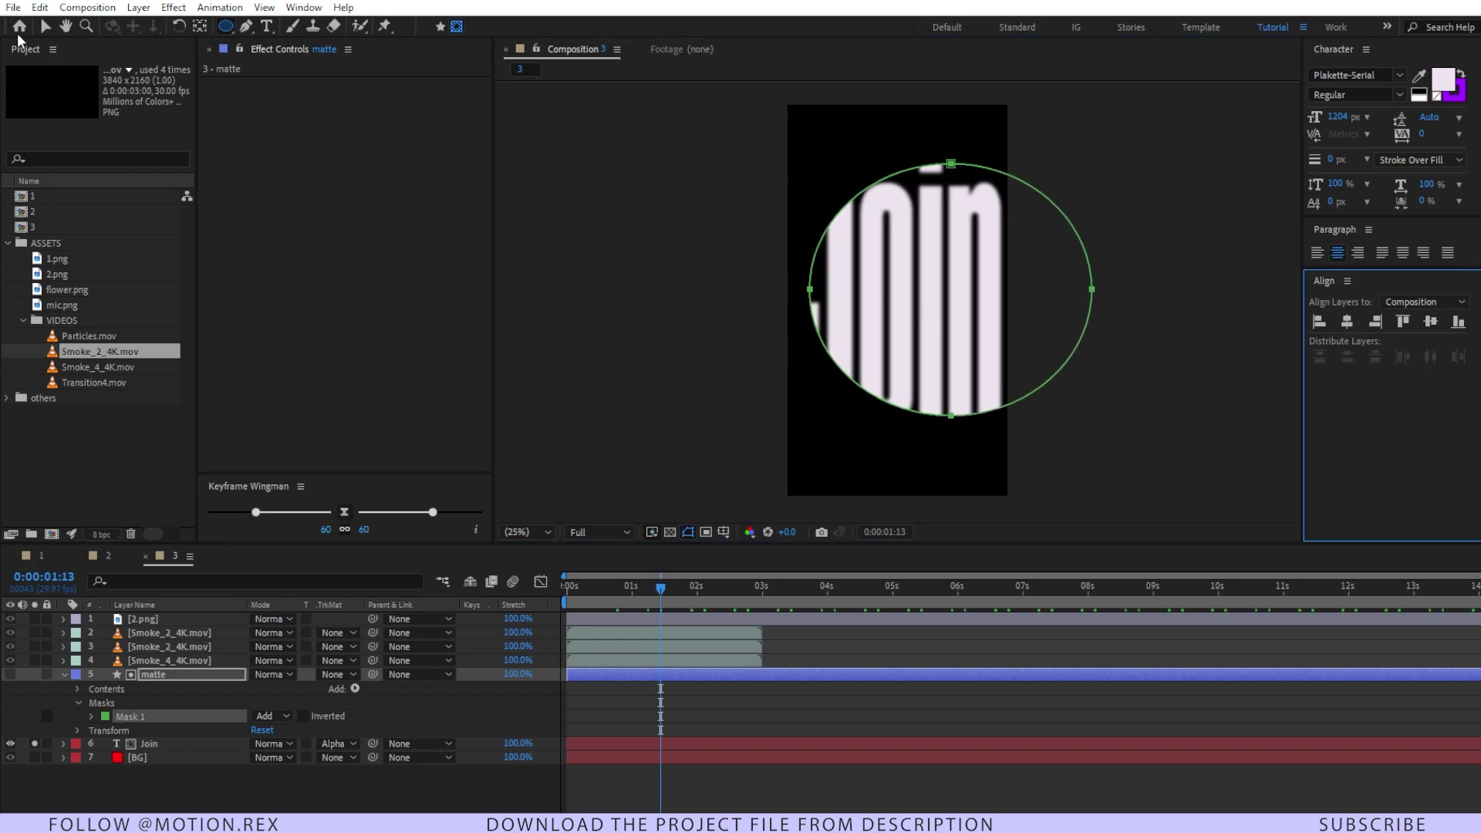
click(45, 27)
drag(814, 301, 756, 282)
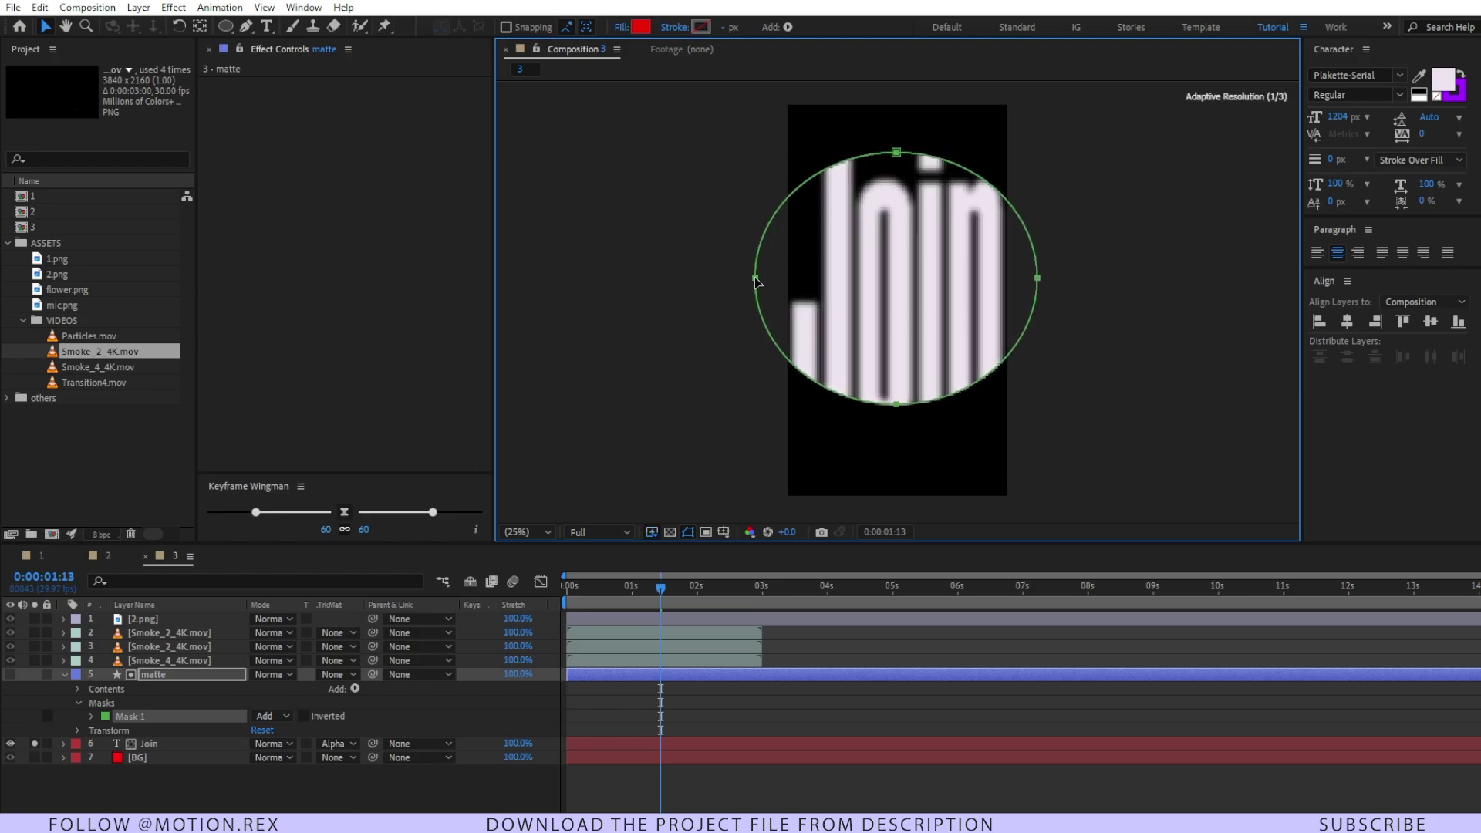
Step: Stretch the elliptical mask vertically so it spans from the poster's upper edge to the base of the Join letters
double_click(896, 403)
drag(895, 407, 895, 452)
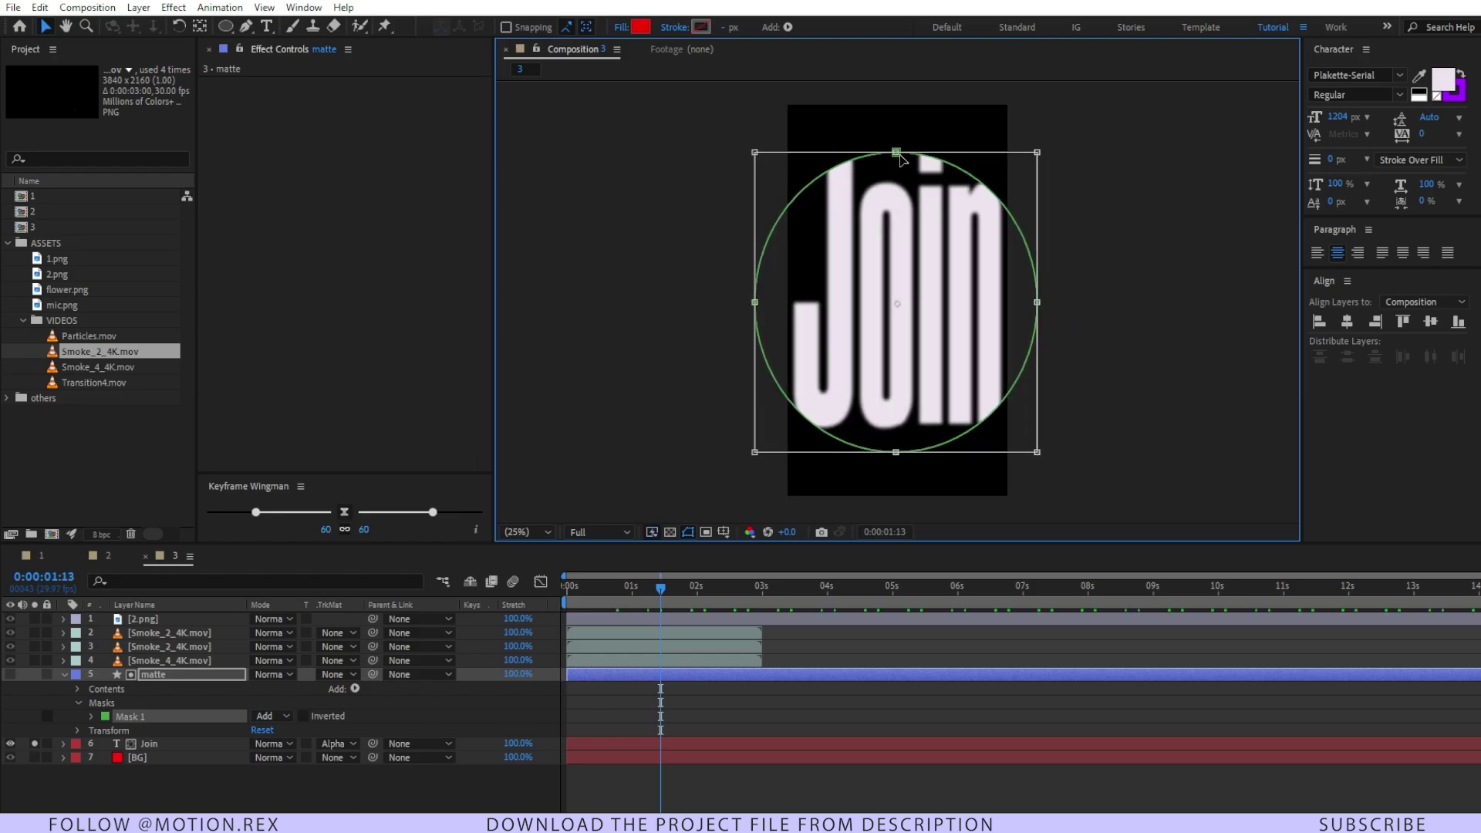
drag(899, 153, 895, 122)
drag(899, 452, 900, 430)
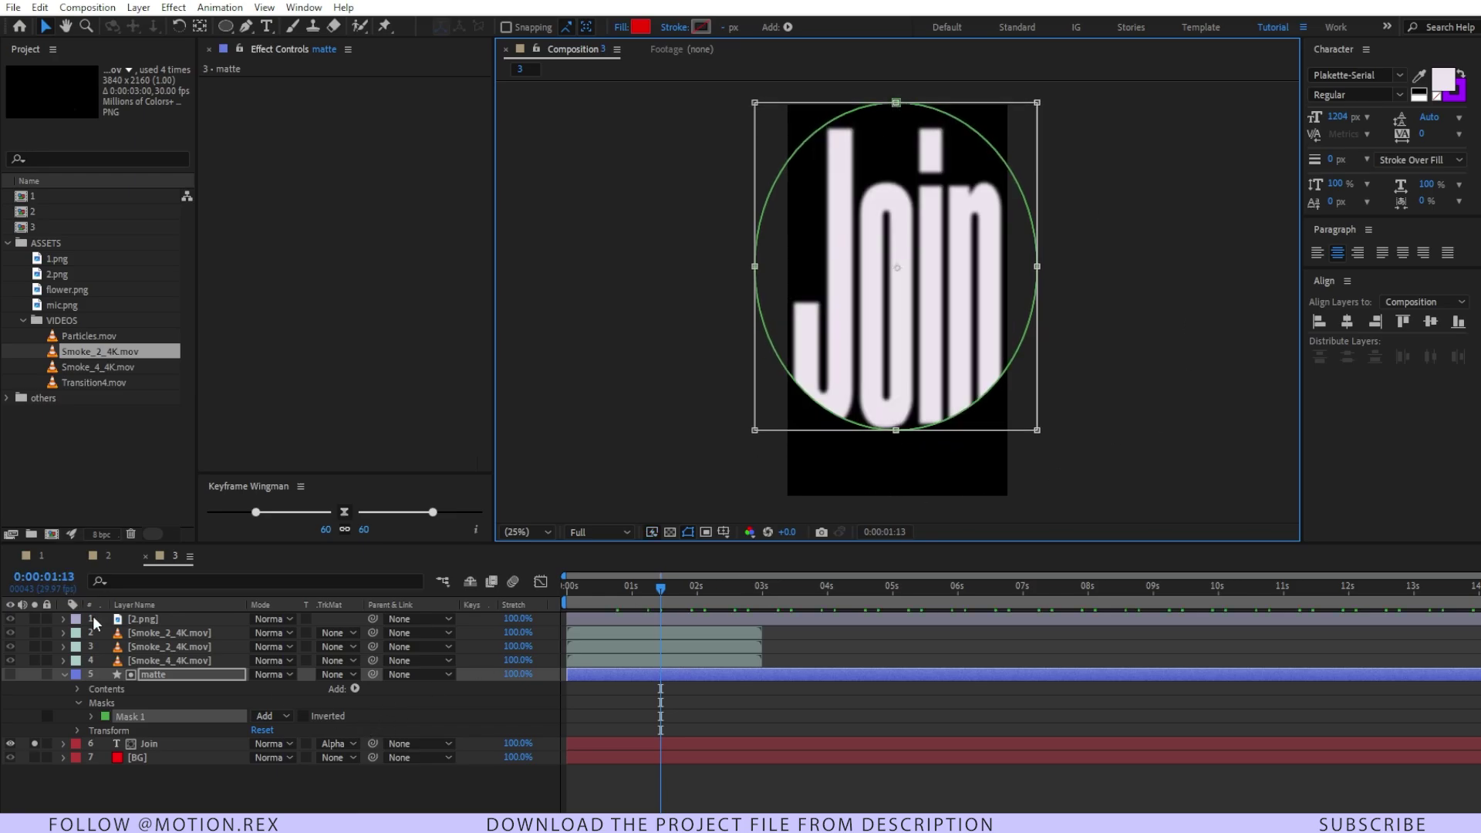
Step: Set the matte layer's Mask Feather to 162 pixels
click(177, 676)
key(f)
drag(285, 704, 412, 749)
click(755, 761)
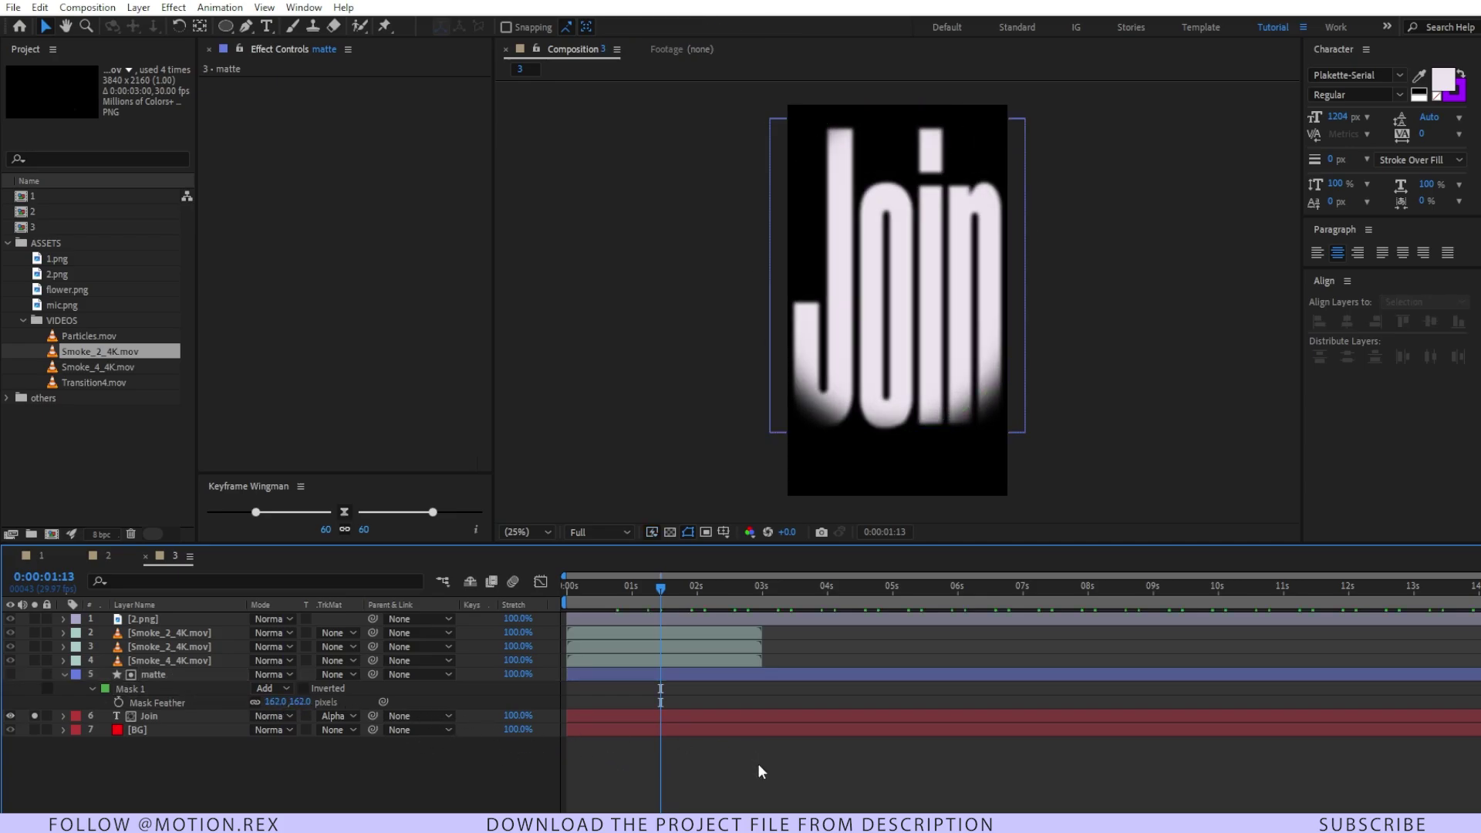
Step: Raise the lower edge of the matte's mask slightly, turn off solo on the Join layer and preview the full scene
click(189, 673)
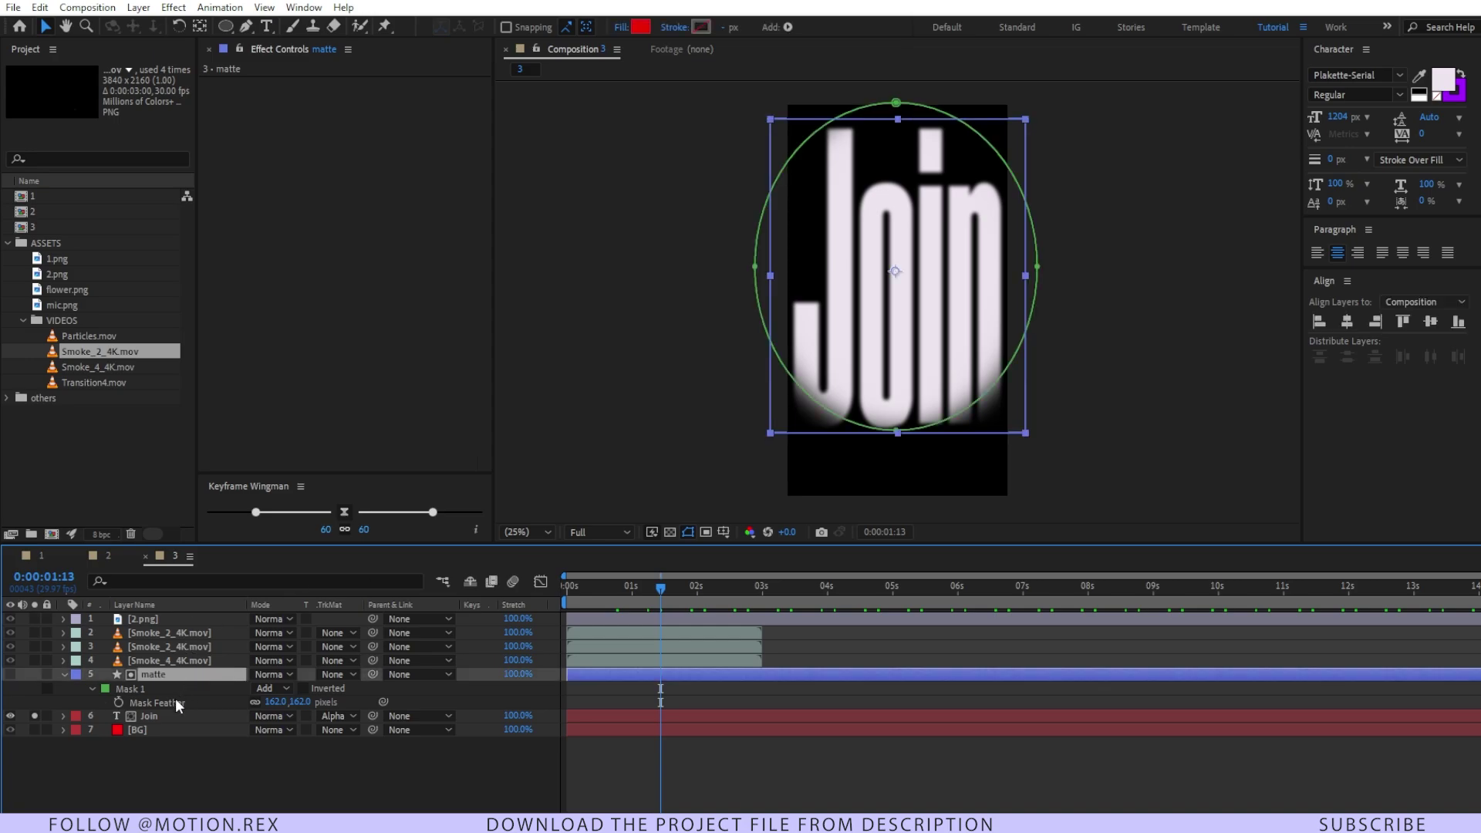
double_click(897, 430)
mouse_move(896, 429)
mouse_down()
mouse_move(896, 404)
mouse_move(896, 422)
mouse_up()
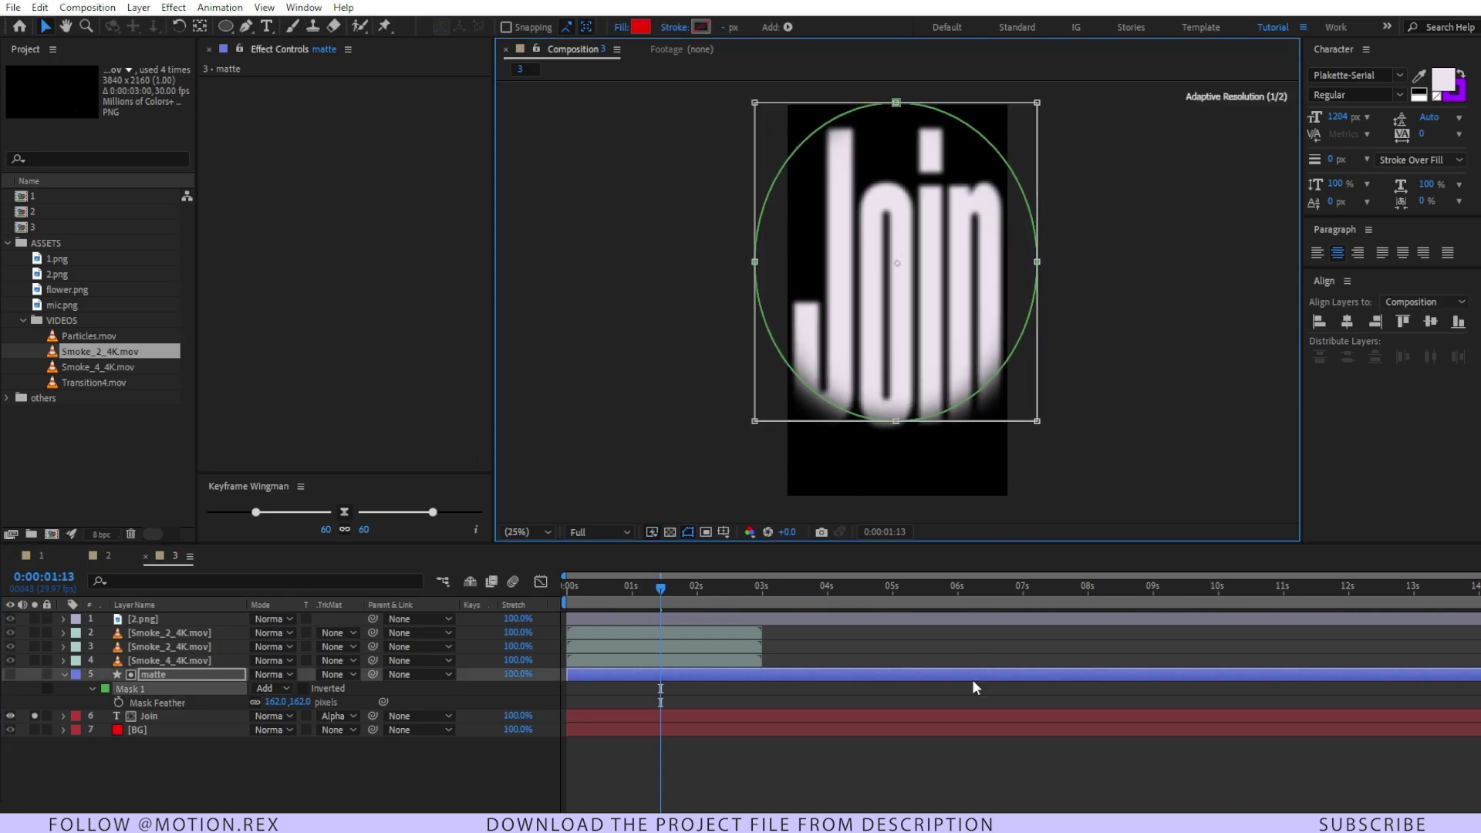
click(810, 780)
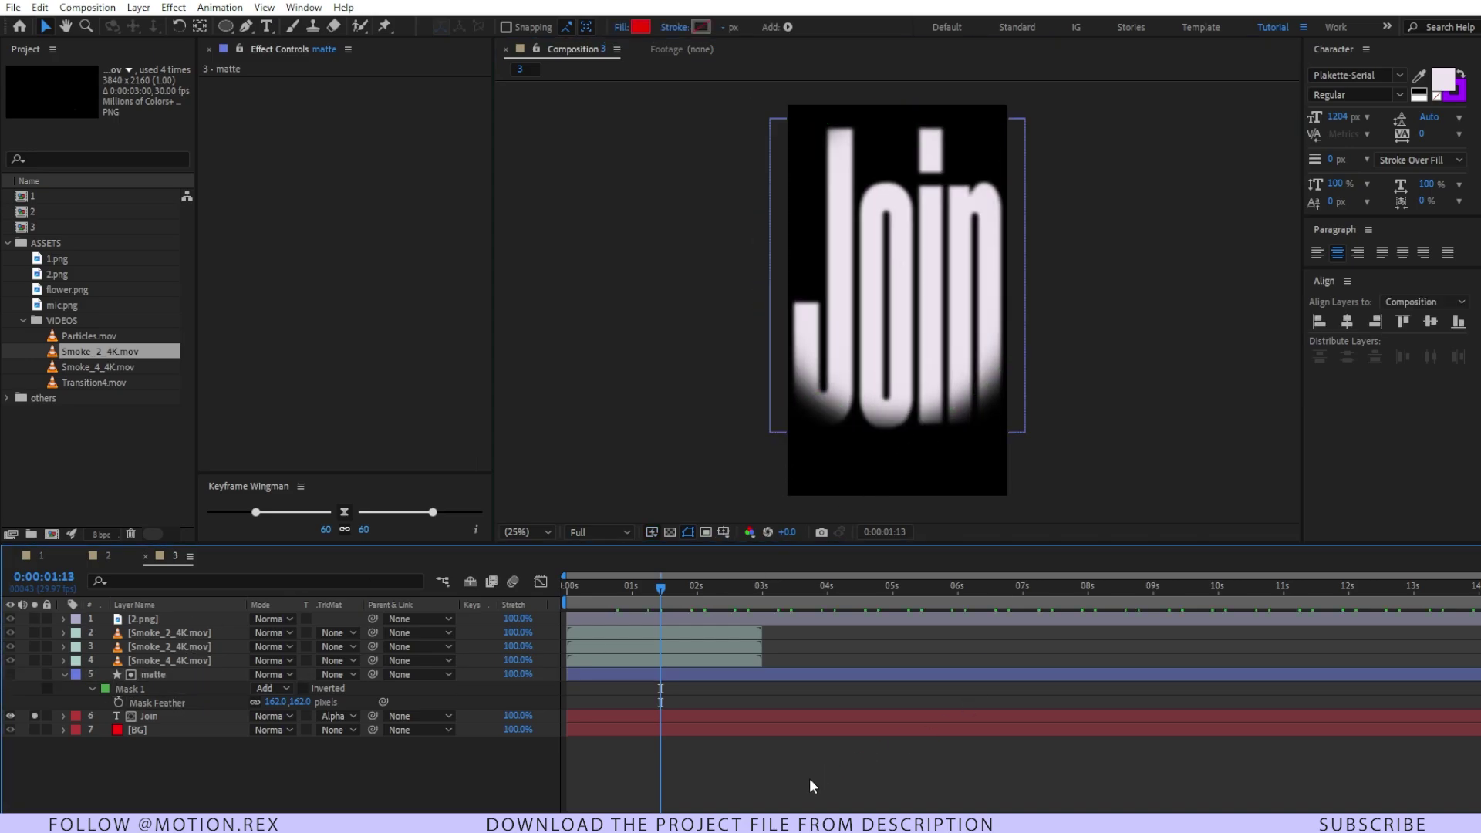
click(34, 716)
key(Home)
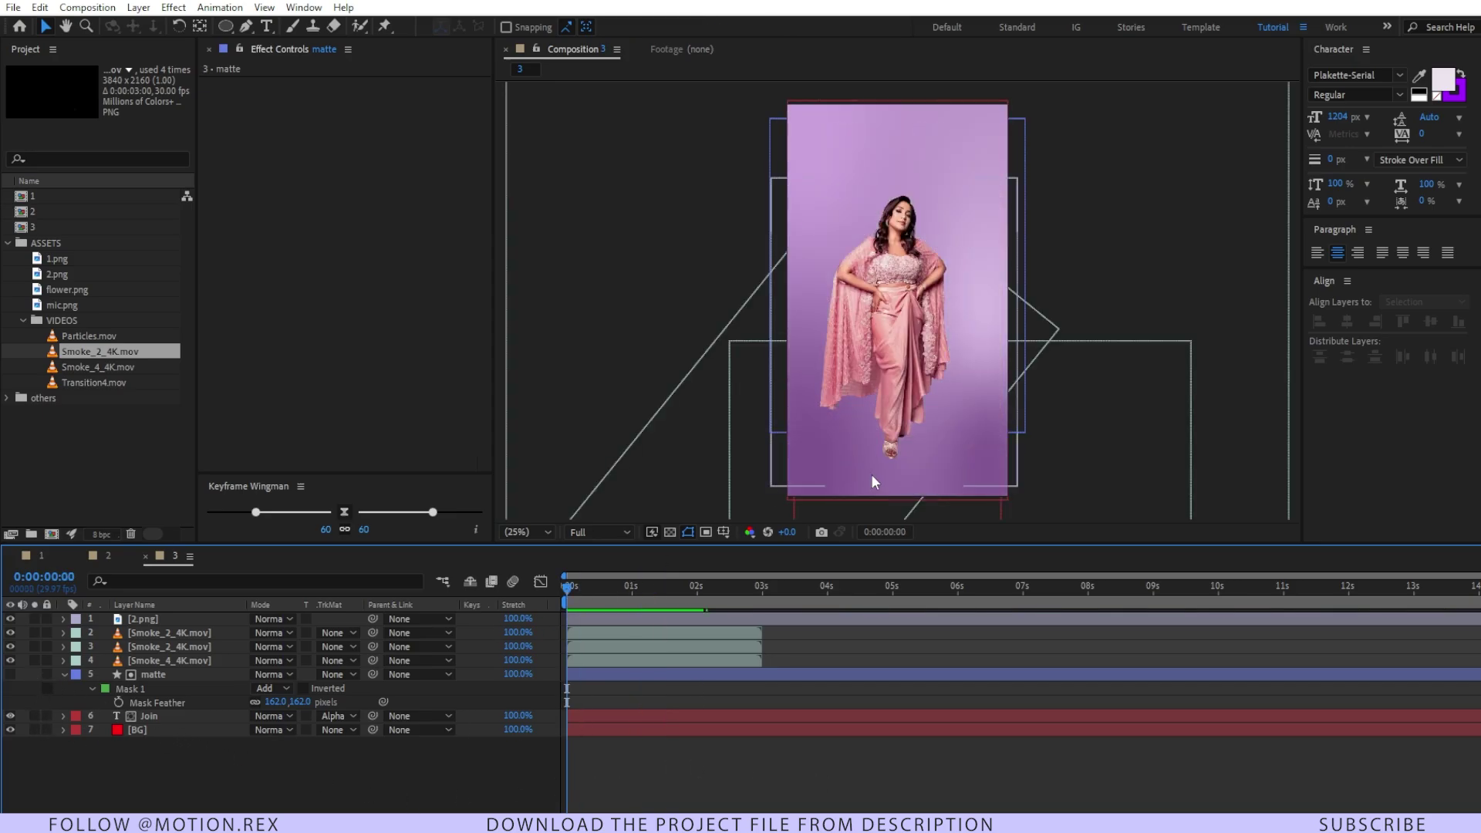
key(space)
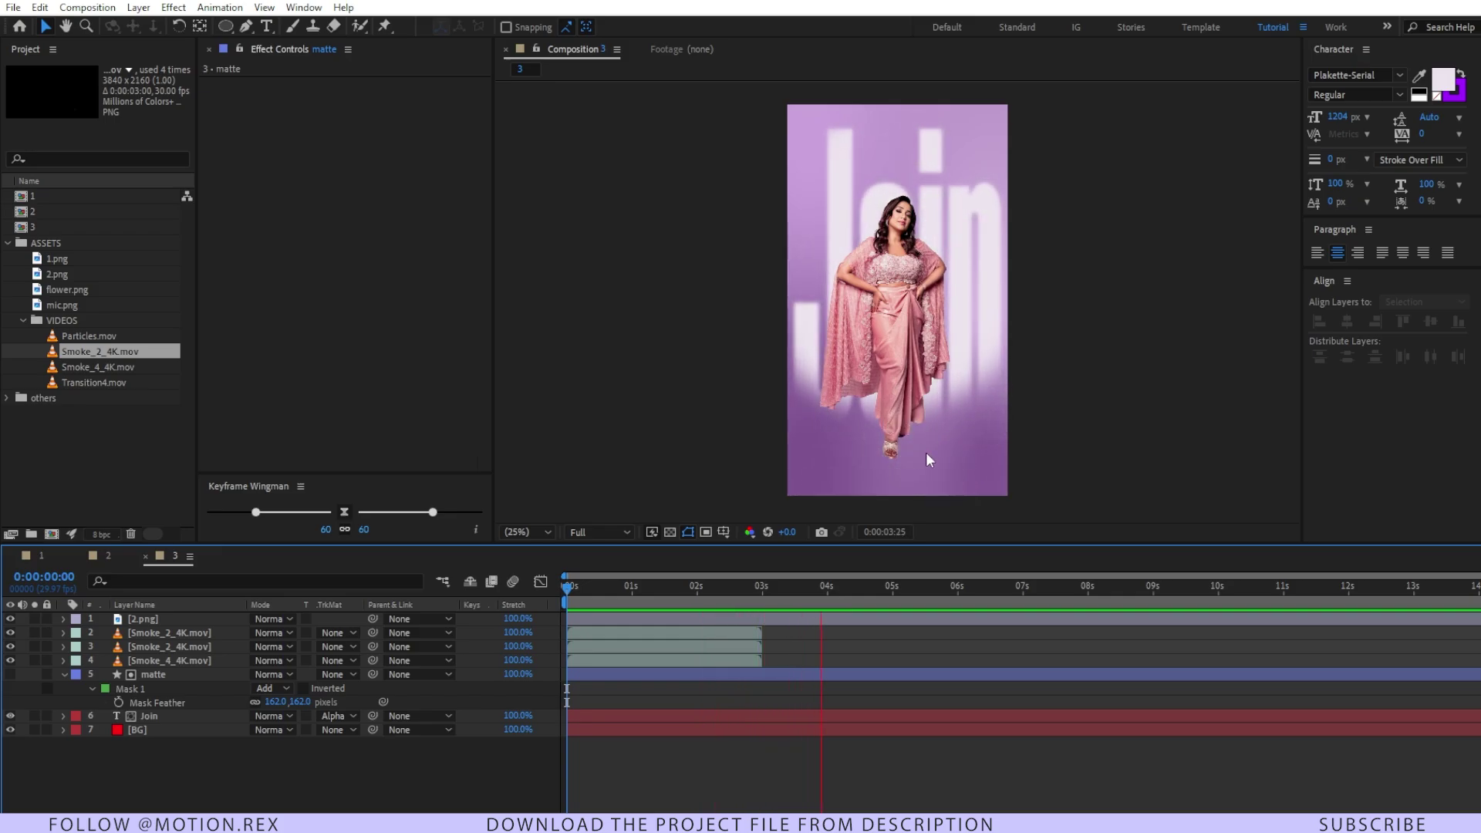
key(space)
Step: Add flower.png as the front layer, scaled to 81%, and place it in the poster's upper right corner over the Join text
click(92, 286)
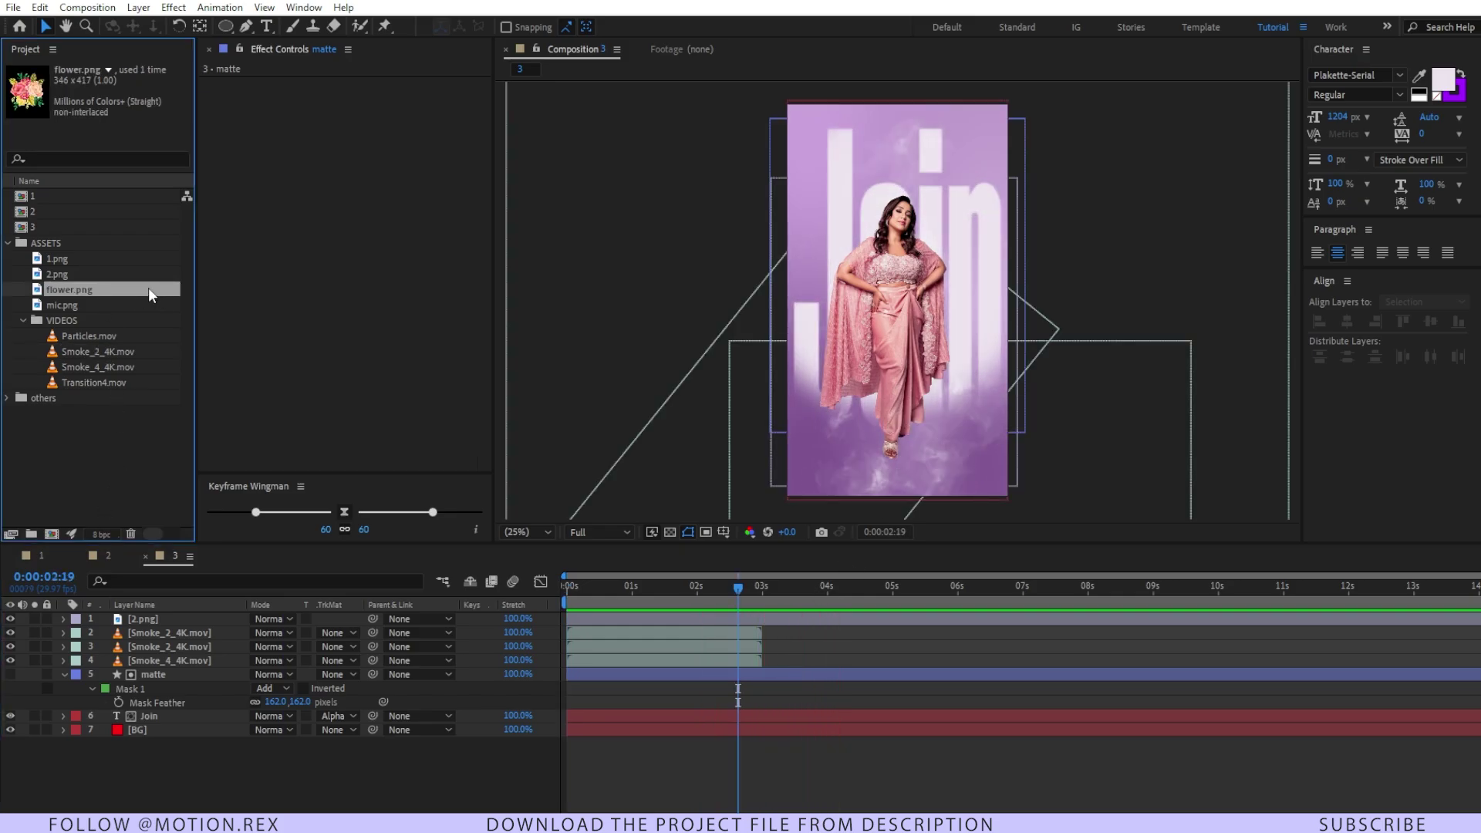
drag(148, 288, 196, 621)
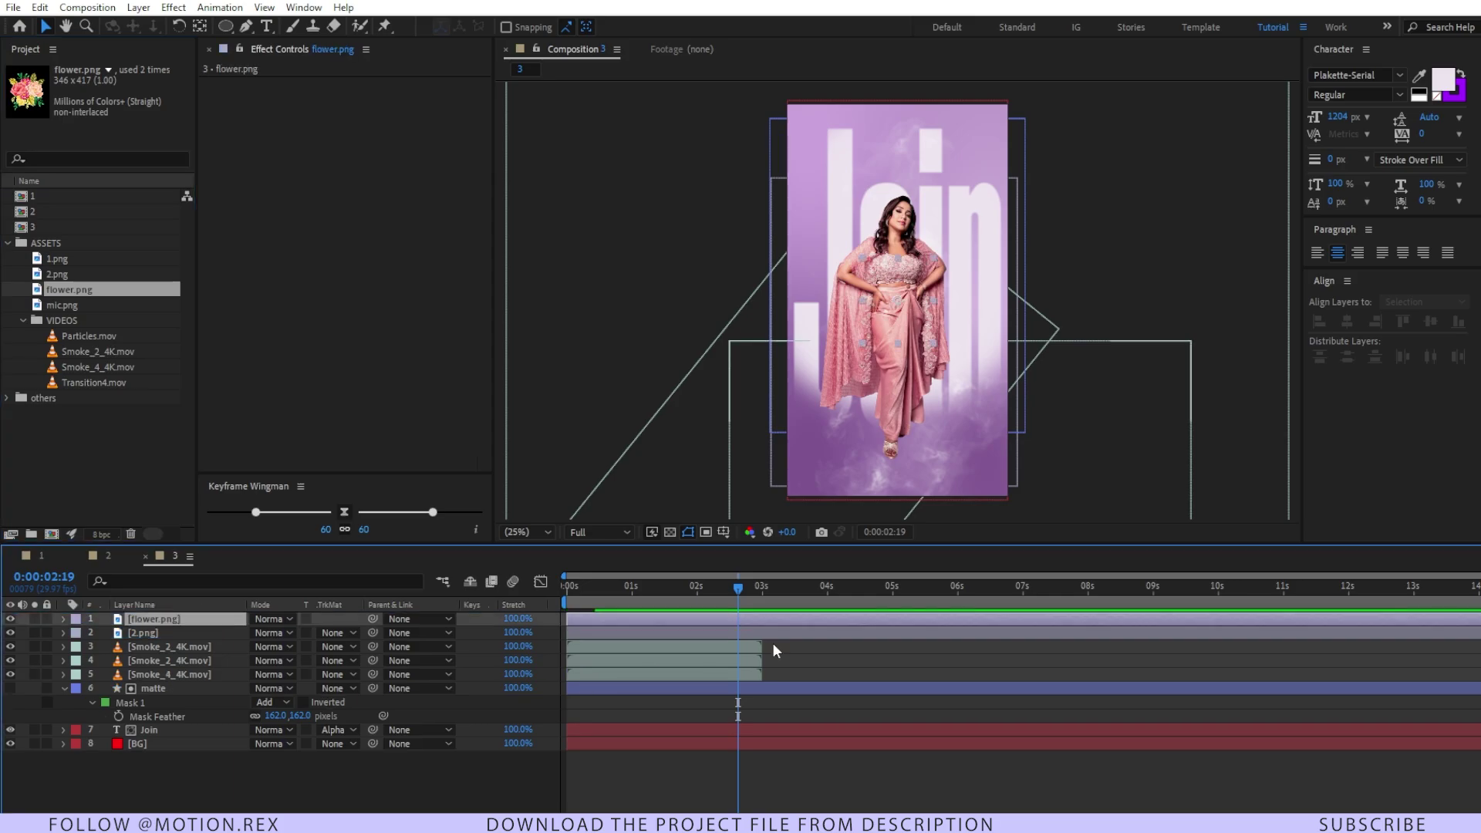
drag(901, 308, 973, 165)
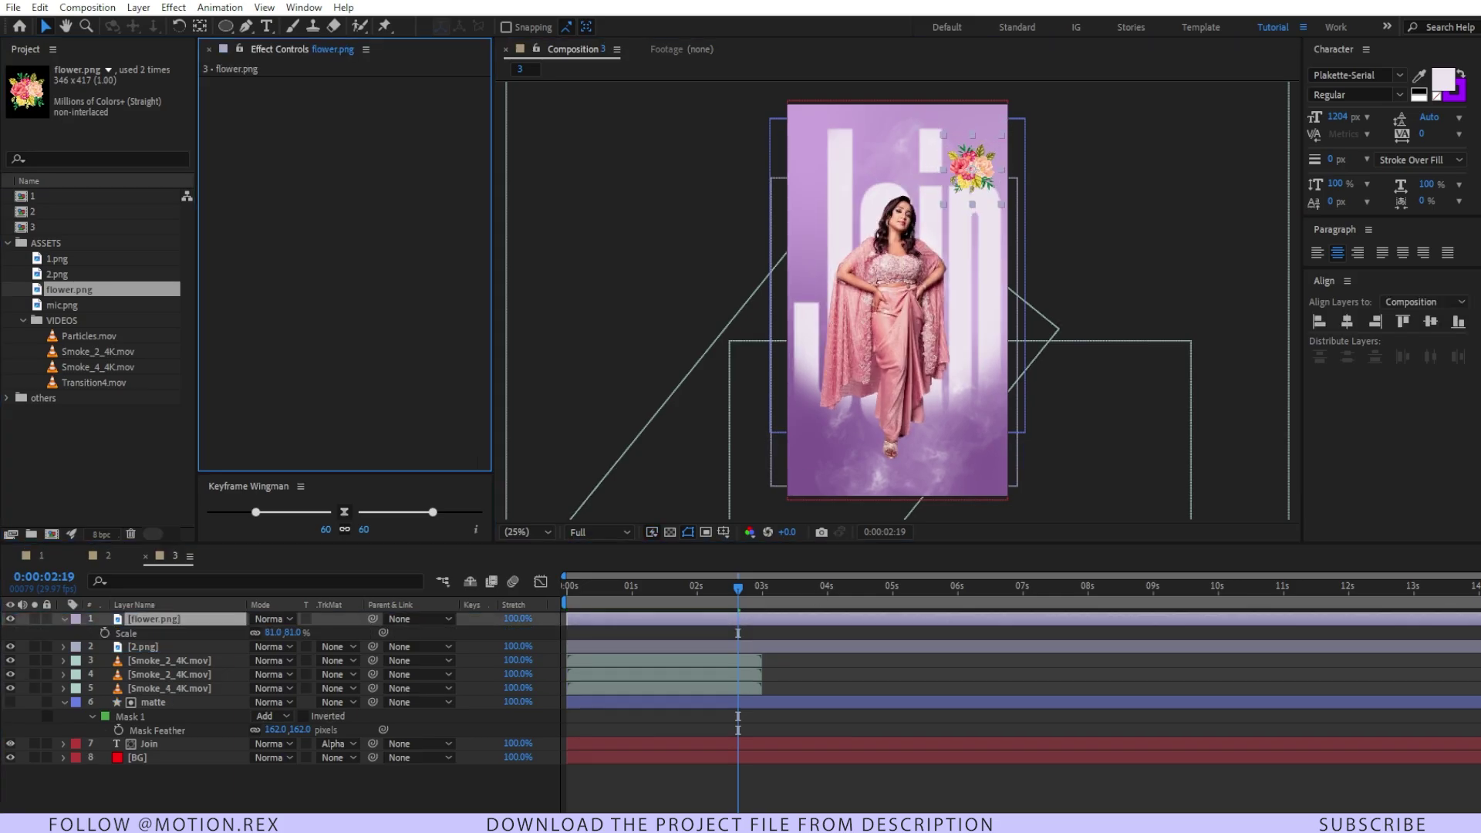
Step: Apply the Tint effect to the flower layer and map white to light purple DF95FF
key(ctrl+space)
text(tint)
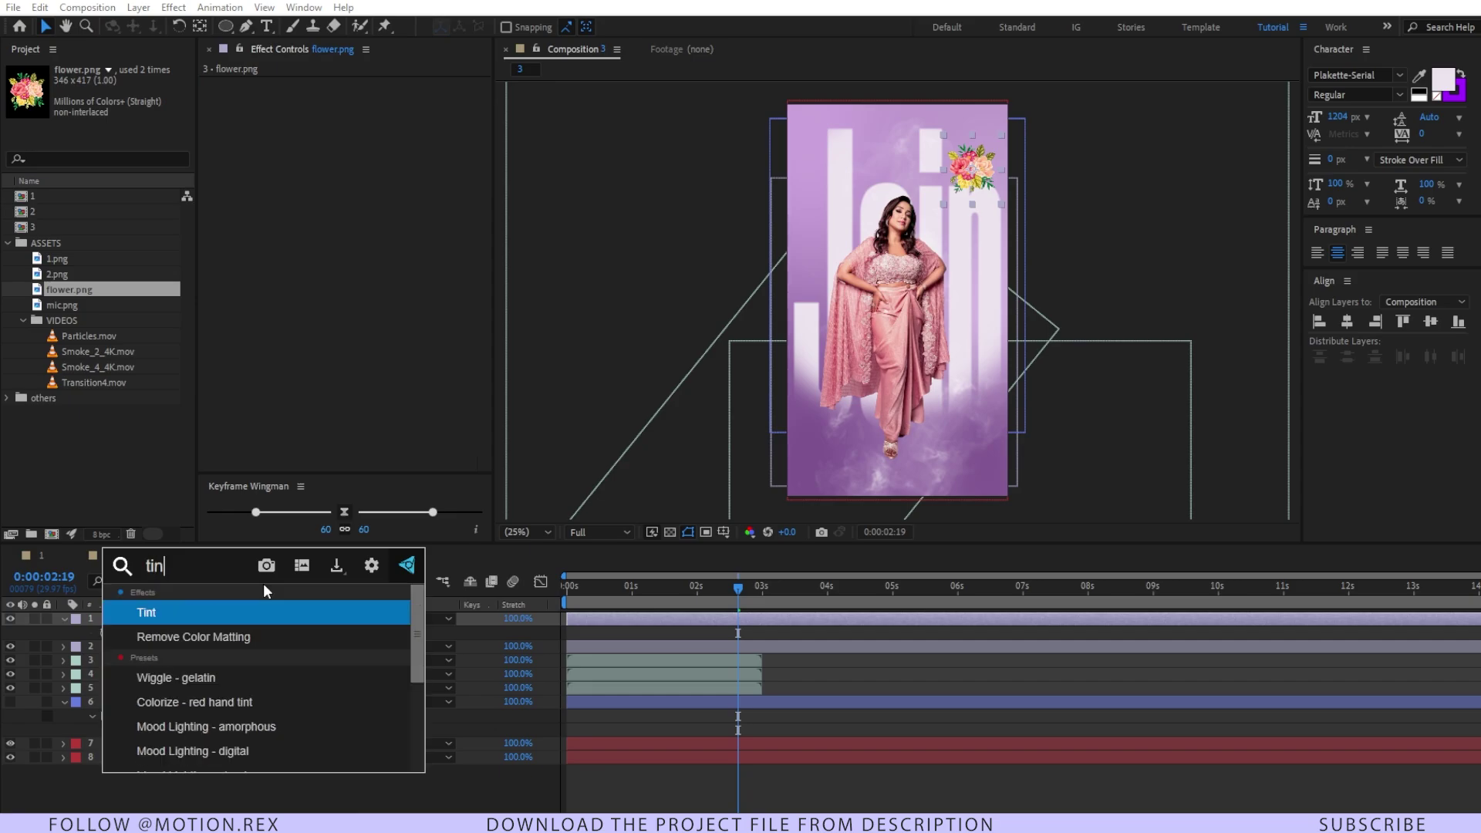
key(Return)
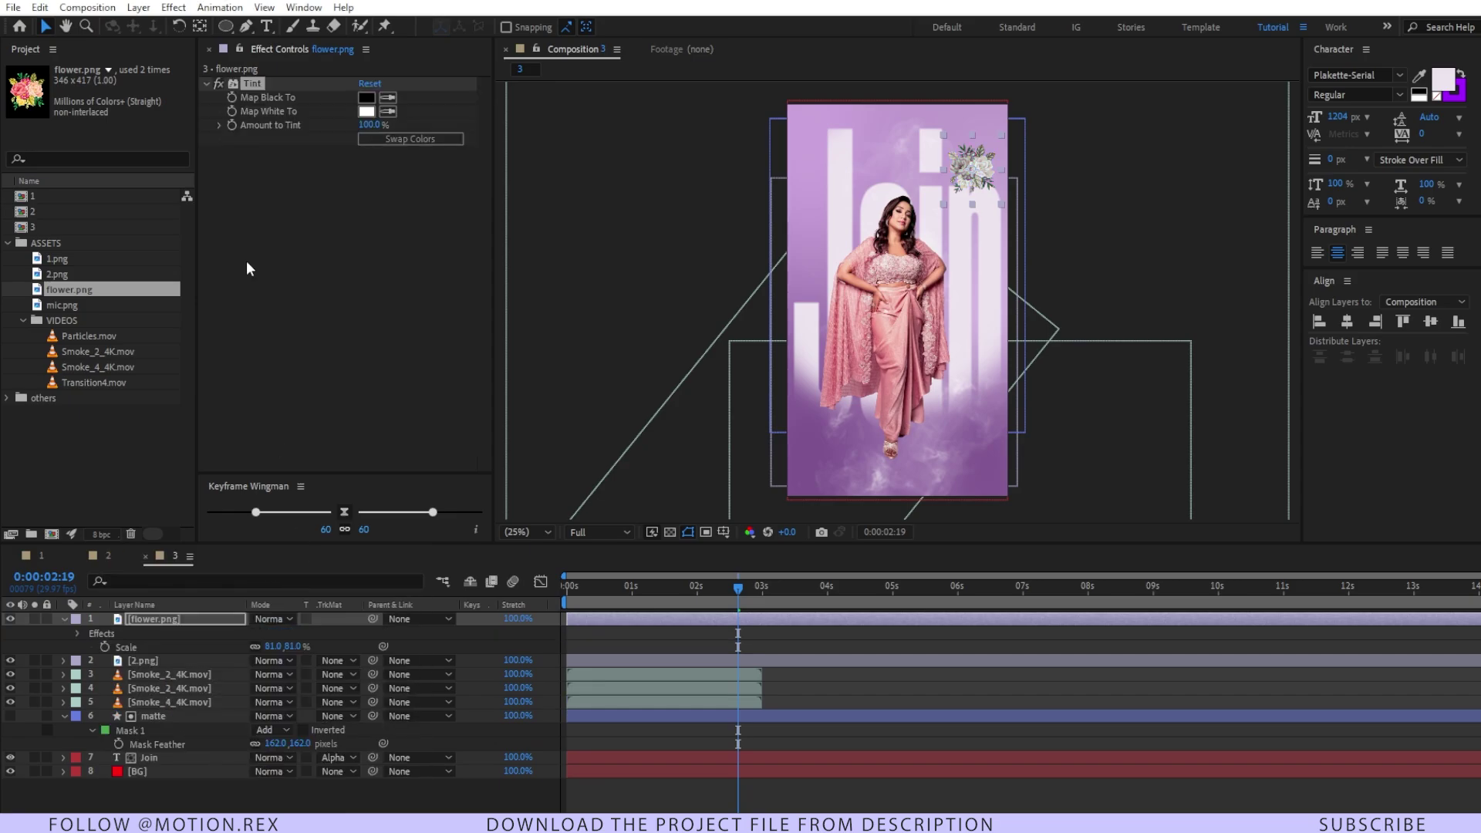
click(387, 111)
click(811, 453)
click(366, 111)
drag(386, 362, 388, 357)
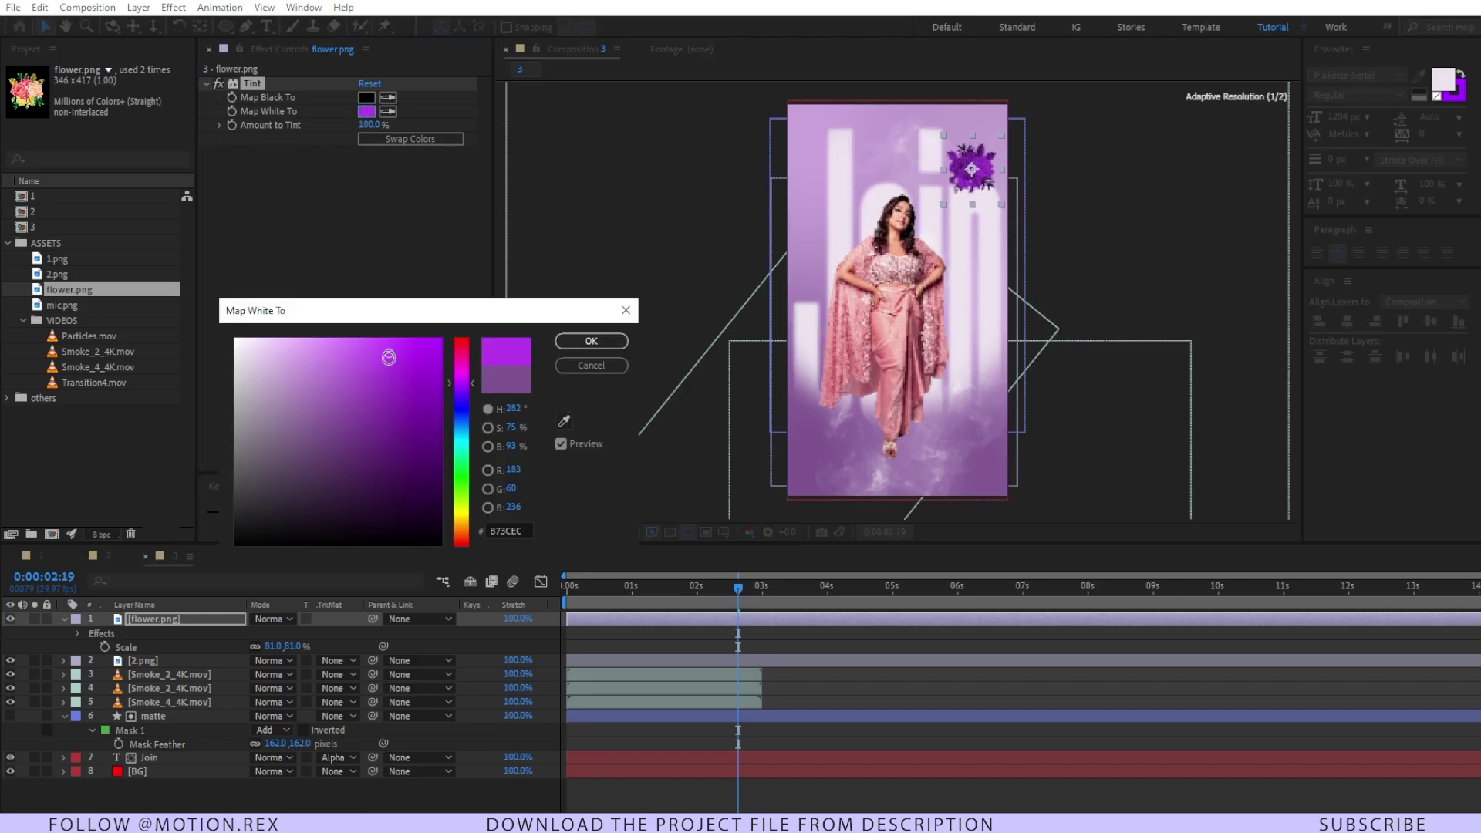
click(348, 337)
click(314, 332)
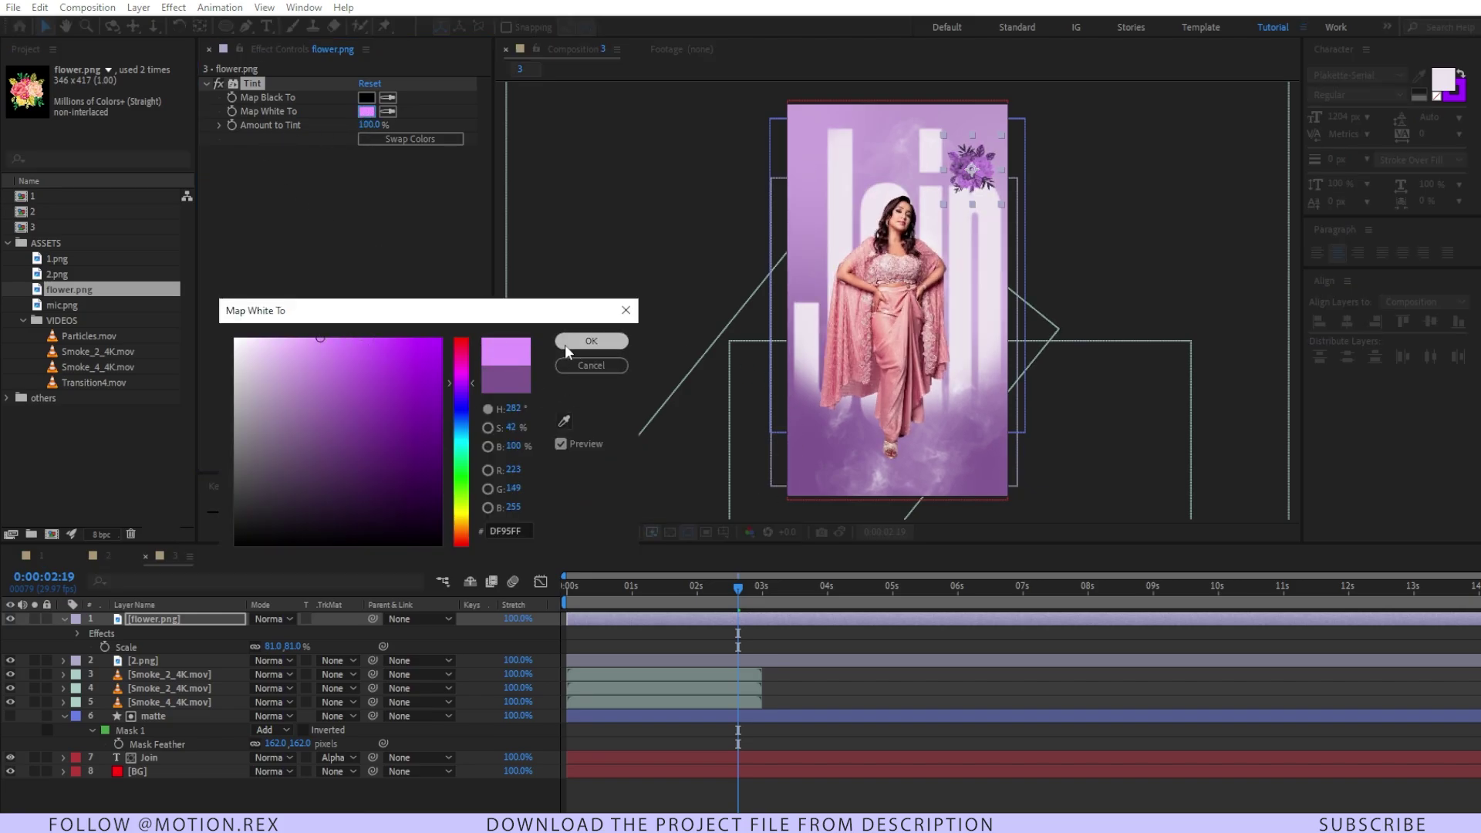
click(567, 342)
Step: Add mic.png above the flower layer and place three small copies around the singer's head, using scales of 35% and 23%
click(62, 290)
drag(61, 304, 133, 634)
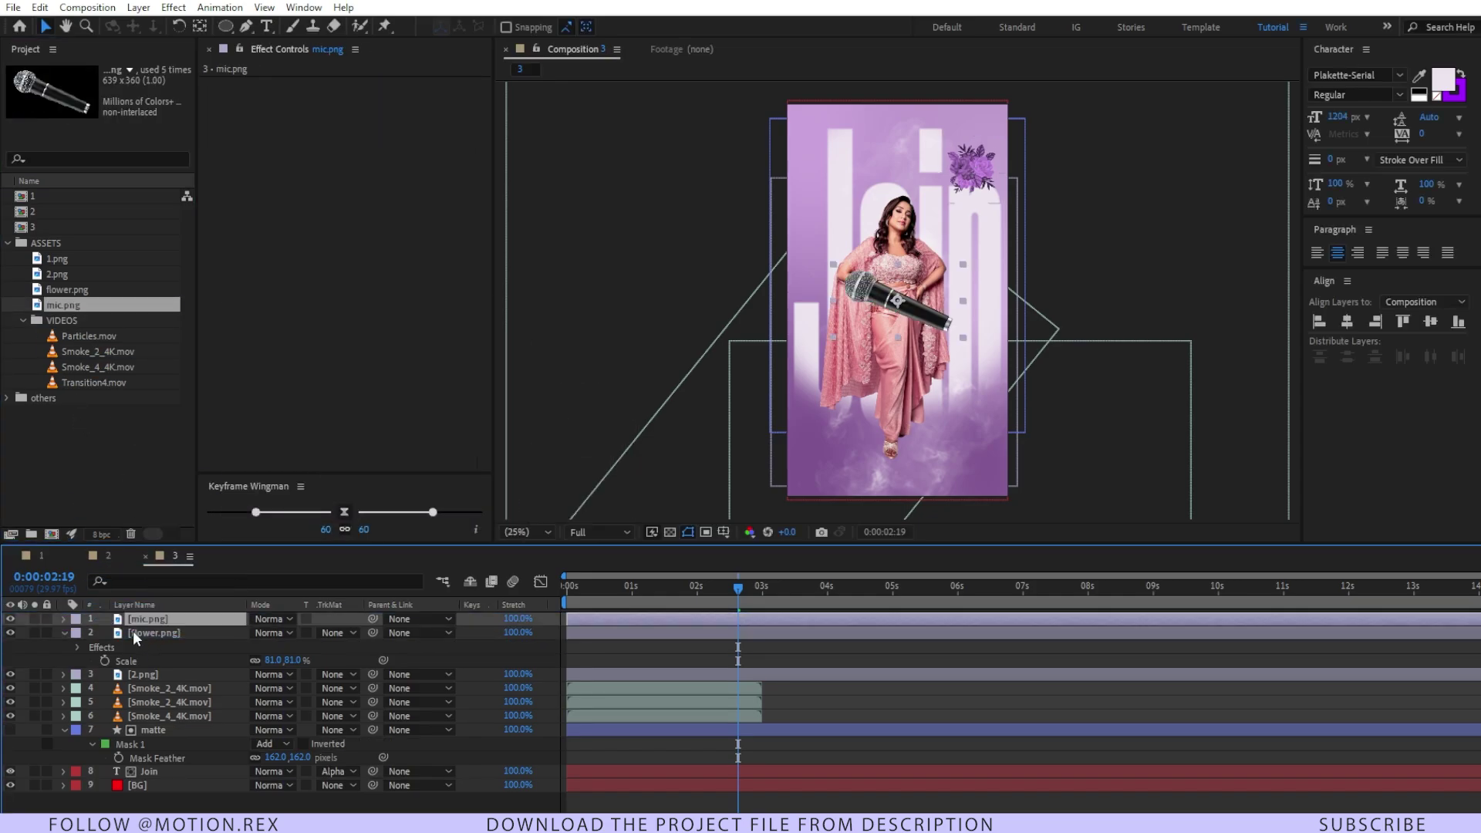
click(64, 633)
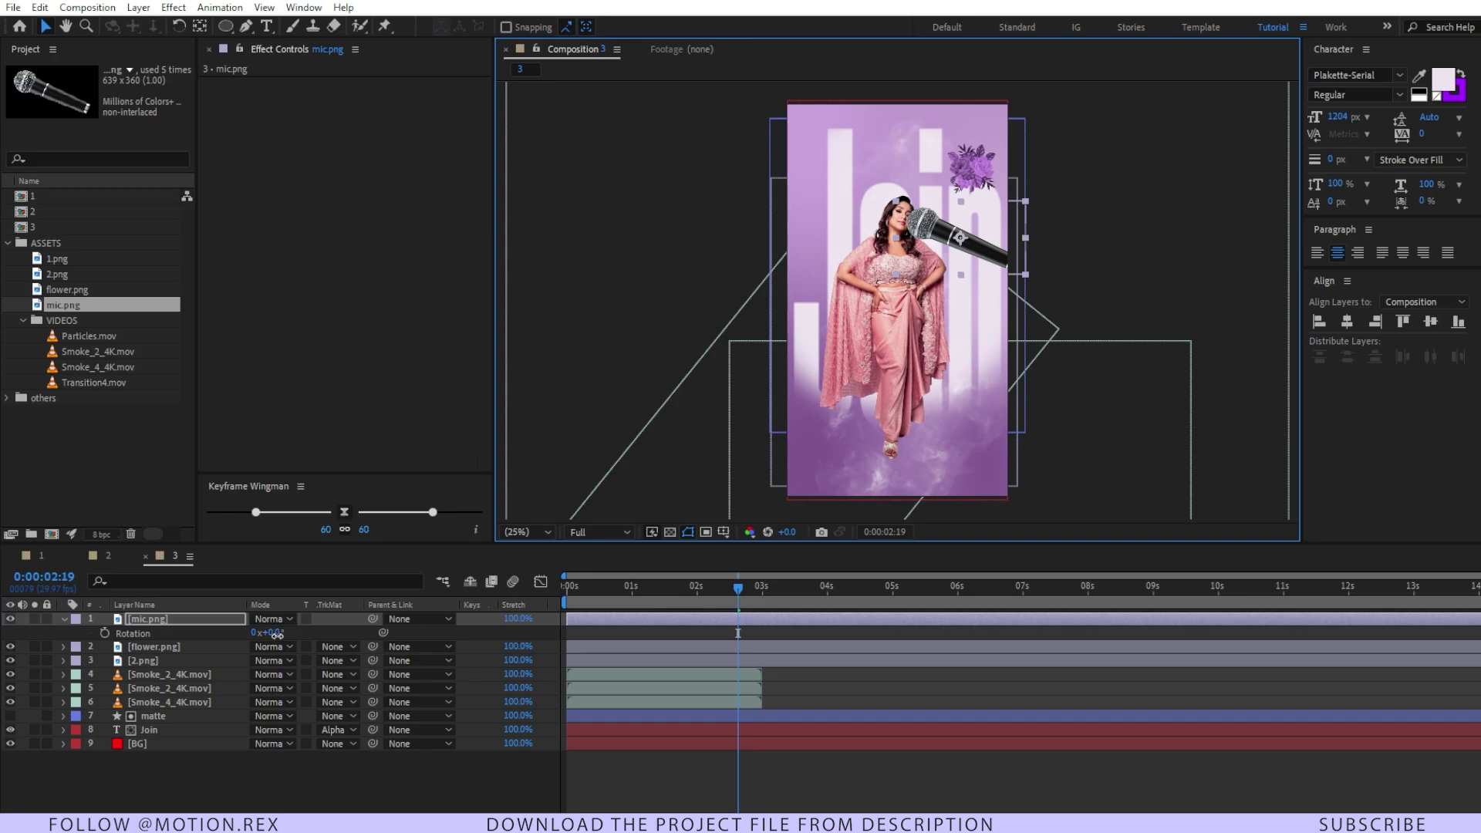
mouse_move(277, 634)
mouse_down()
mouse_move(317, 647)
mouse_move(265, 631)
mouse_up()
key(s)
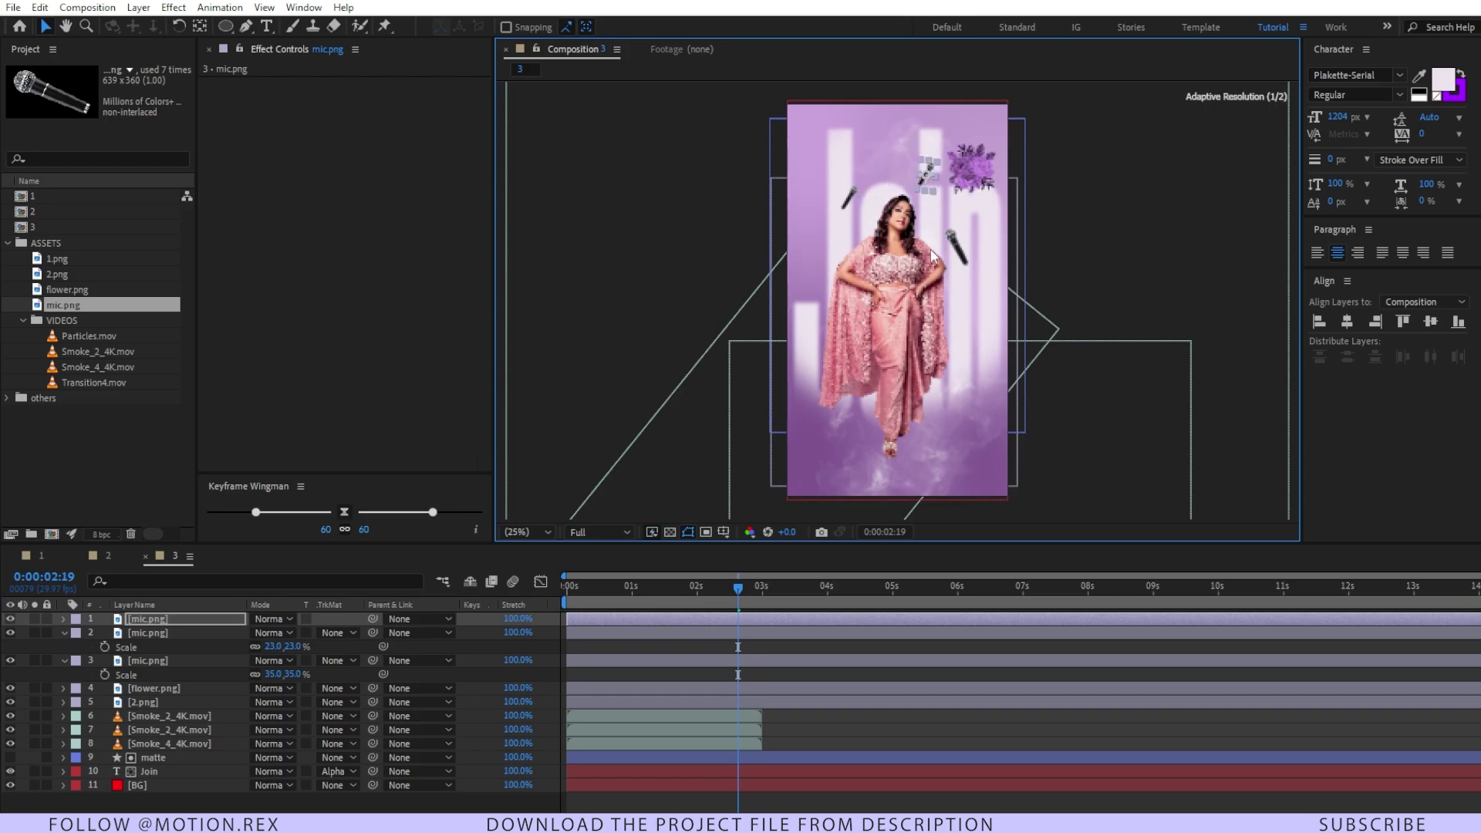
Step: Rotate the upper small microphone to 23° and the one beside the singer's shoulder to 5°, adding a large 90% microphone over her dress
key(r)
drag(293, 636, 228, 650)
click(963, 258)
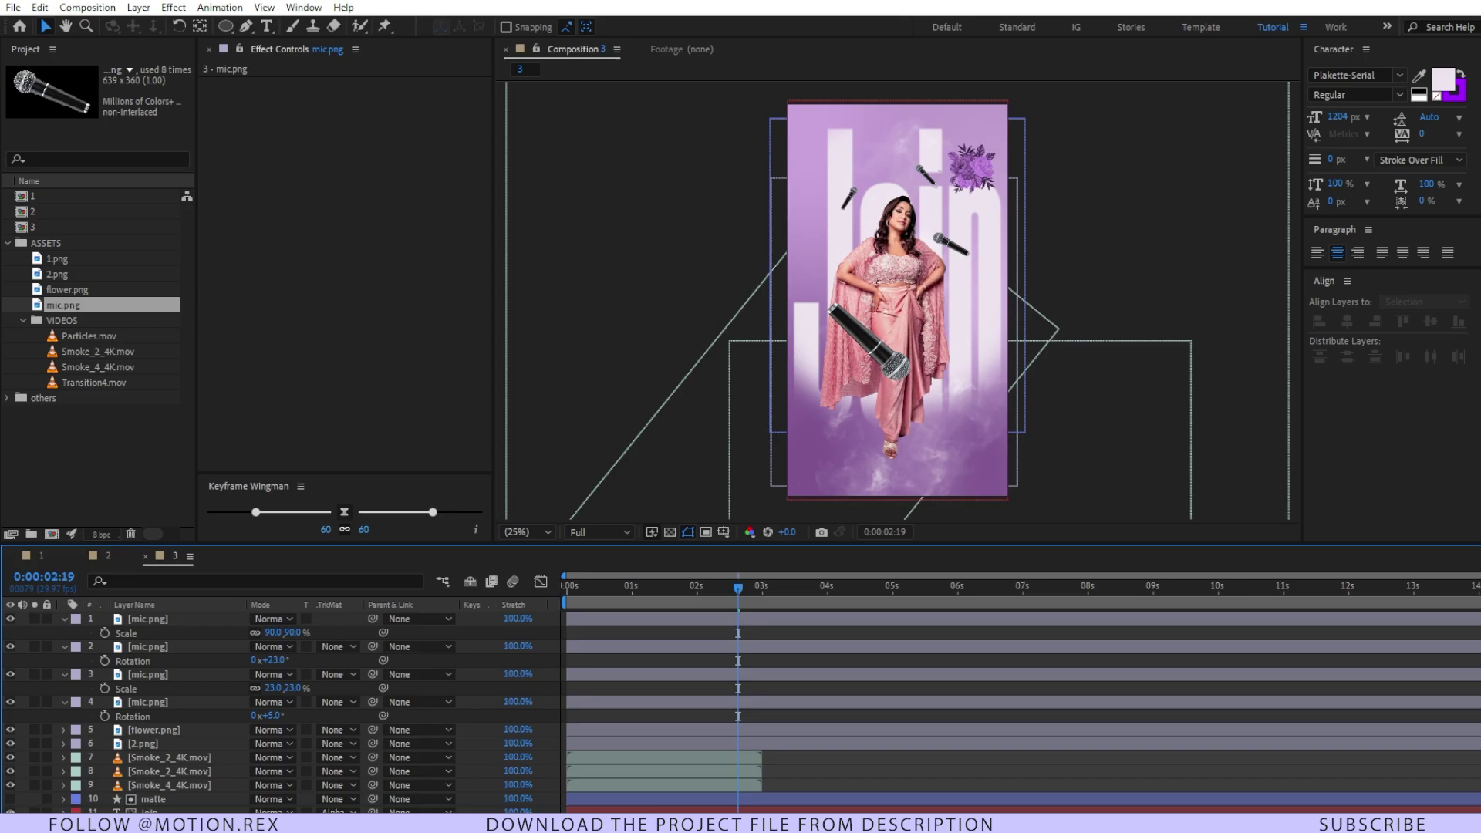
Step: Set the label colour of all four microphone layers to Yellow
click(165, 618)
shift+click(164, 705)
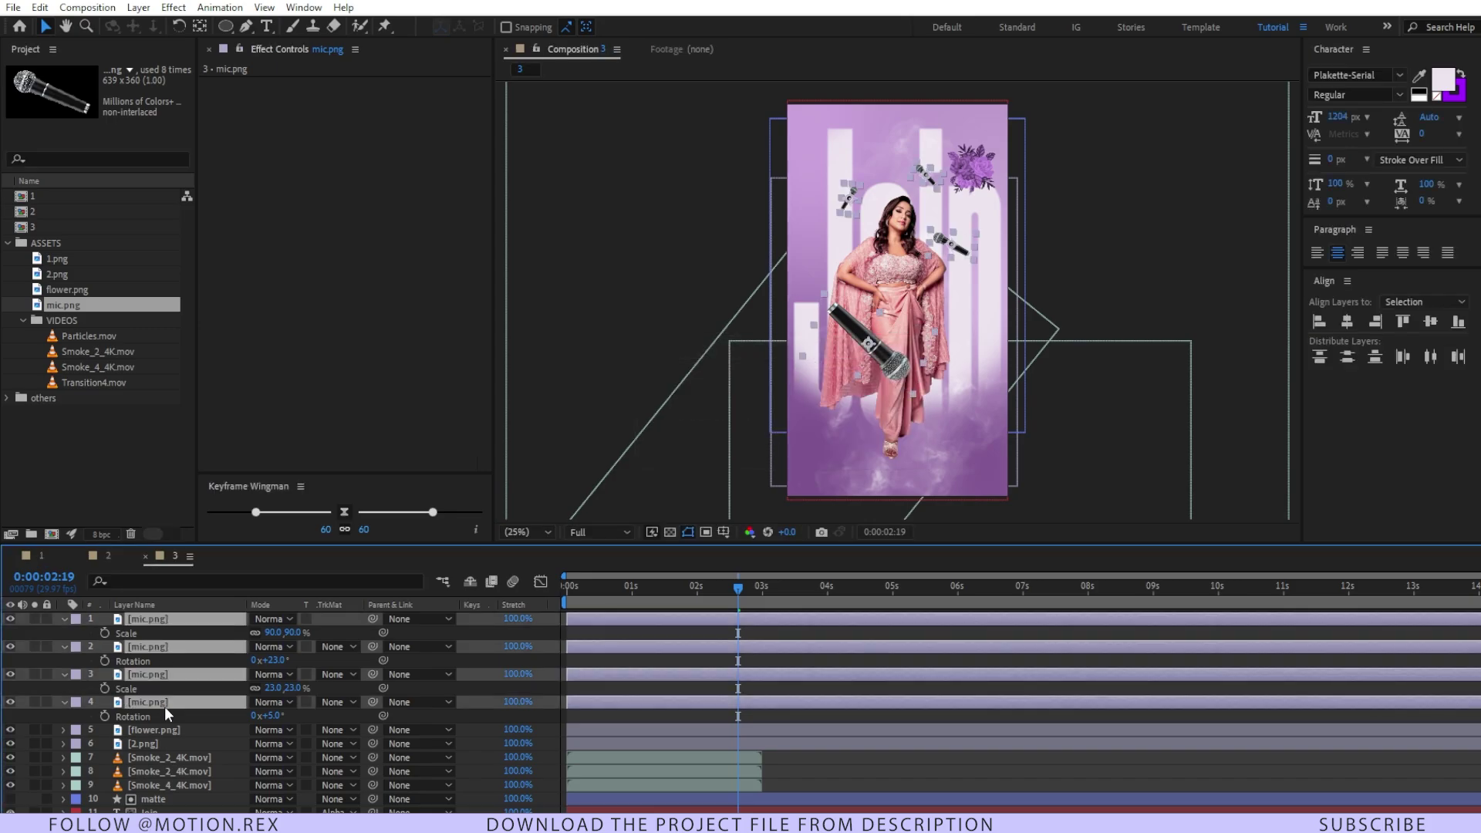
click(75, 620)
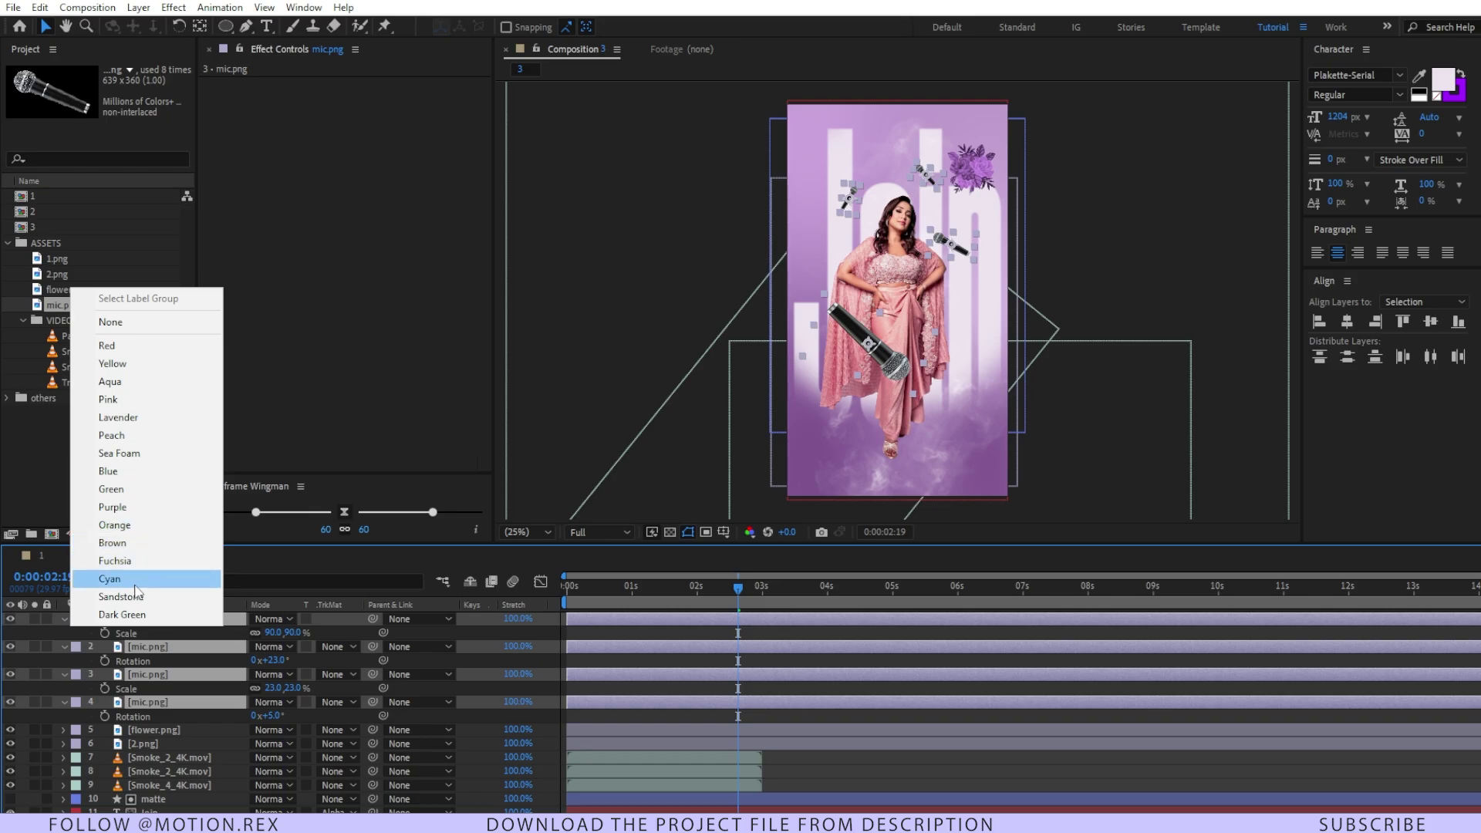
click(124, 367)
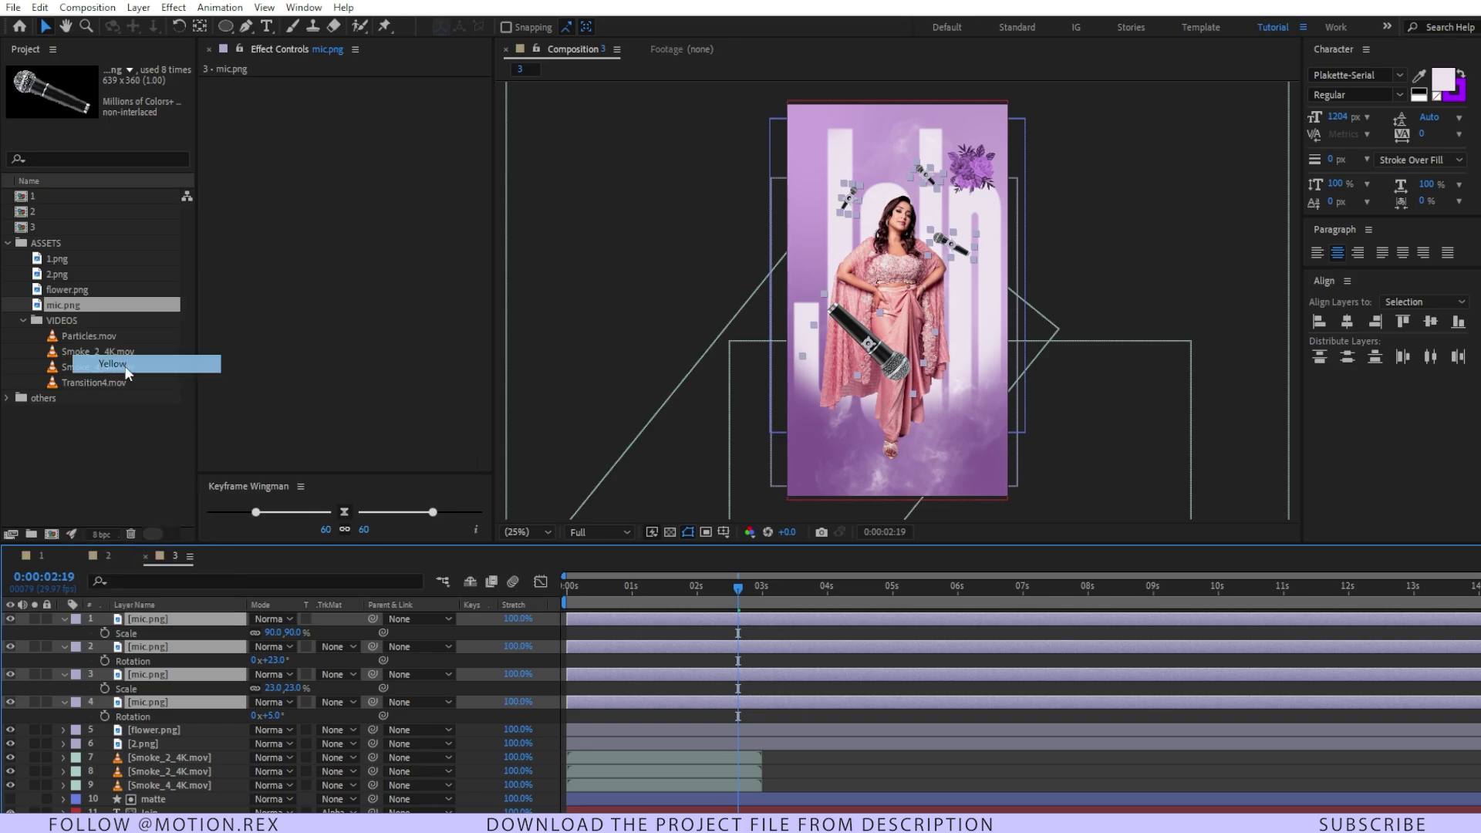
click(686, 715)
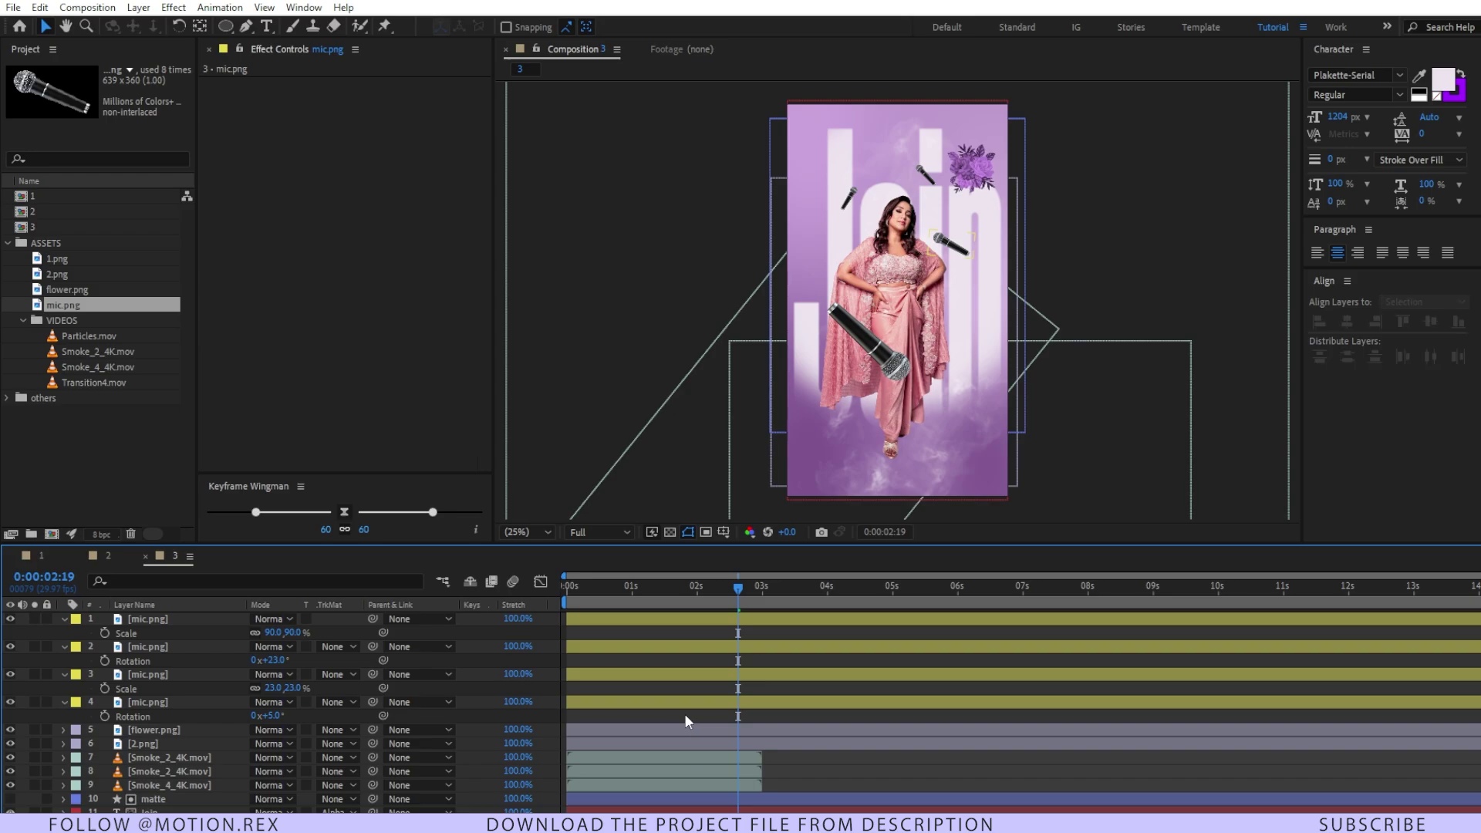
Step: Lock the large microphone layer
click(171, 625)
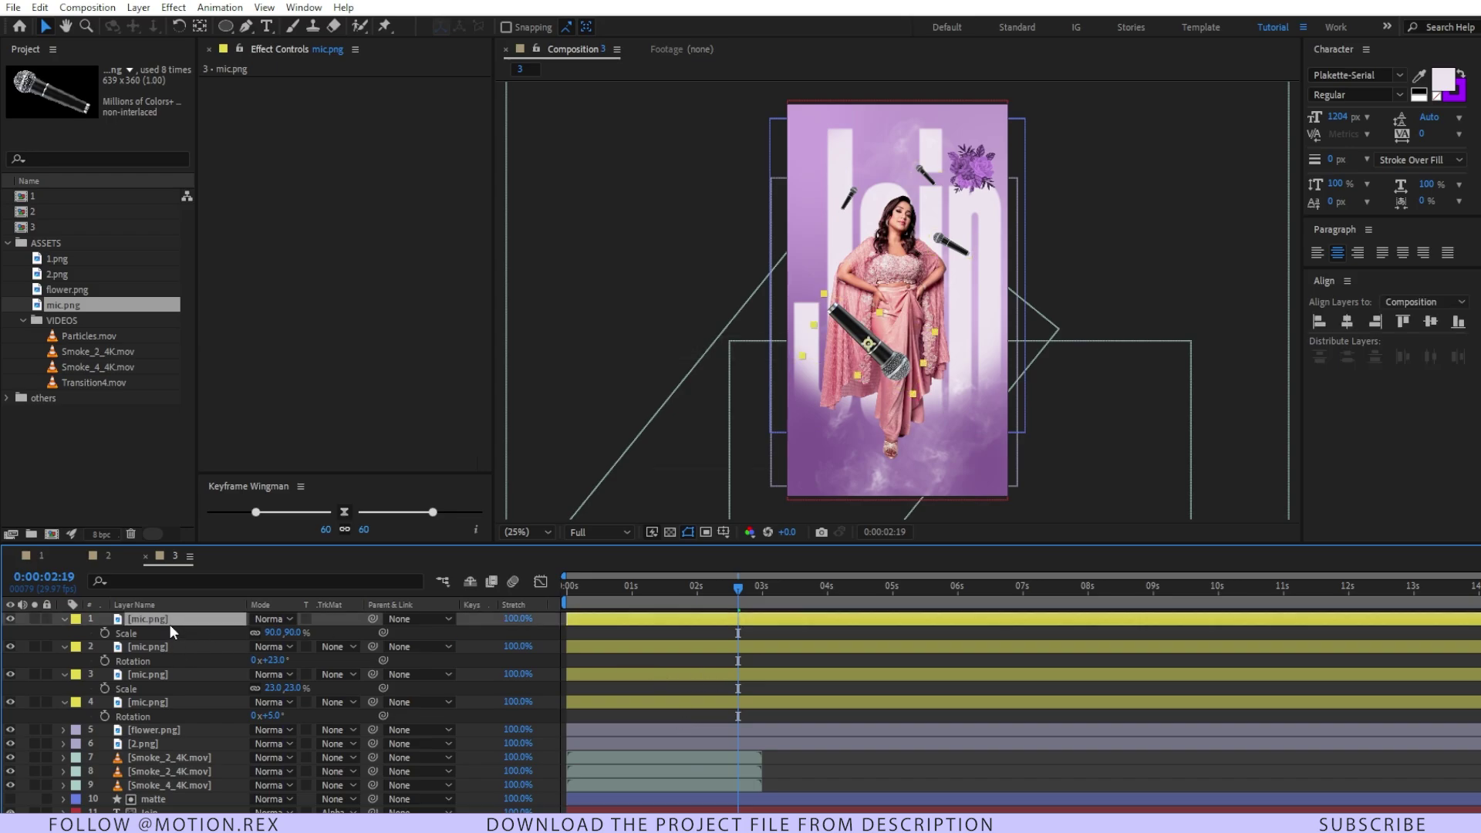
click(47, 619)
click(985, 395)
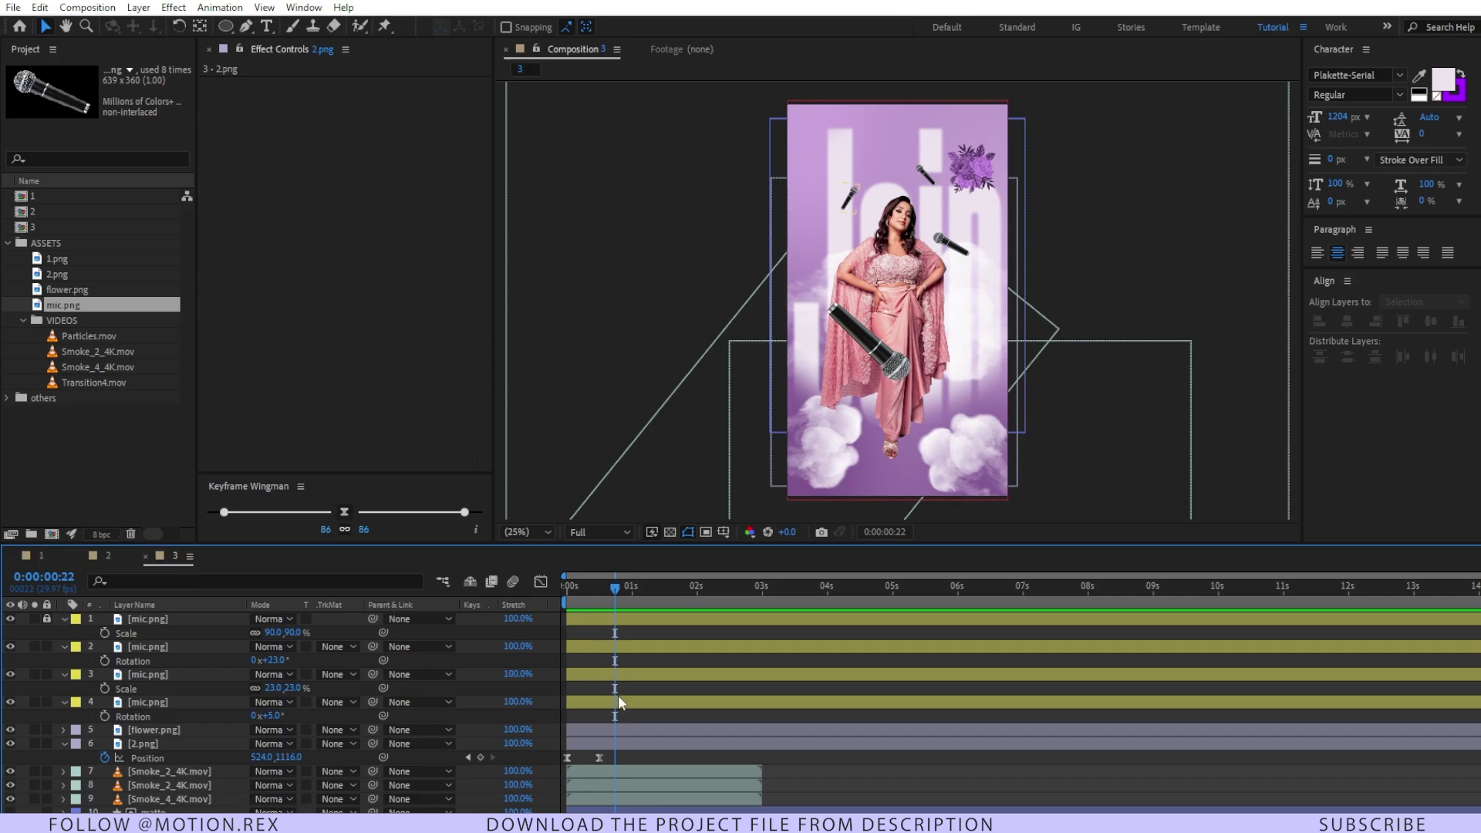
Step: Set Position and Rotation keyframes at 0:00:00:22 on the three small microphone layers and reveal their keyframes
click(617, 696)
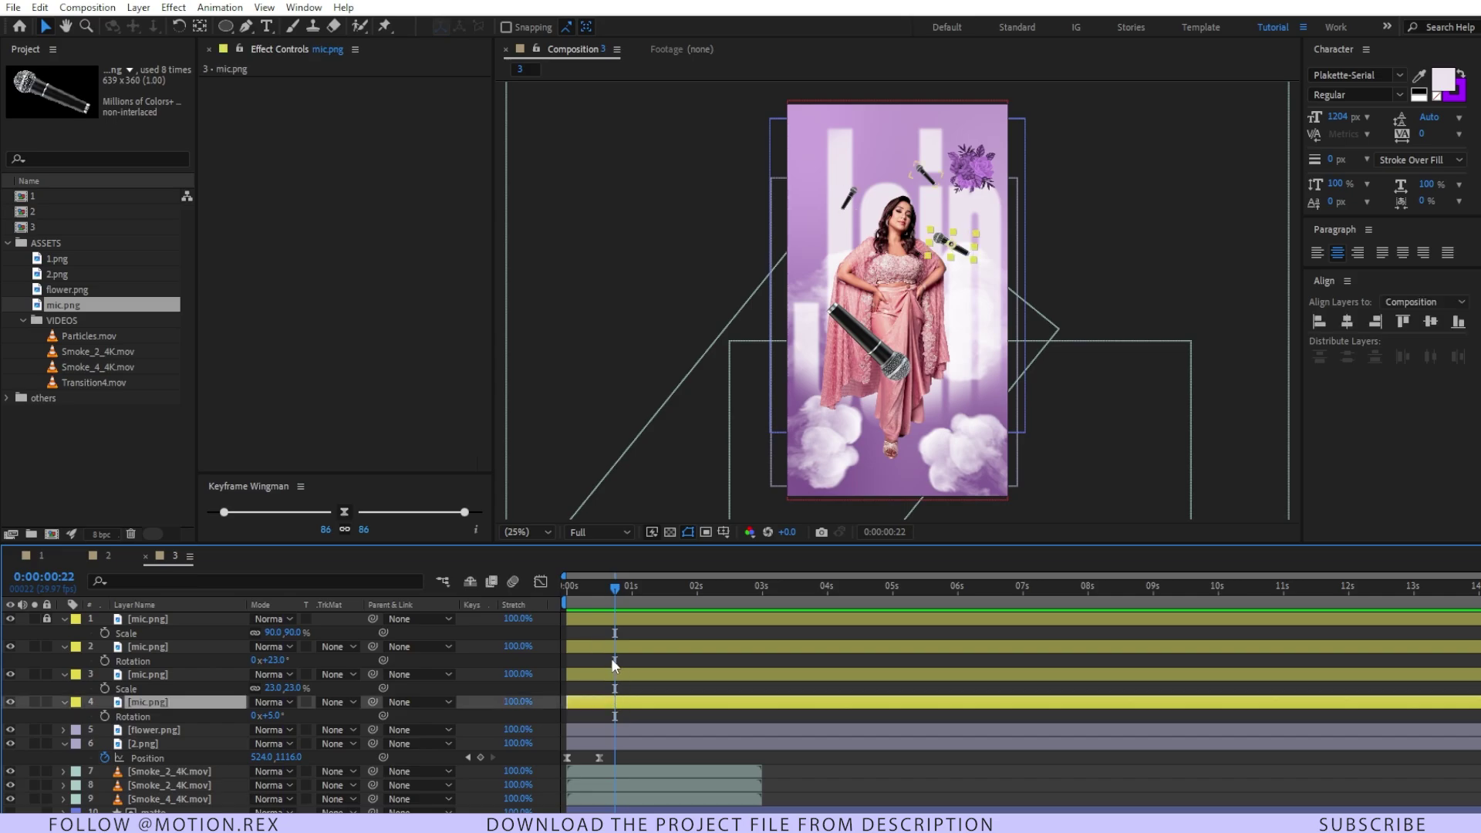
shift+click(616, 659)
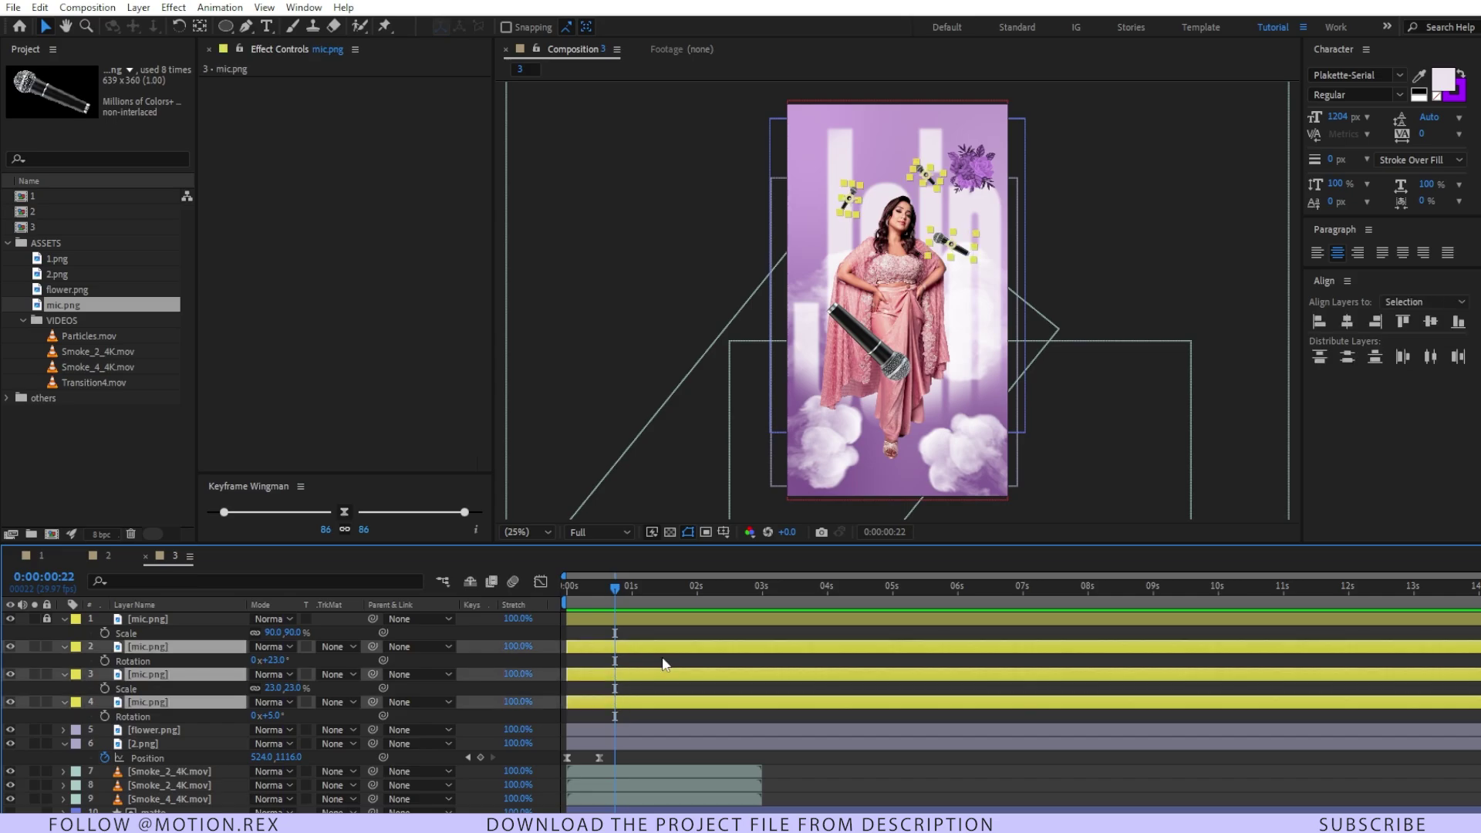
key(alt+shift+p)
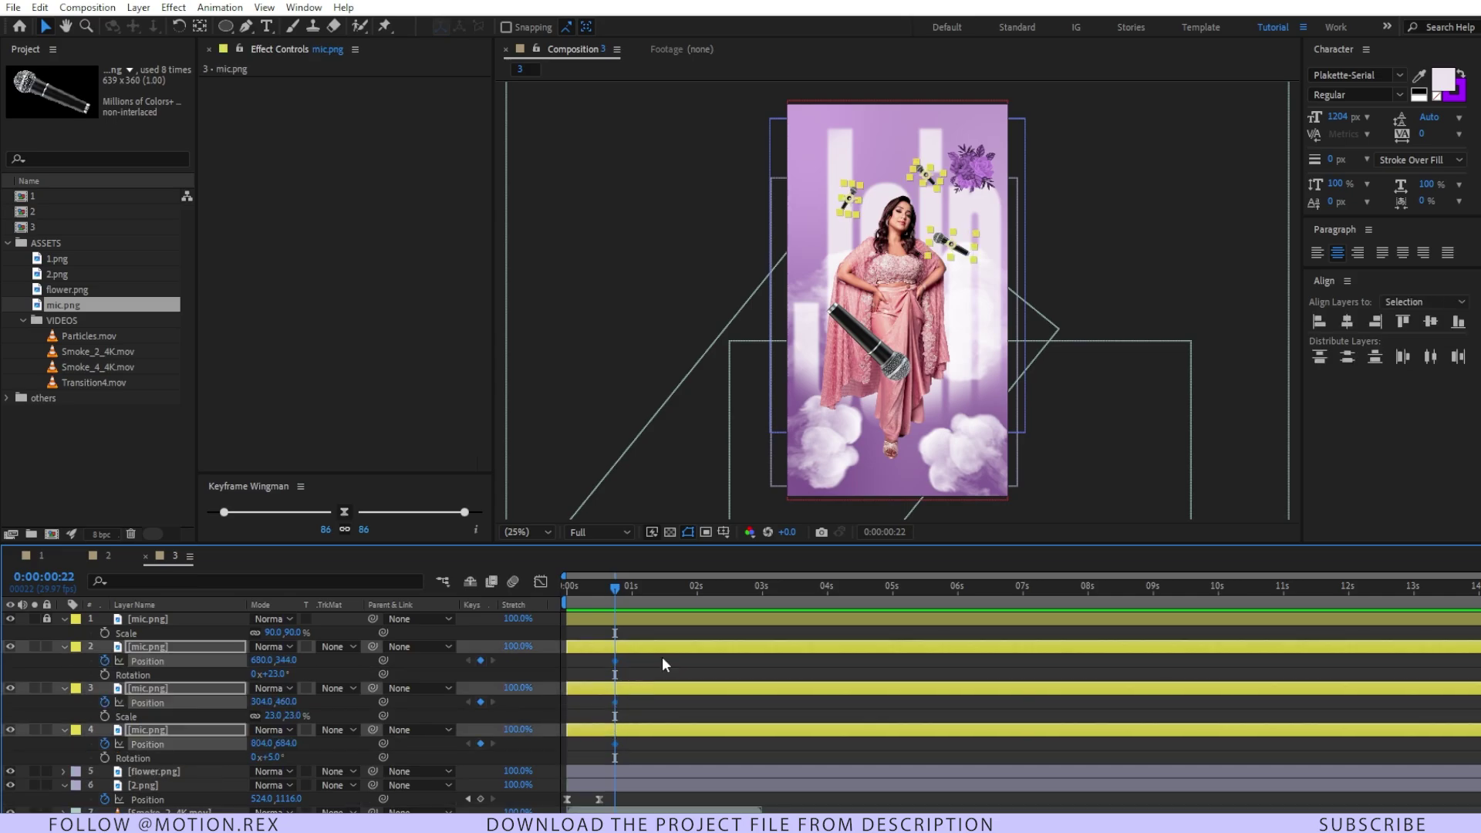
key(alt+shift+r)
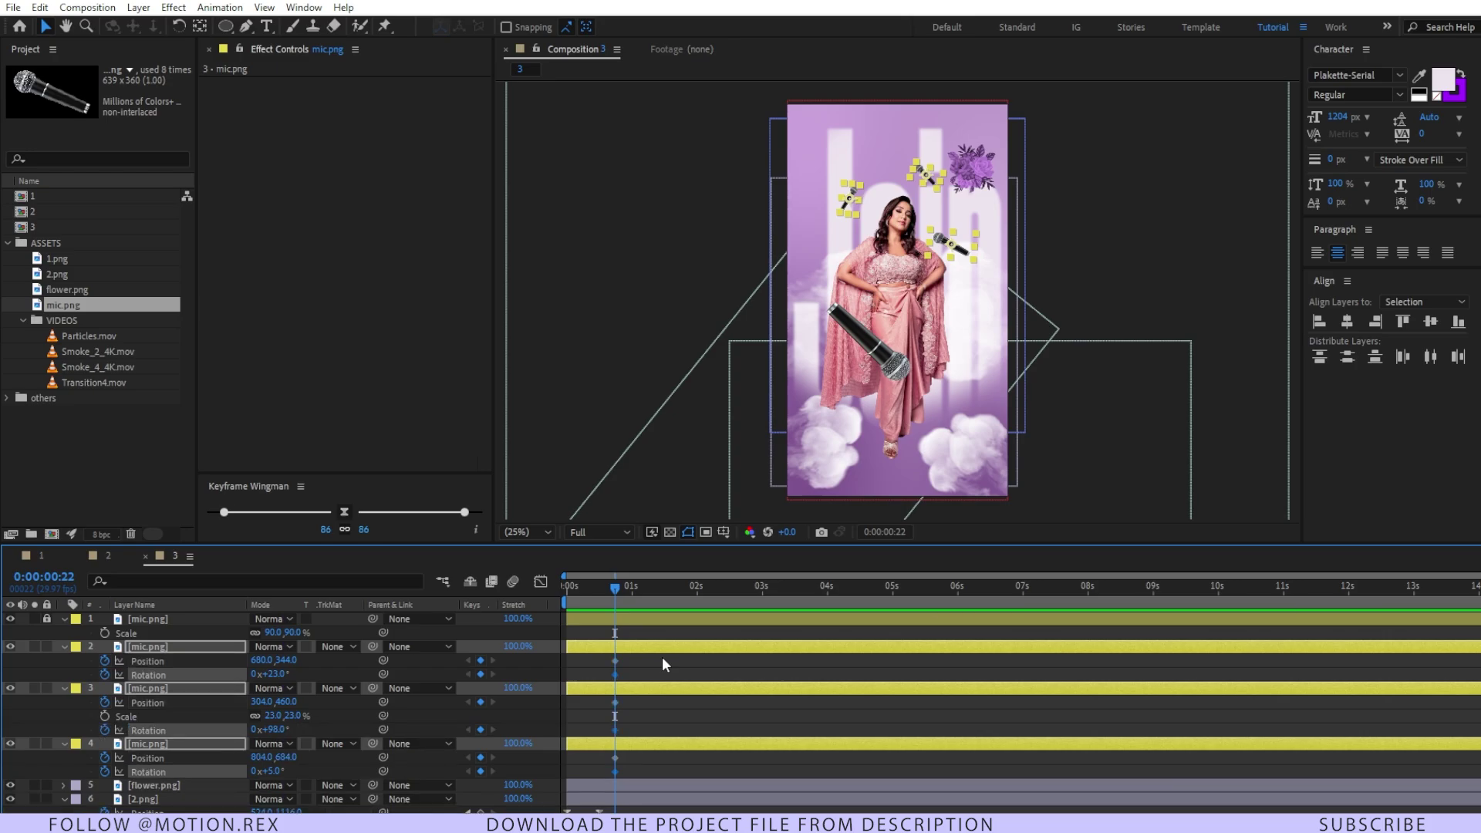
key(u)
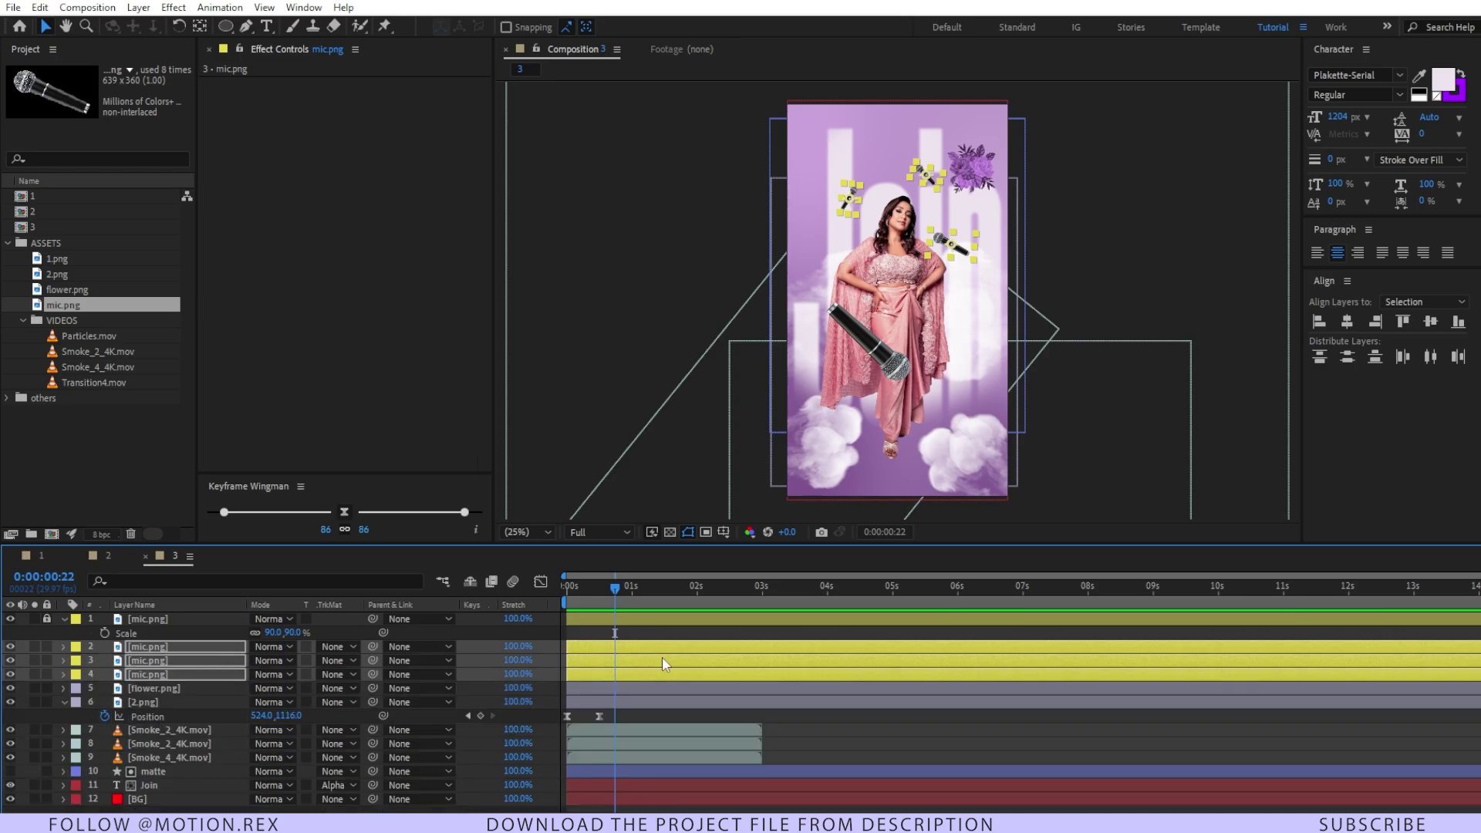
key(u)
click(662, 668)
Step: At 0:00:00:15, move the three small microphones onto the singer's upper body so they start from her chest
drag(615, 591, 600, 591)
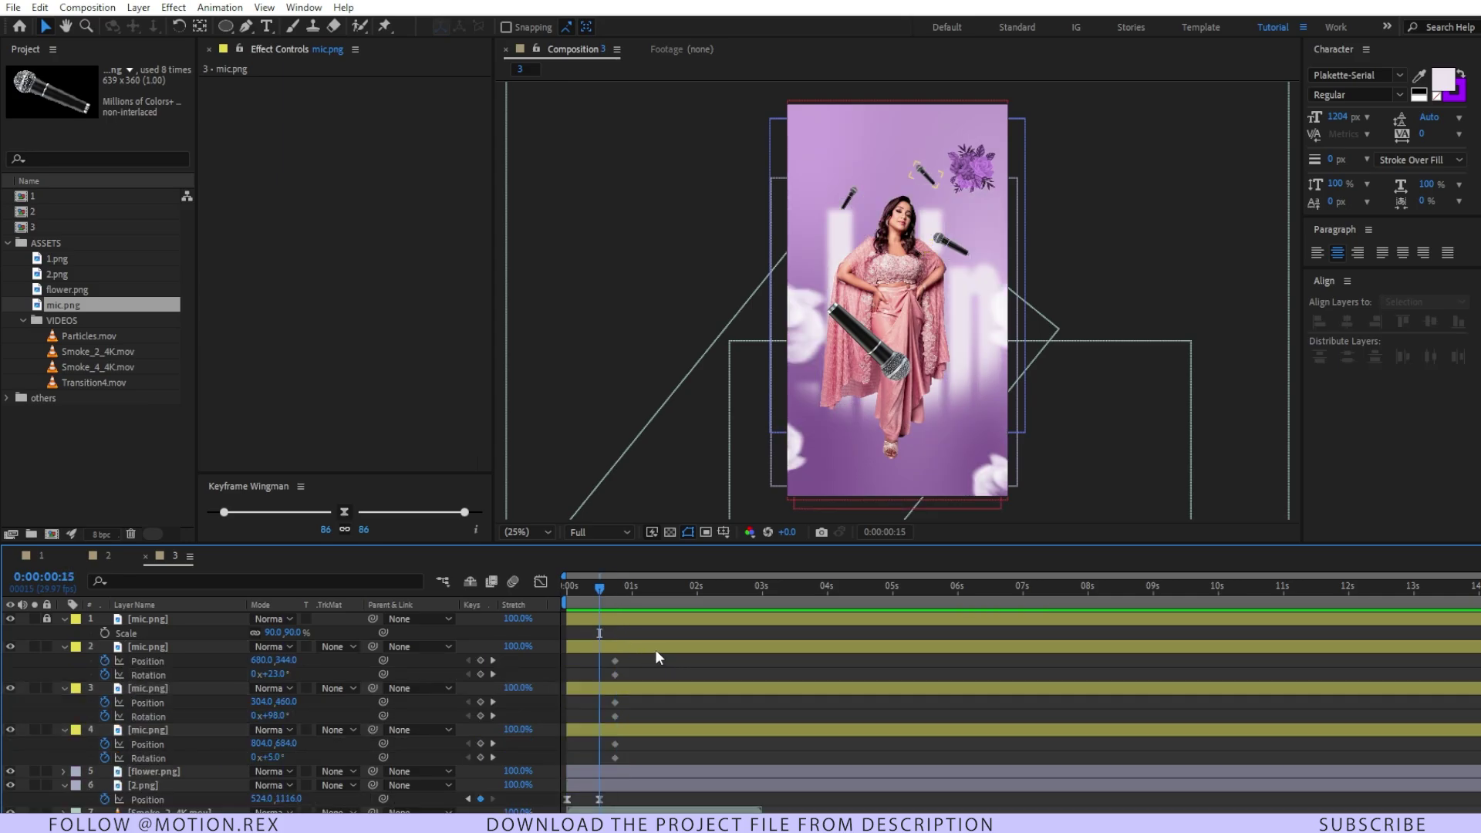
click(655, 649)
drag(950, 245, 904, 278)
drag(927, 176, 899, 255)
drag(849, 201, 881, 262)
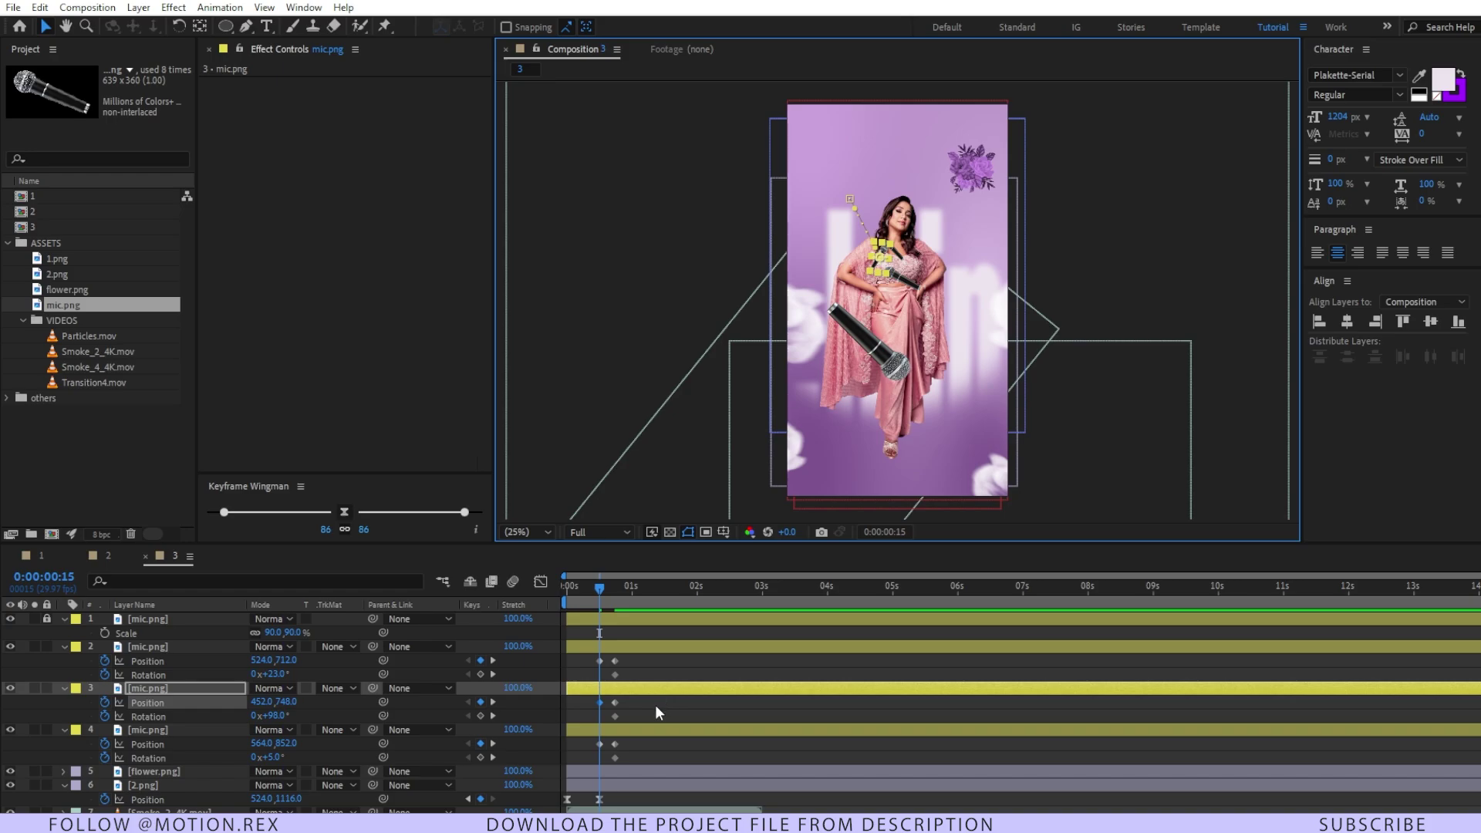
Step: At 0:00:01:12, drift the small microphones outward to positions 864,656 for the shoulder one, 744,242 for the upper one and 242,426 for the left one
click(613, 587)
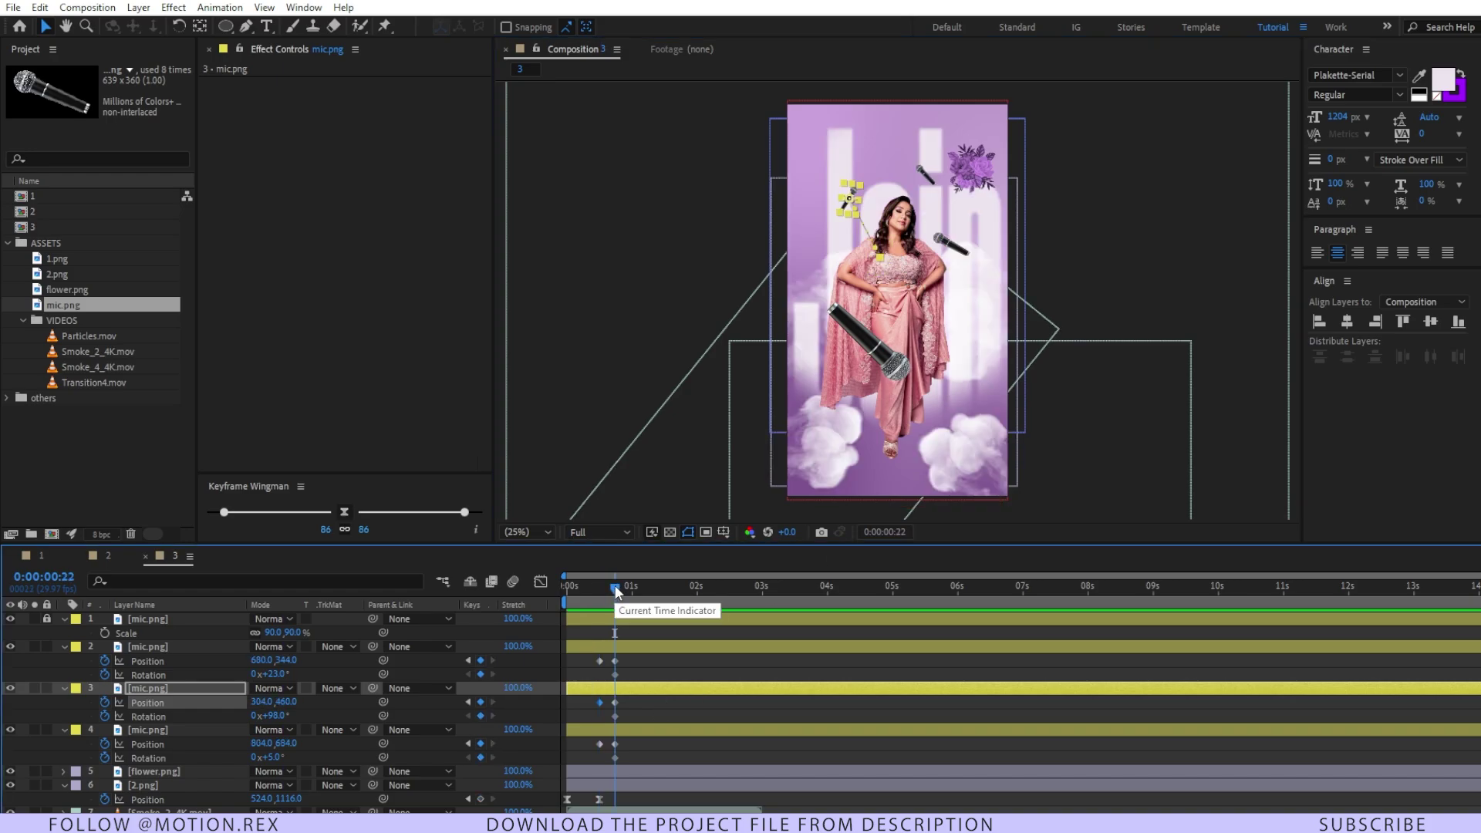
key(space)
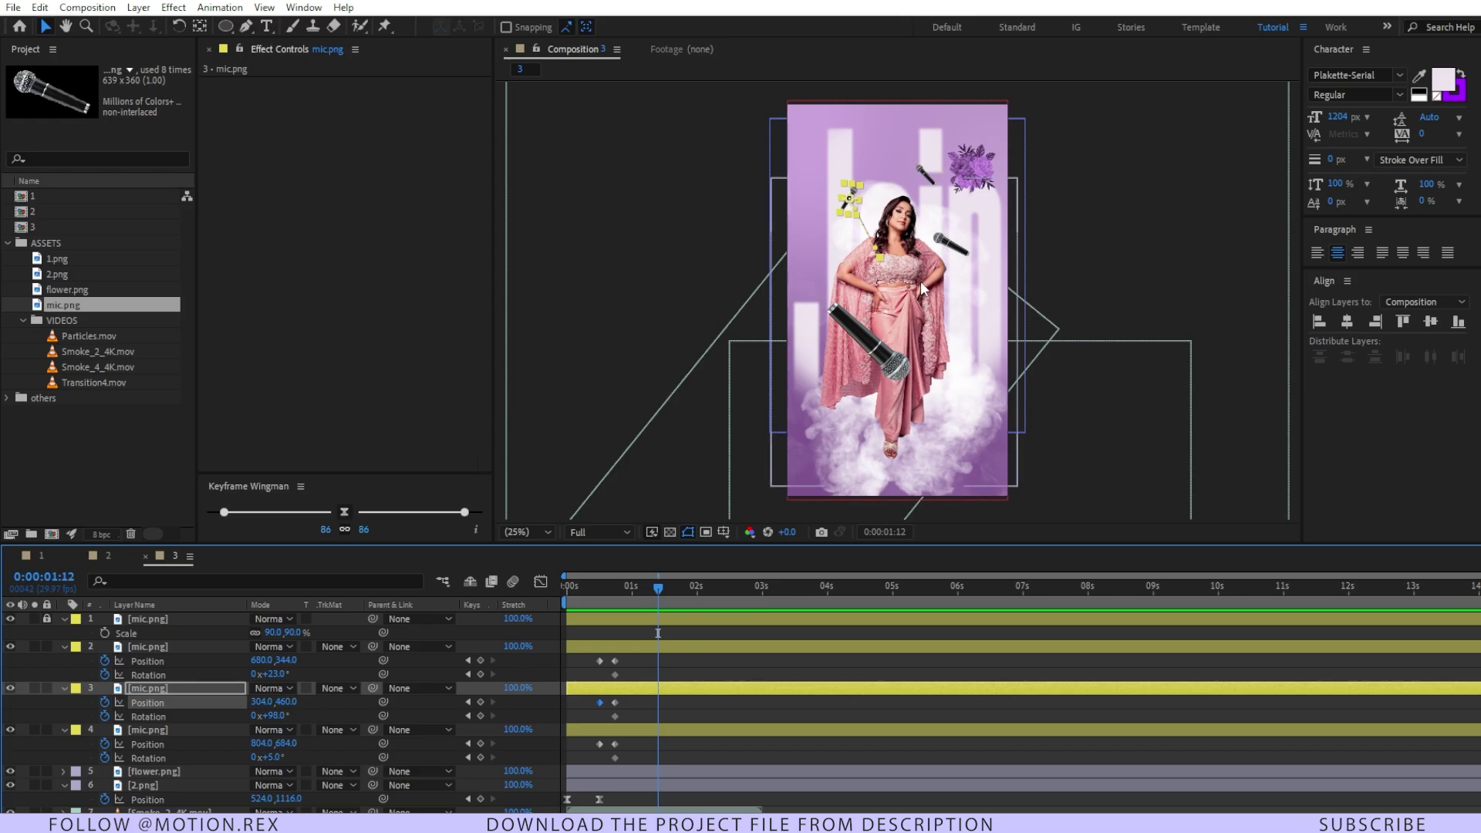
click(957, 247)
drag(956, 247, 968, 242)
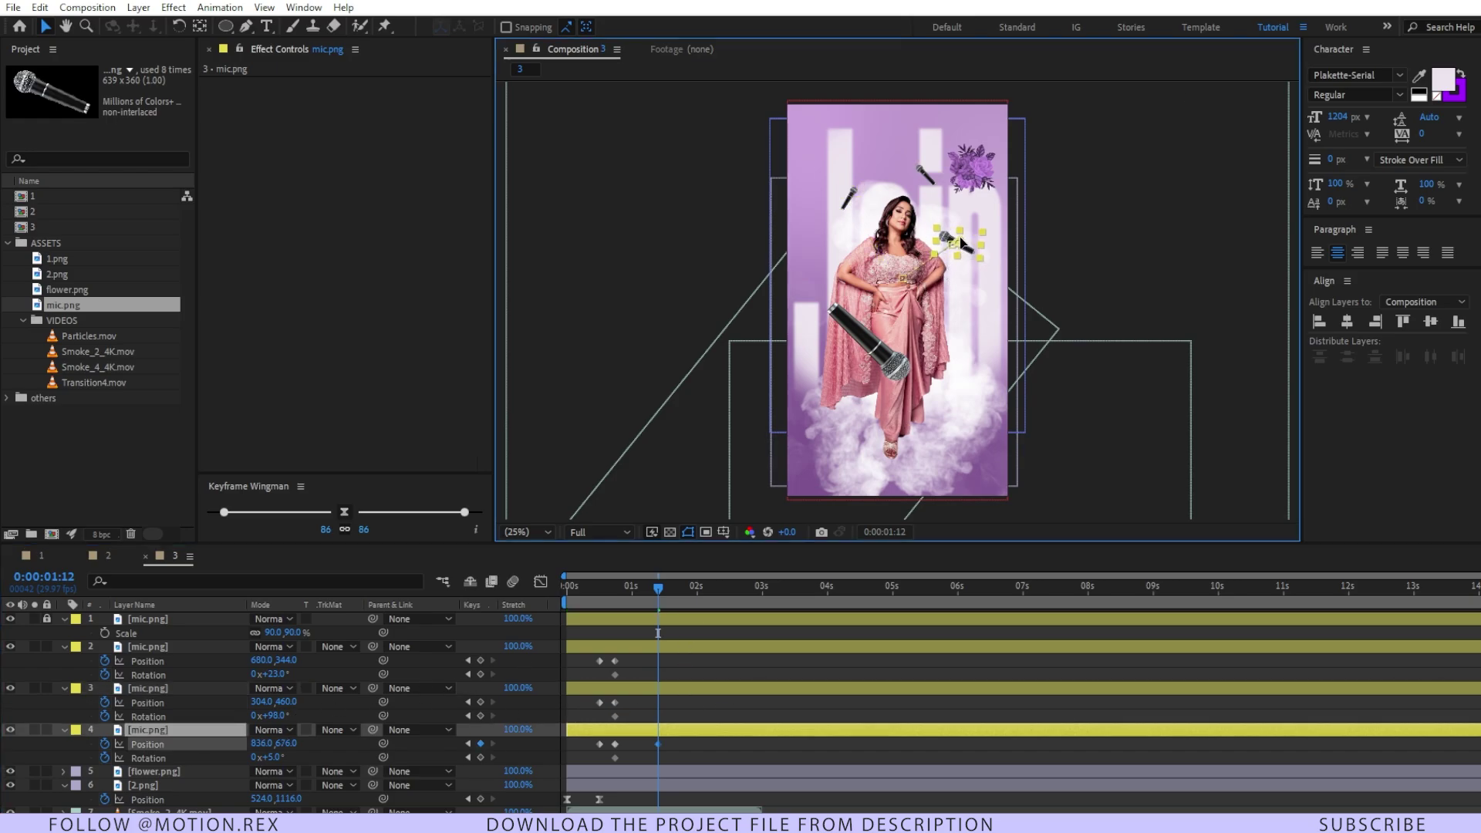
click(928, 176)
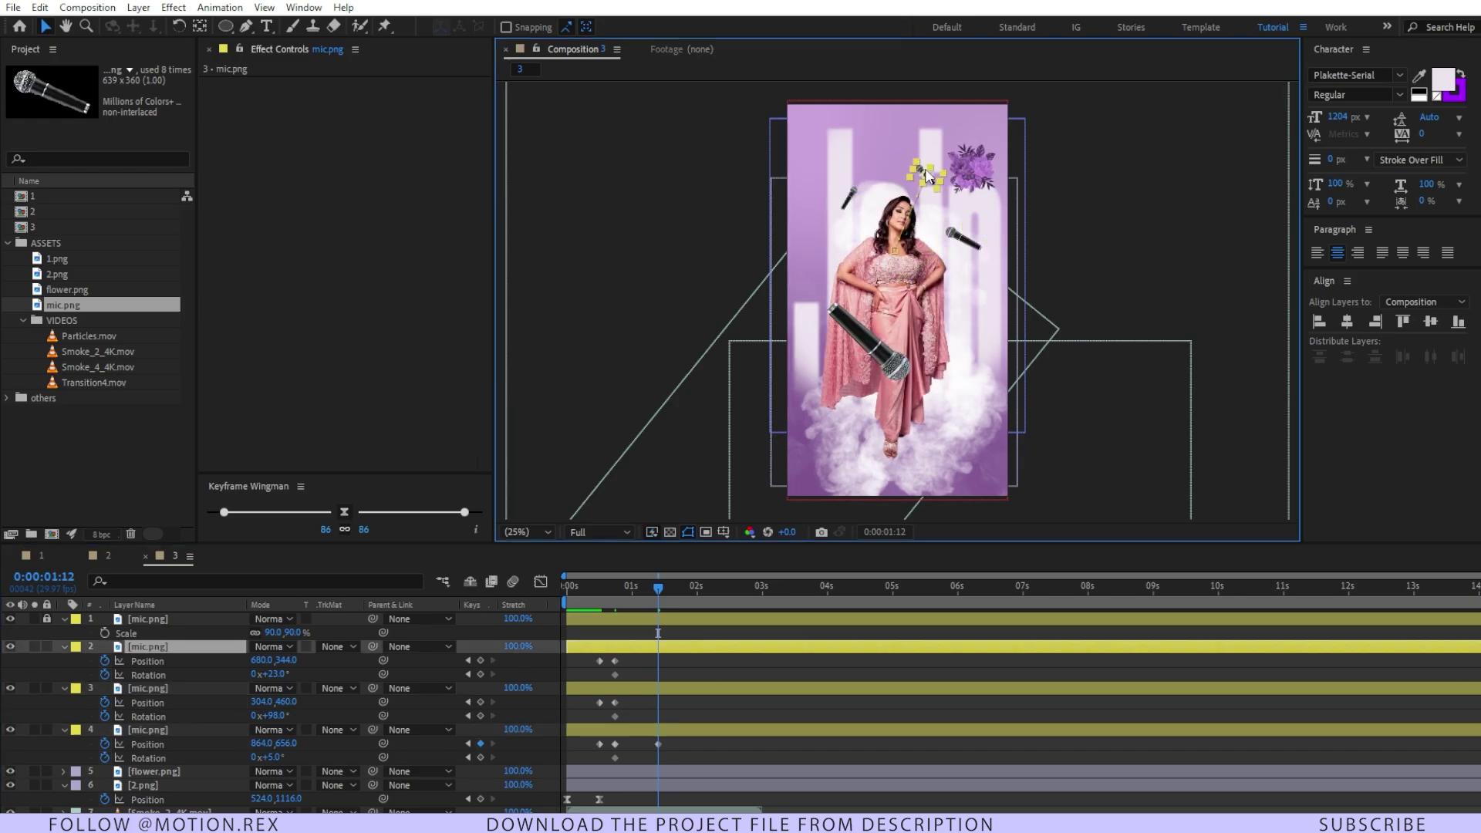
drag(928, 176, 931, 169)
scroll(933, 182, up, 2)
drag(911, 223, 936, 184)
drag(779, 276, 756, 263)
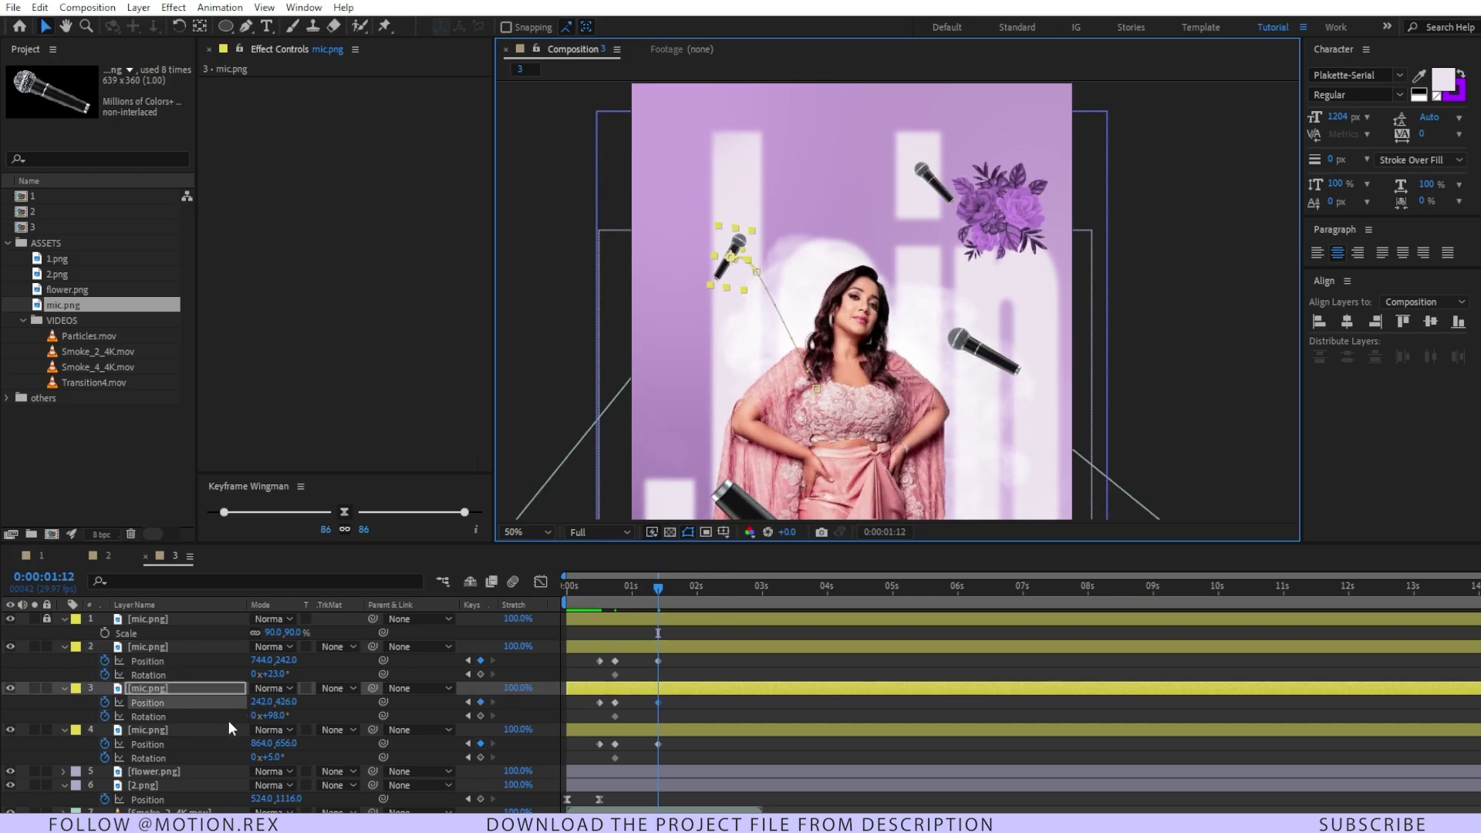
Step: At 0:00:01:12, set the small microphones' rotations to 92° (upper), 168° (left) and 104° (shoulder), and preview the motion
drag(275, 676, 333, 668)
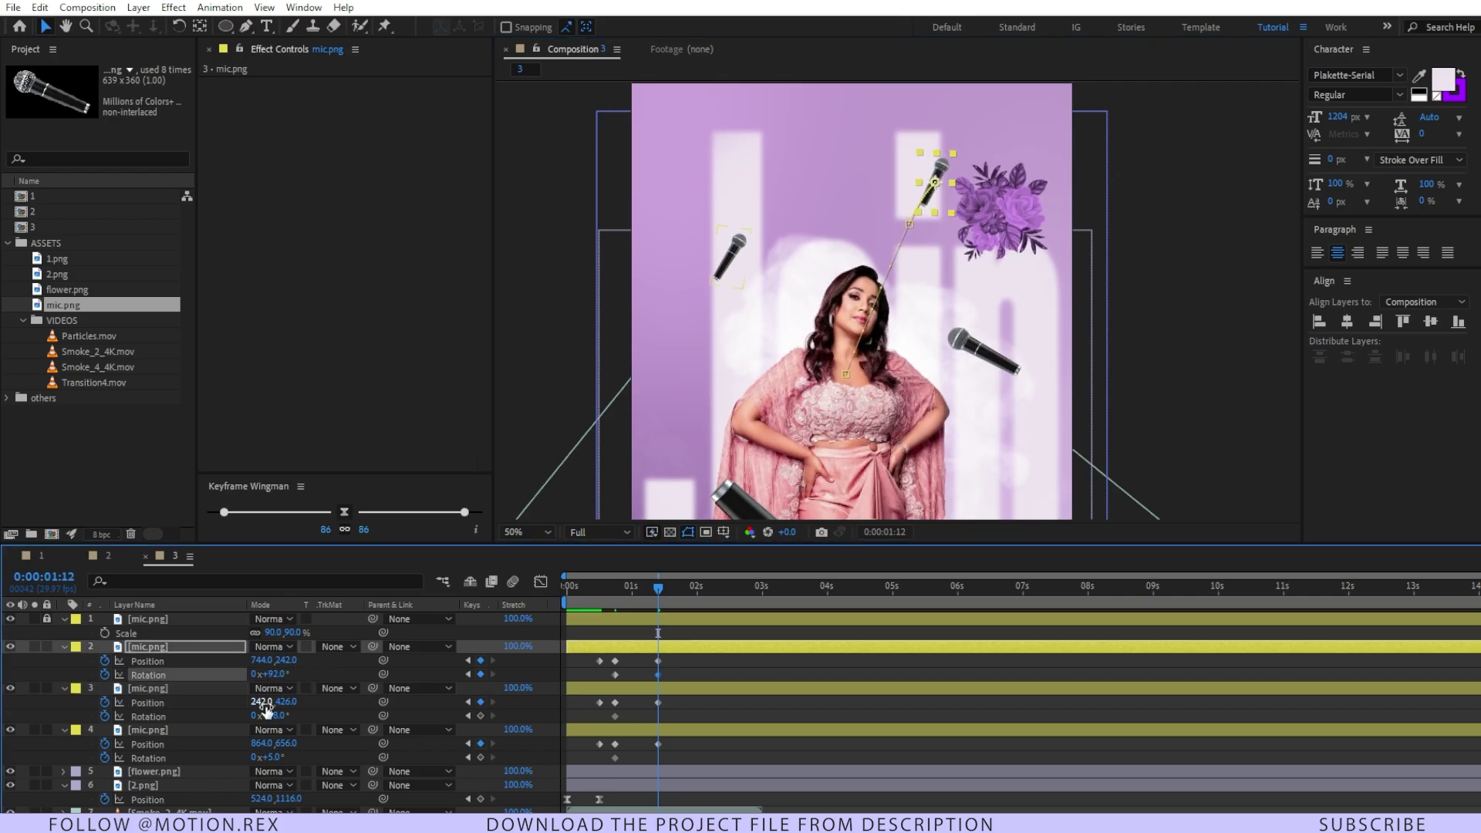
drag(274, 717, 336, 721)
drag(271, 758, 358, 771)
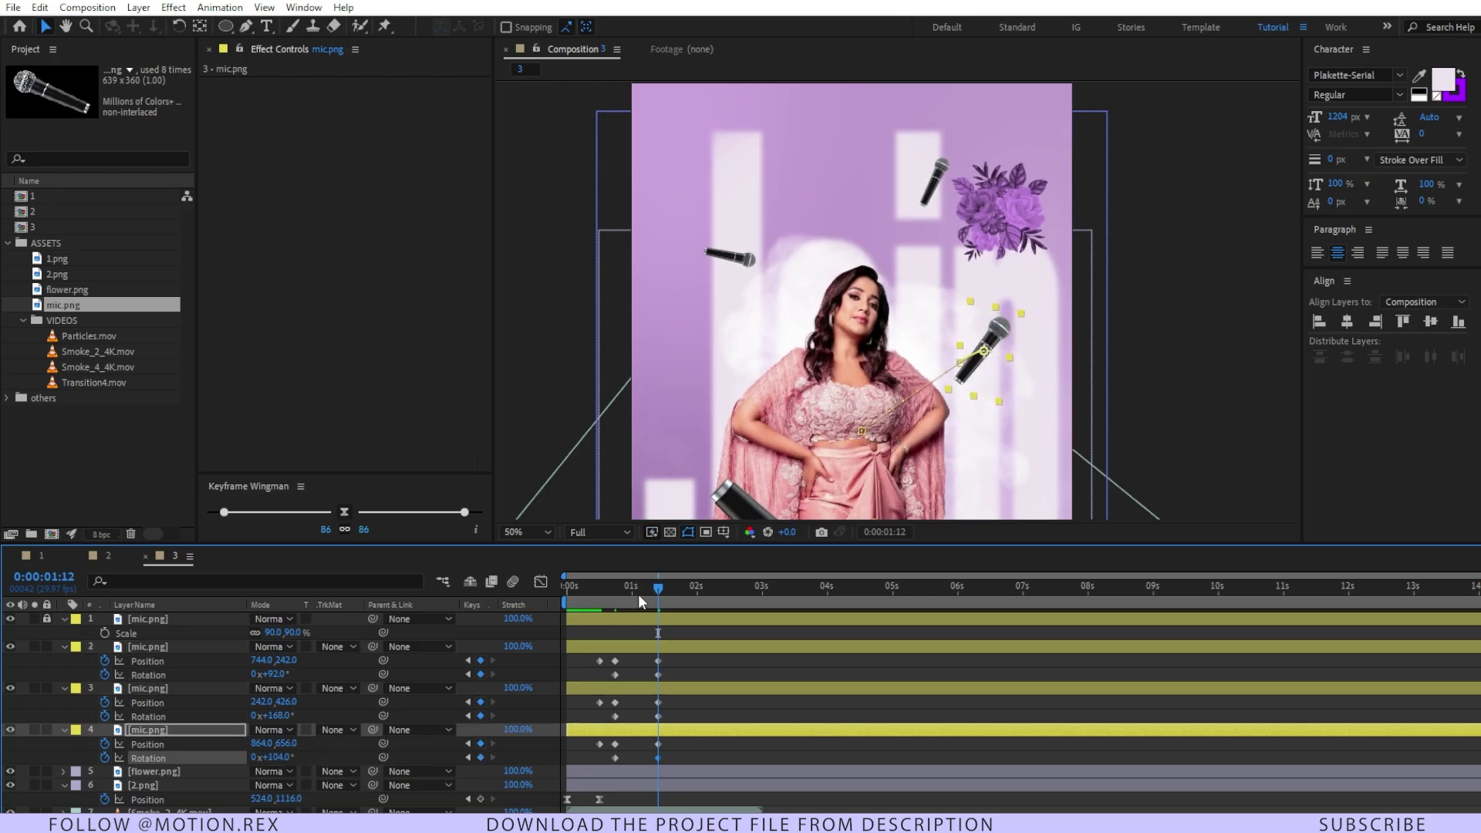
drag(637, 594, 576, 594)
key(space)
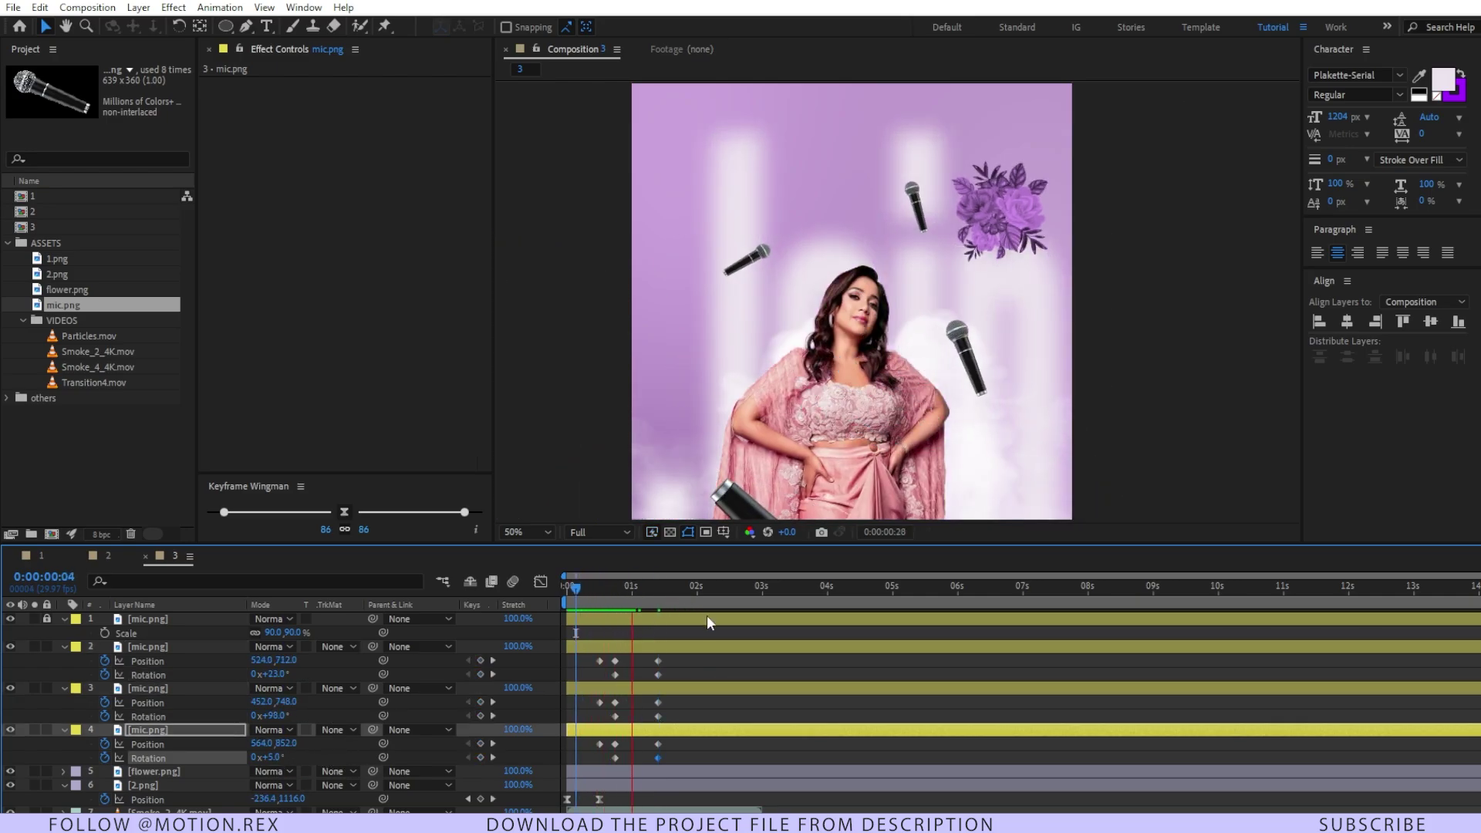
key(space)
Step: Move the final Position and Rotation keyframes of the three small microphones from 0:00:01:12 to the 2-second mark
click(615, 674)
drag(627, 658, 612, 680)
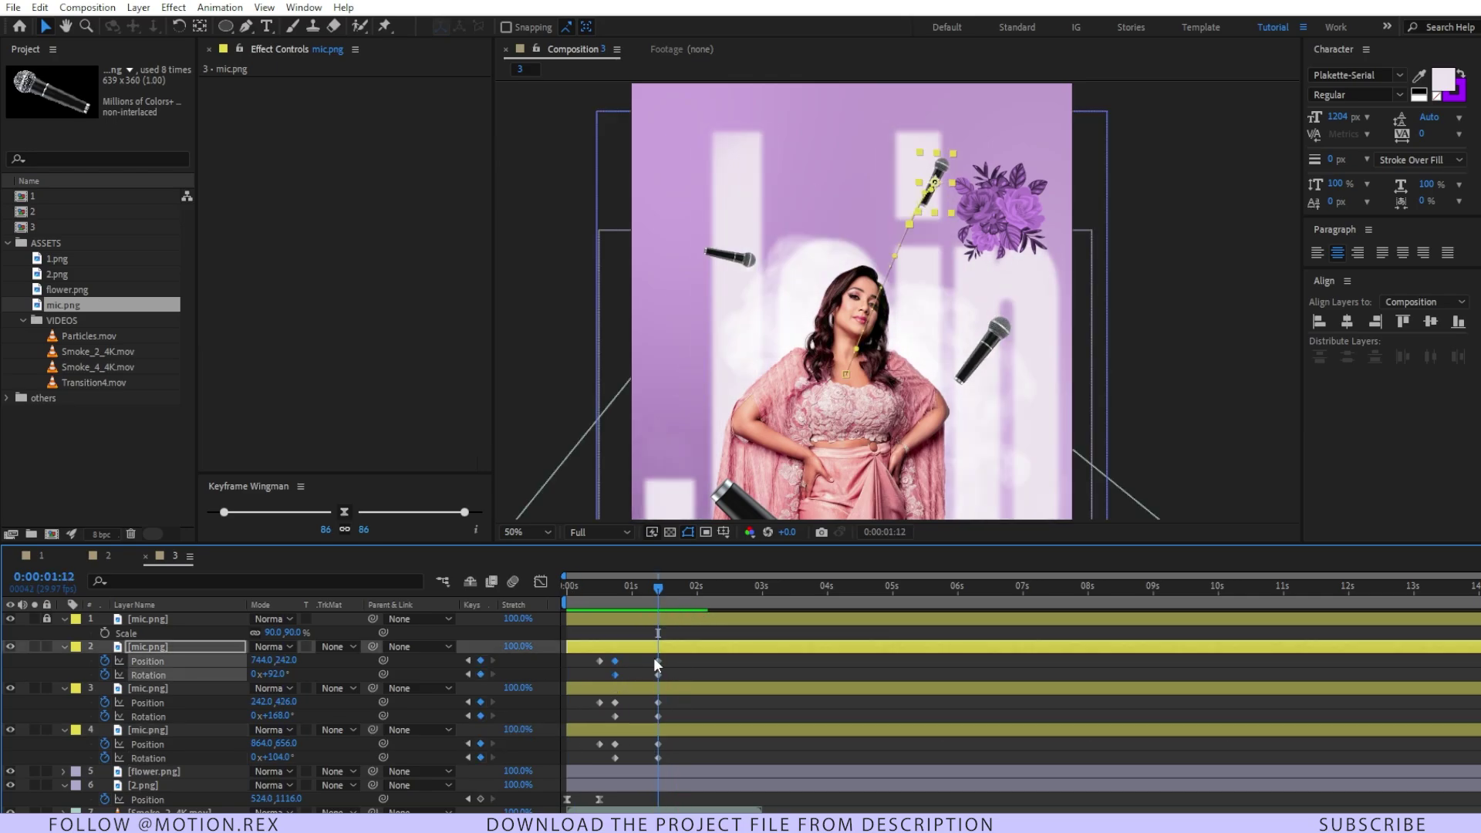
click(631, 657)
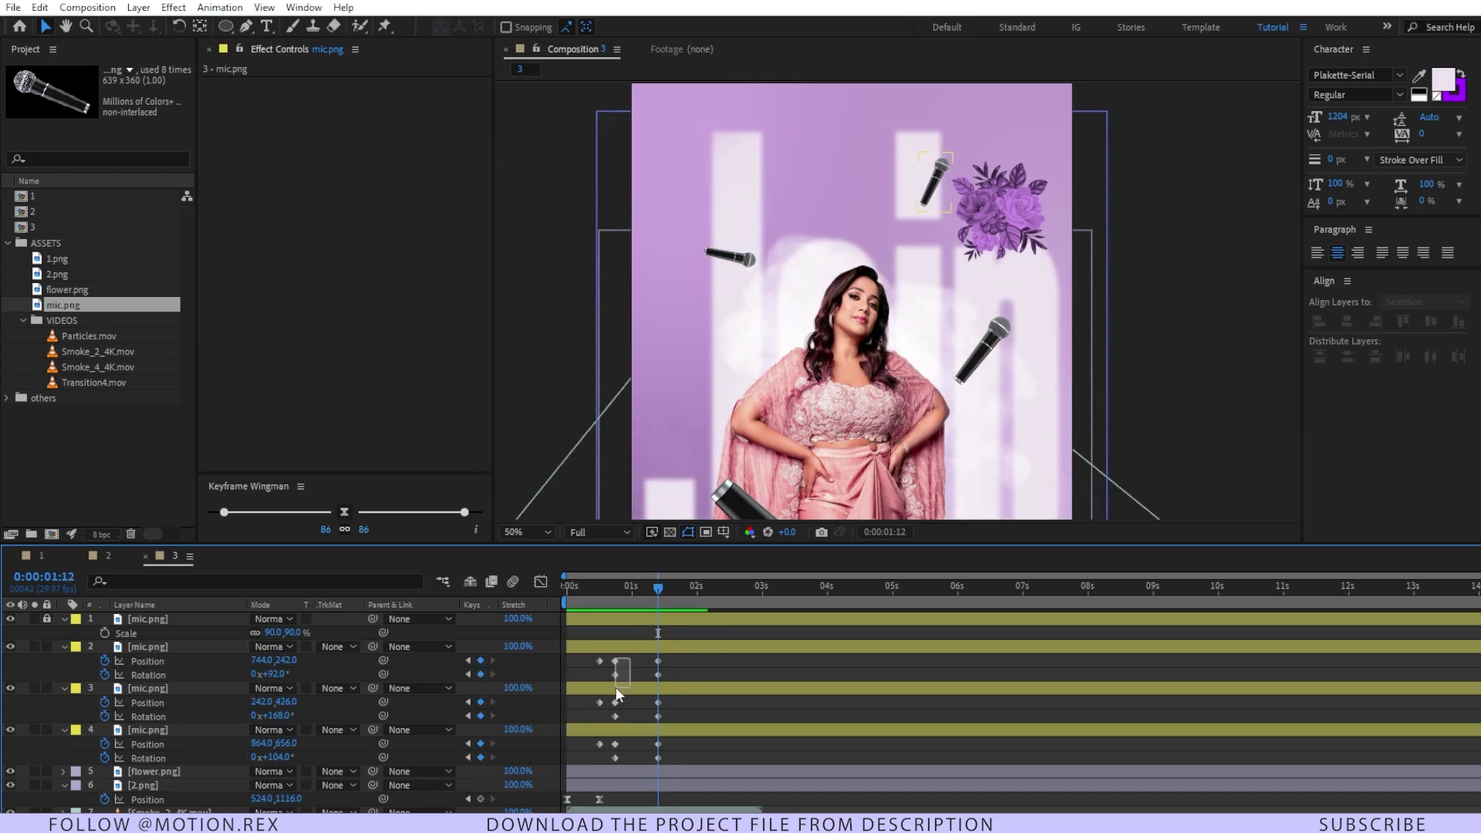
drag(688, 658, 695, 711)
click(660, 704)
click(700, 710)
scroll(679, 747, down, 1)
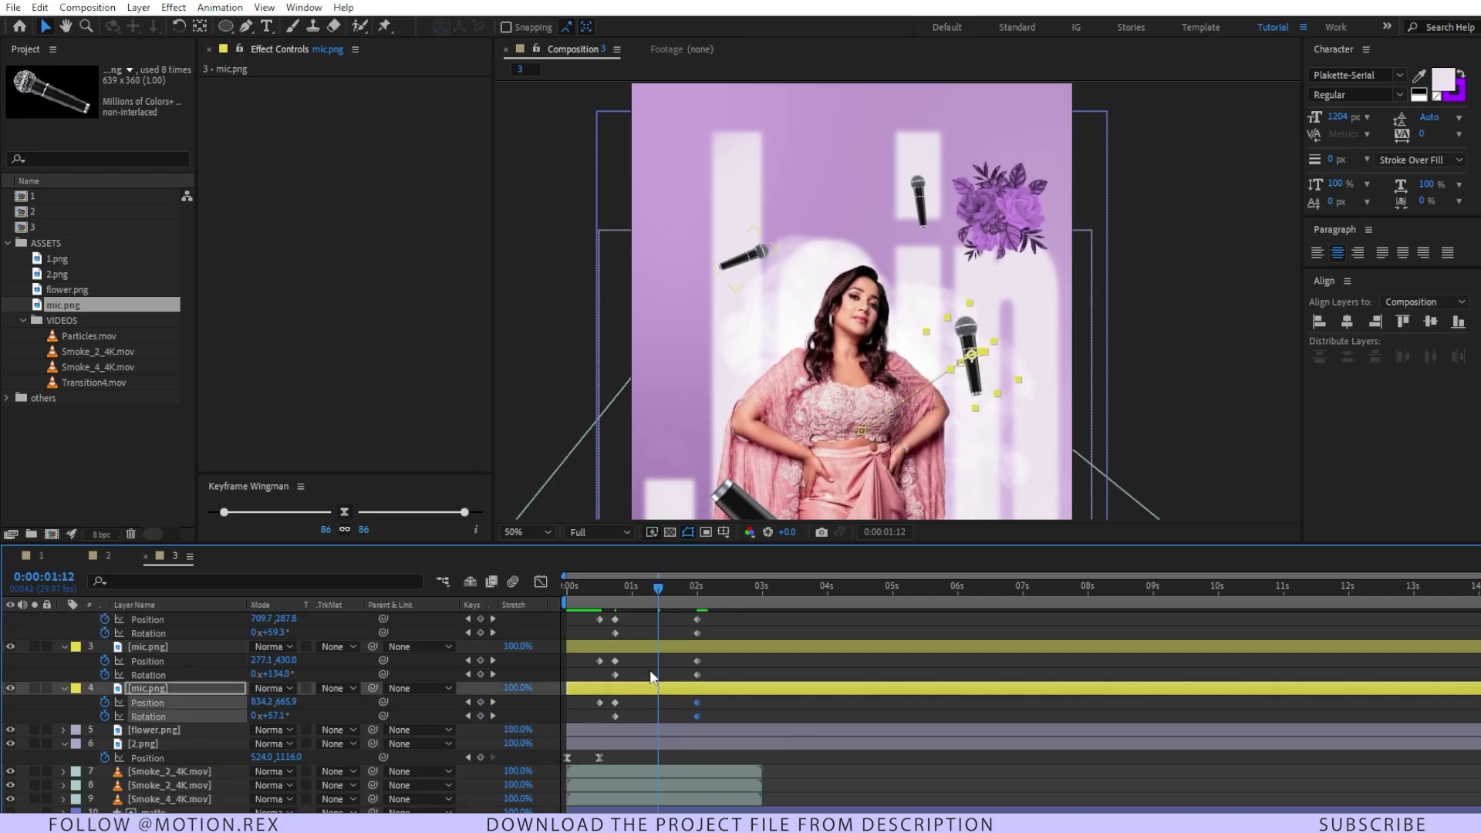
Step: Copy the second Position and first Rotation keyframes of each small microphone to 0:00:01:18 and preview the motion
scroll(649, 669, up, 1)
drag(631, 662, 613, 688)
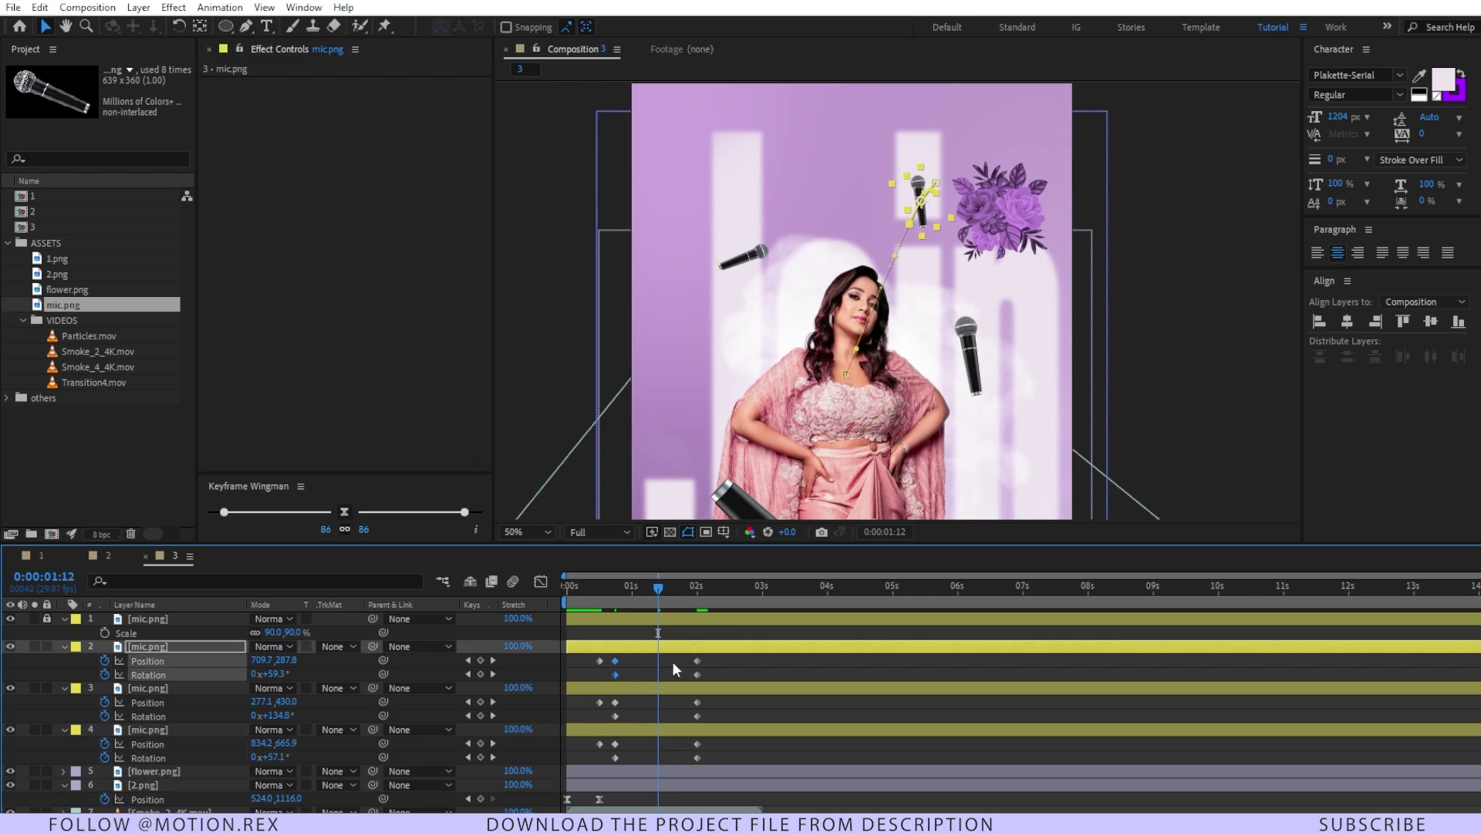
key(ctrl+v)
key(space)
drag(659, 668, 610, 720)
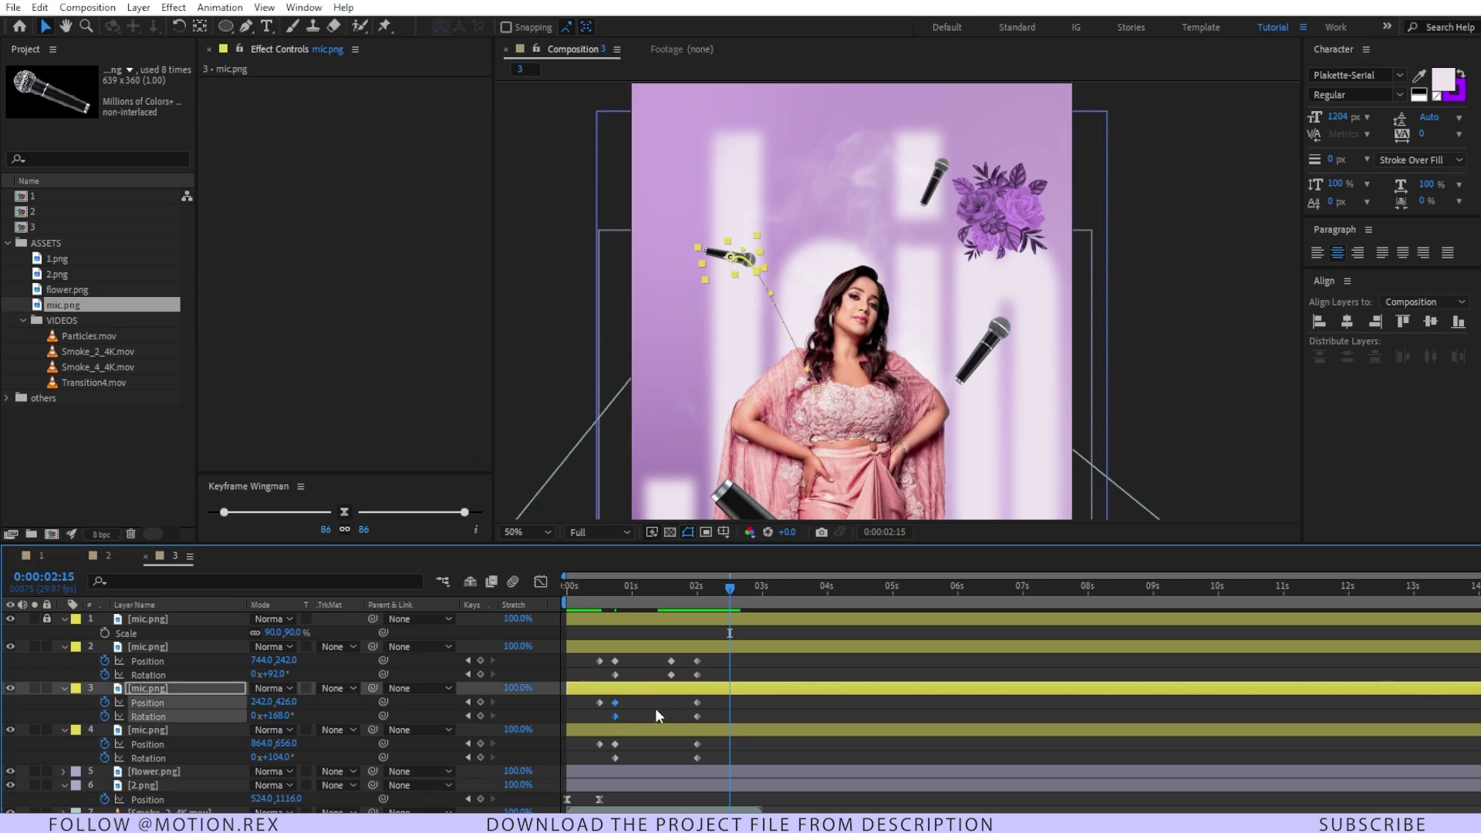
click(668, 600)
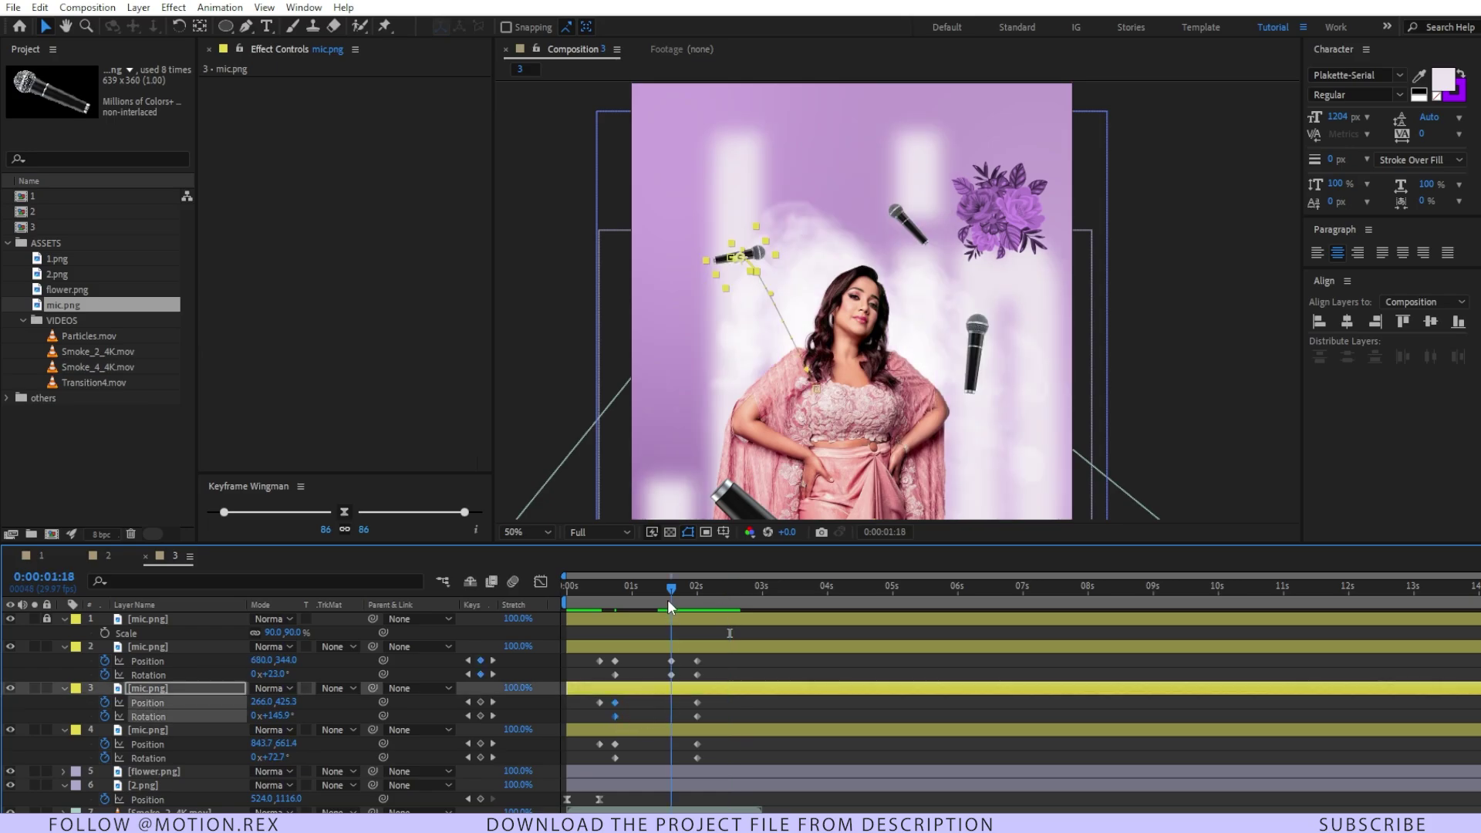
key(ctrl+v)
drag(646, 739, 611, 766)
key(ctrl+c)
key(ctrl+v)
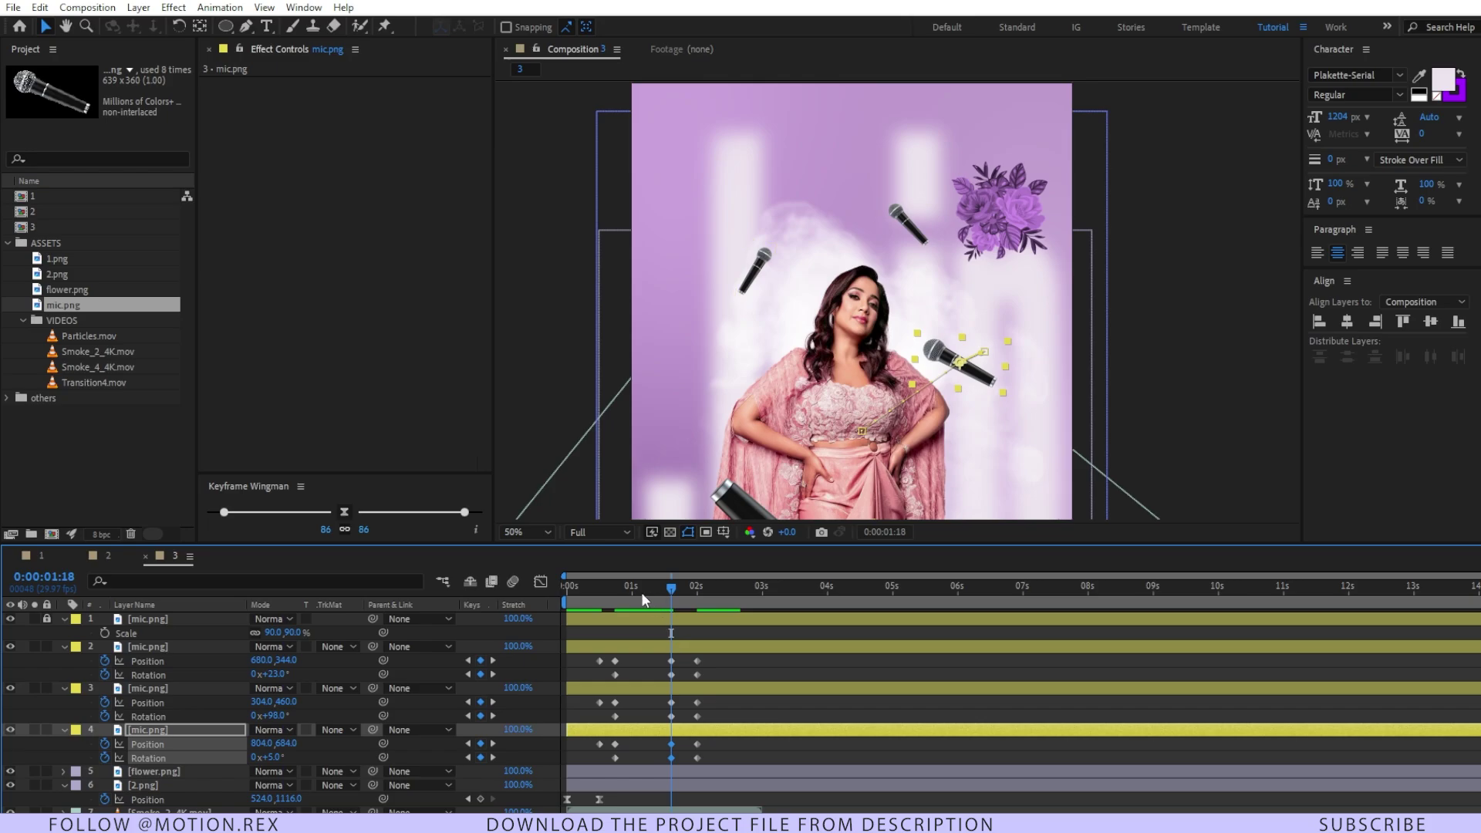
key(Home)
key(space)
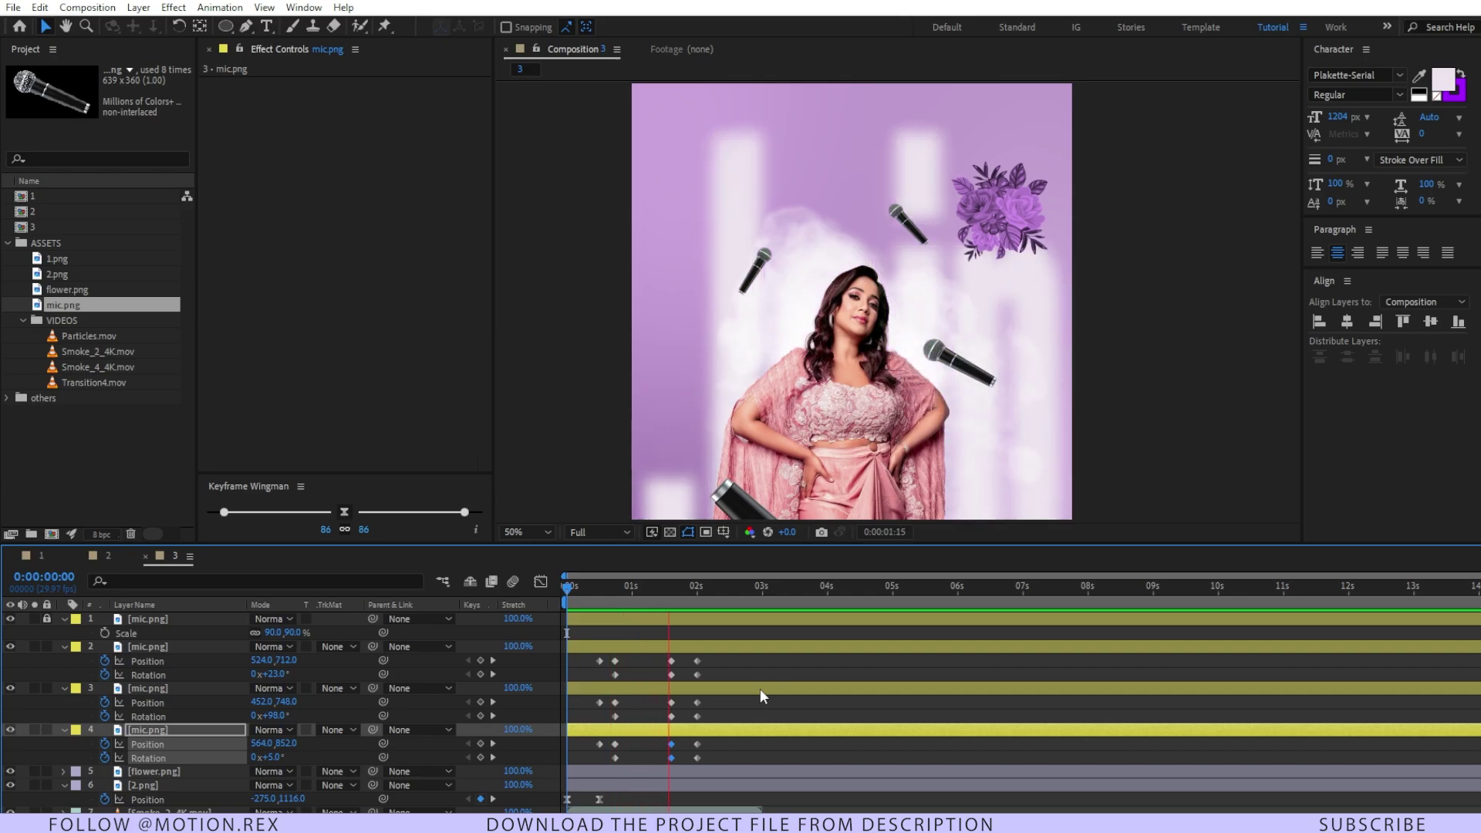
key(space)
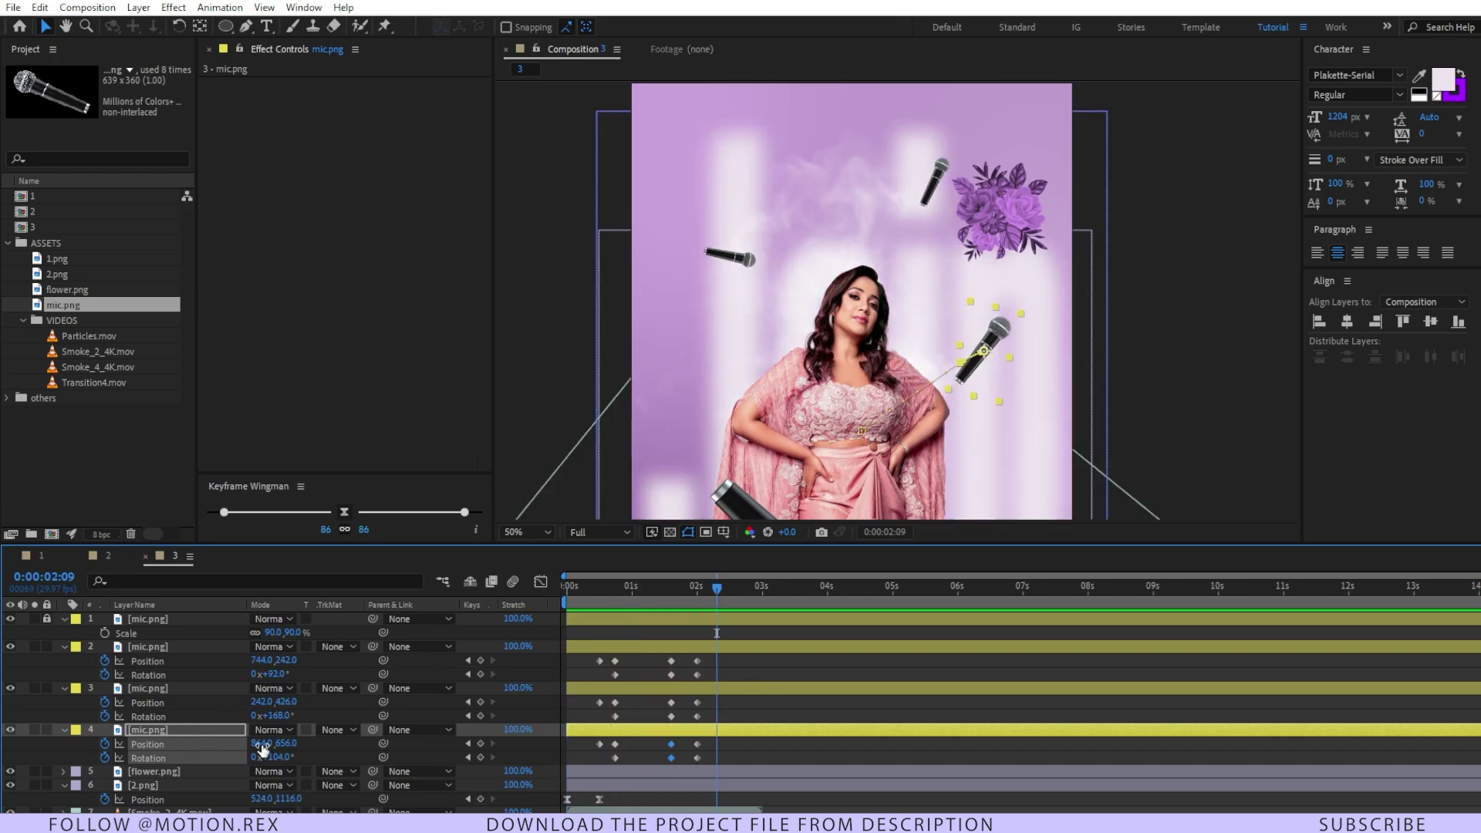
Step: Move the three small microphone layers directly below the 2.png layer in the layer stack
click(668, 661)
shift+click(646, 730)
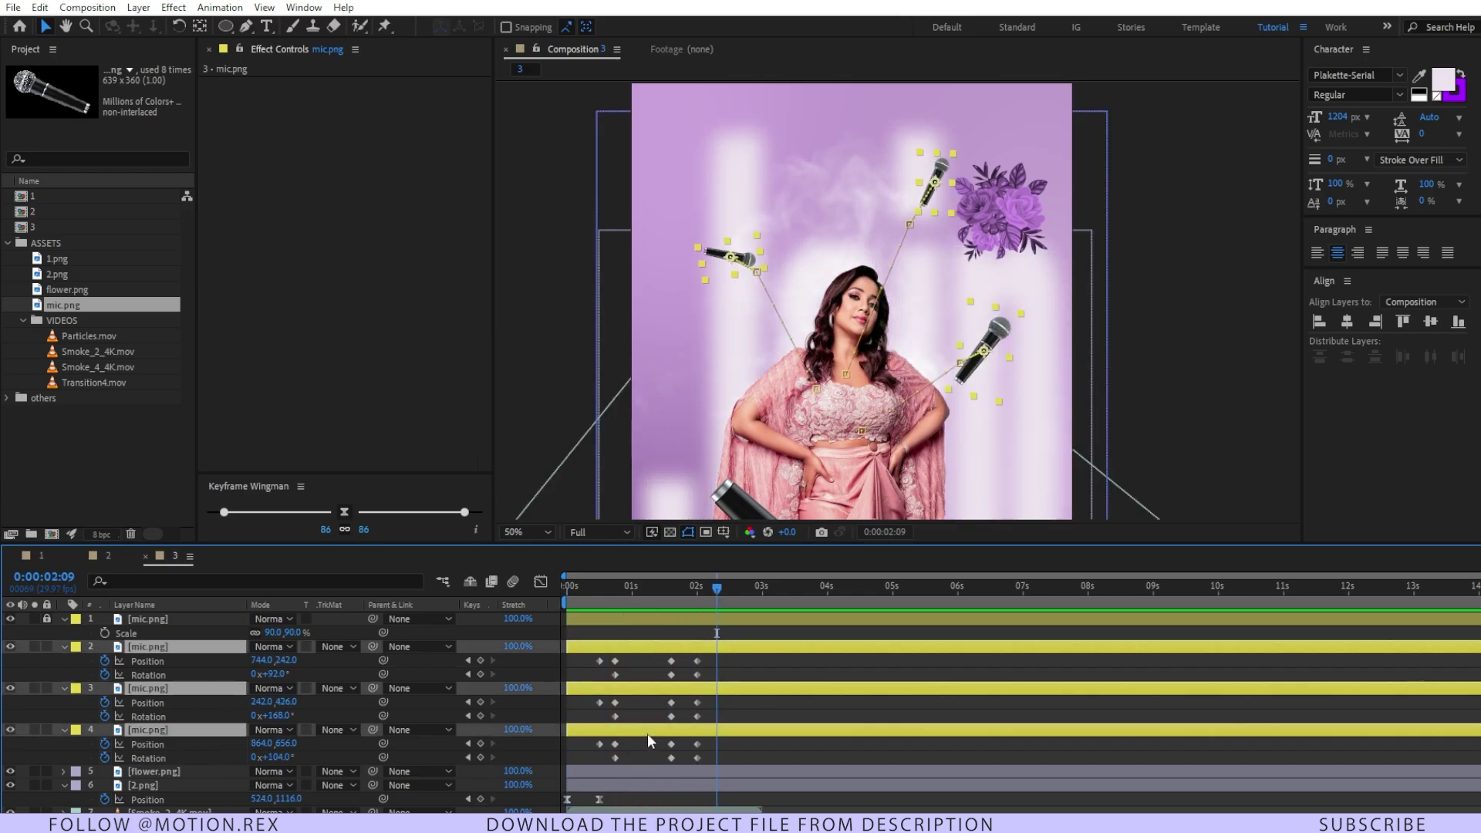
scroll(174, 725, down, 3)
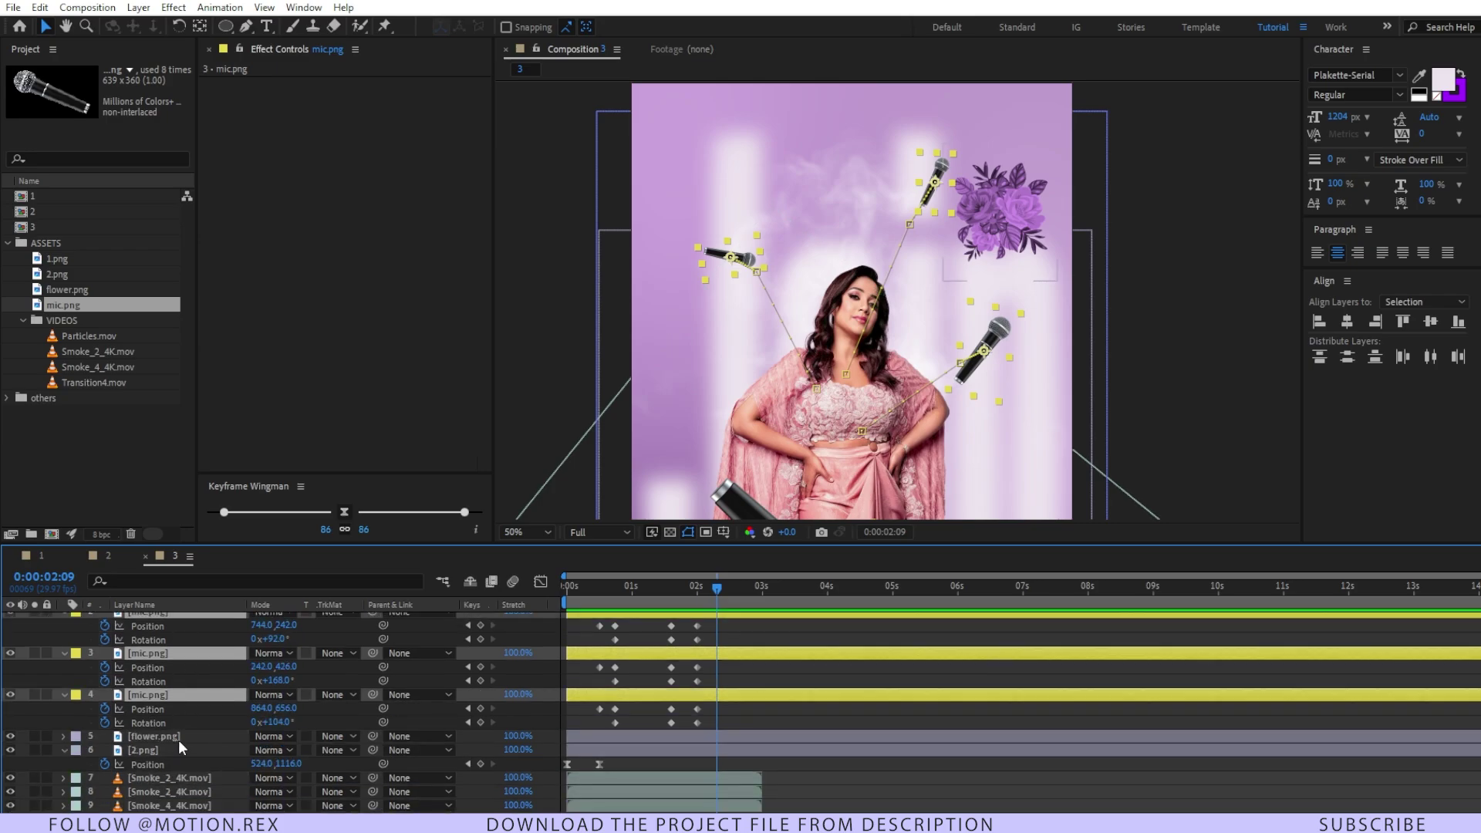
scroll(182, 705, up, 2)
drag(185, 694, 173, 765)
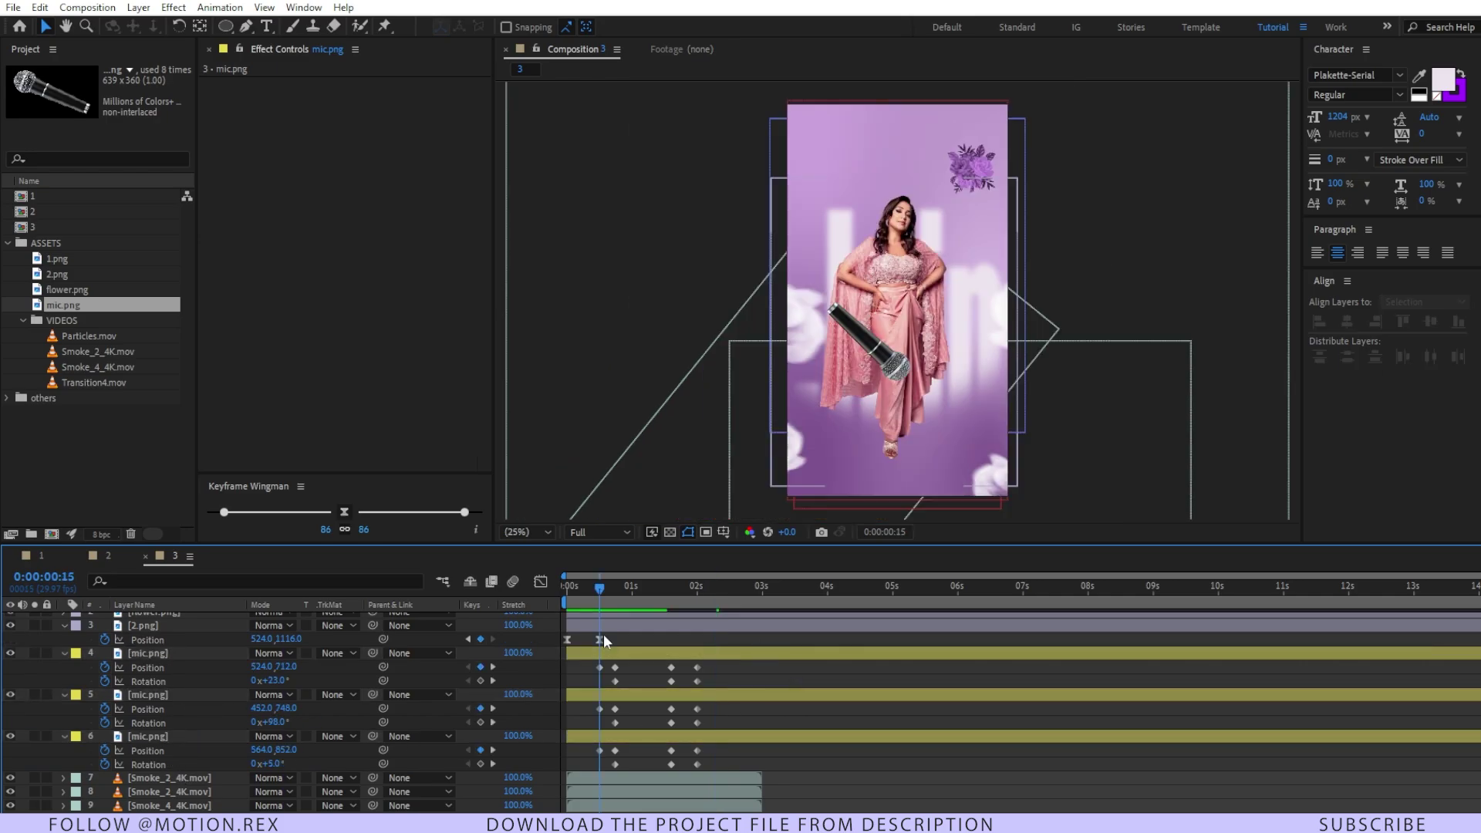
Step: Trim the start of the three small microphone layers to 0:00:00:15 and preview the composition from the beginning
click(608, 652)
shift+click(608, 737)
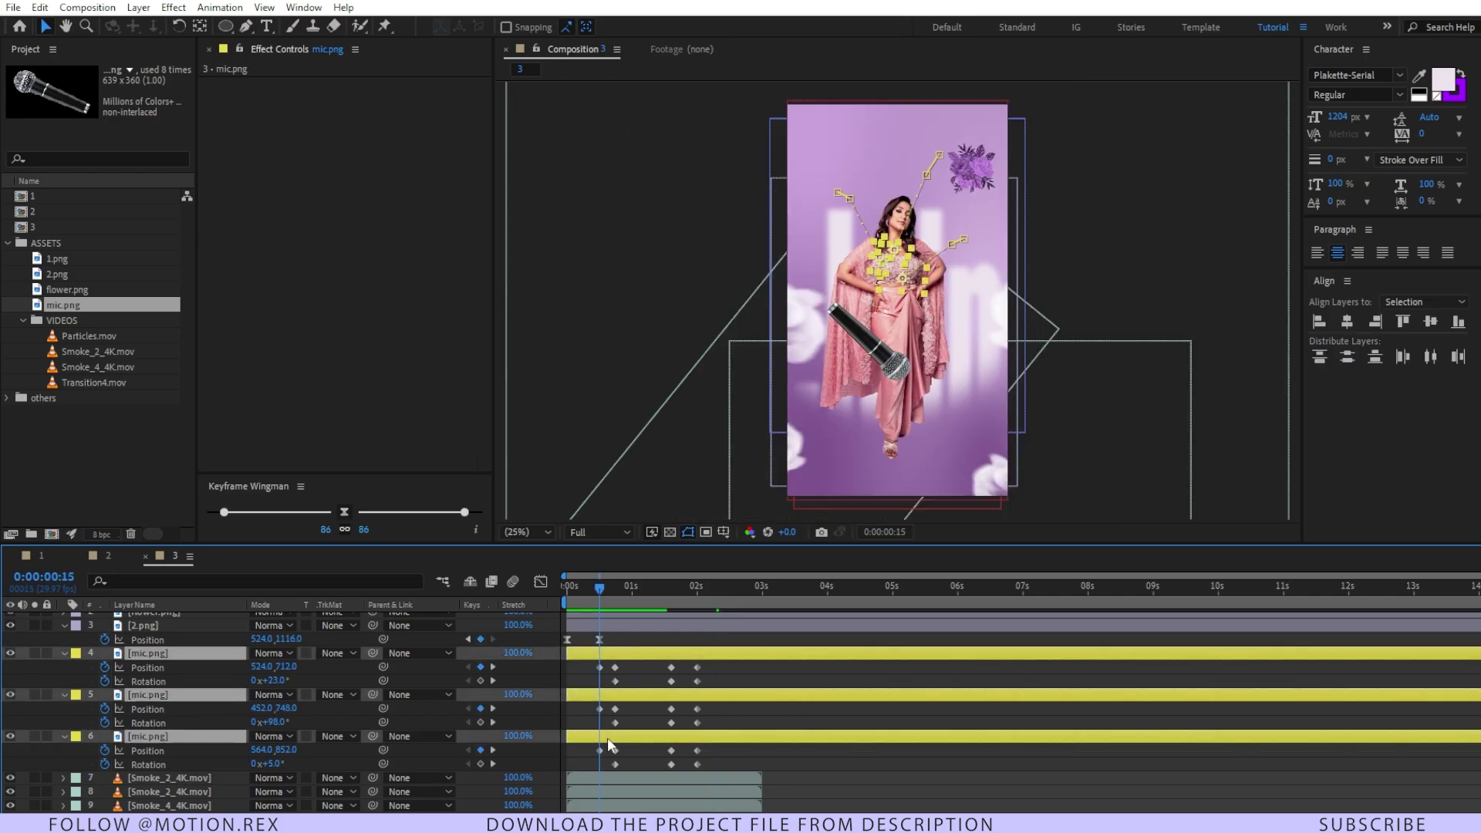
key(alt+bracketleft)
click(586, 654)
drag(600, 587, 540, 595)
key(space)
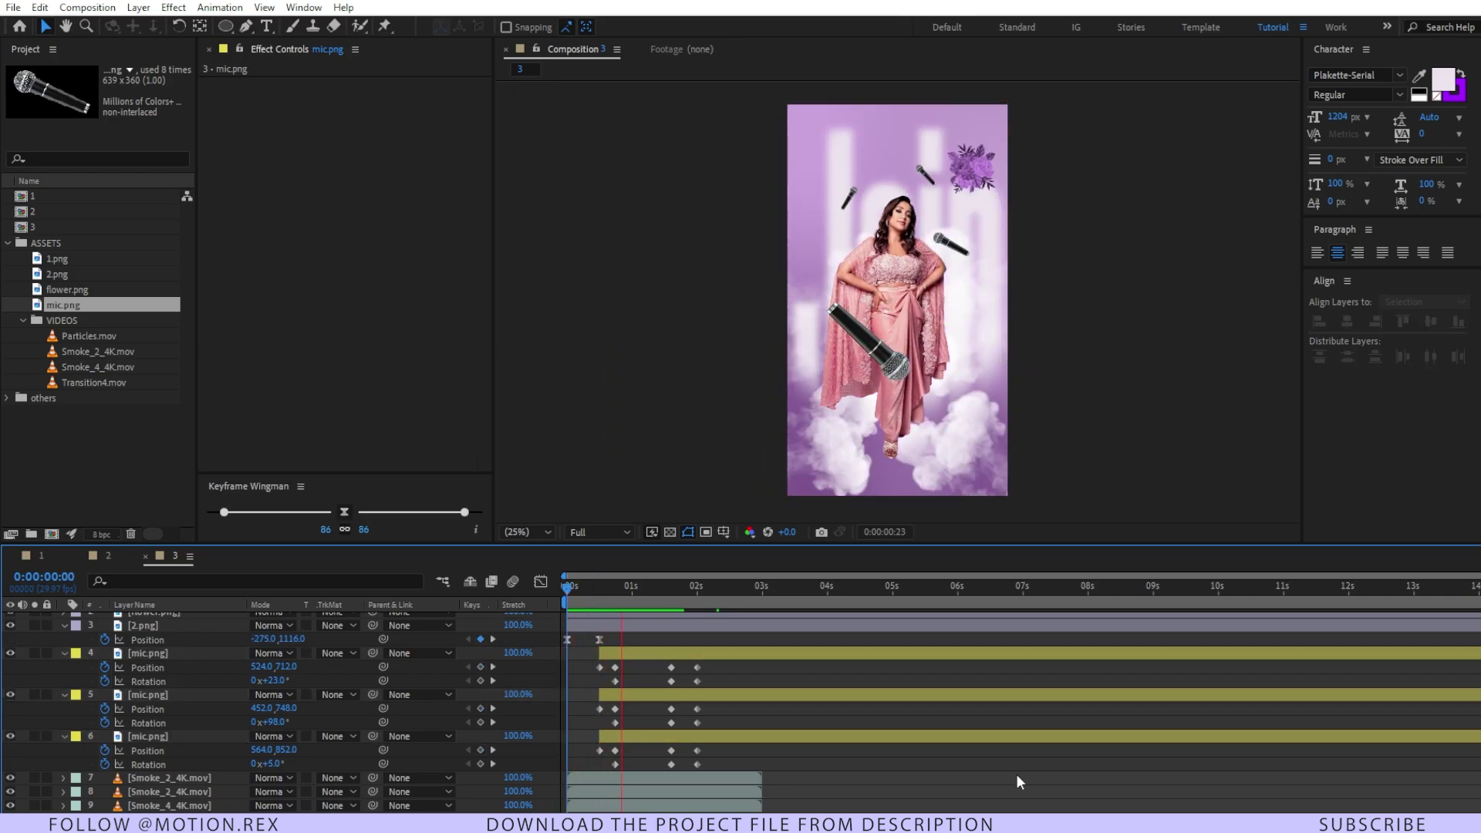
key(space)
Step: At the top of the layer stack, add an adjustment layer and apply the Transform effect to it
scroll(707, 705, up, 2)
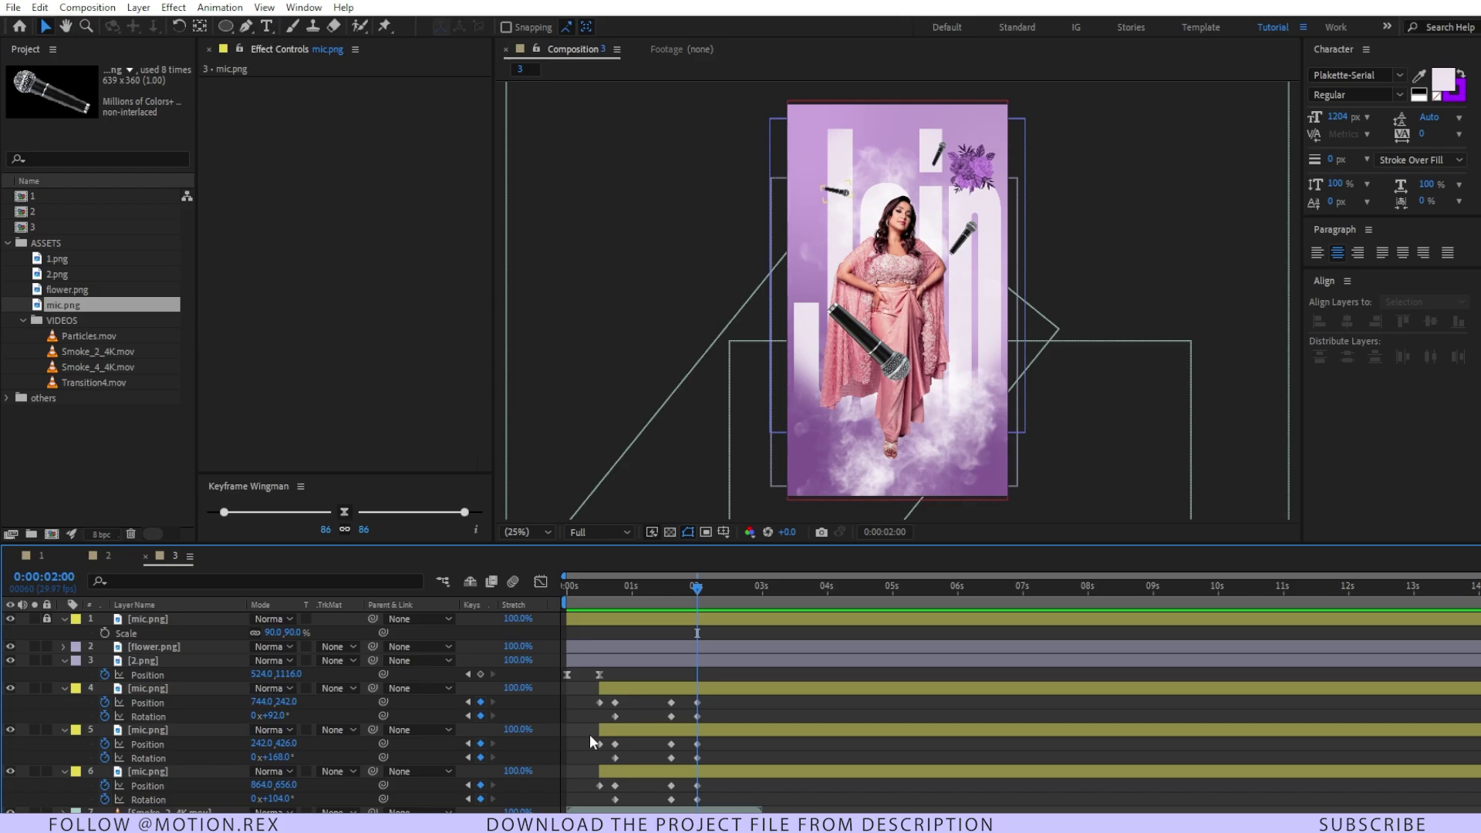
key(ctrl+alt+y)
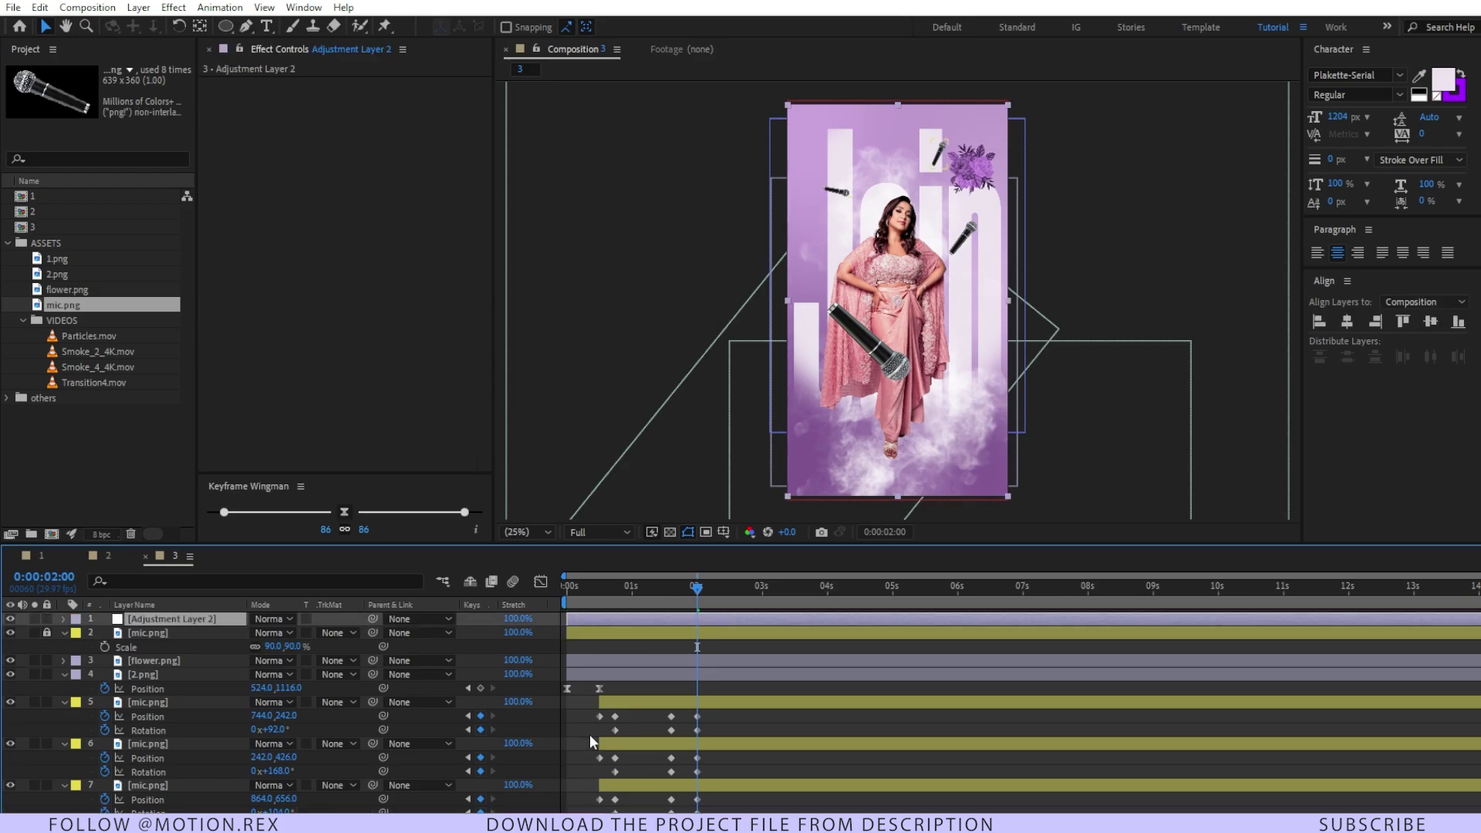
key(ctrl+space)
text(tra)
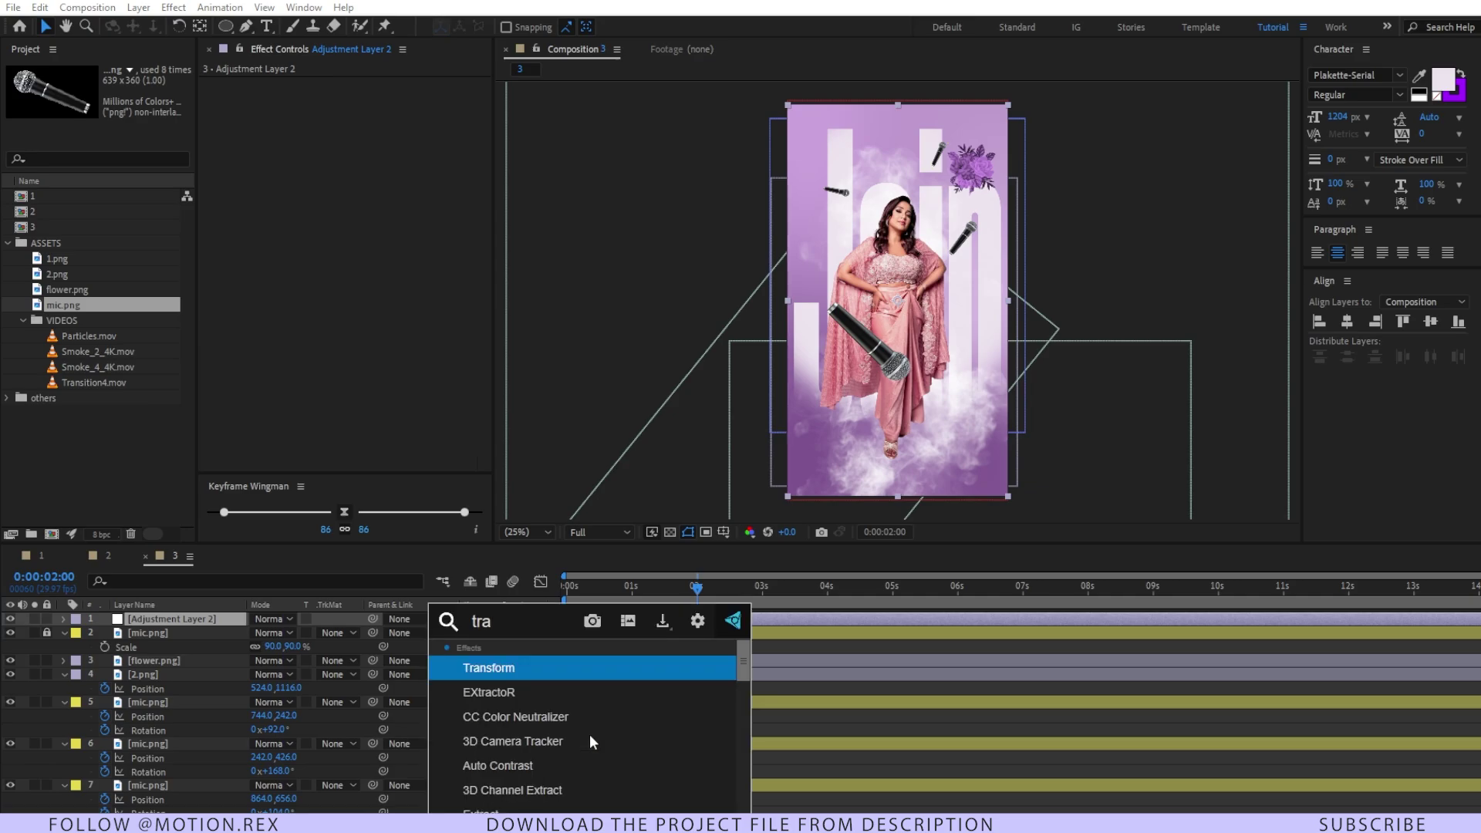
key(Return)
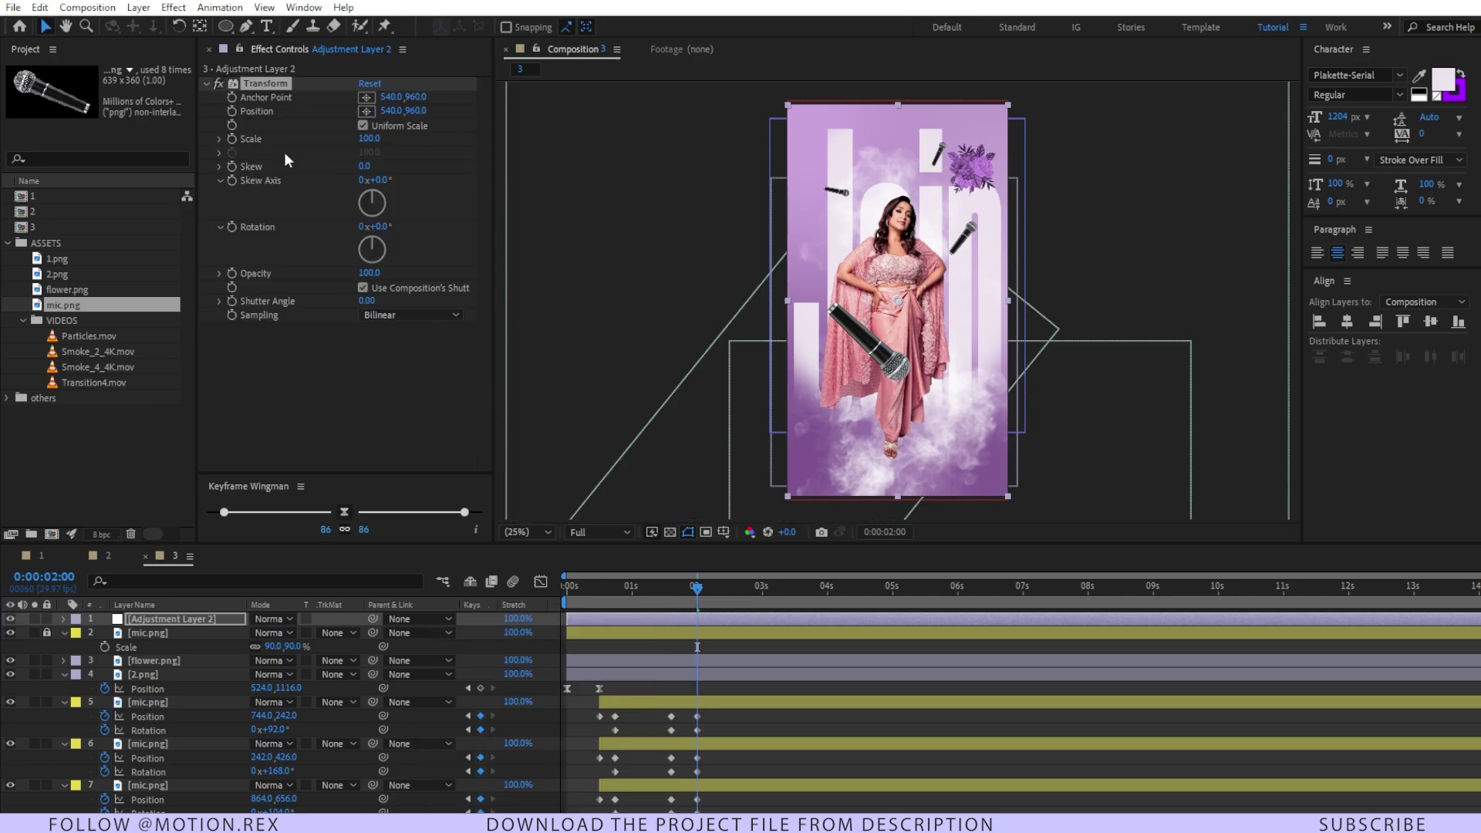
Step: Start Position and Scale keyframes on the adjustment layer's Transform effect at 0:00:02:00 and reveal them in the timeline
click(234, 137)
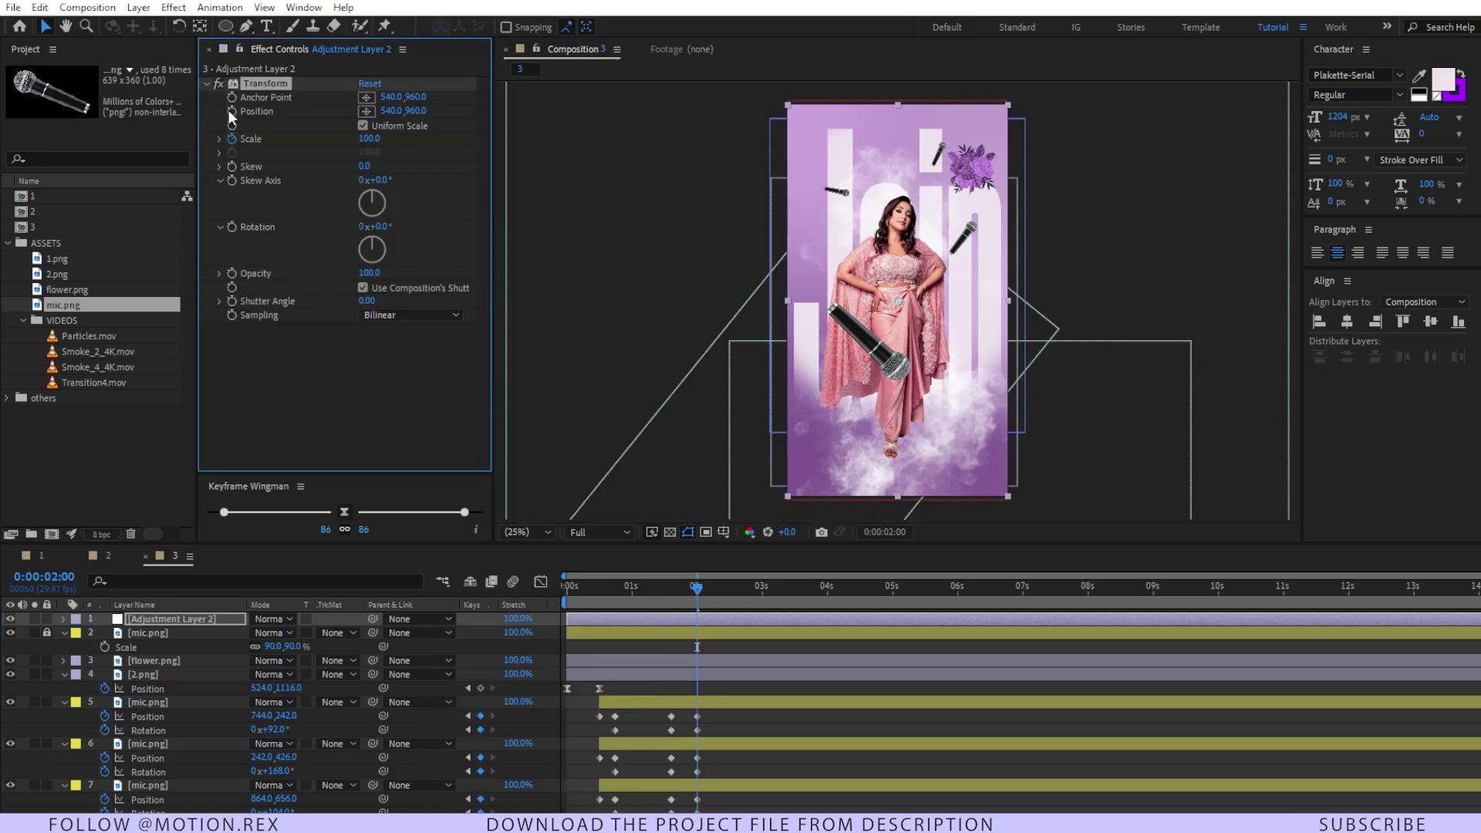
click(693, 625)
key(u)
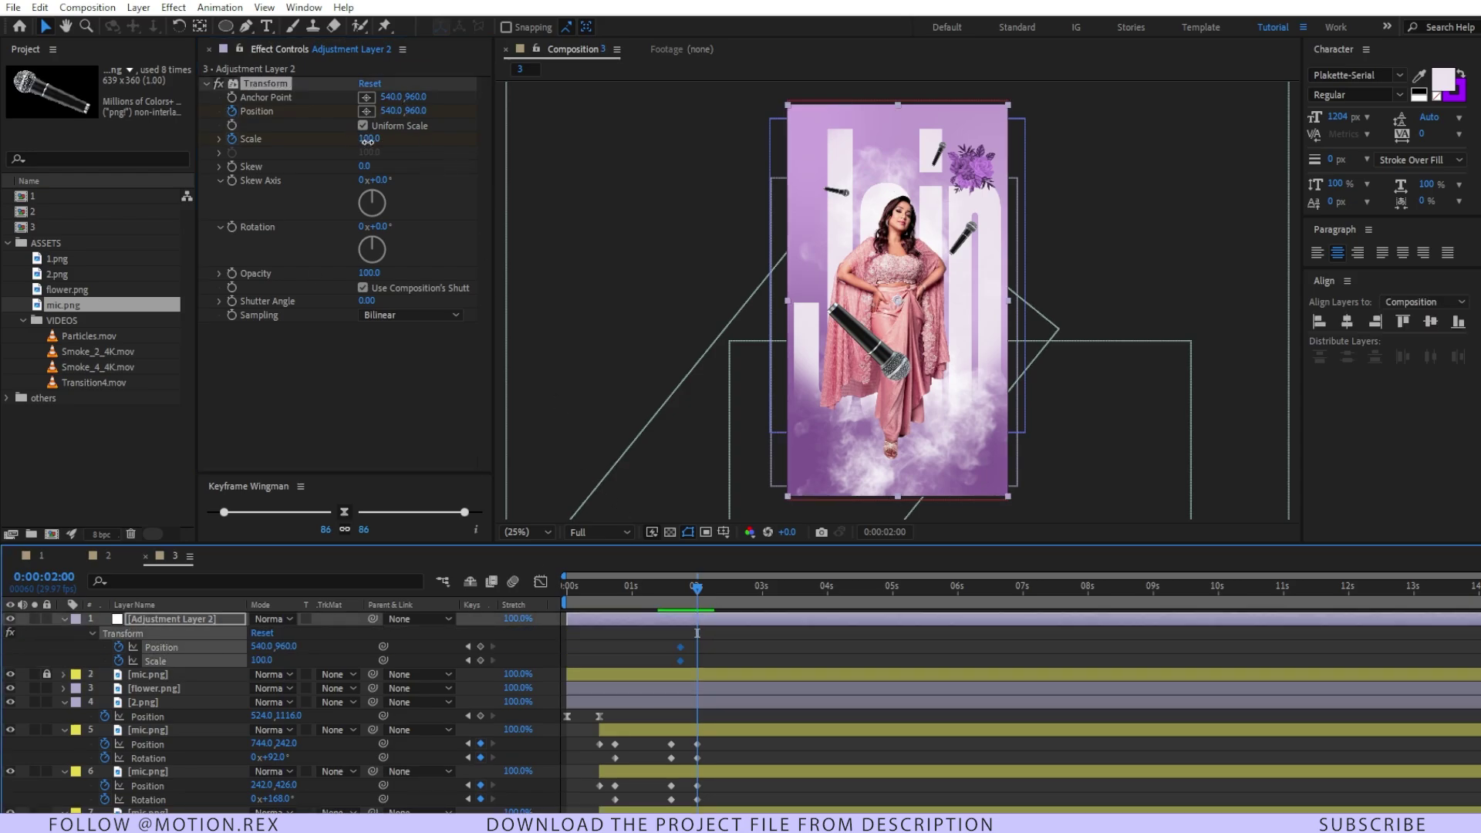
Step: Keyframe a zoom at 0:00:02:00 by setting the Transform effect's Scale to 231 and Position to 861, 2097
drag(368, 141, 445, 176)
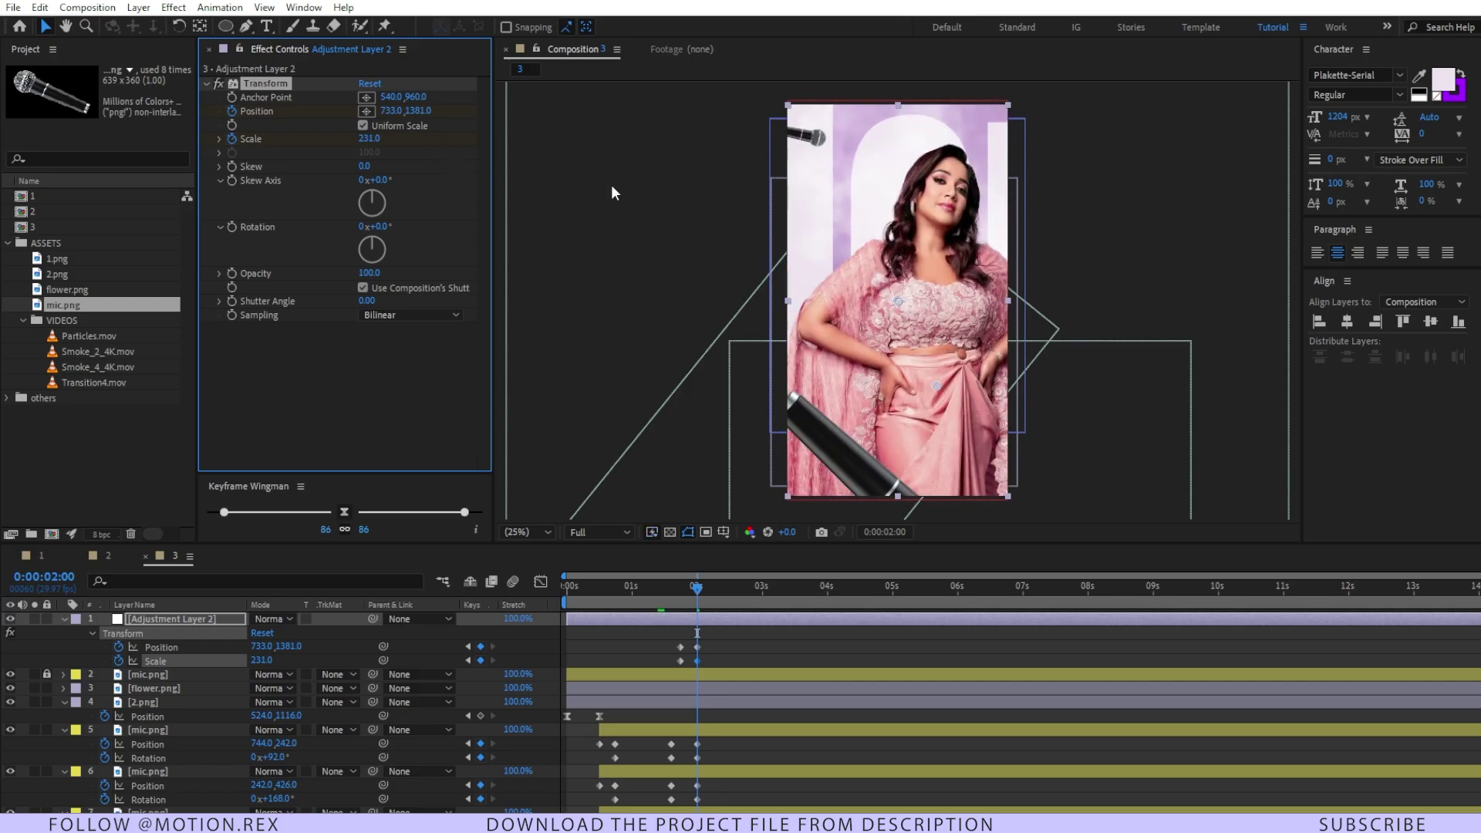
drag(450, 115, 494, 116)
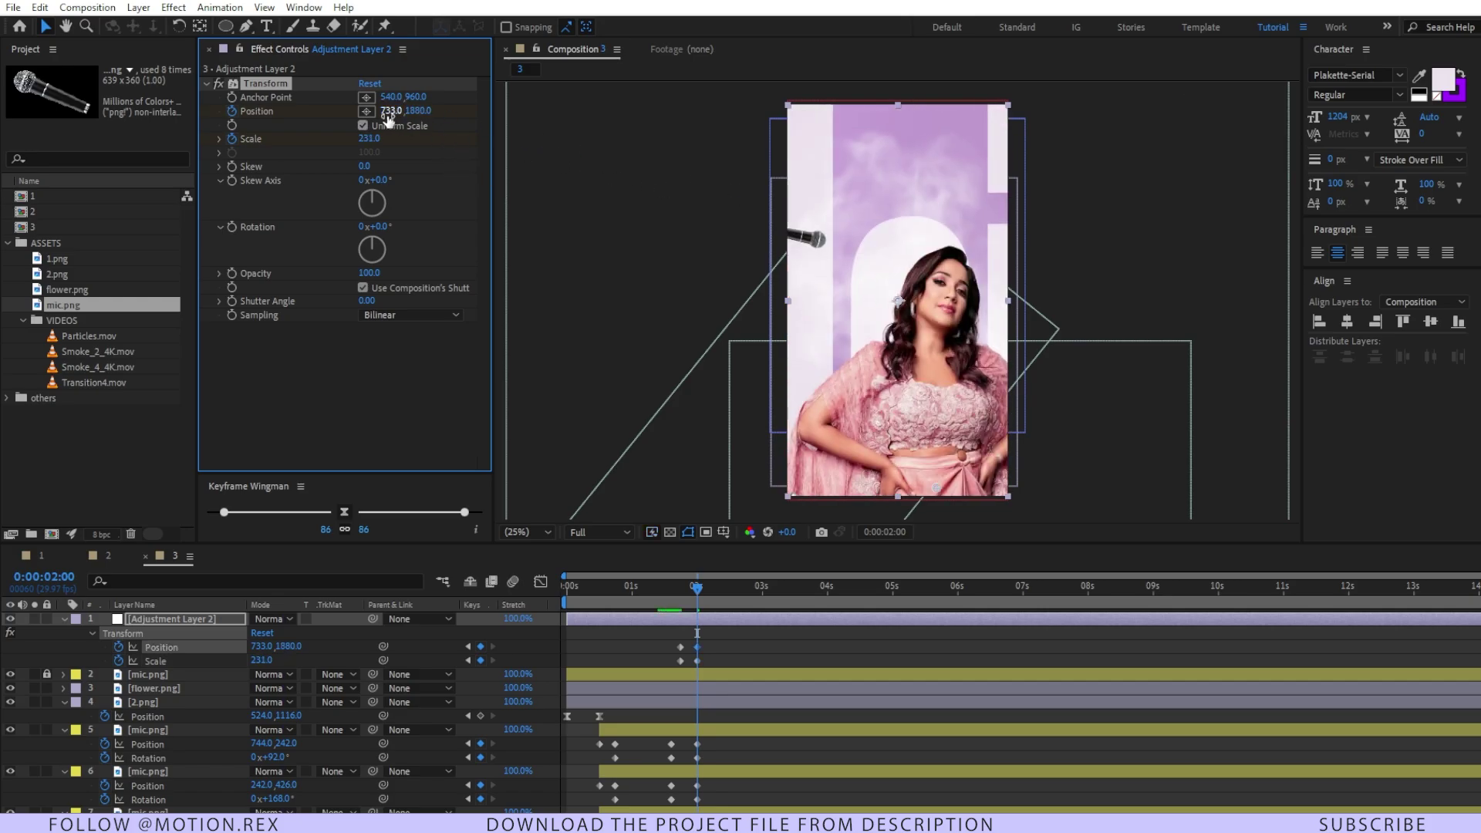
drag(596, 161, 555, 168)
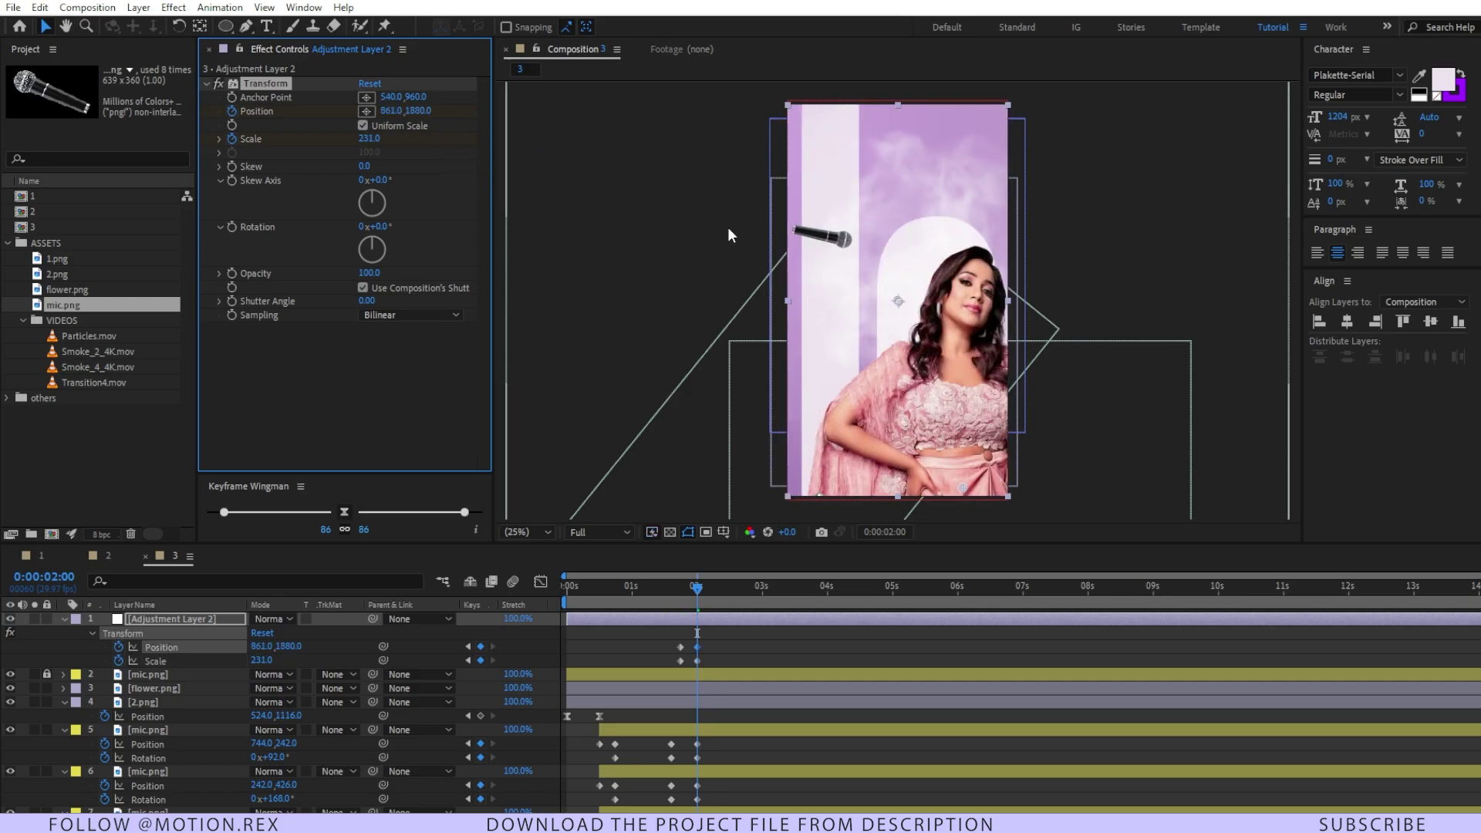
drag(462, 120, 602, 148)
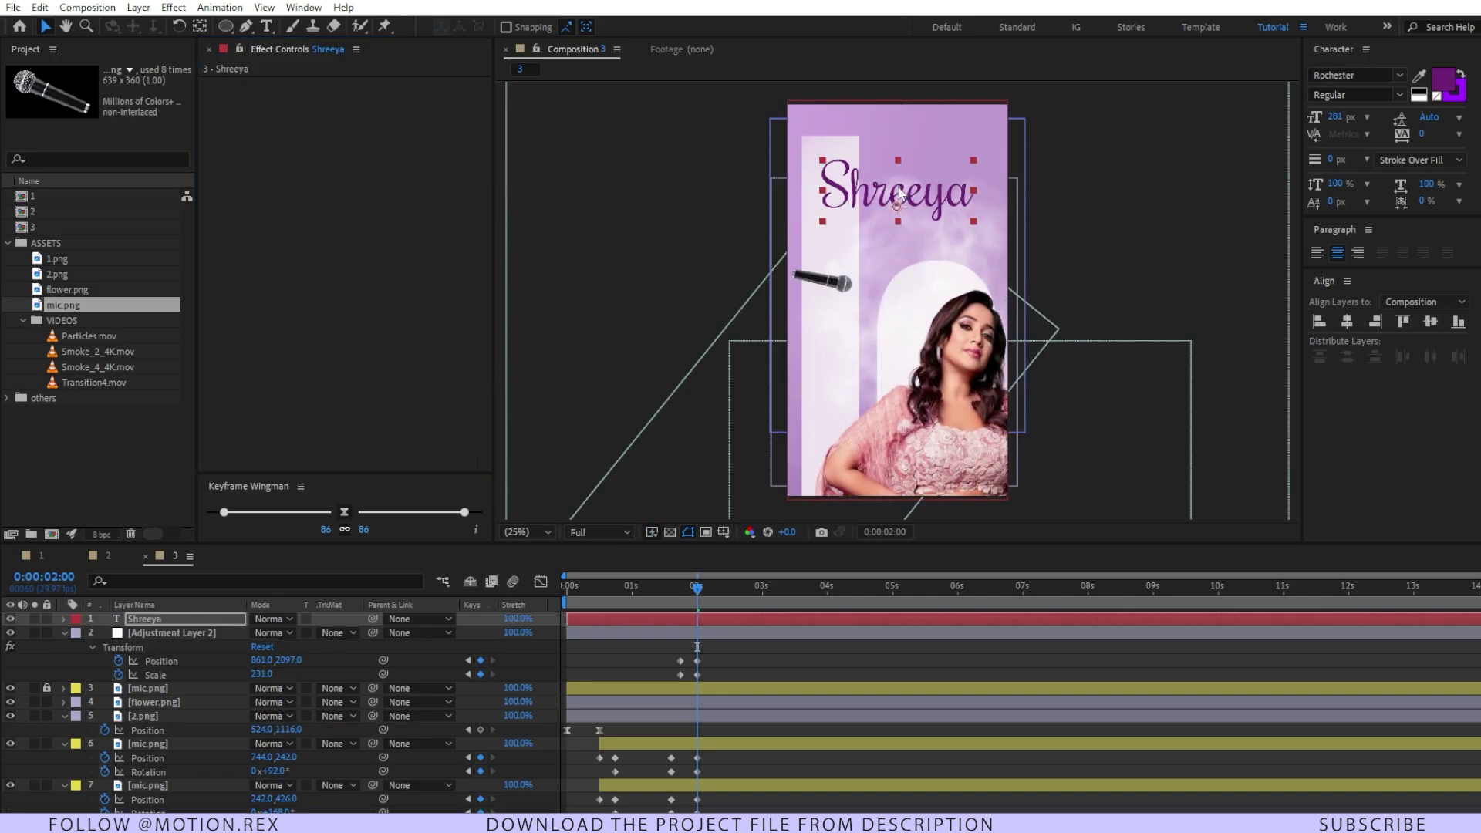
Step: Add the title "Shreeya" in purple Rochester above the singer and rotate it counterclockwise so it slopes upward
mouse_move(907, 191)
mouse_down()
mouse_move(899, 179)
mouse_move(911, 191)
mouse_up()
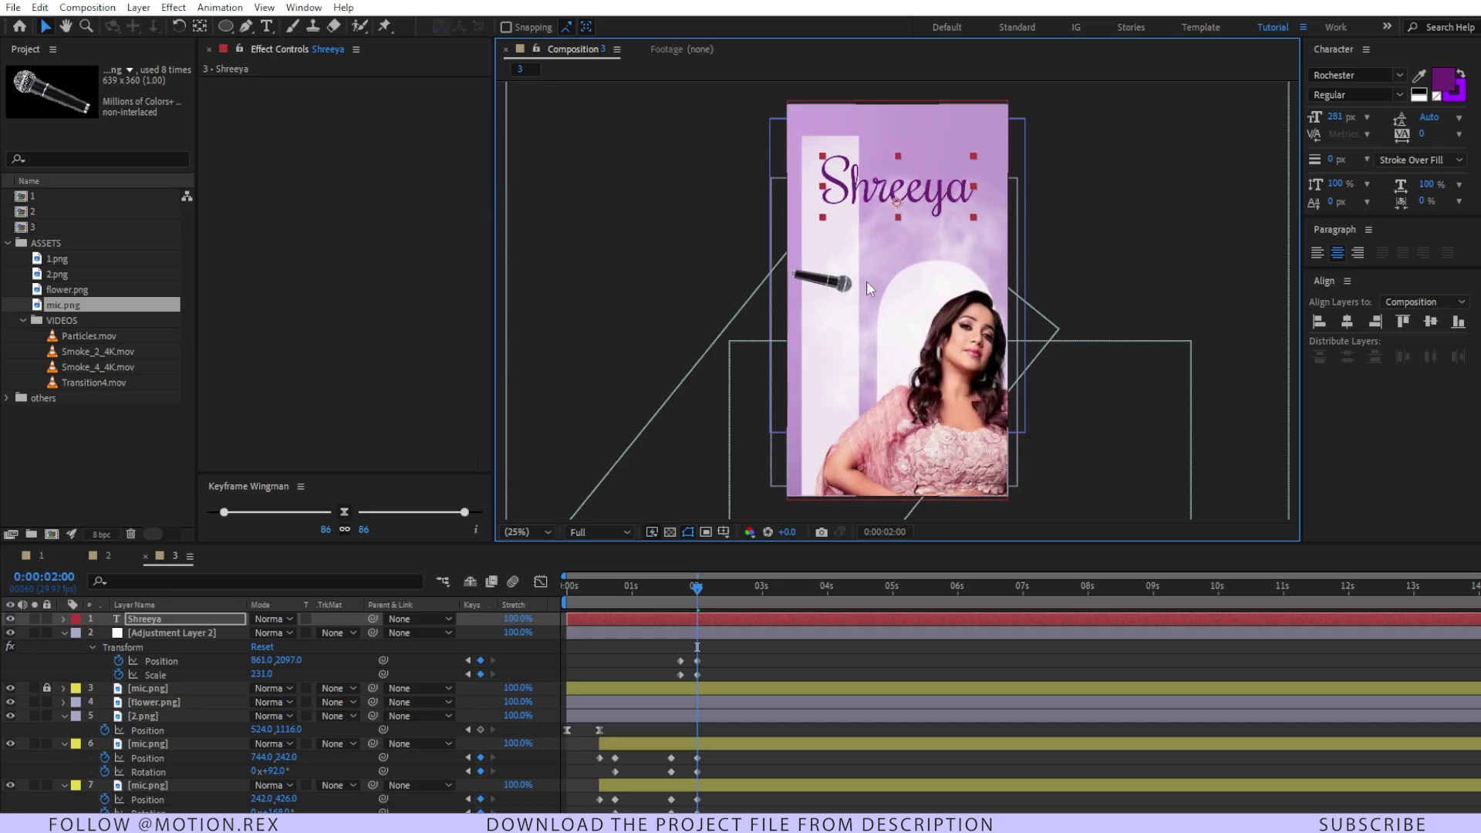
click(180, 29)
drag(970, 215, 922, 193)
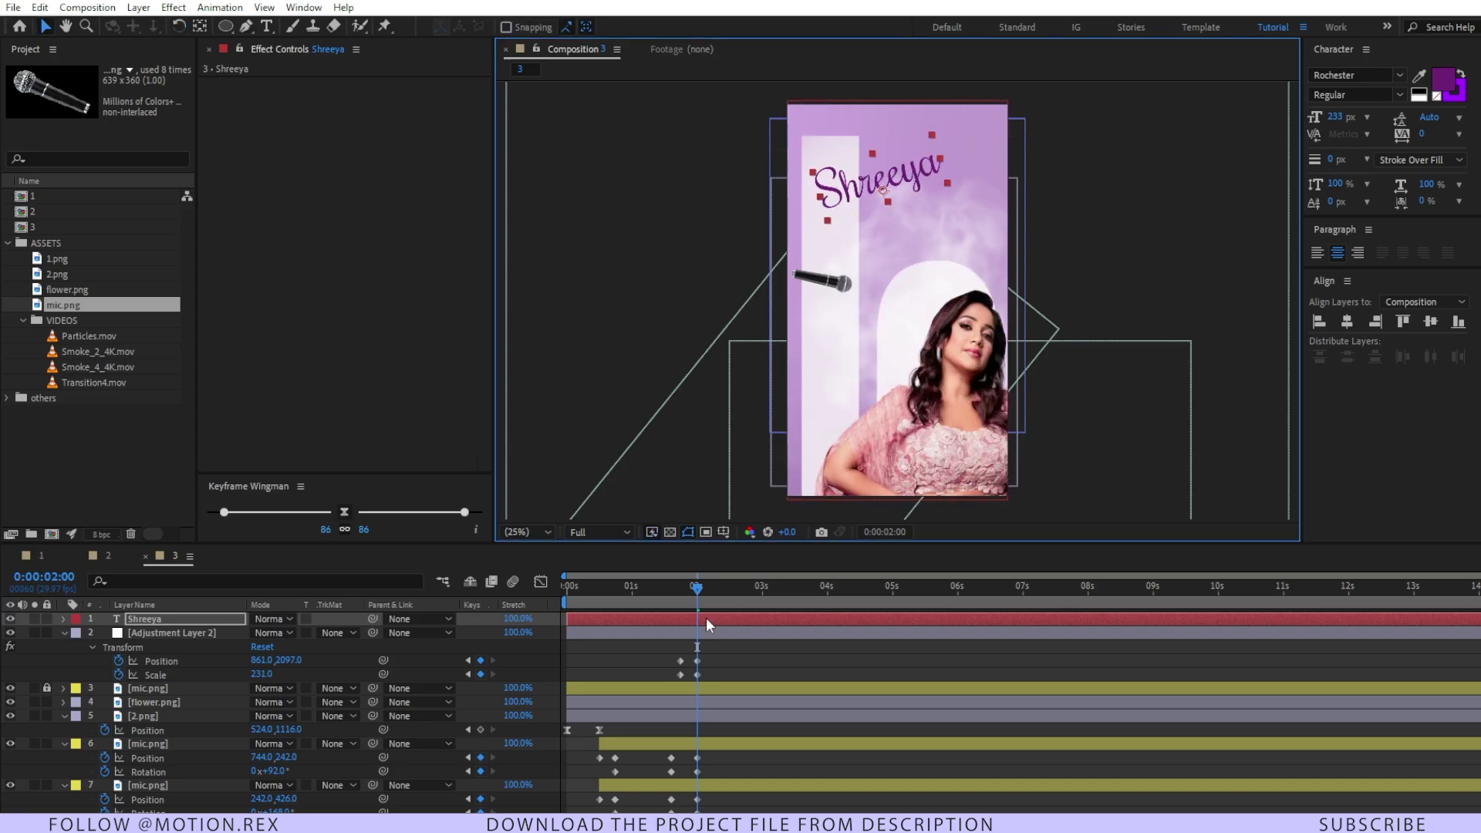
Step: Set the Shreeya title's font size to 233 px and trim its layer to start at 0:00:02:00
click(697, 649)
click(692, 620)
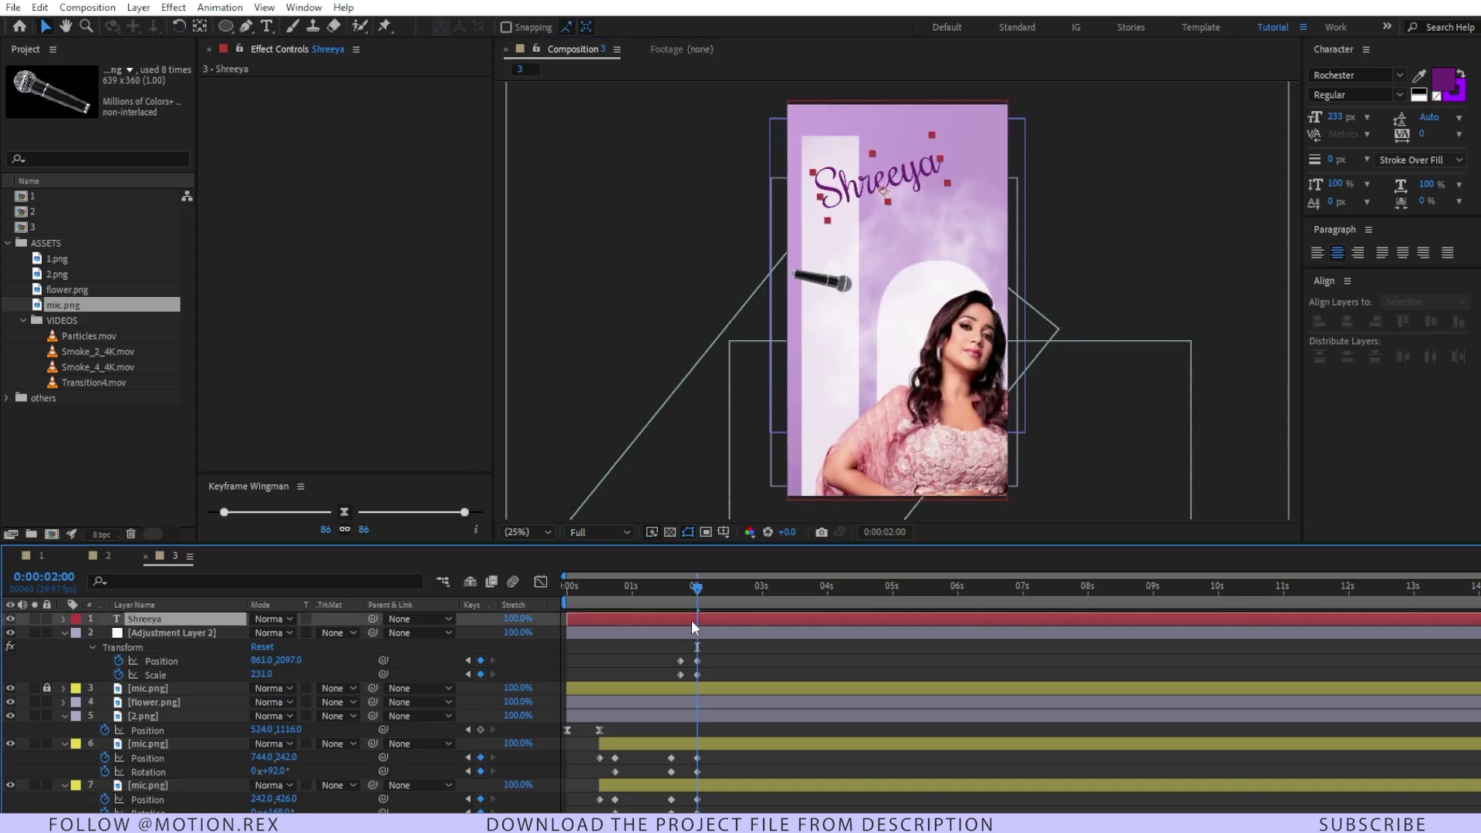
key(alt+bracketleft)
Step: Apply Animation Composer's Overshoot Position & Rotate & Scale Characters preset as the Shreeya title's In animation and preview it
click(299, 9)
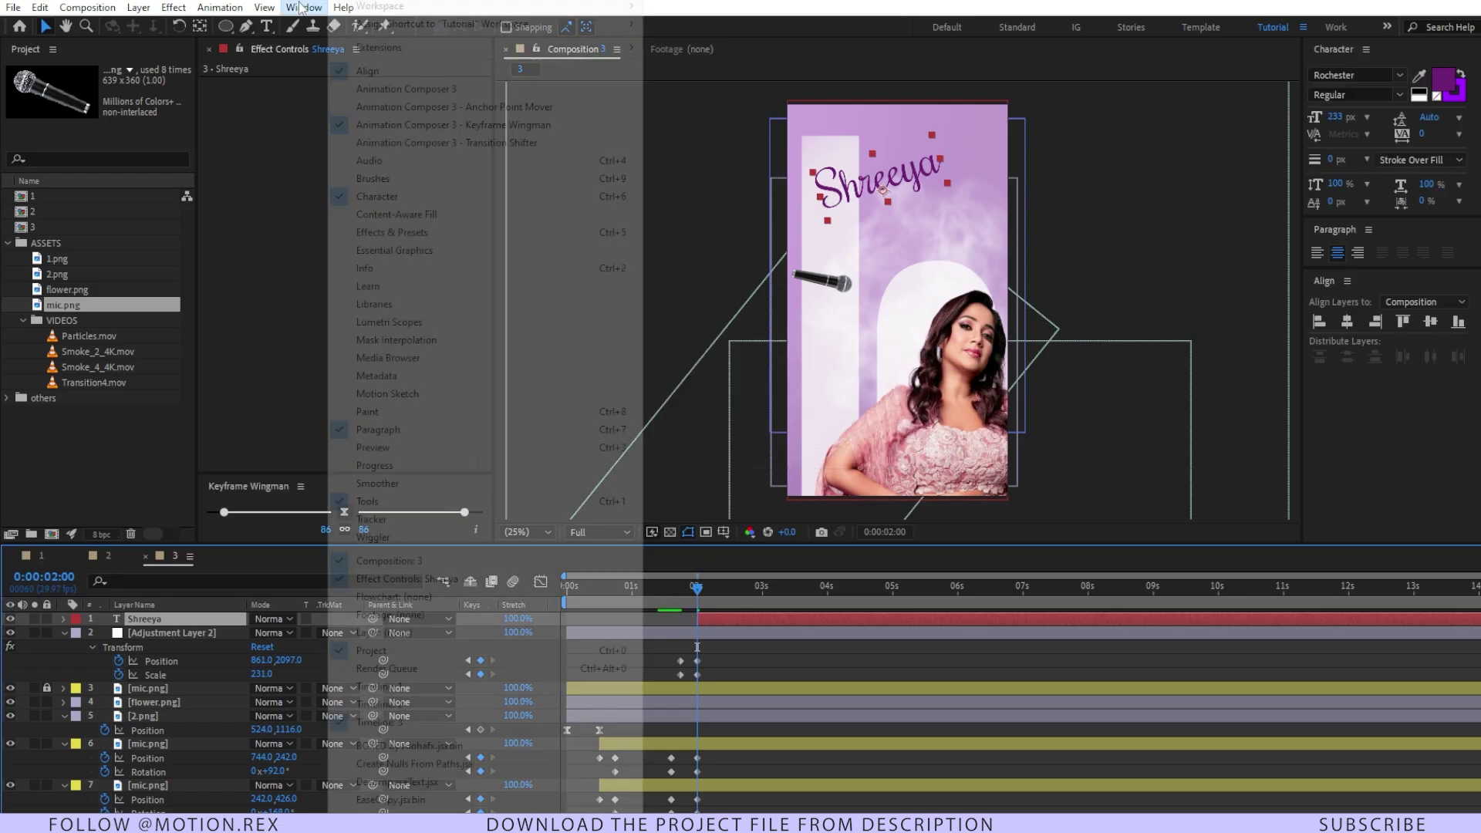
click(376, 88)
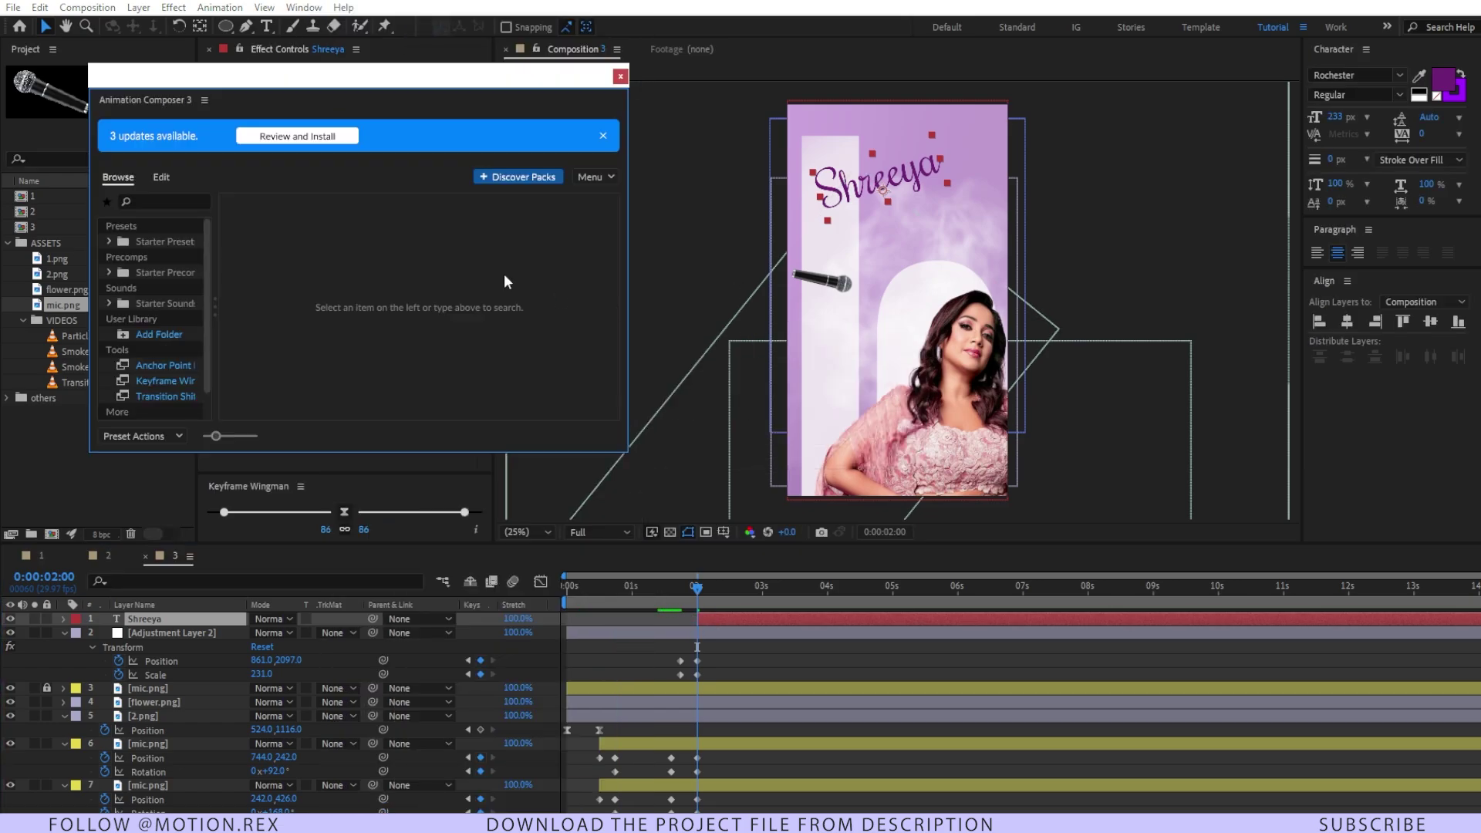
click(159, 242)
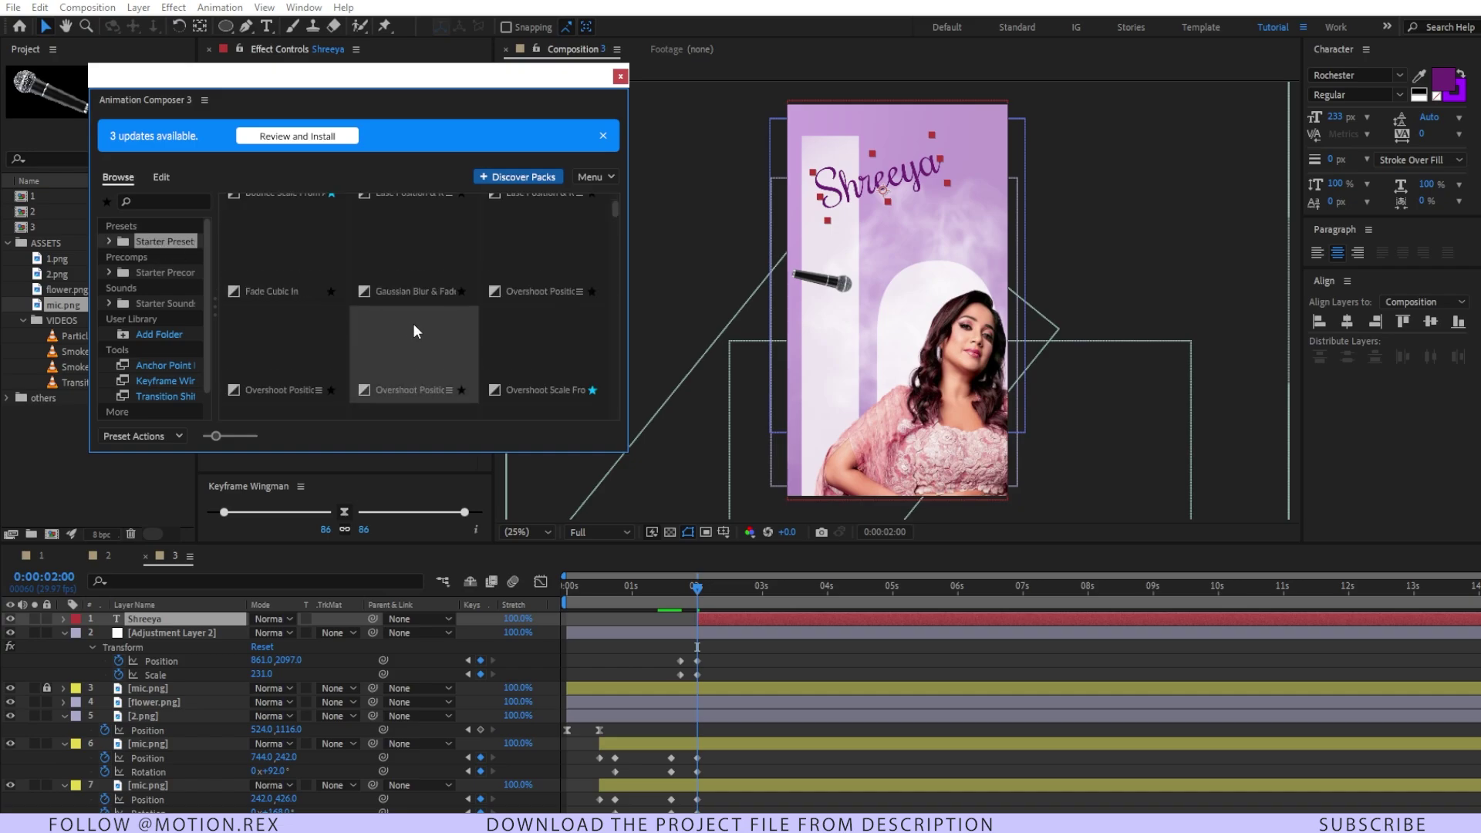
drag(421, 452, 421, 548)
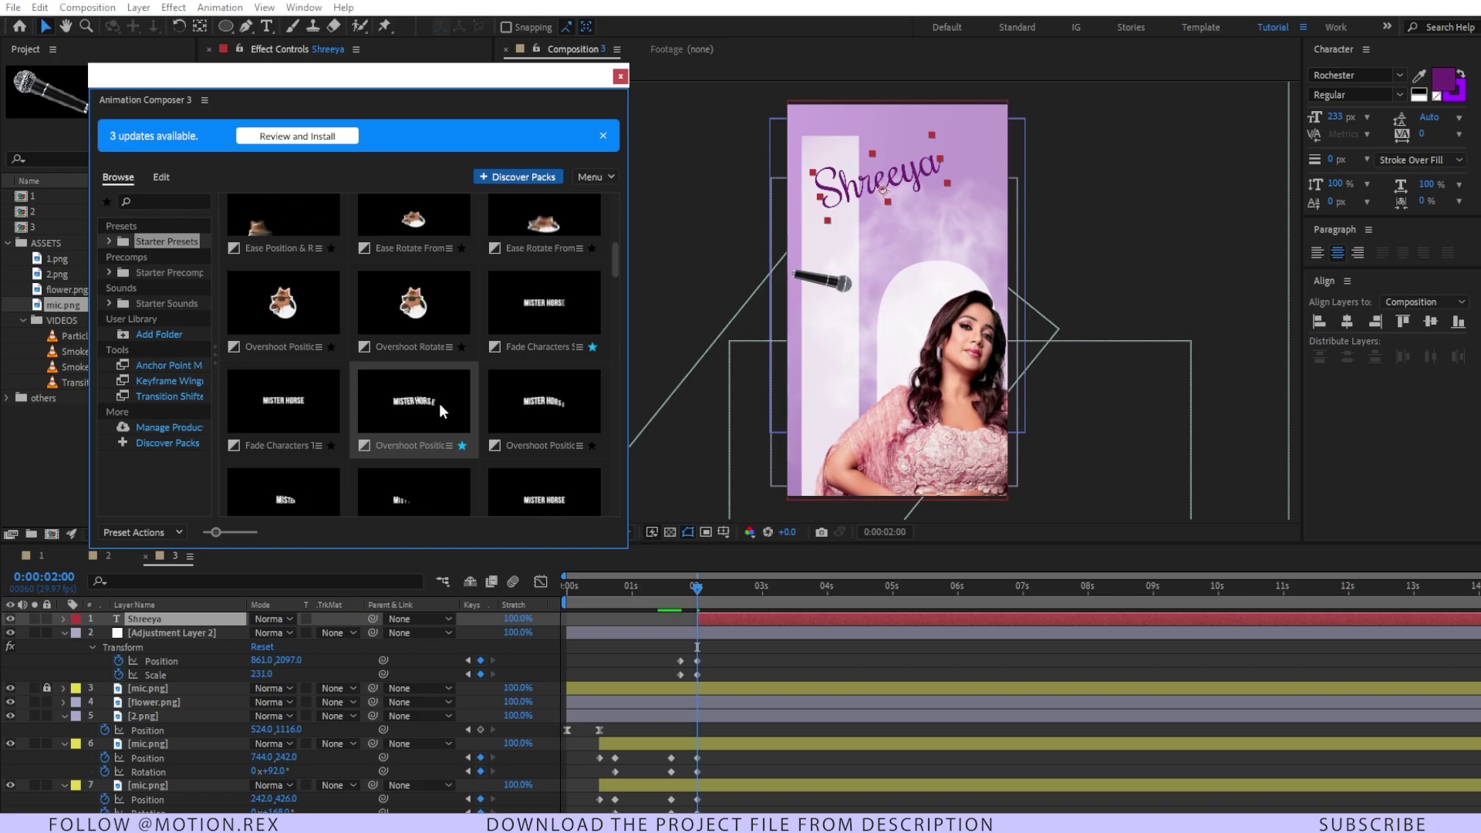
click(439, 411)
click(479, 531)
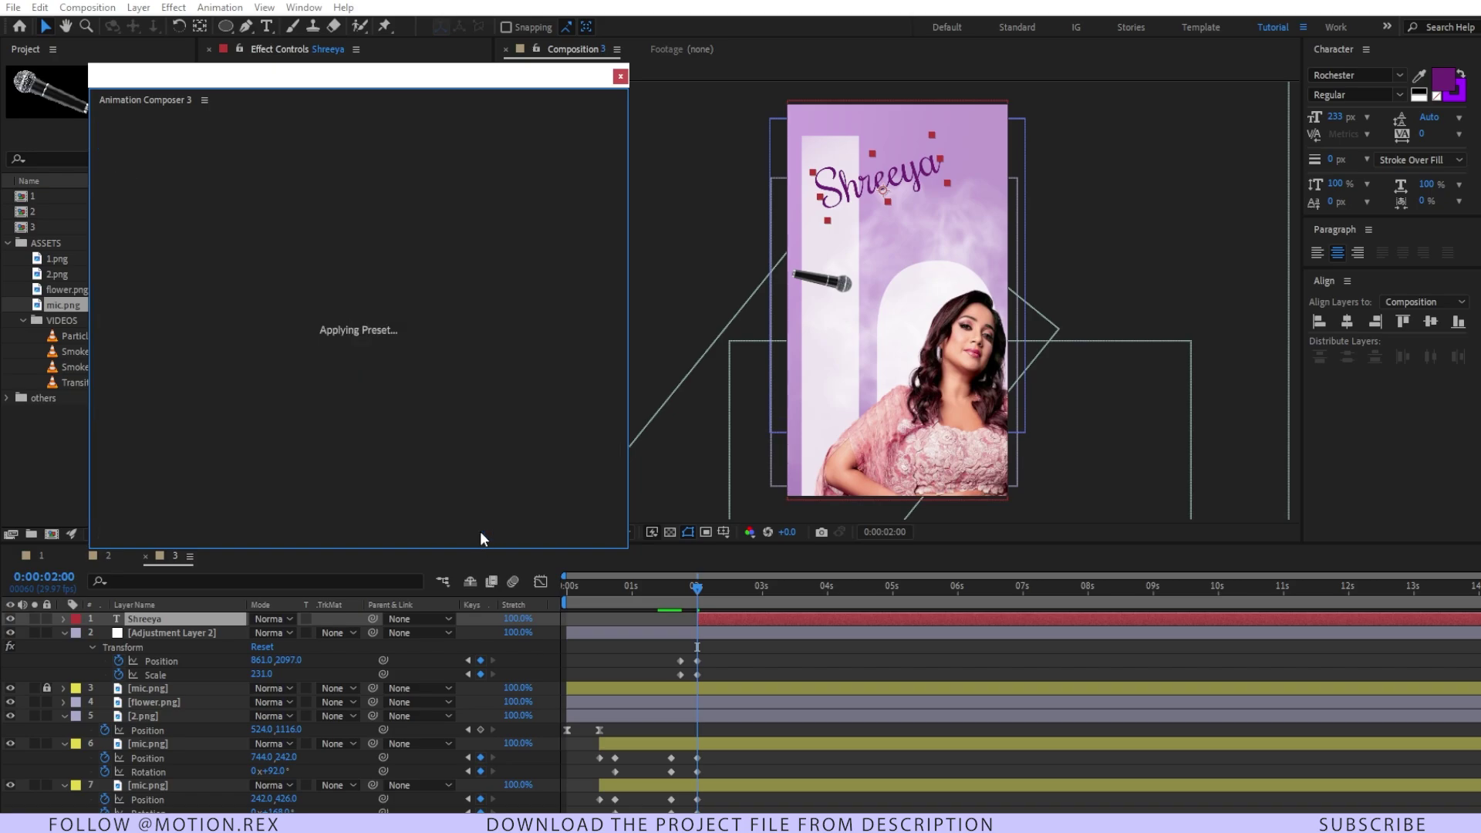
drag(708, 592, 683, 606)
key(space)
key(space)
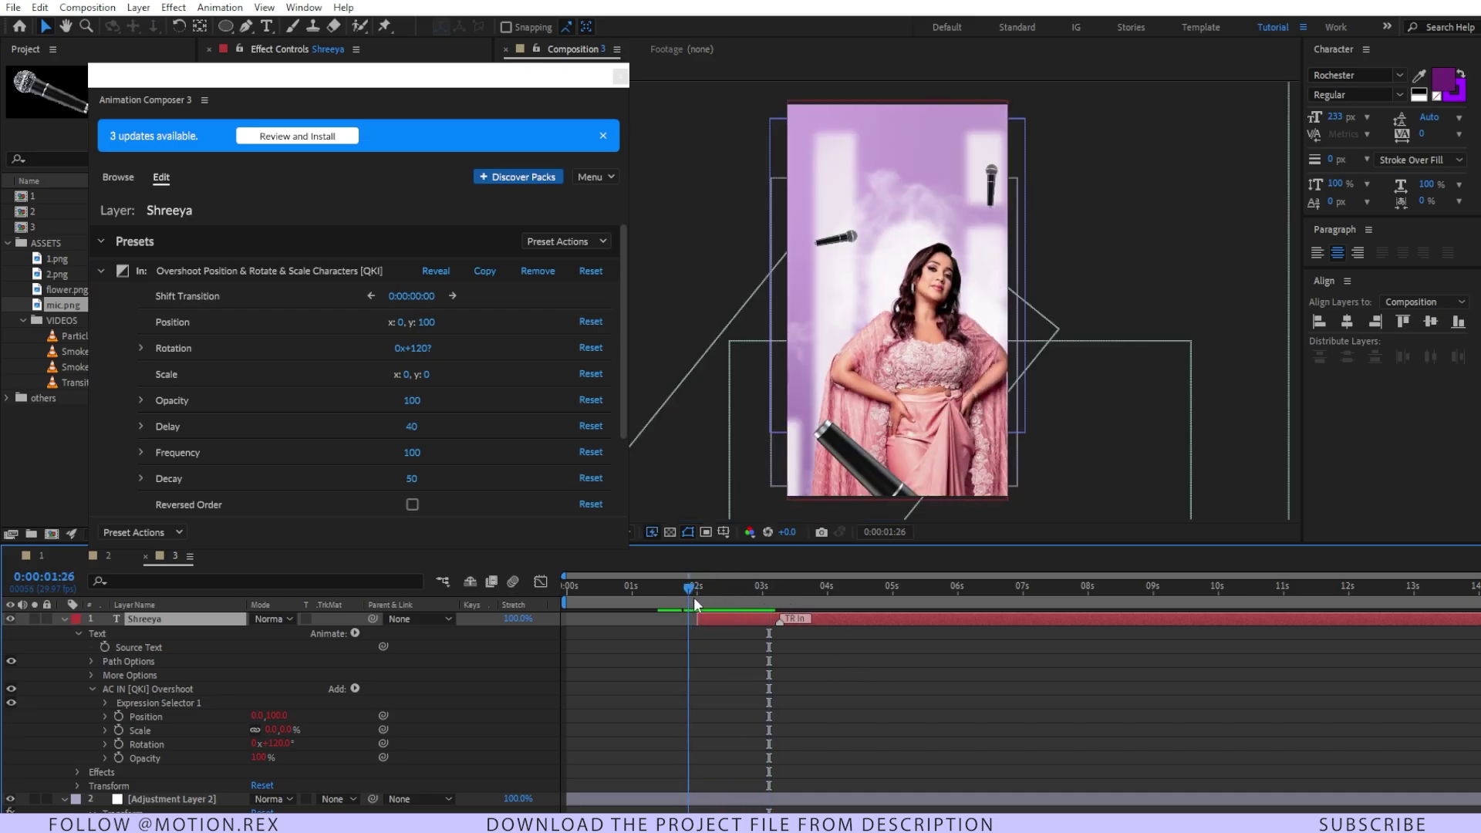
key(space)
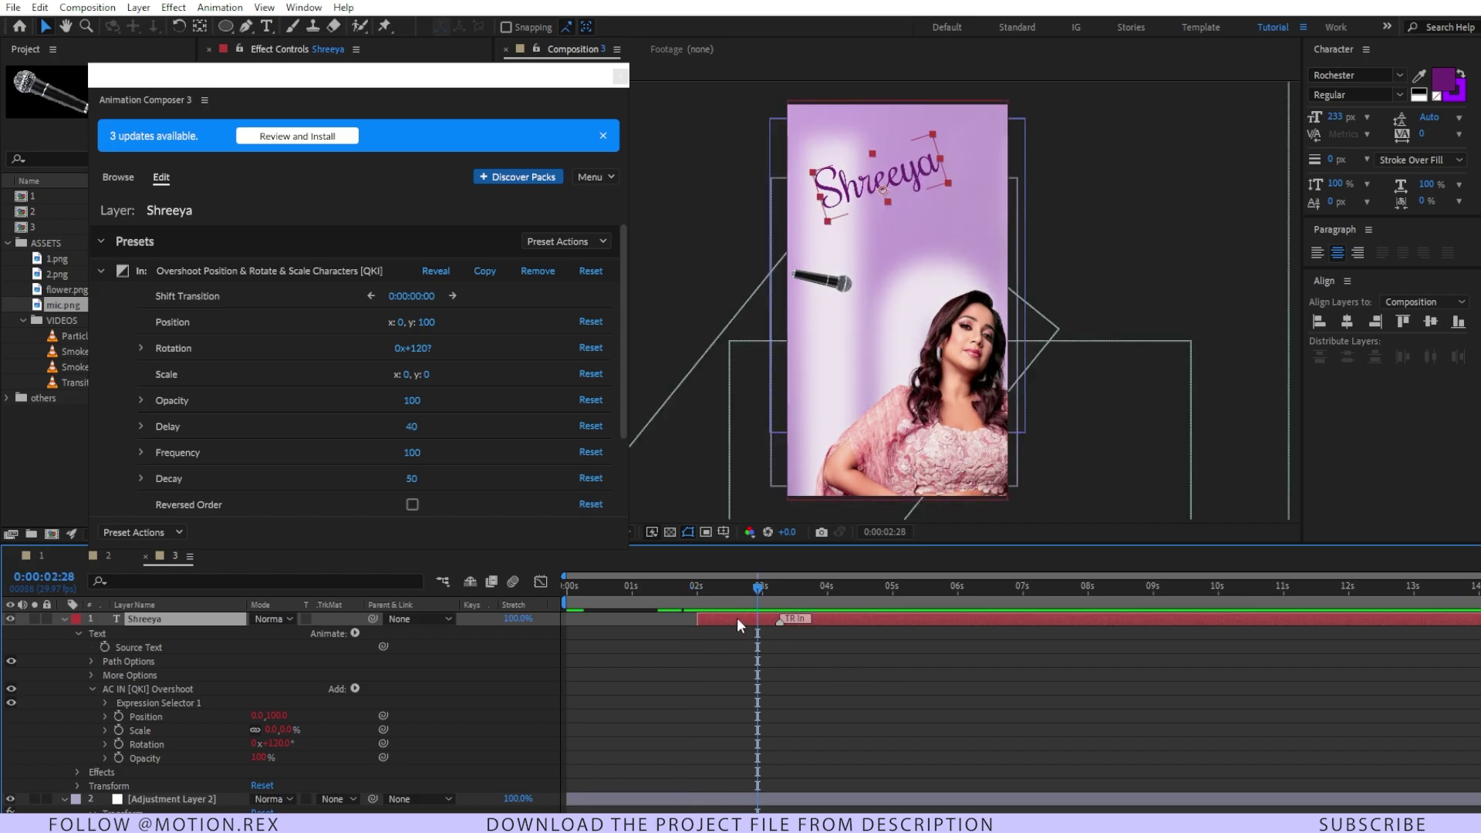
Step: Duplicate the Shreeya title, start the copy slightly later, place it below the original, change its text to "Ghosal" and close Animation Composer
key(ctrl+d)
drag(738, 617, 775, 622)
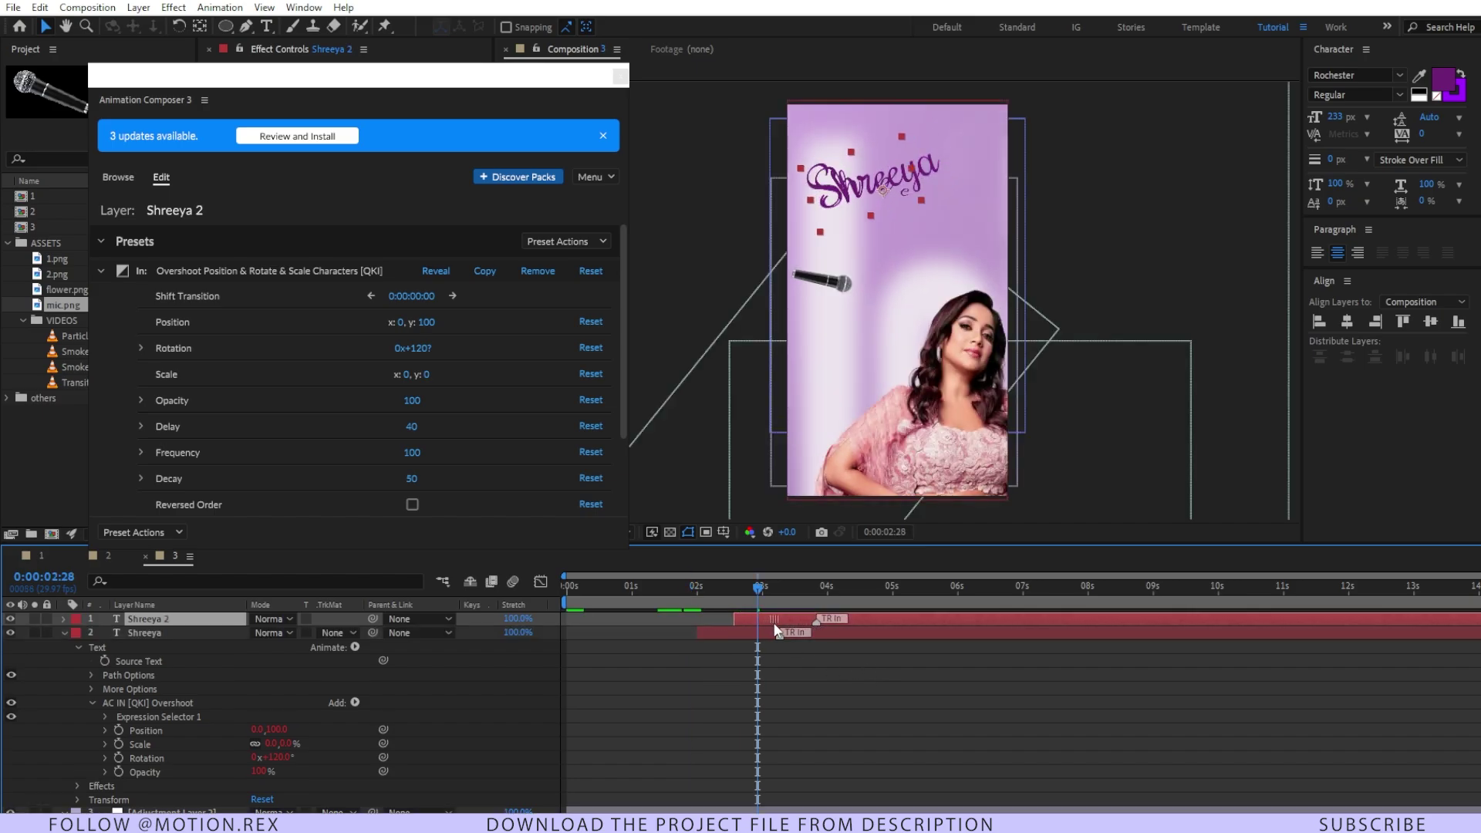
click(909, 231)
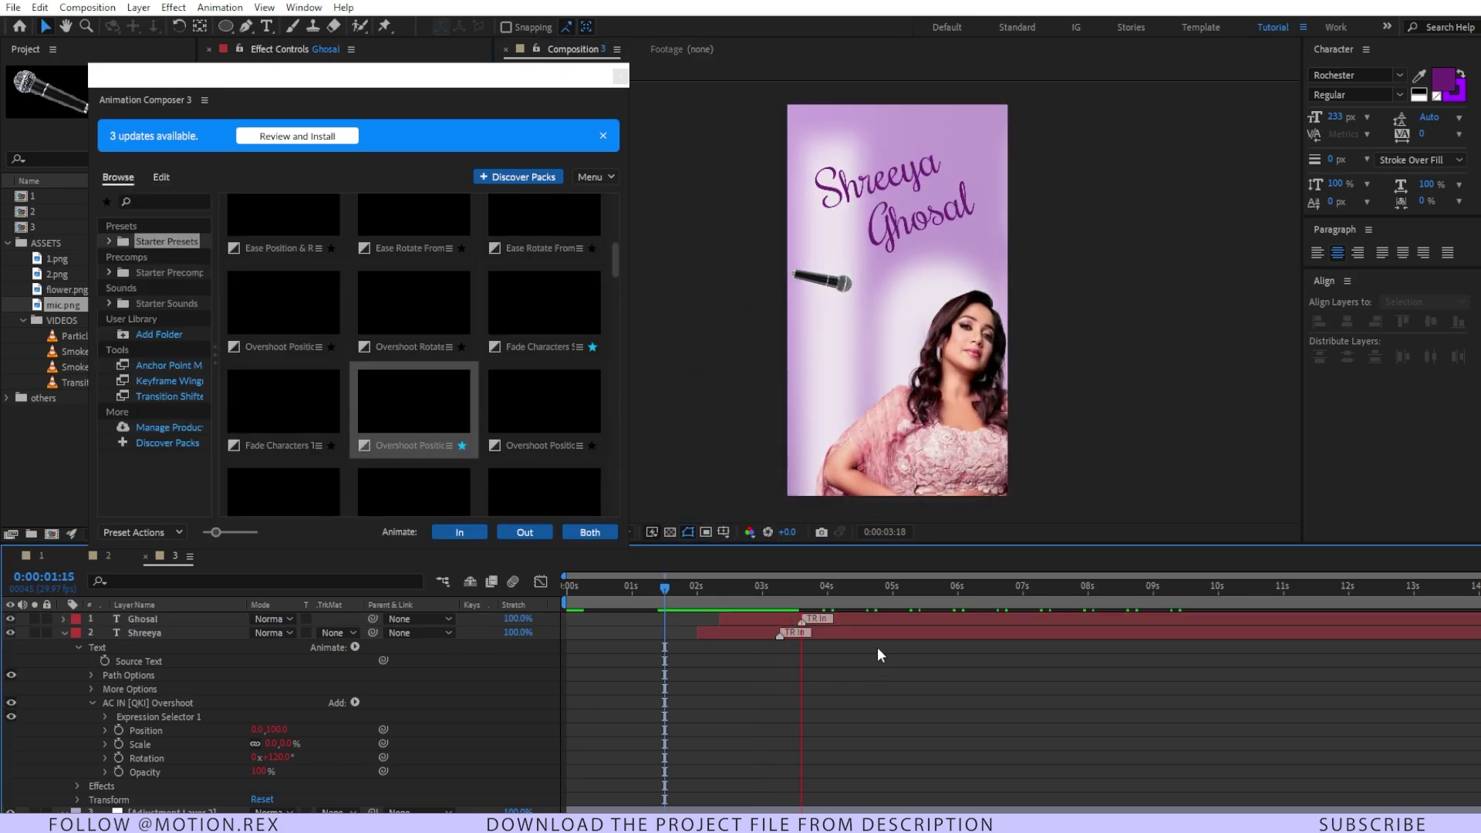
key(space)
drag(812, 593, 828, 594)
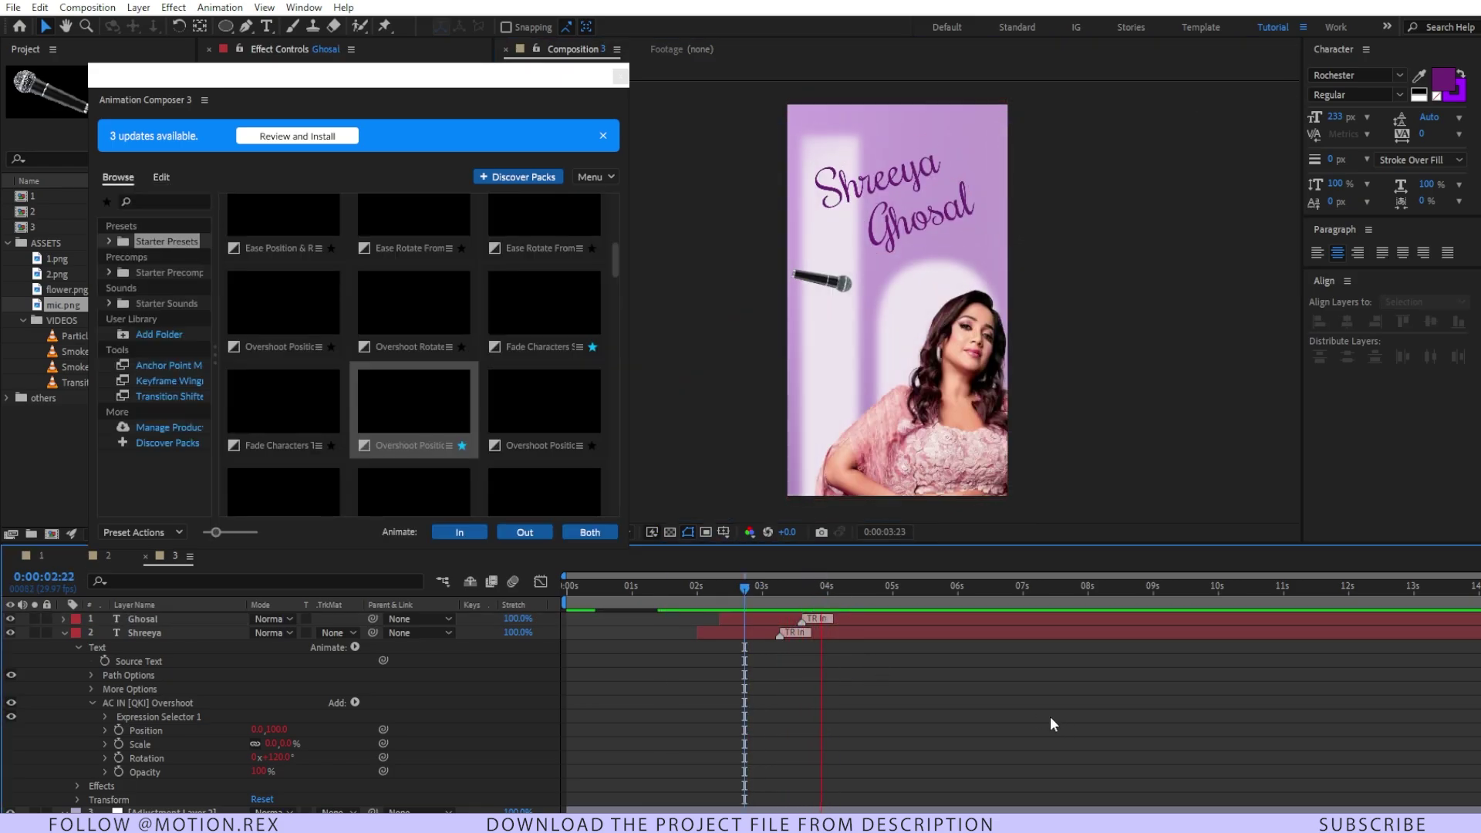
key(space)
scroll(876, 725, down, 5)
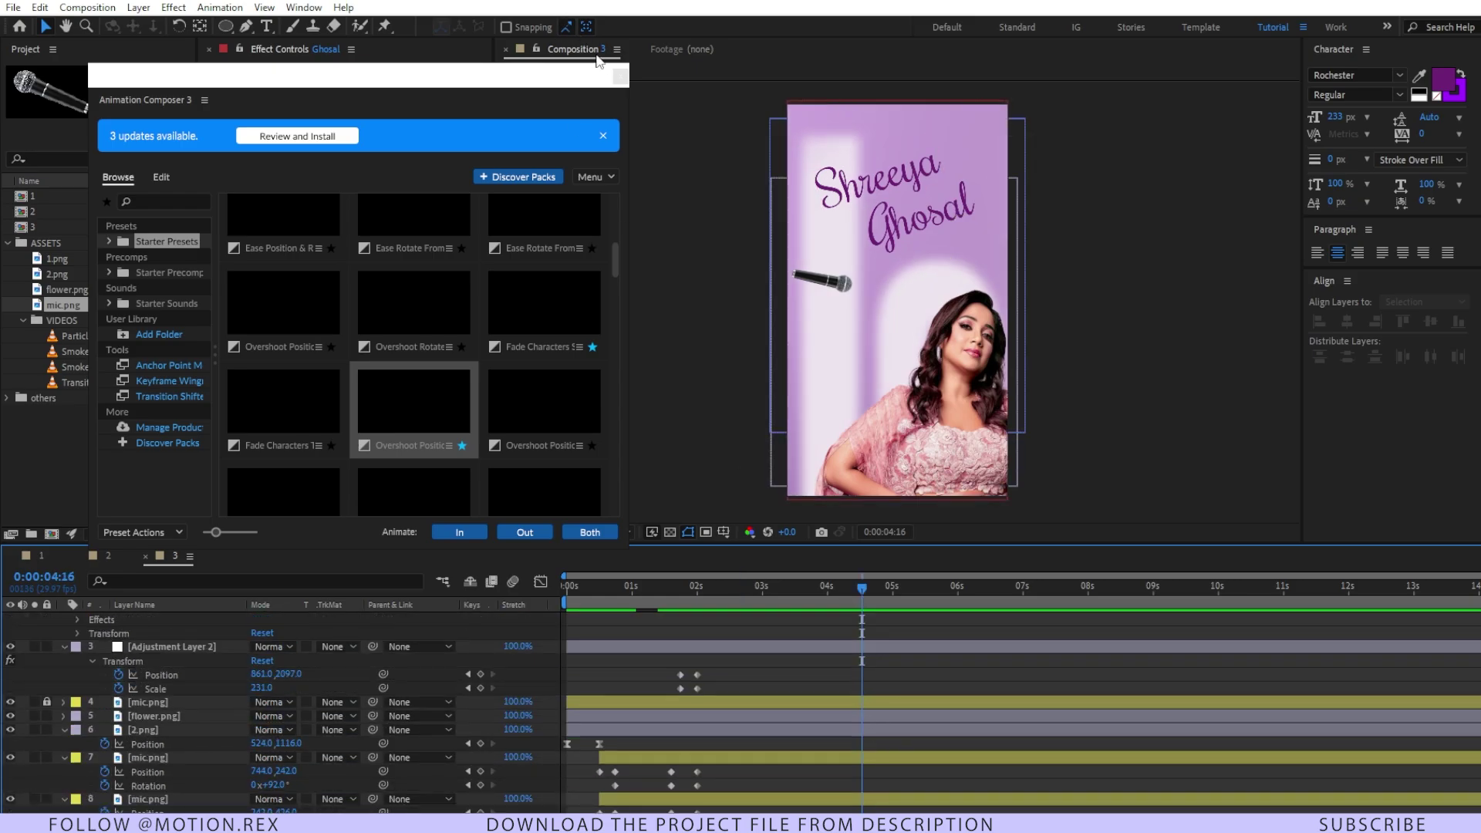
click(621, 78)
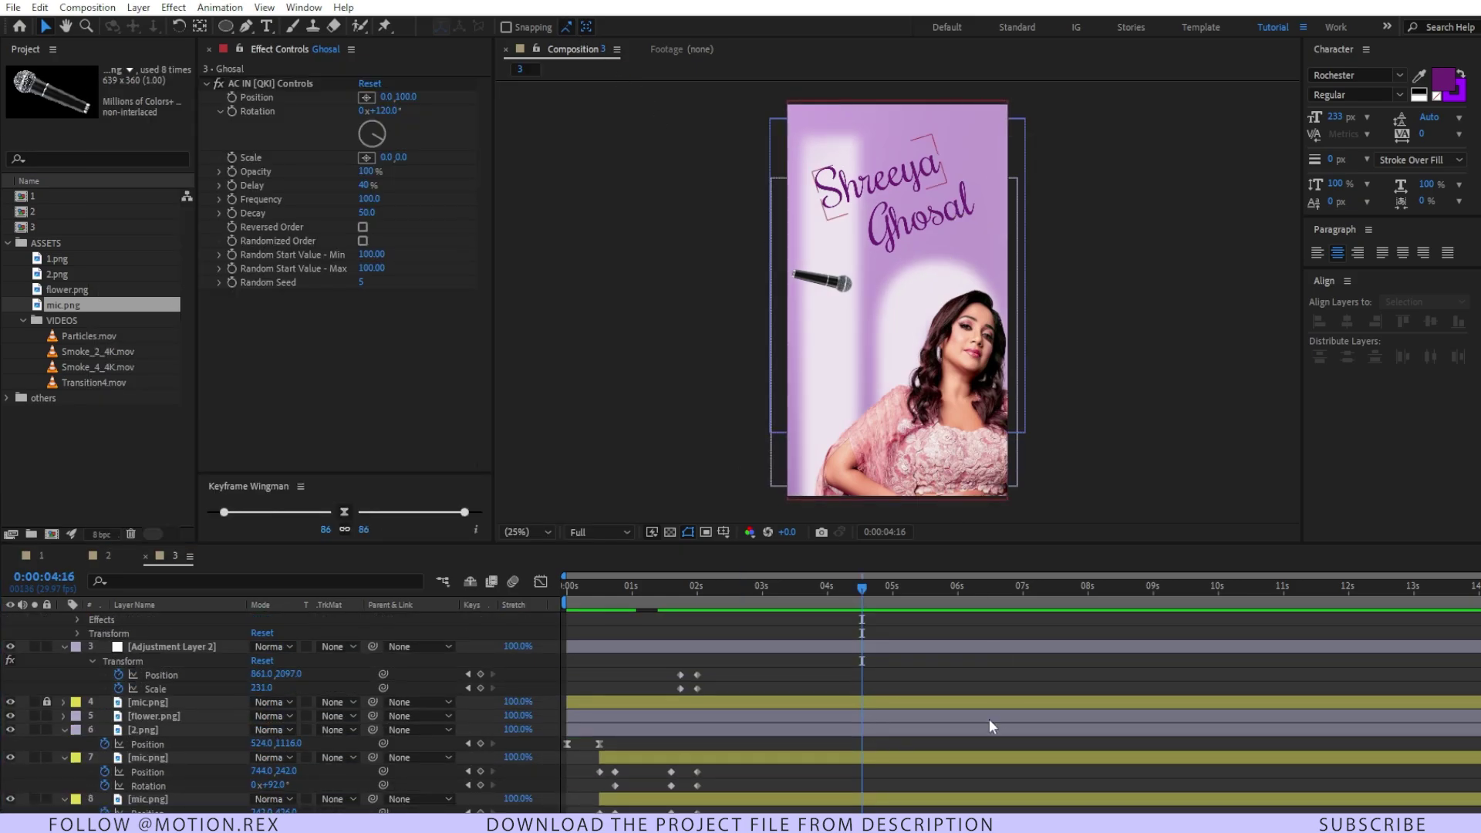
Step: Add Position and Scale keyframes holding the current values on the adjustment layer's Transform effect at 0:00:04:16
click(859, 652)
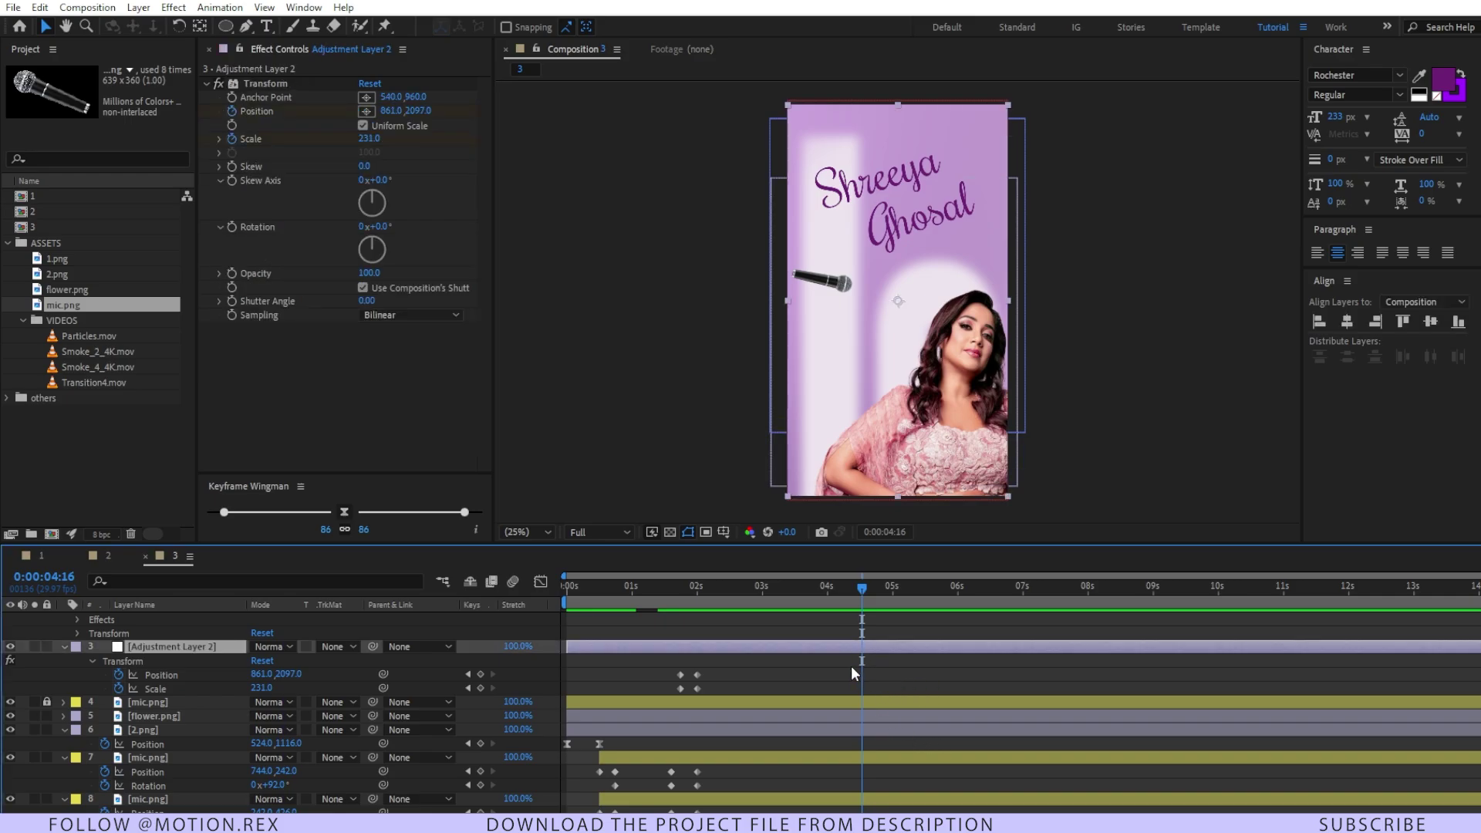
click(482, 674)
click(481, 688)
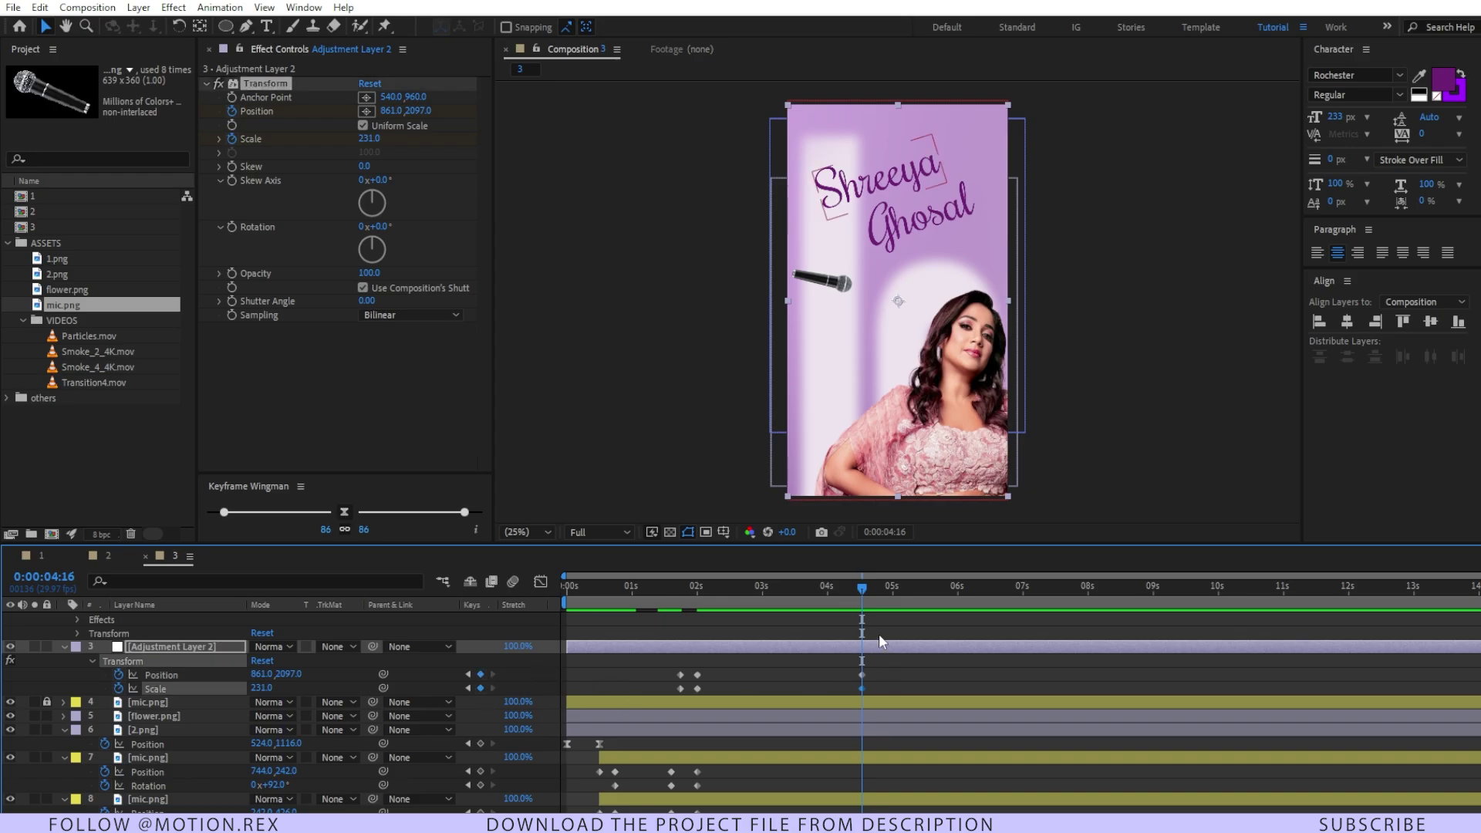
Step: At 0:00:04:26, reset the adjustment layer's Transform effect to add Position 540.0,960.0 and Scale 100.0 keyframes
key(shift+Page_Down)
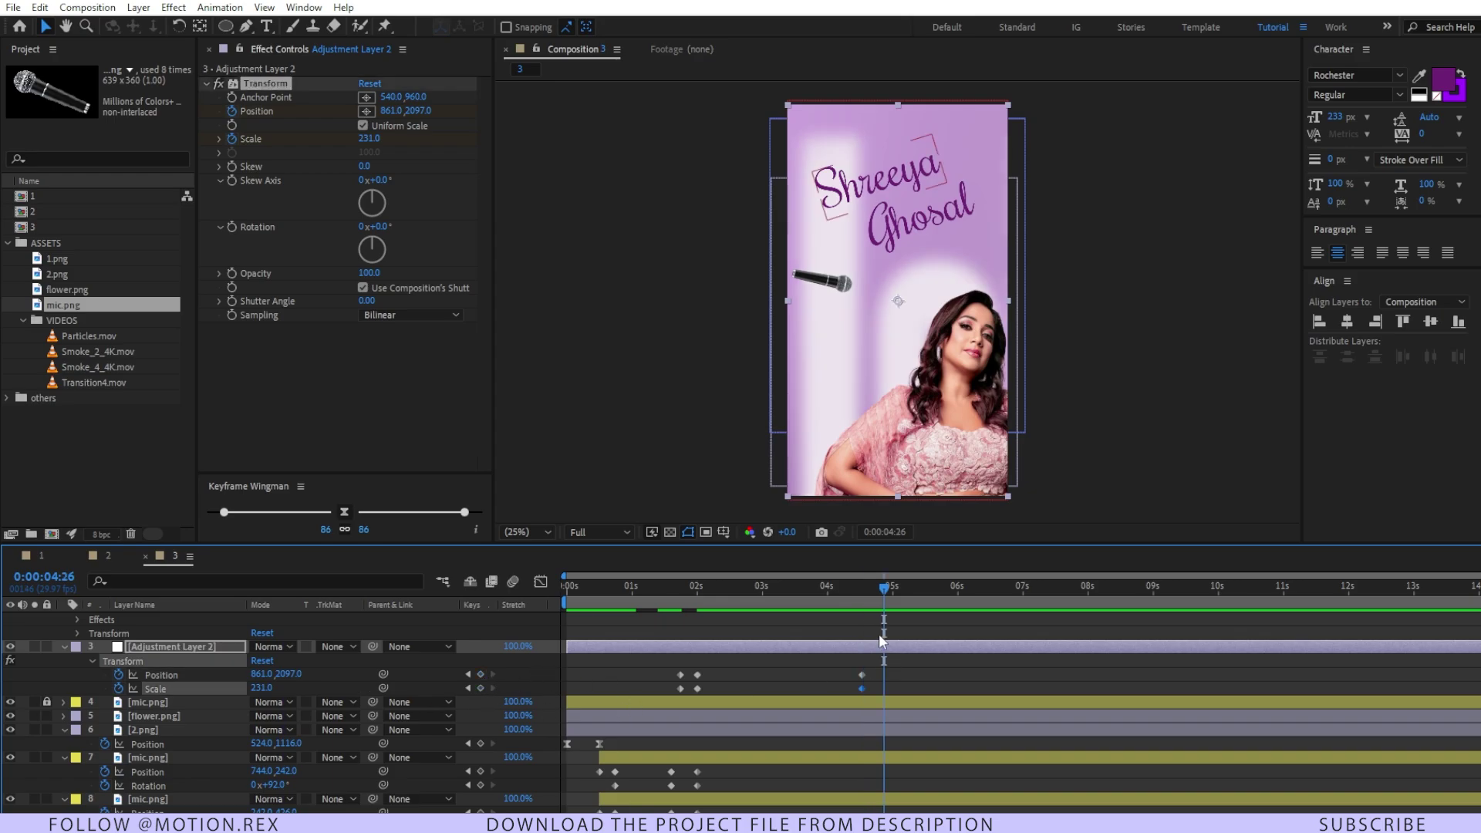
click(375, 86)
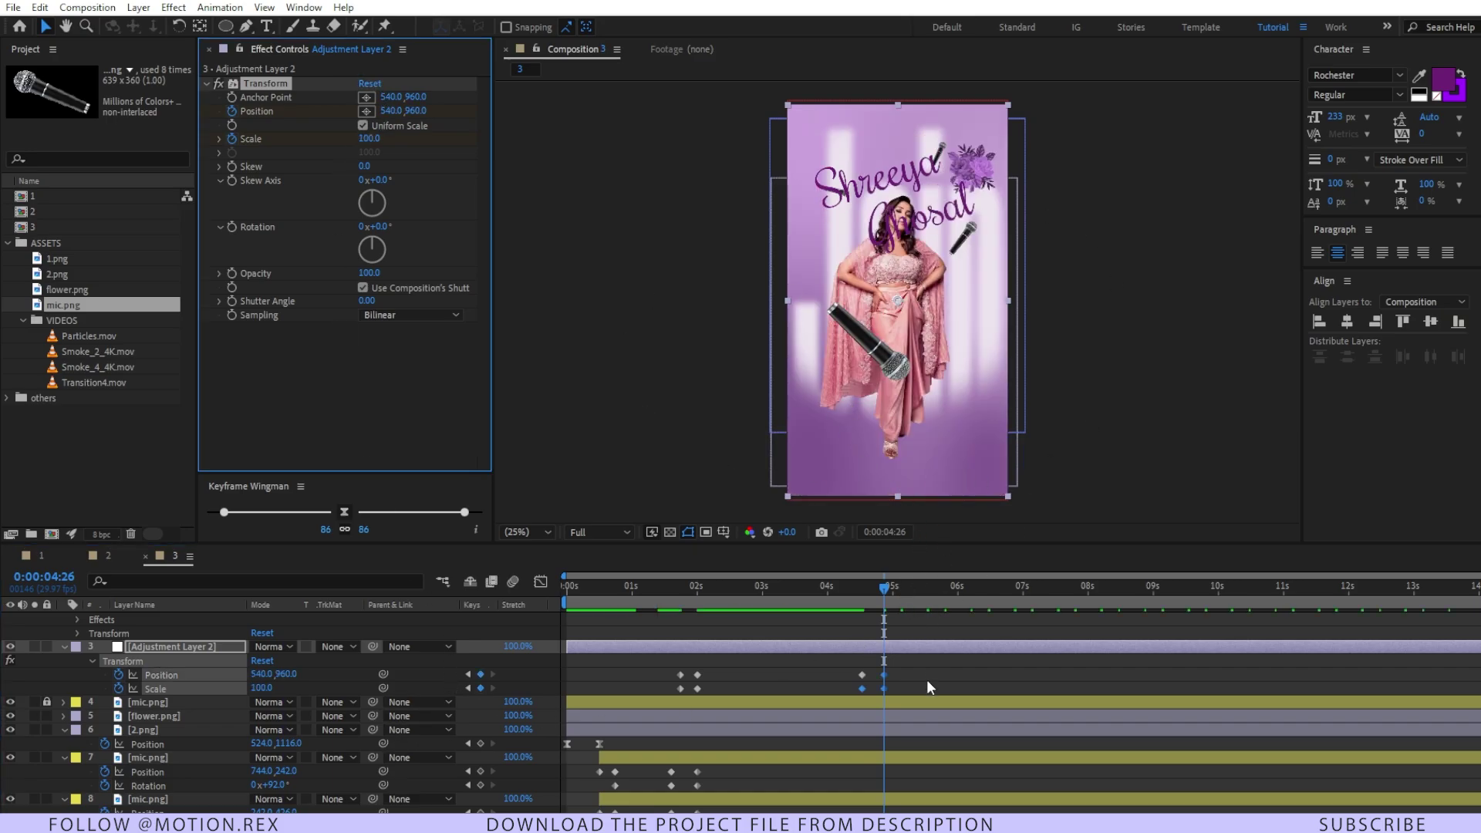
Step: Trim the ends of the Ghosal and Shreeya title layers back to about 0:00:04:16 and preview the zoom-out
scroll(927, 679, up, 5)
click(890, 630)
shift+click(890, 617)
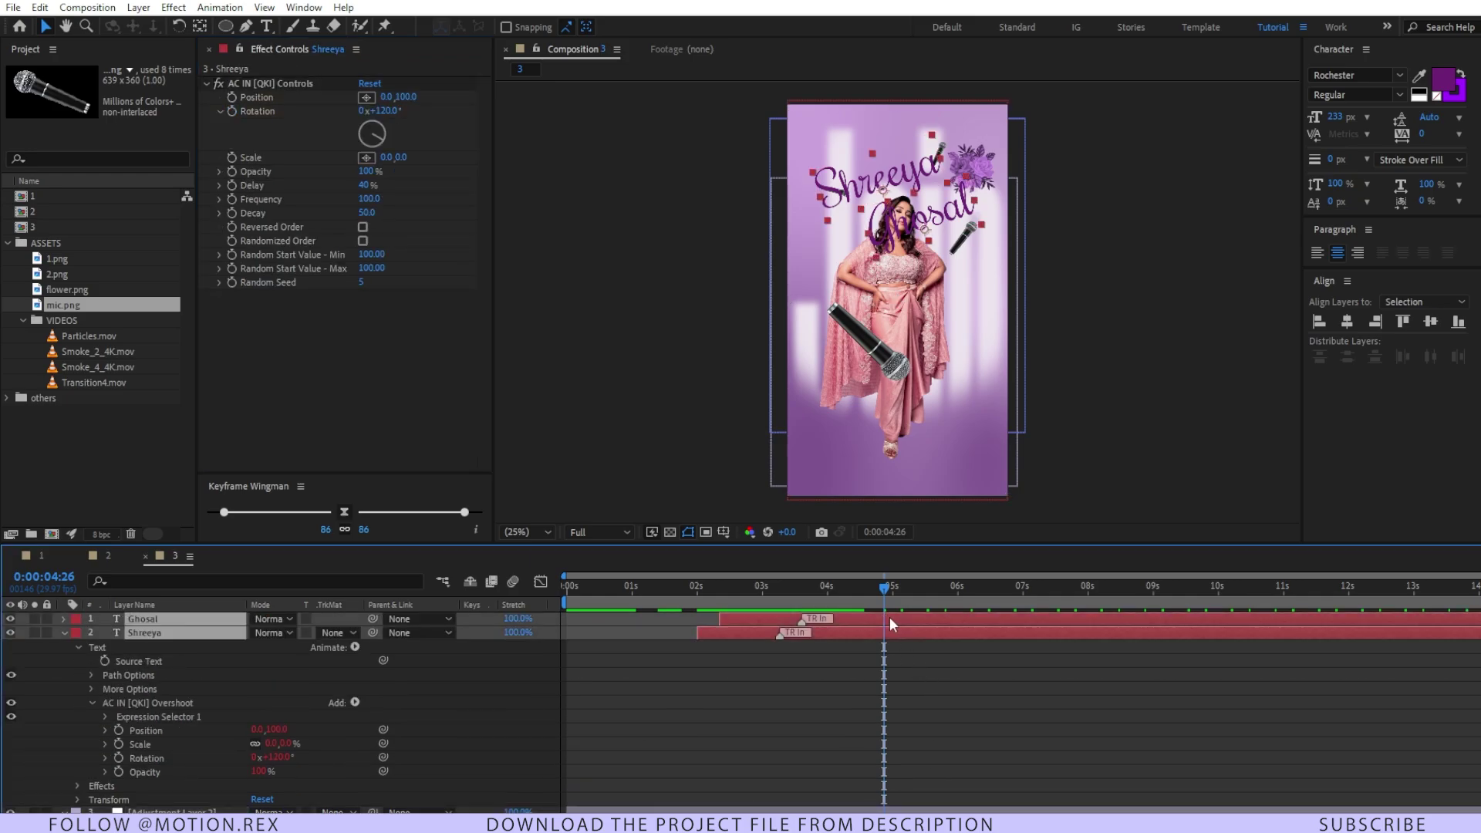
key(alt+])
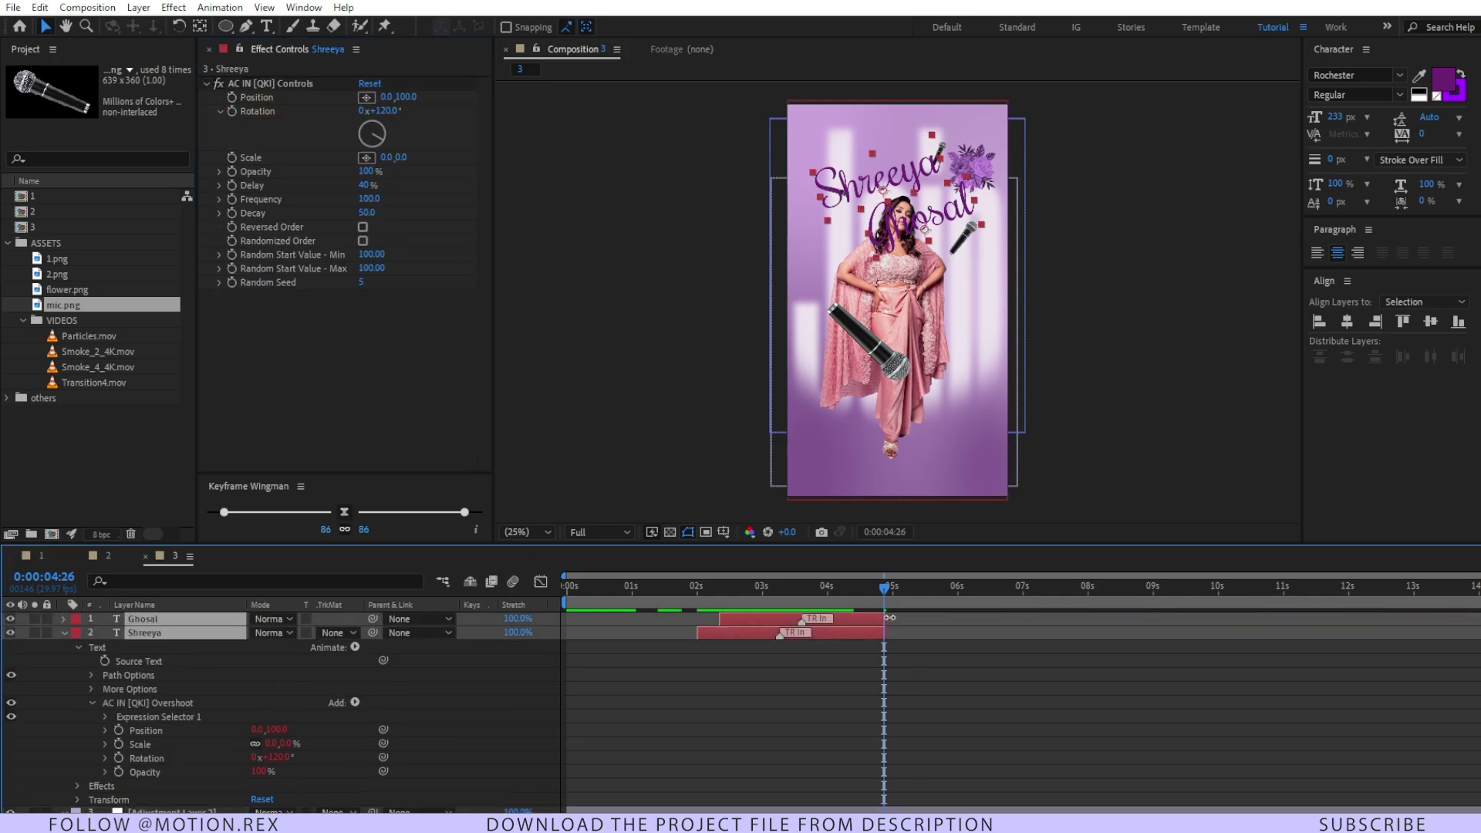
drag(885, 621, 869, 624)
key(space)
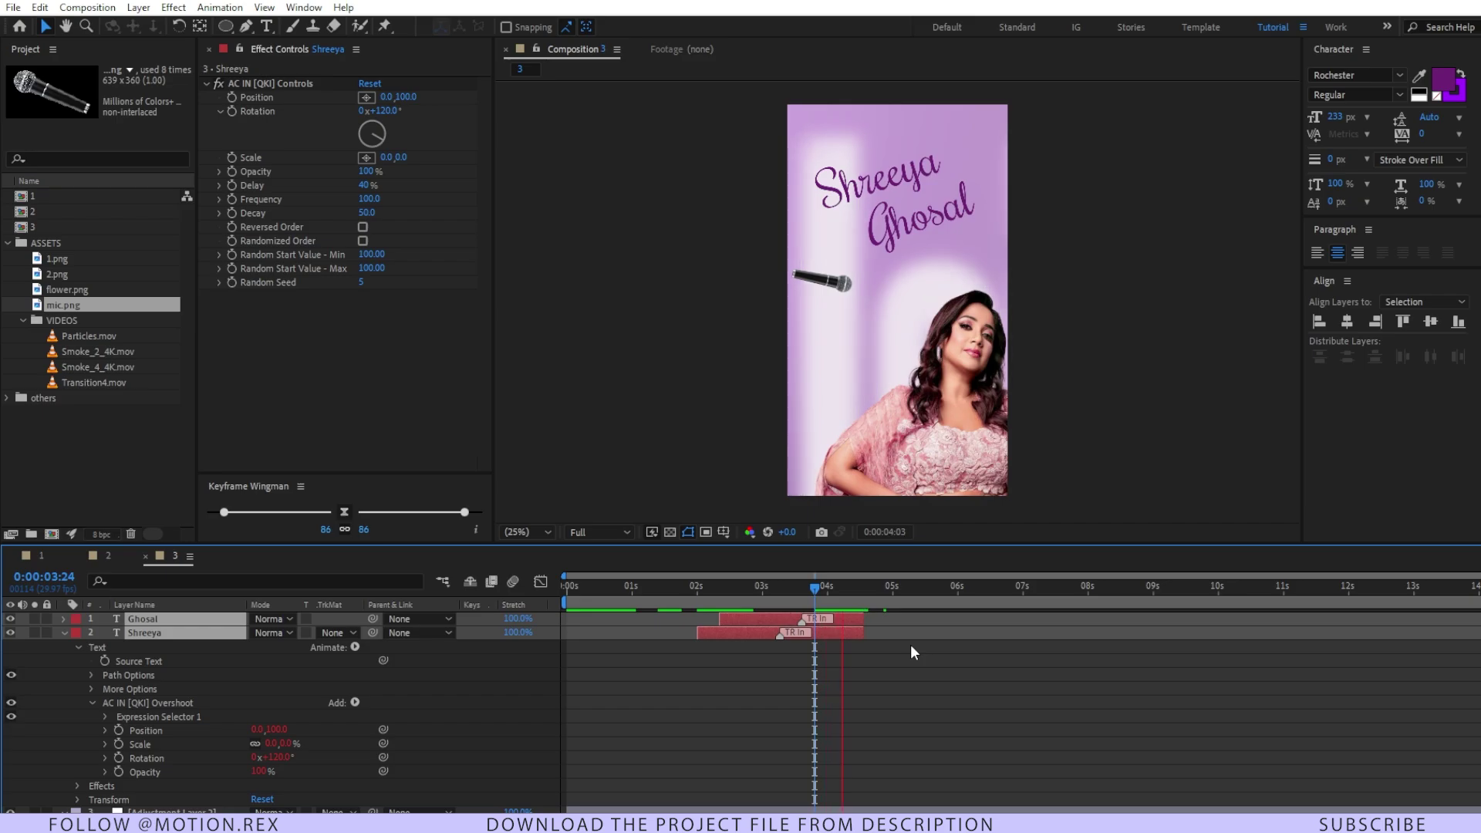
click(977, 692)
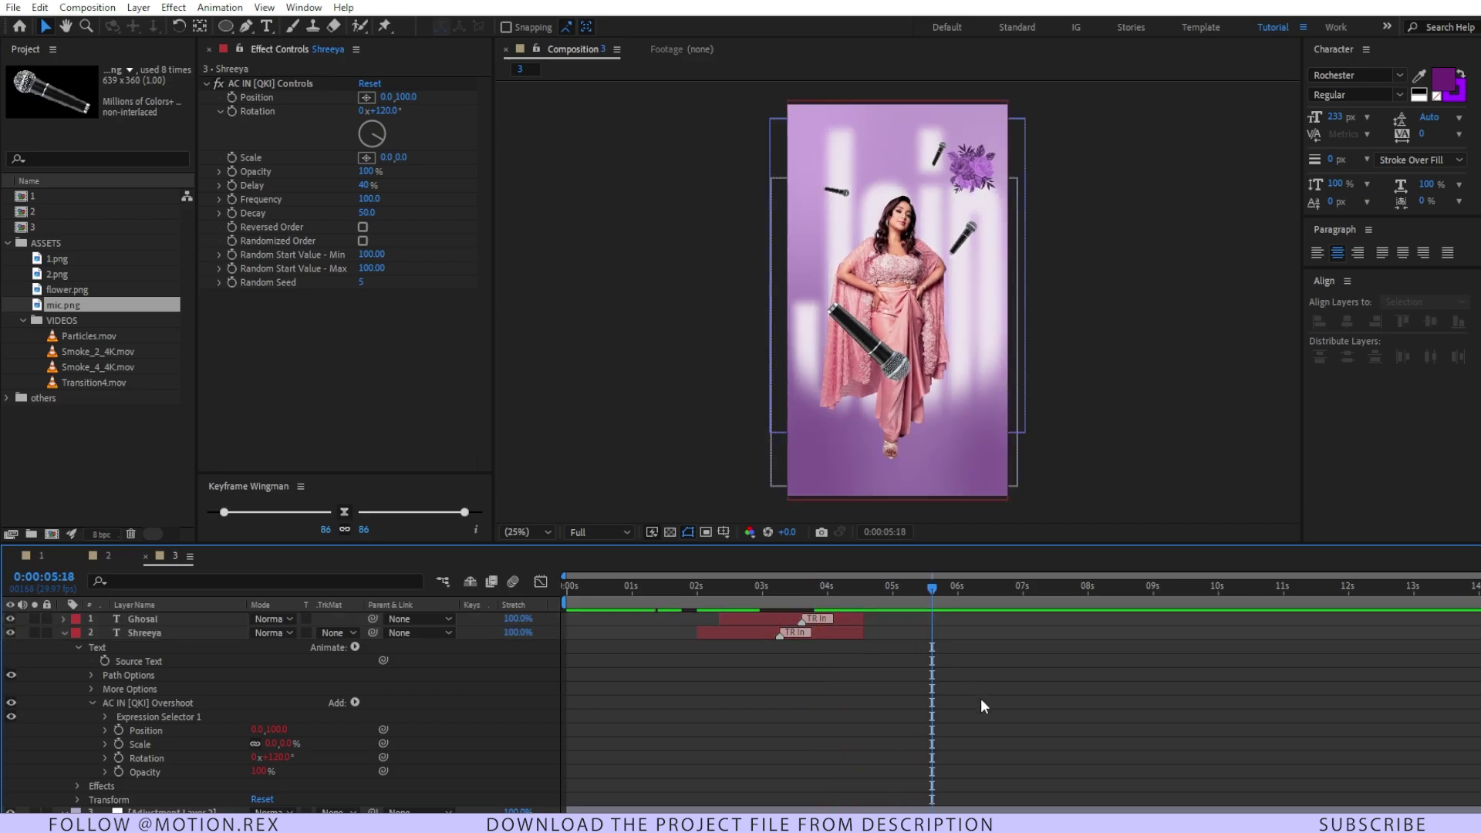
Step: Add the expression wiggle(2,10) to the Position of the large foreground microphone on layer 4 and preview it from the start
scroll(978, 696, down, 3)
click(141, 665)
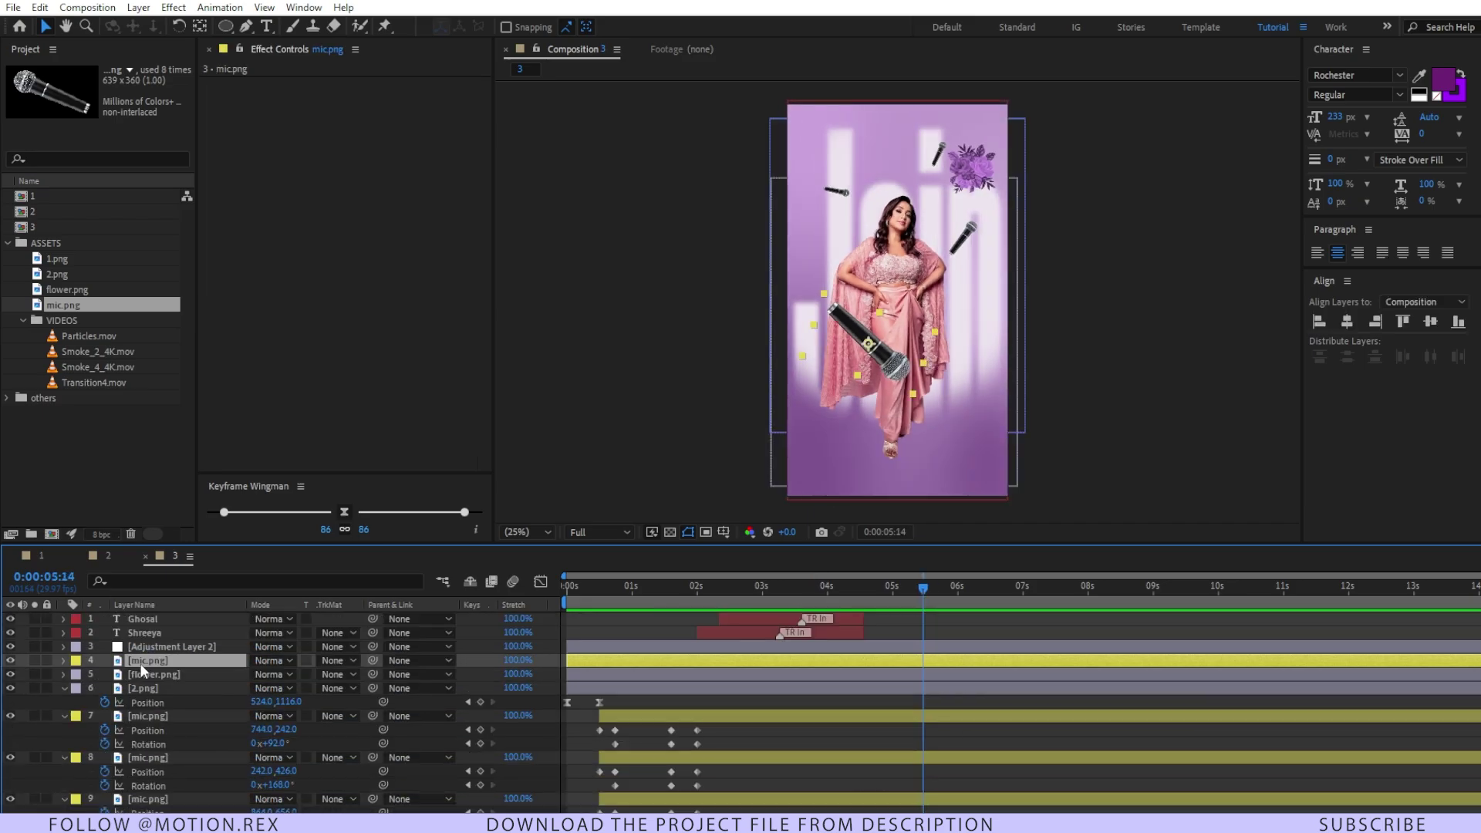
key(p)
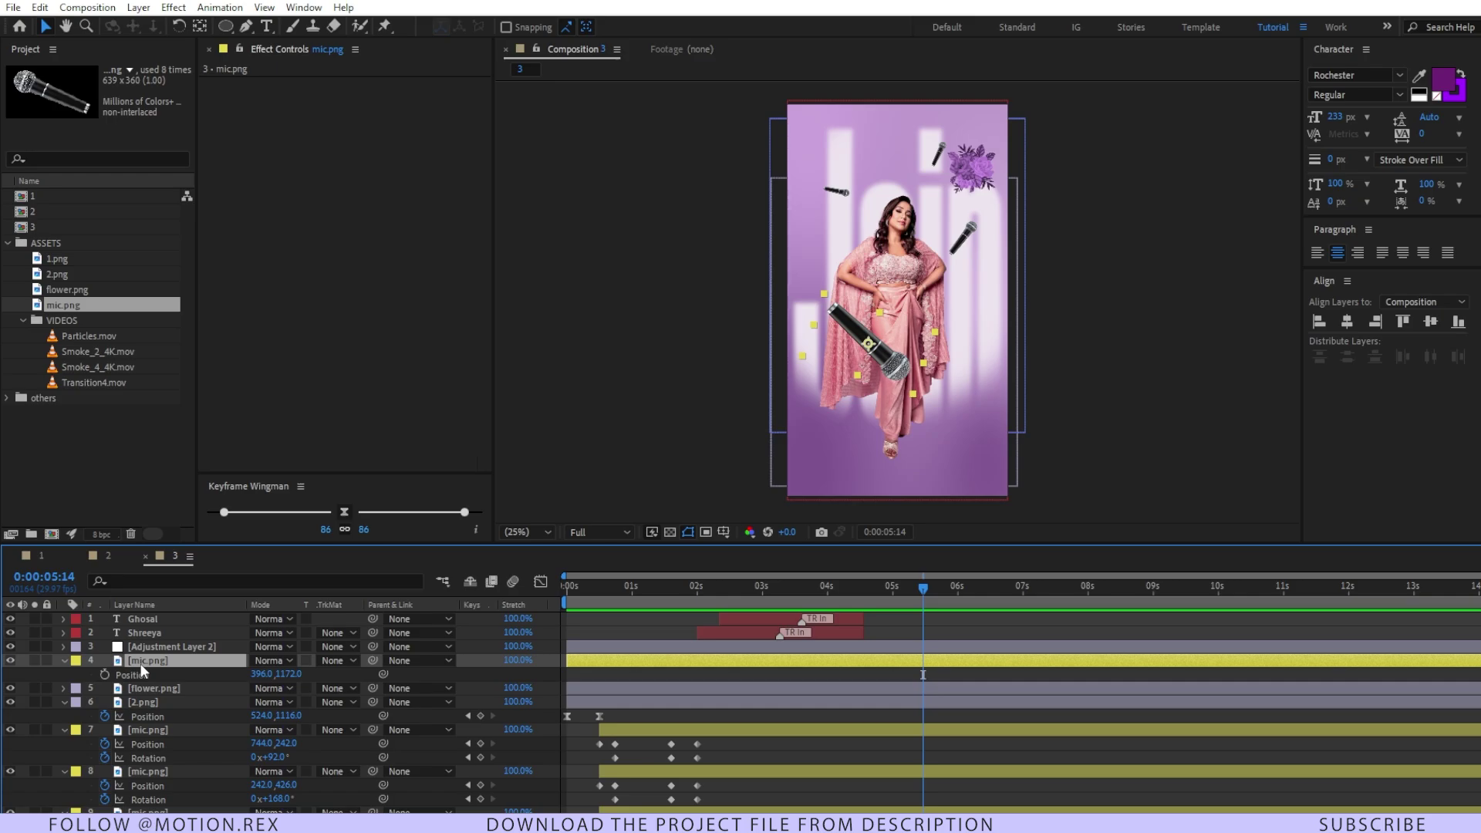
alt+click(104, 672)
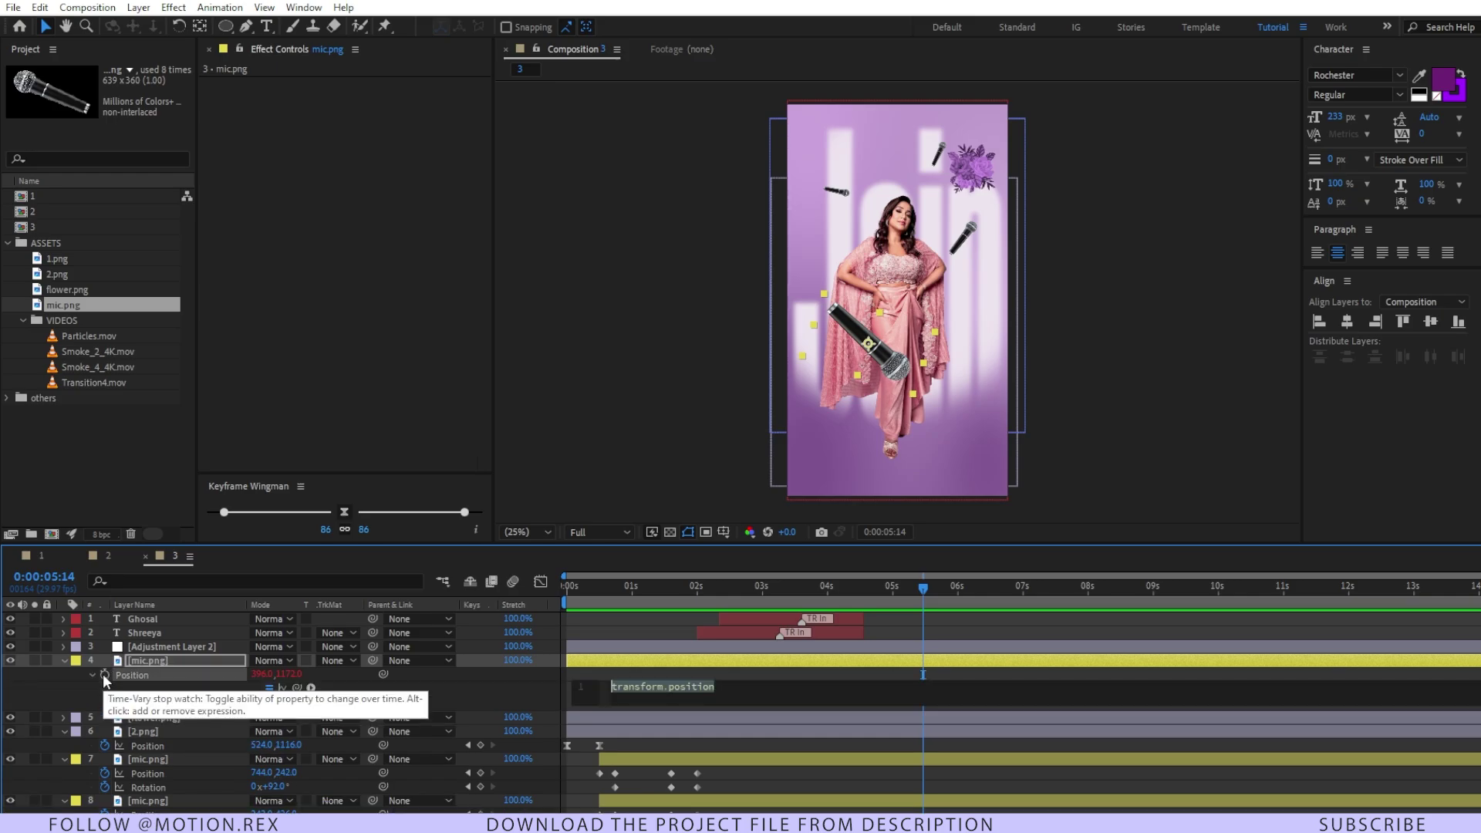
text(wiggle()
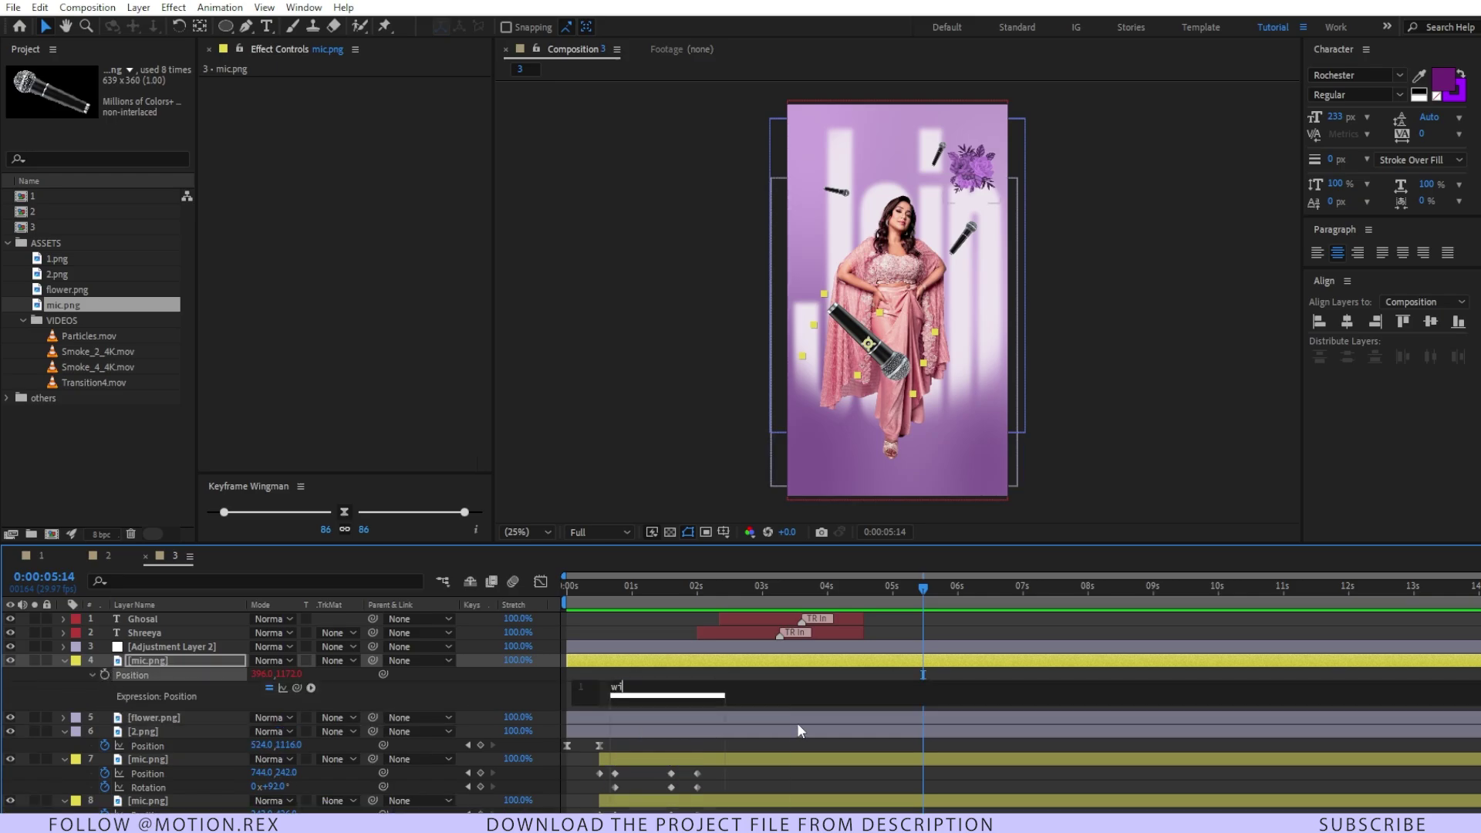
text(2)
text(,10)
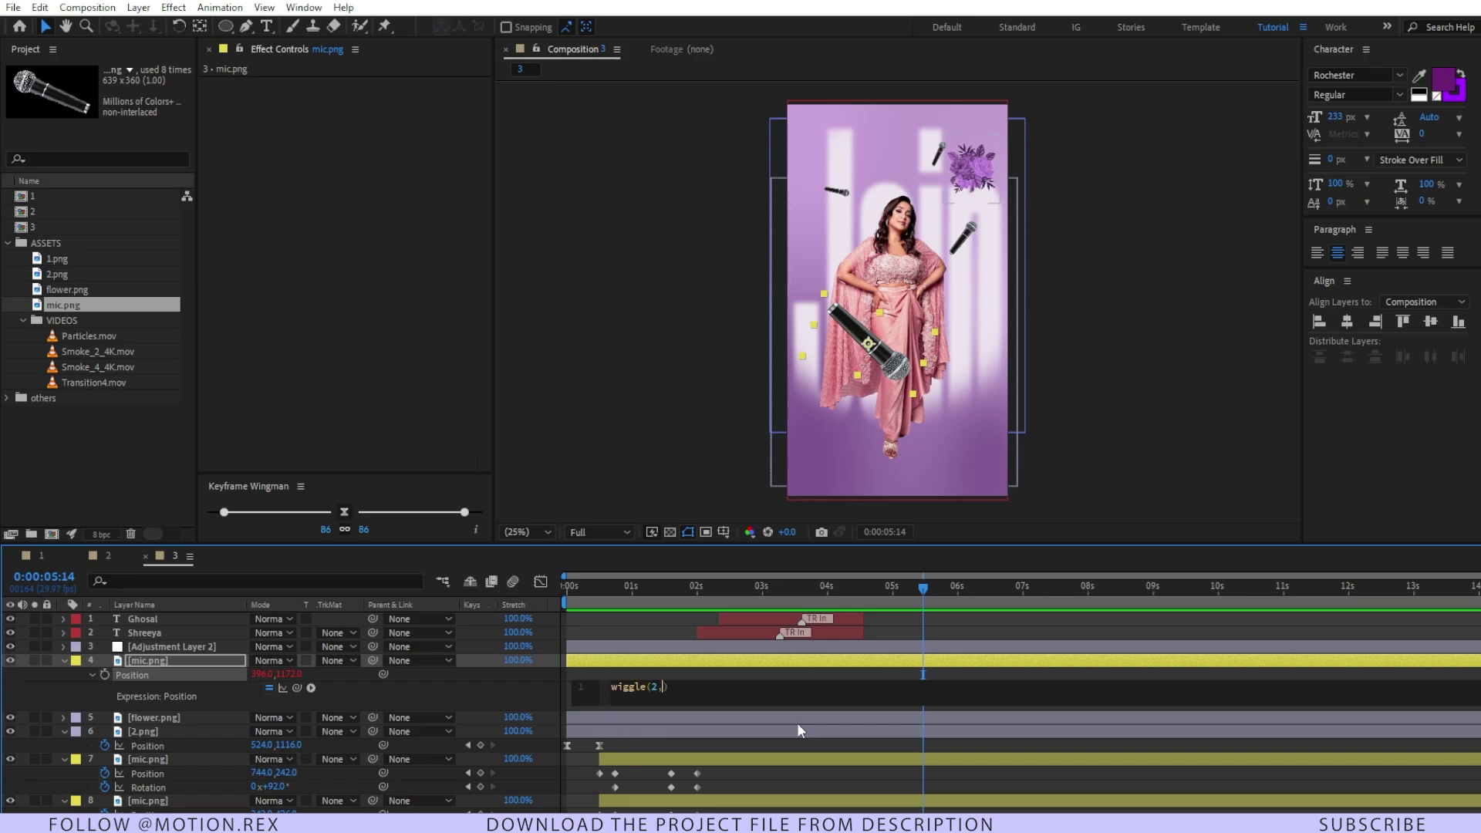
key(KP_Enter)
drag(747, 596, 534, 600)
scroll(817, 398, up, 1)
key(space)
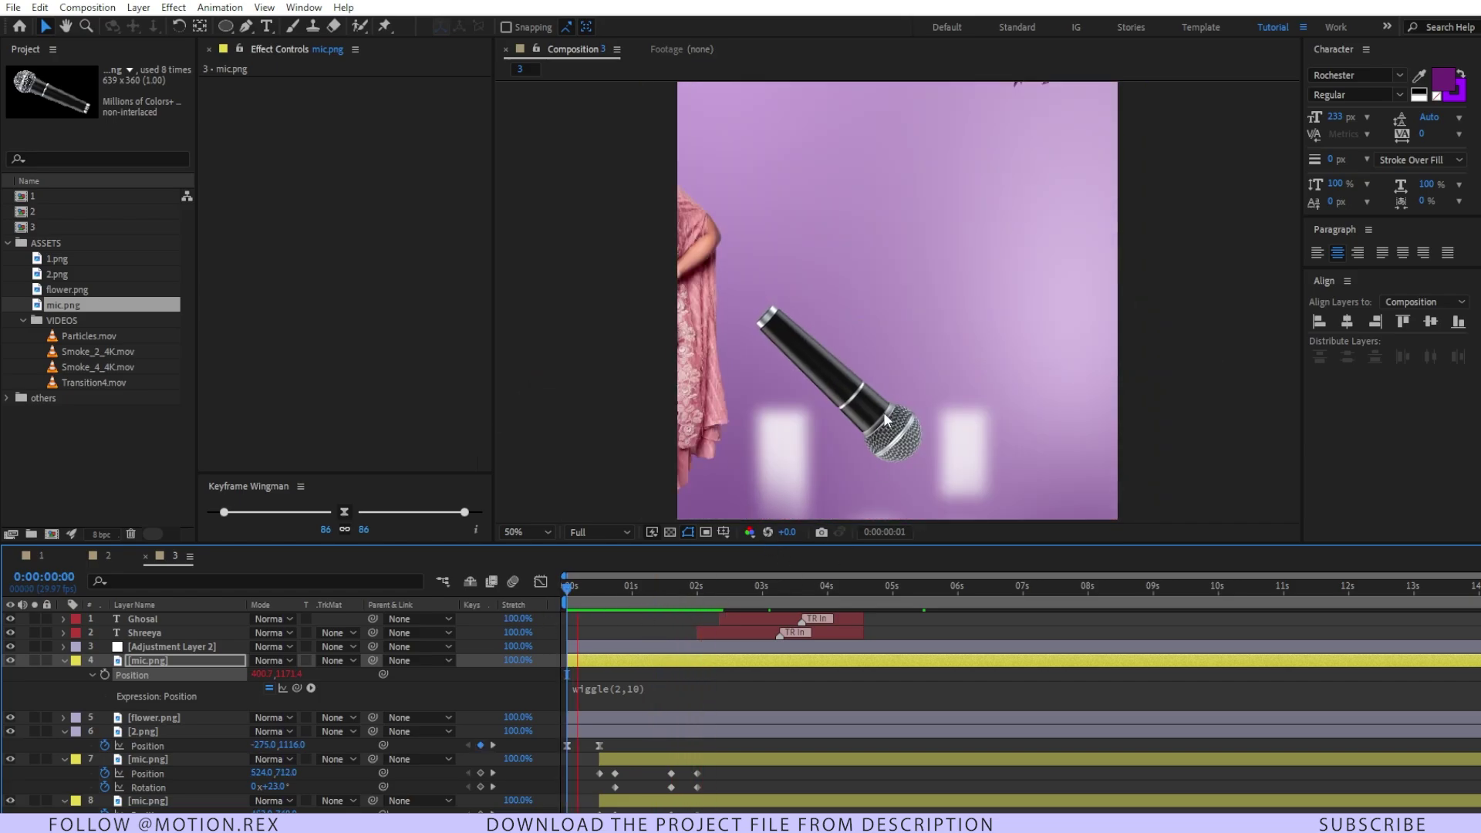
key(space)
Step: Try a wiggle frequency of 5 on the large microphone's Position expression, preview it and restore the frequency to 2
click(631, 689)
click(657, 686)
key(BackSpace)
text(5)
key(KP_Enter)
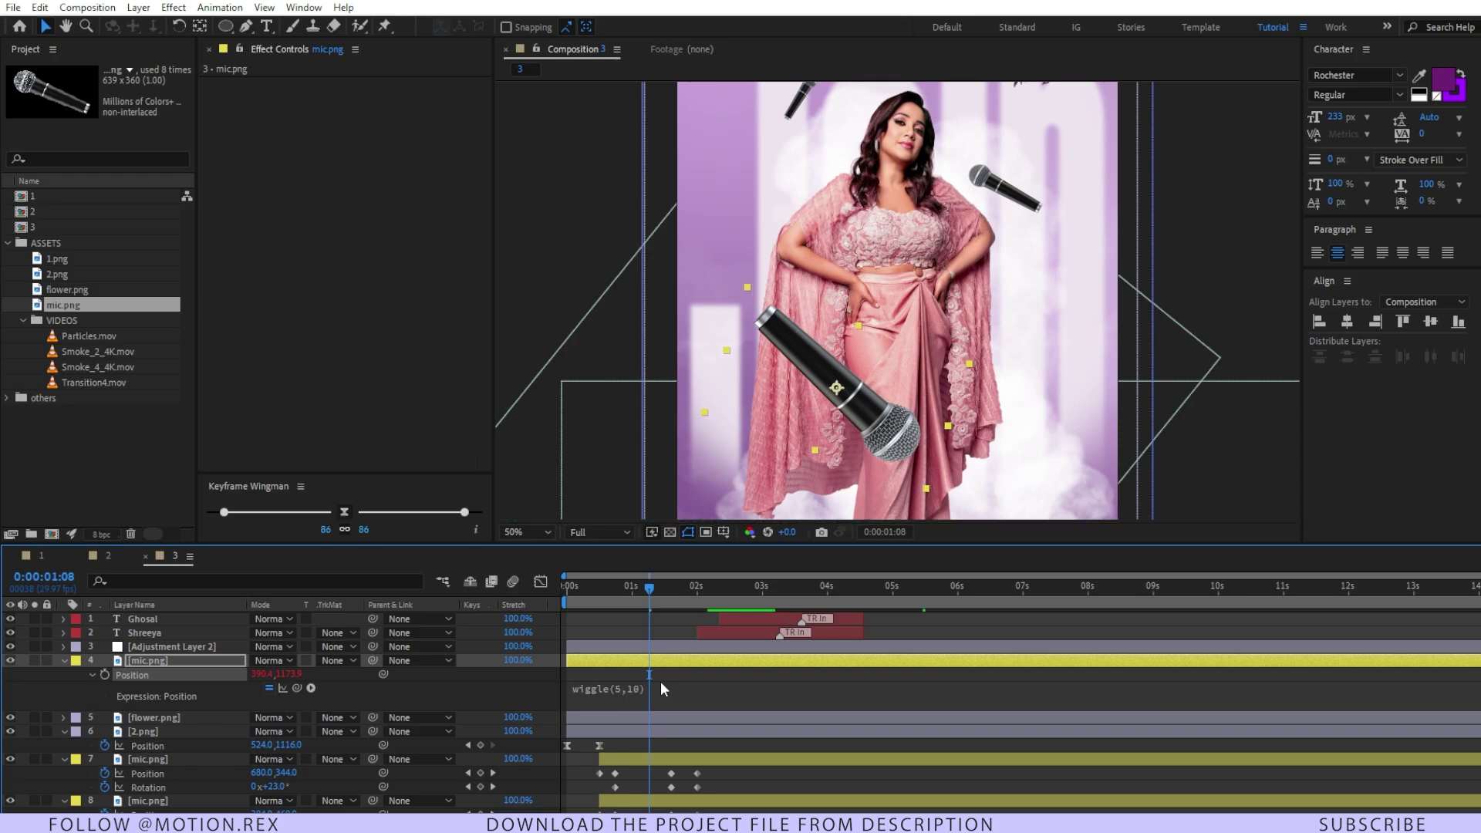
key(Home)
key(space)
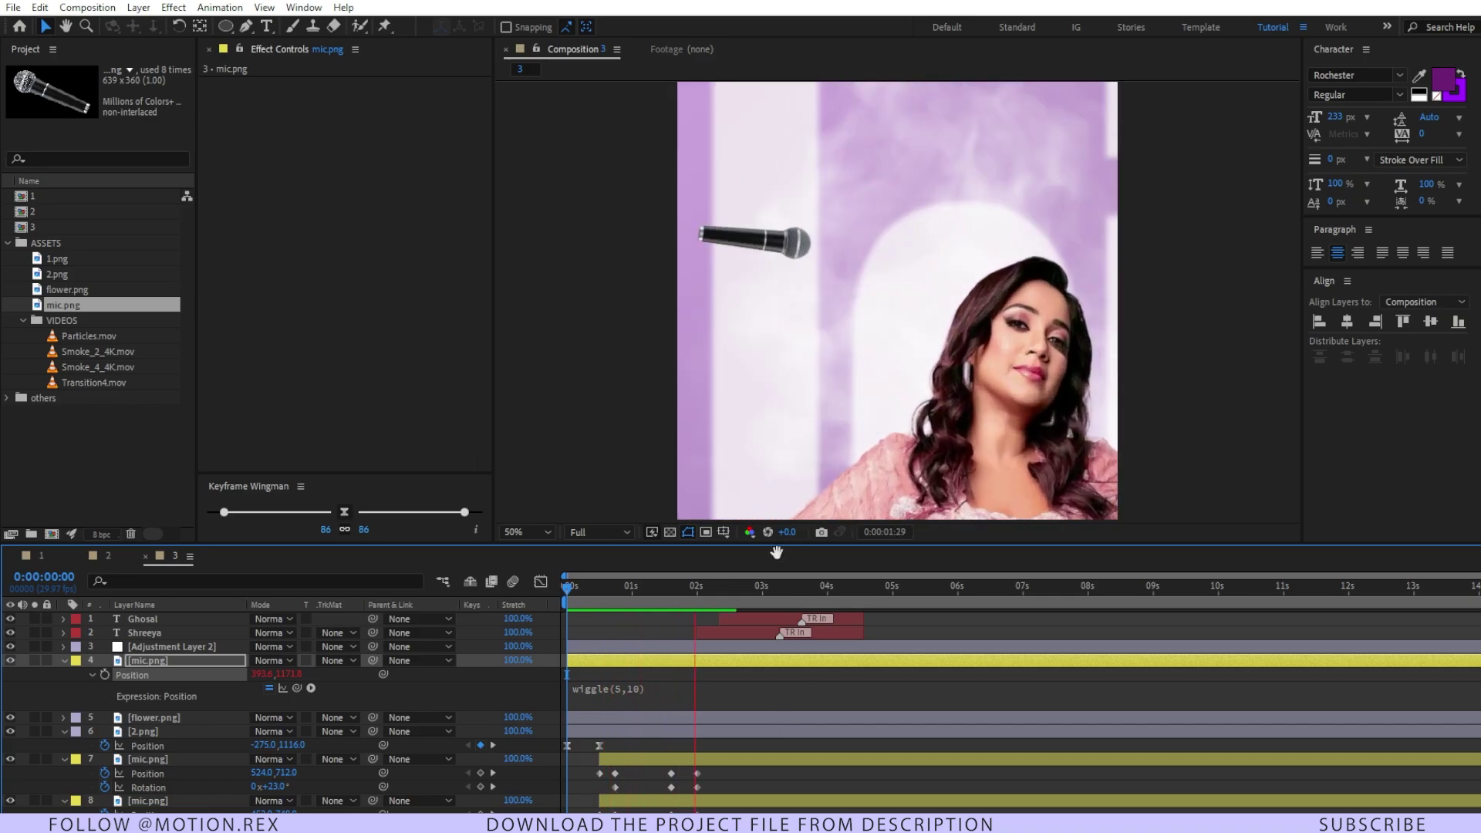
key(space)
click(631, 688)
click(645, 662)
click(646, 661)
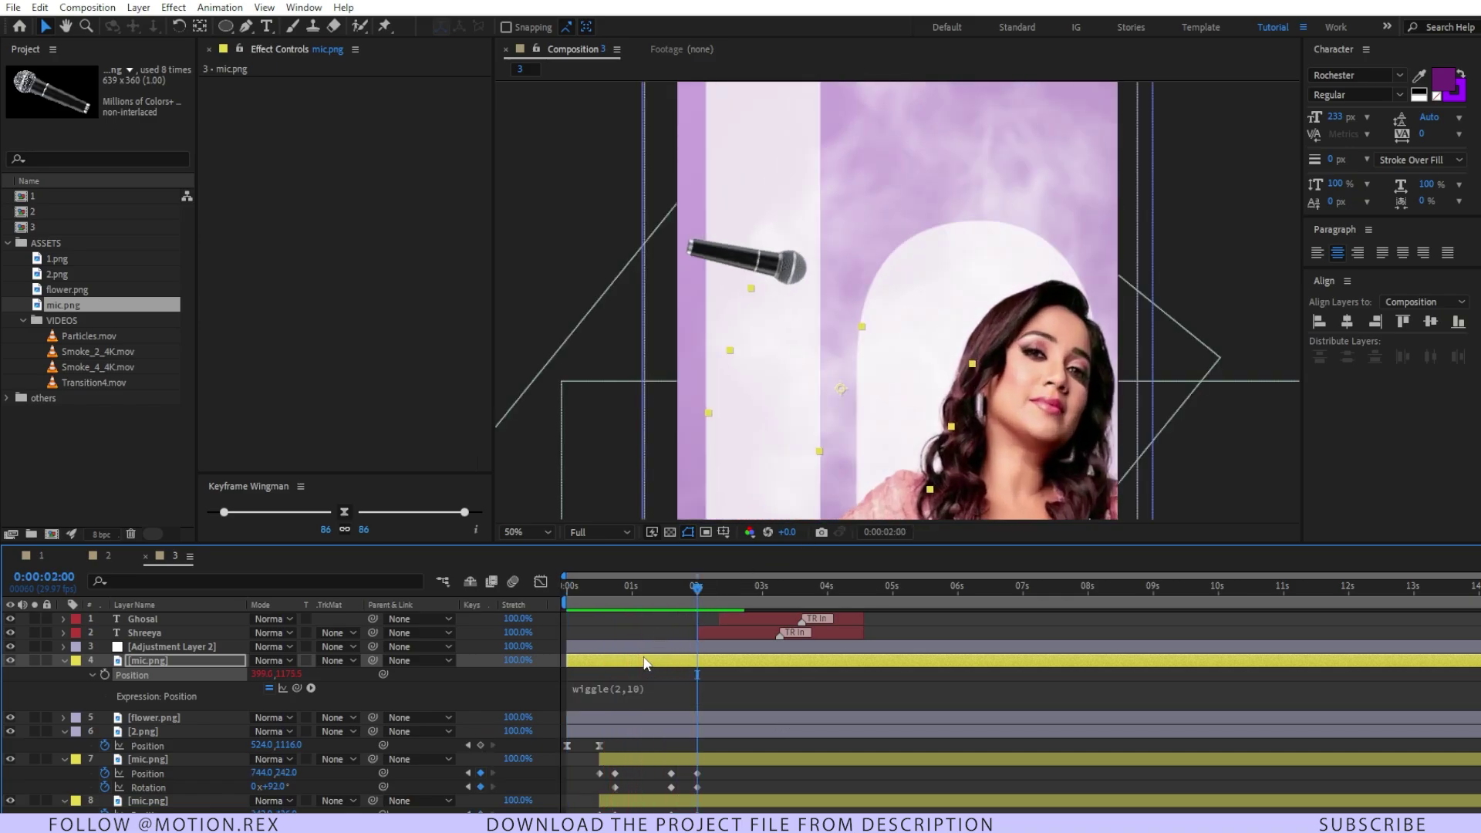
Step: Set the wiggle amplitude in the large microphone's Position expression to 20 and preview the motion from the start
click(640, 687)
double_click(669, 689)
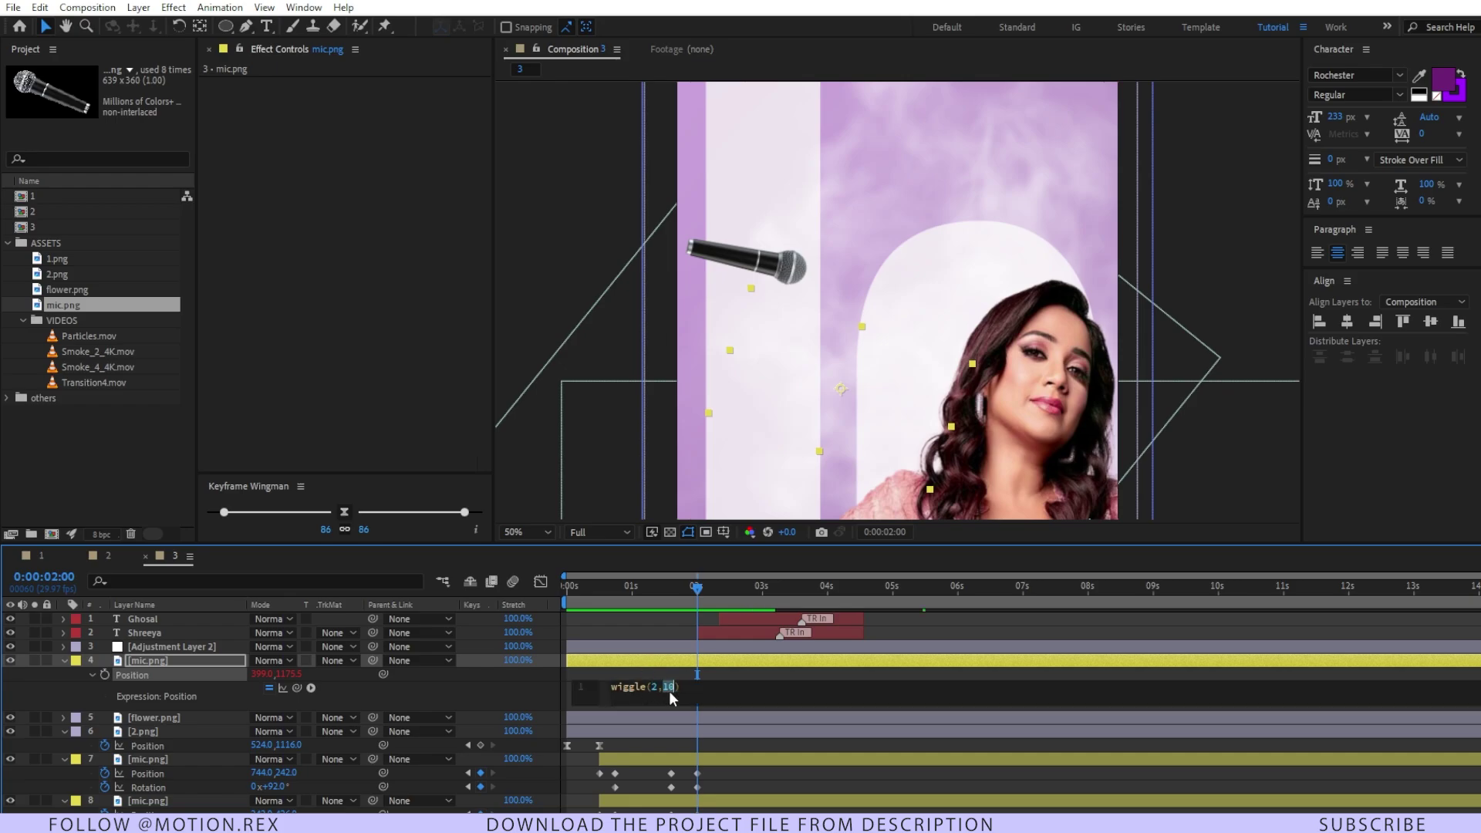
text(20)
key(KP_Enter)
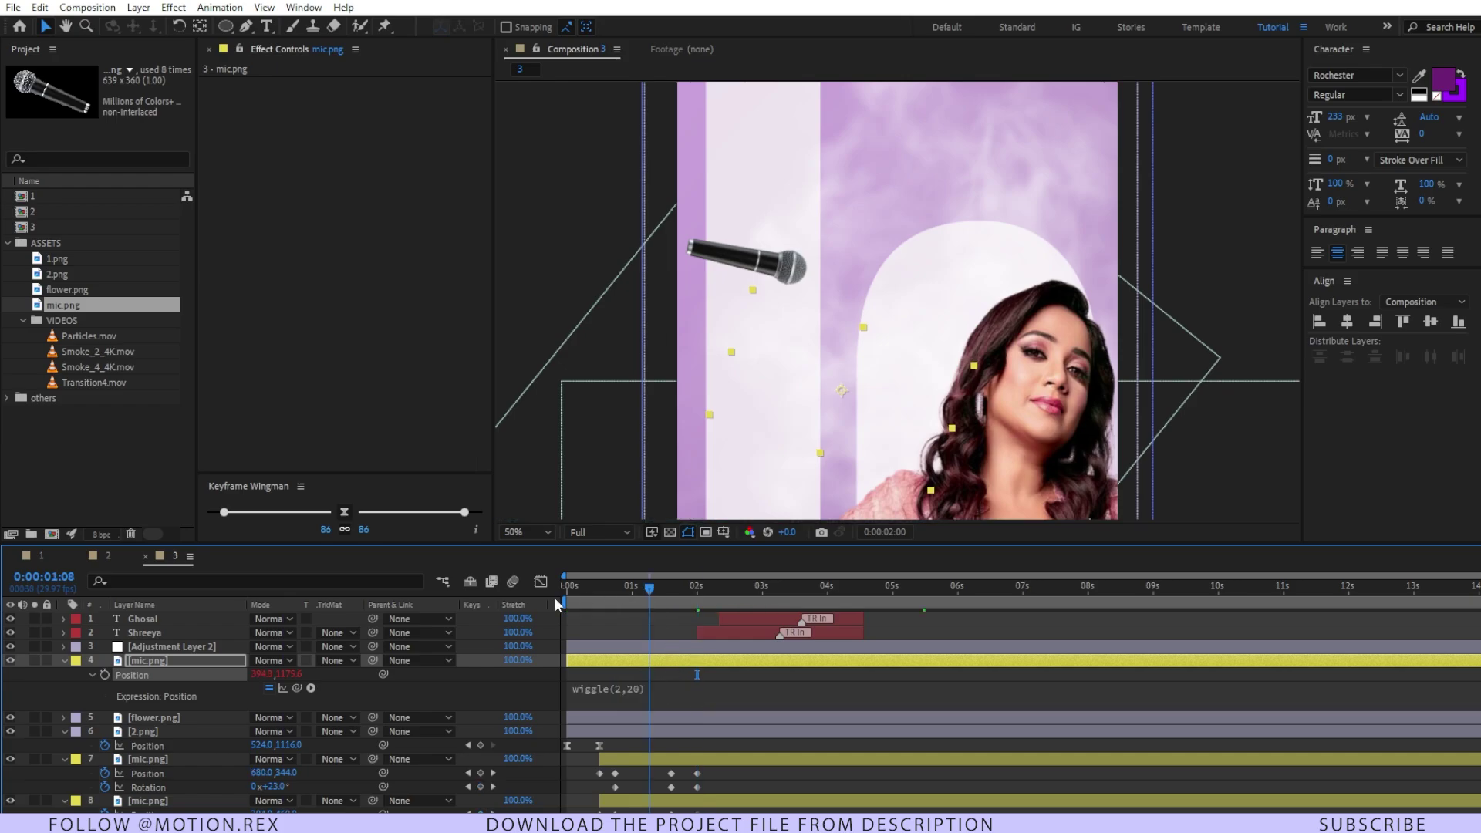
key(Home)
key(space)
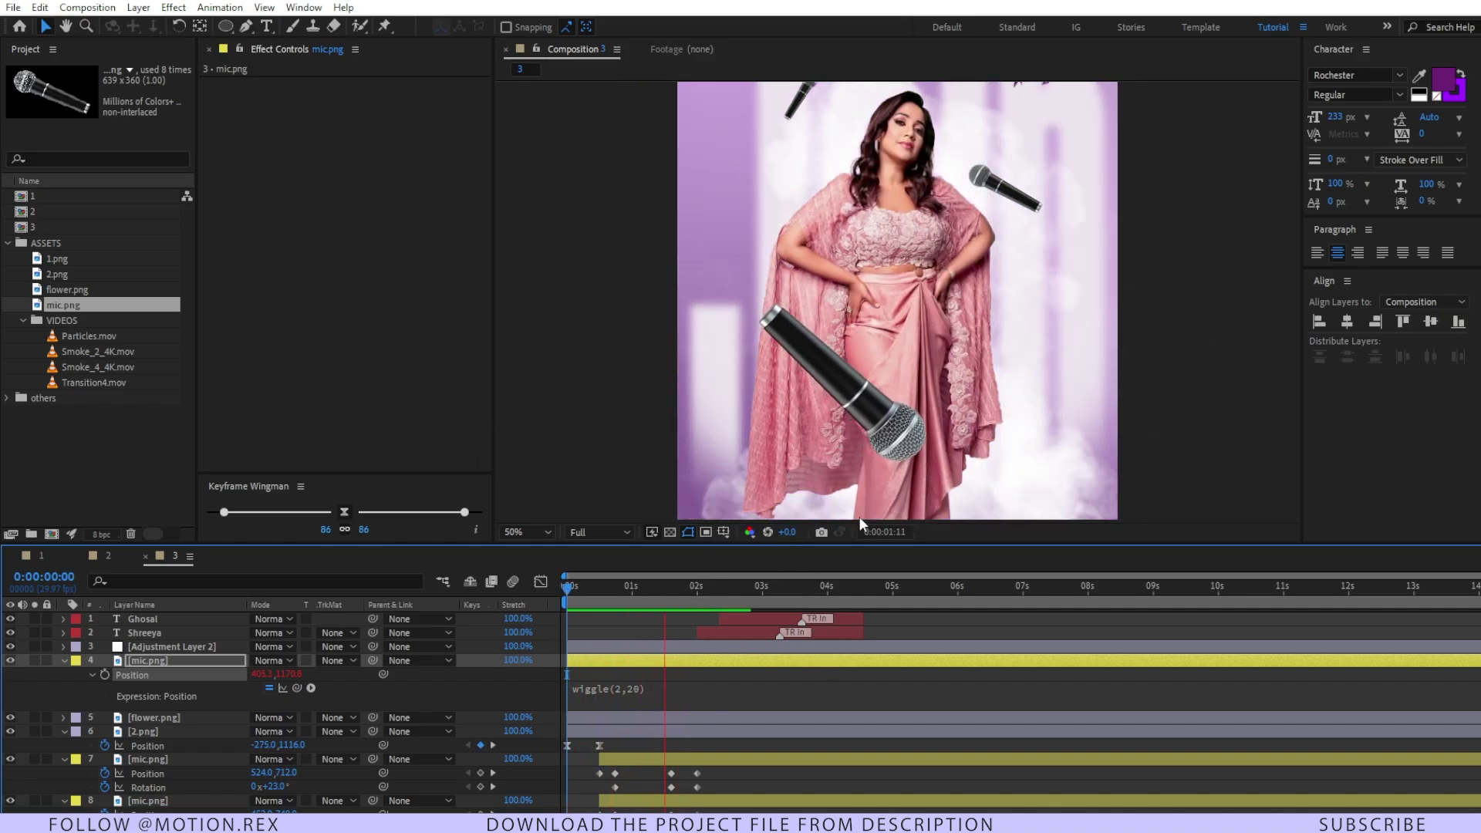
key(space)
Step: Copy only the Position expression from the large microphone and paste it onto the Position of the mic.png on layer 7
scroll(918, 398, down, 2)
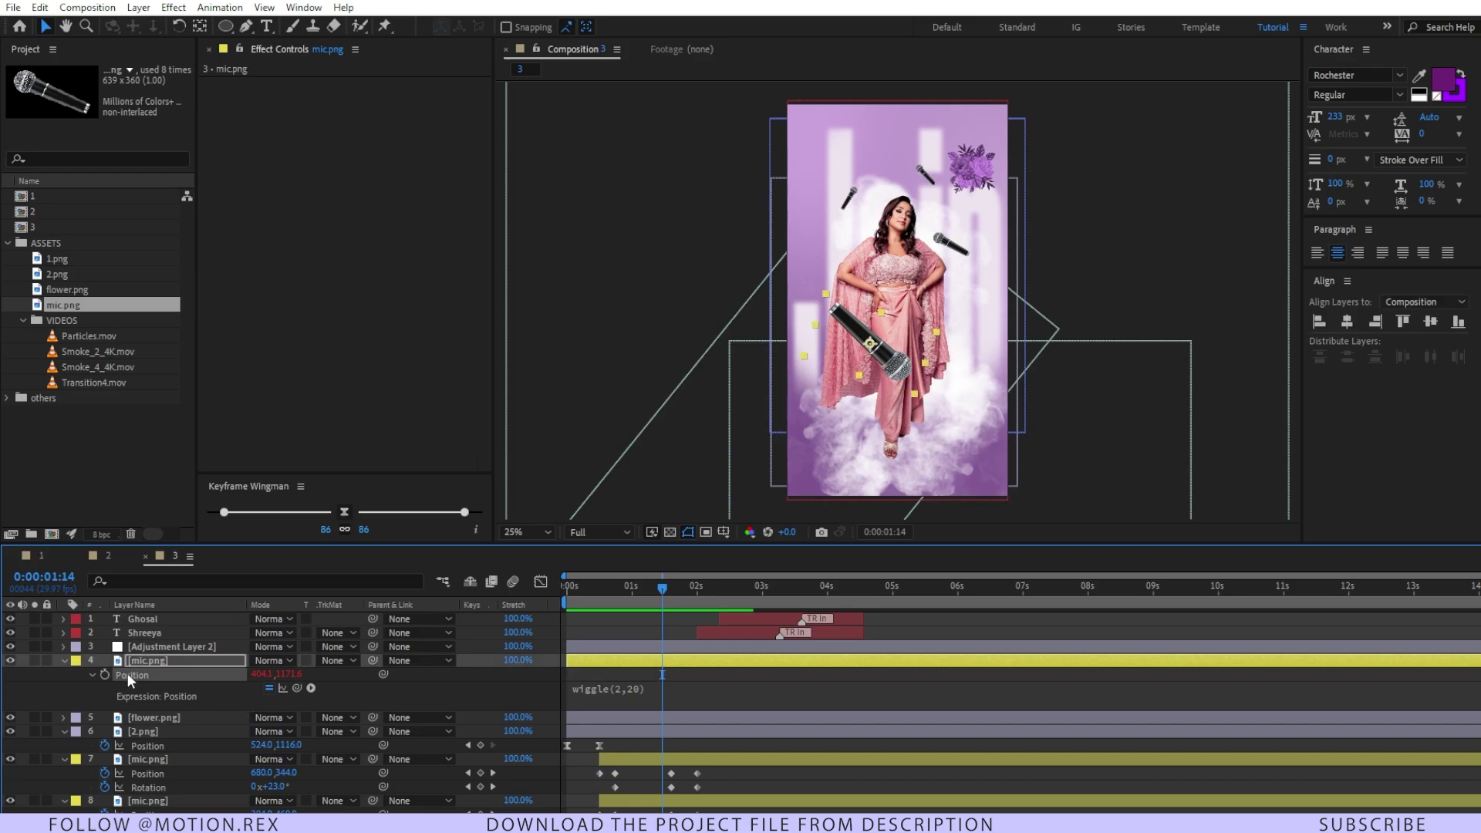
right_click(130, 675)
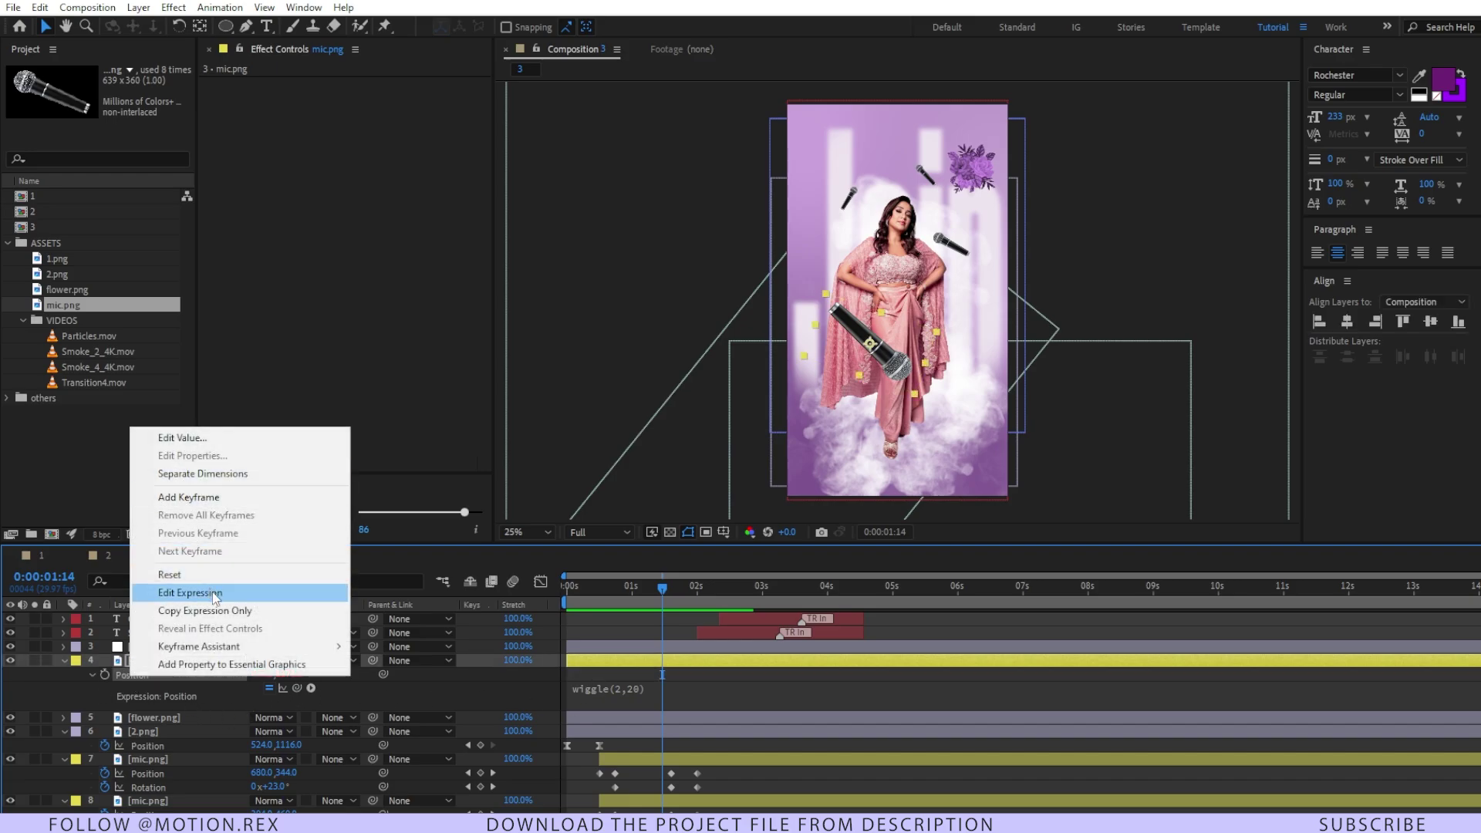
click(204, 610)
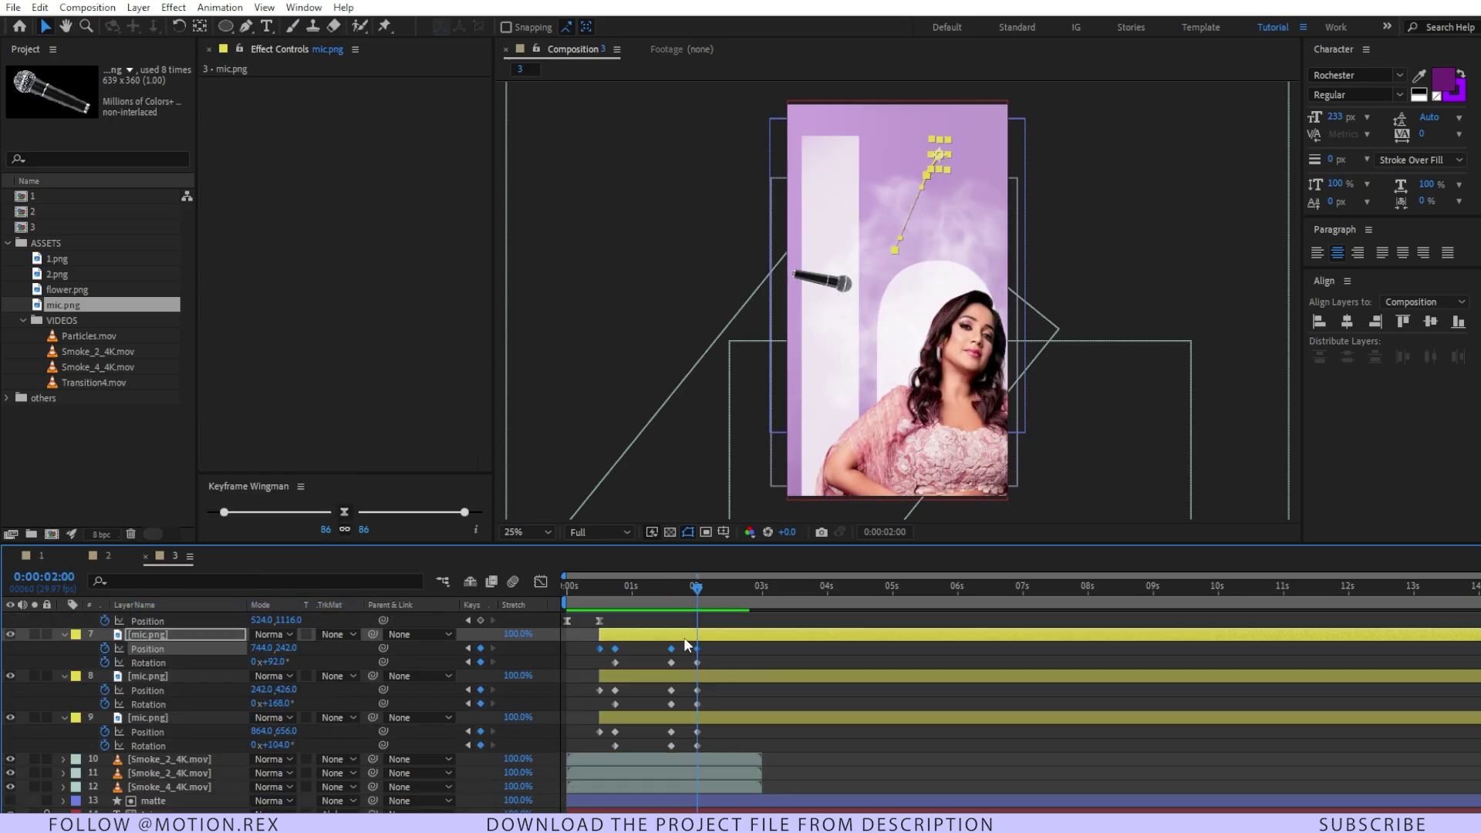
click(174, 636)
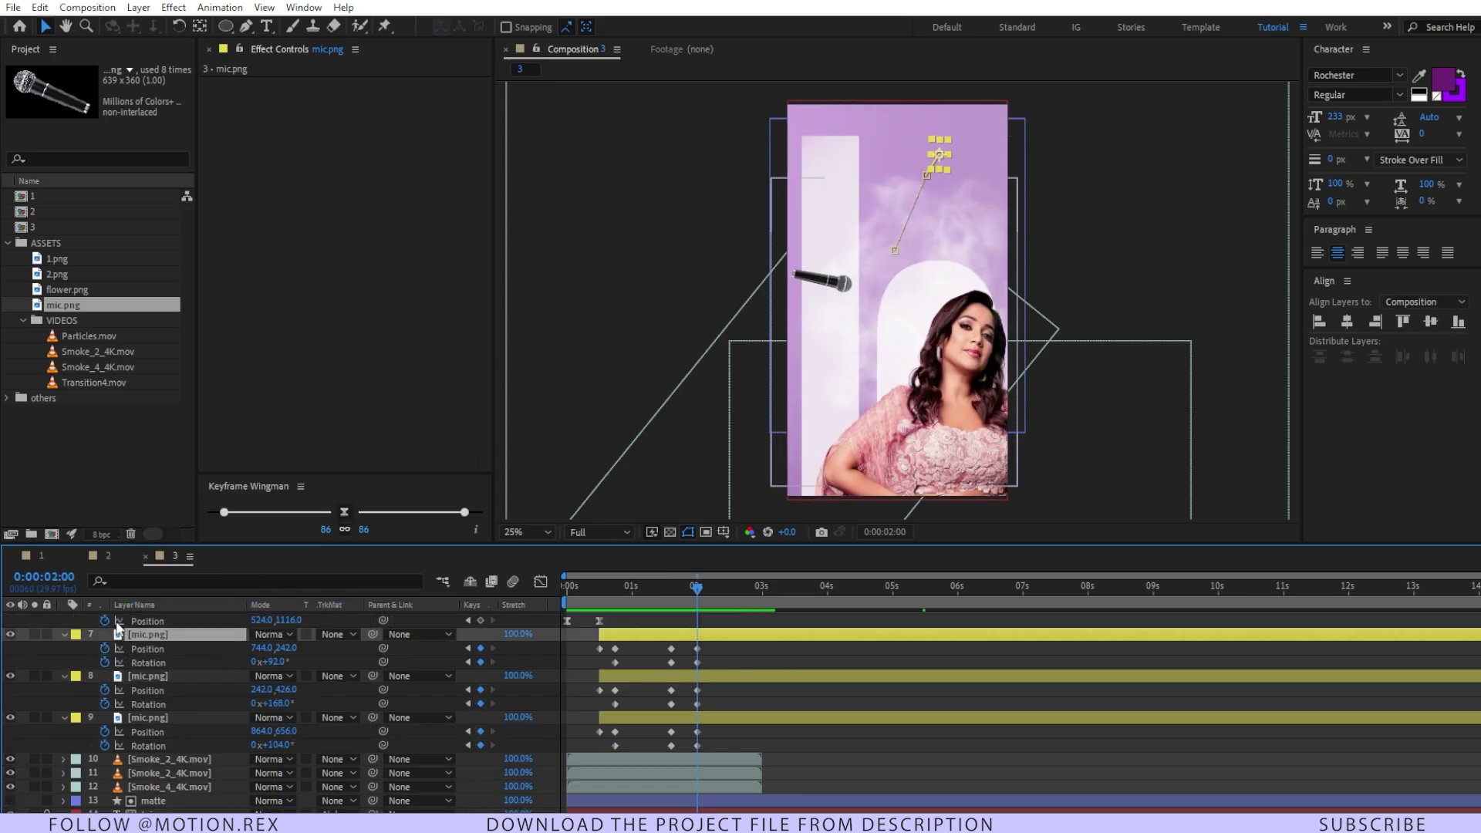
click(145, 651)
right_click(150, 650)
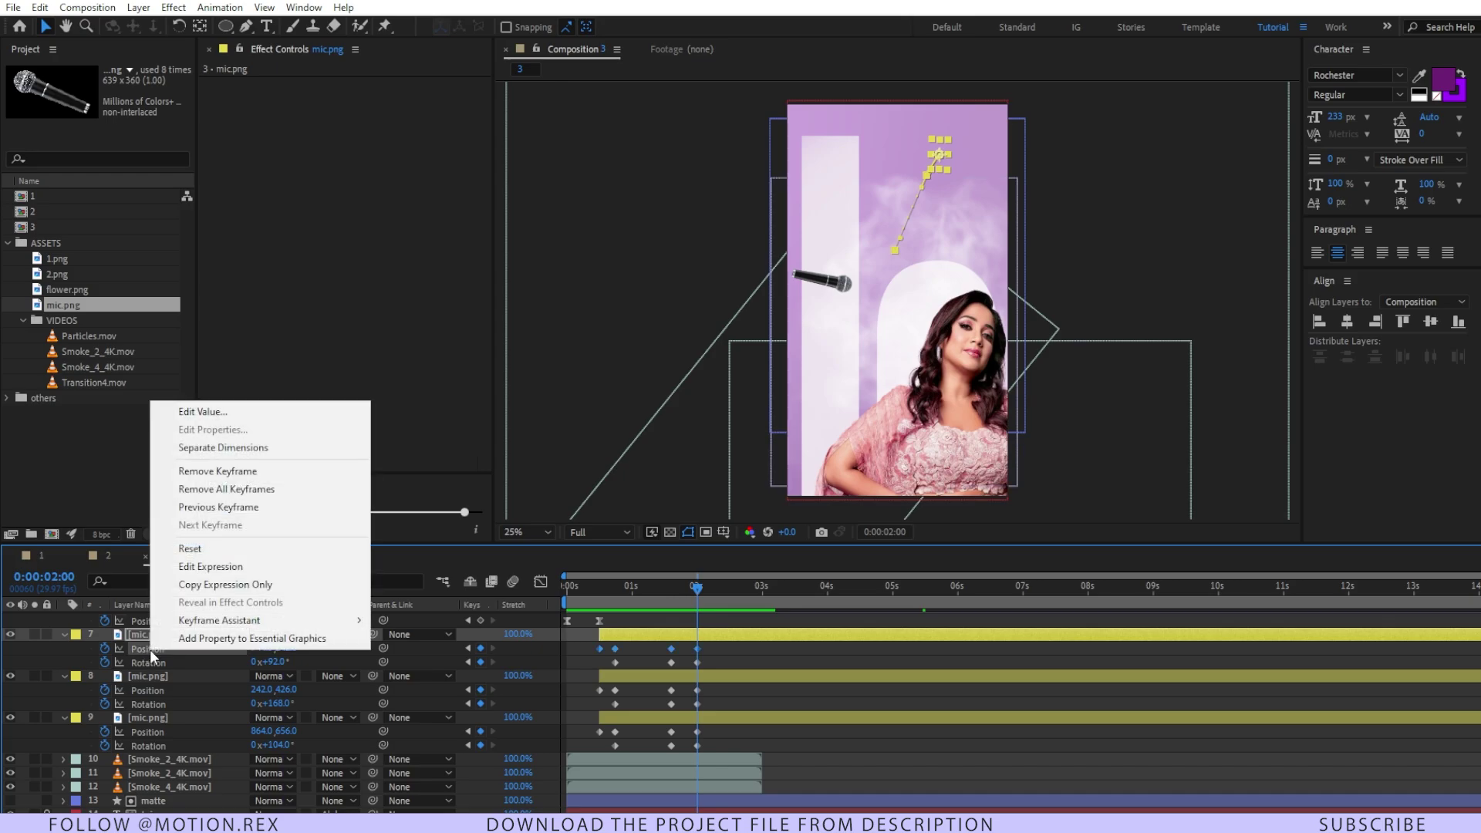
click(142, 651)
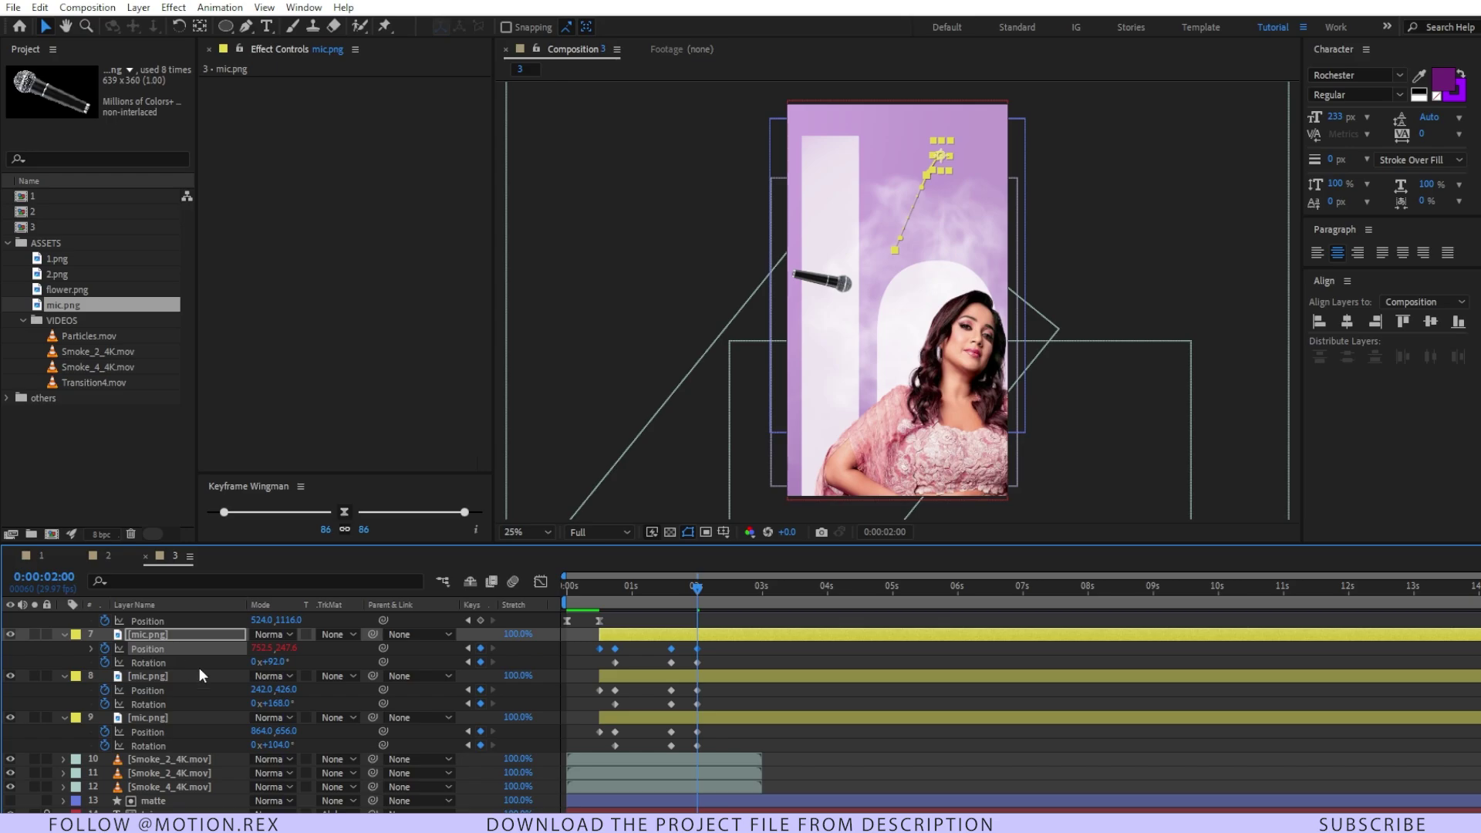
Step: Change the Position expression of the mic.png on layer 7 to wiggle(2,10)
key(e)
key(e)
click(656, 662)
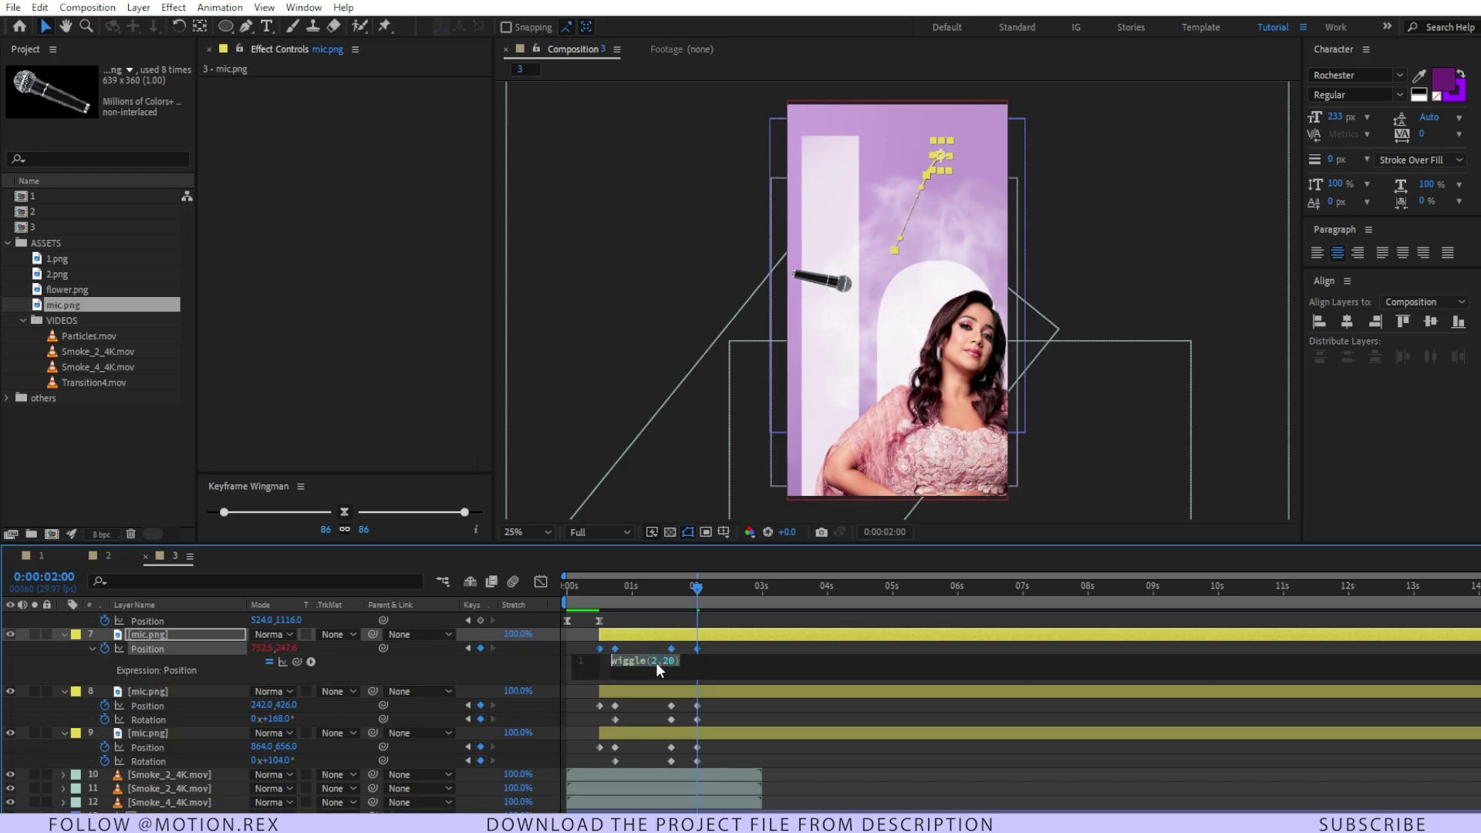
click(671, 660)
key(KP_Enter)
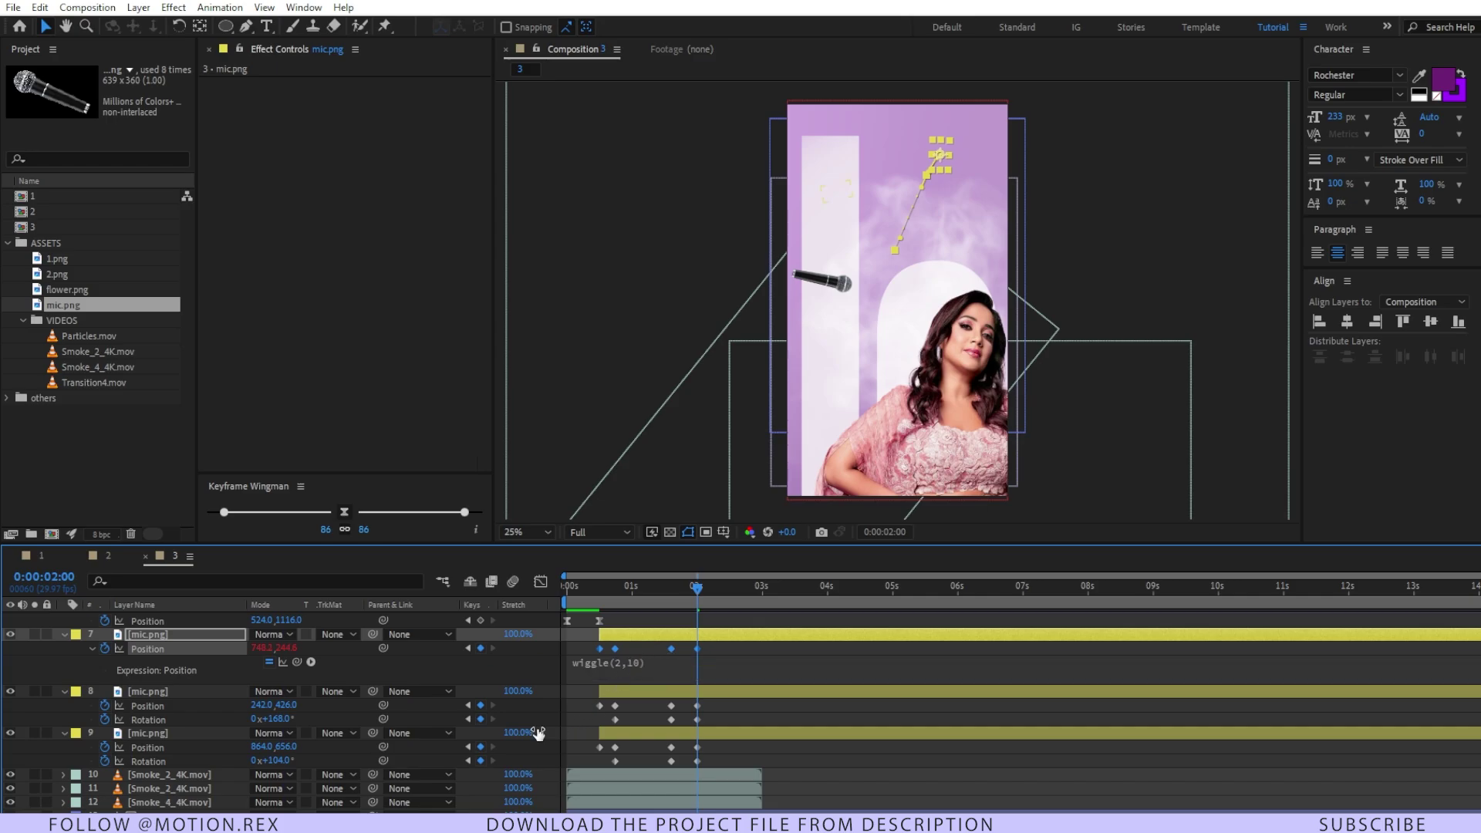
Step: Copy the layer 7 microphone's Position expression onto the Position of the microphones on layers 8 and 9, and preview from the start
click(155, 707)
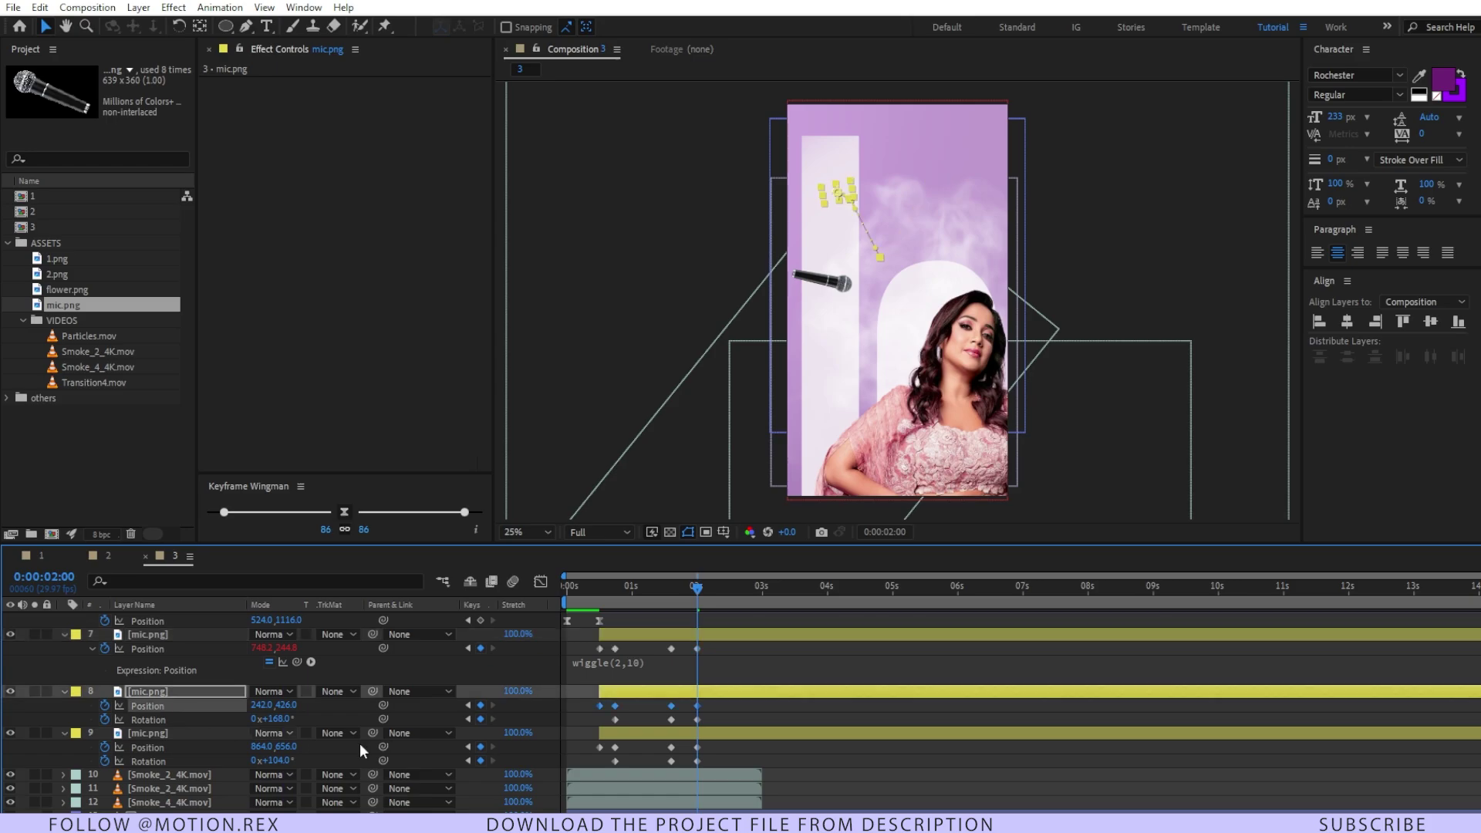
right_click(159, 649)
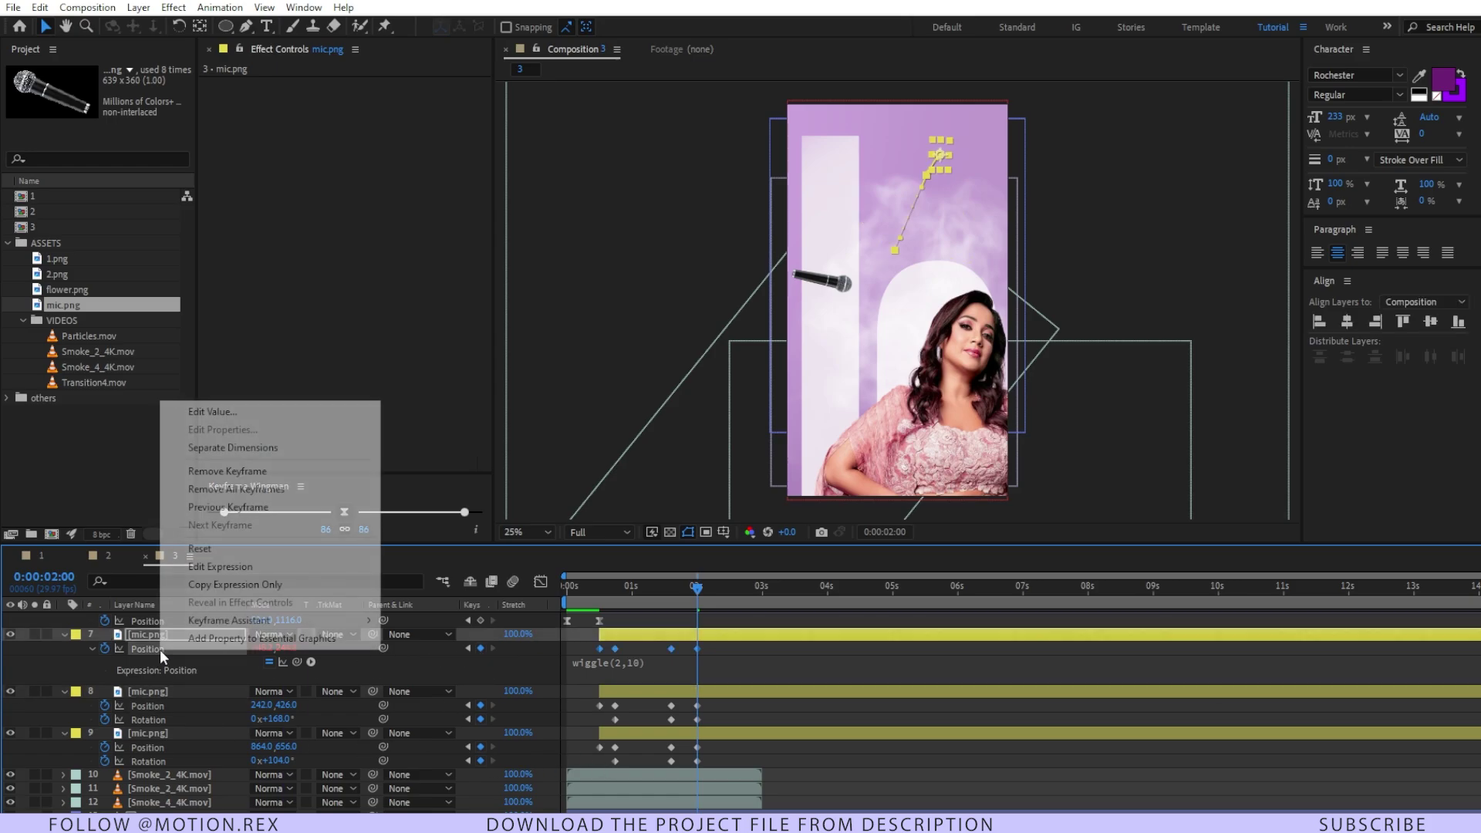
click(282, 585)
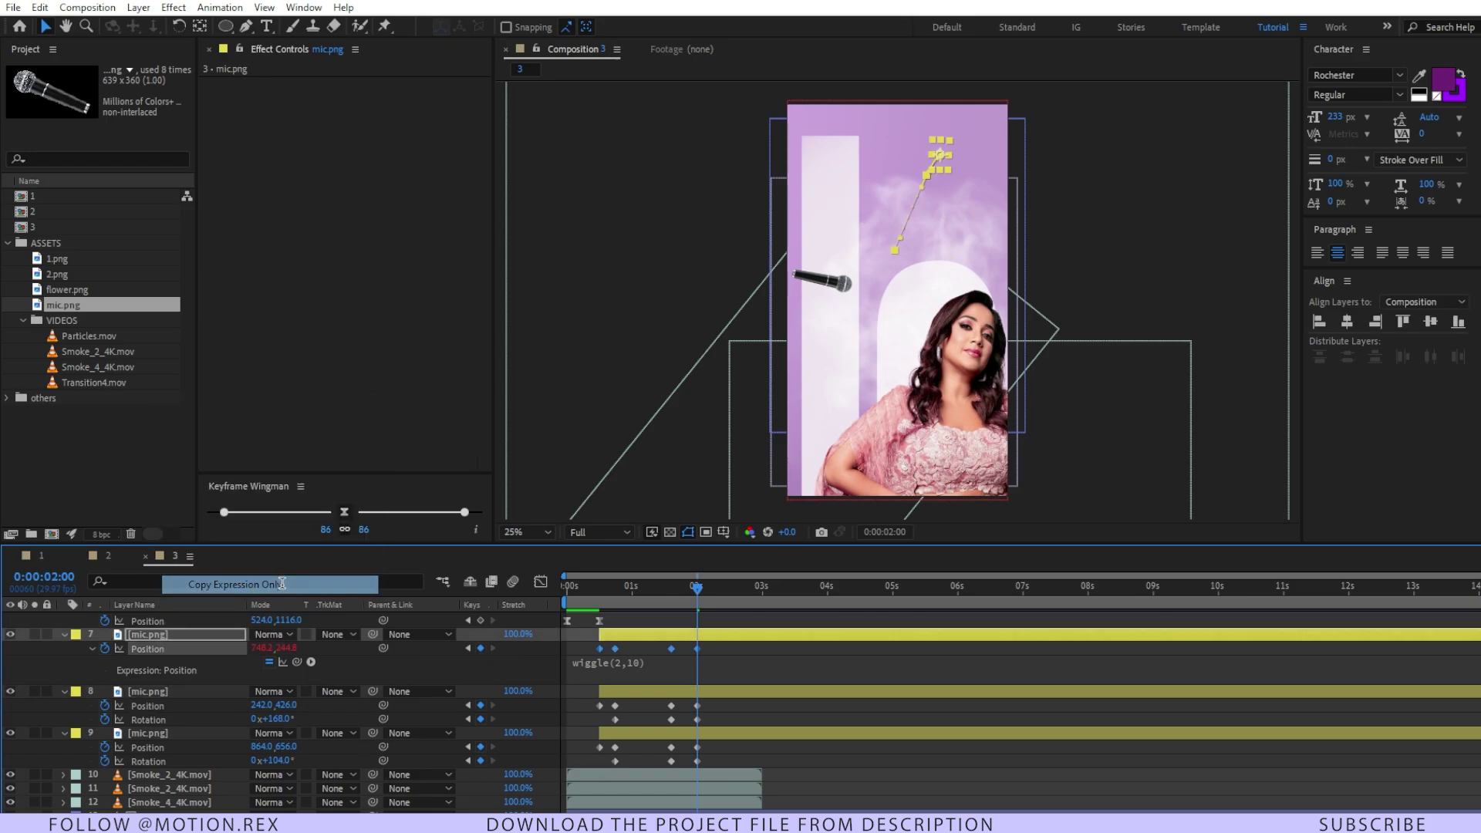
click(175, 706)
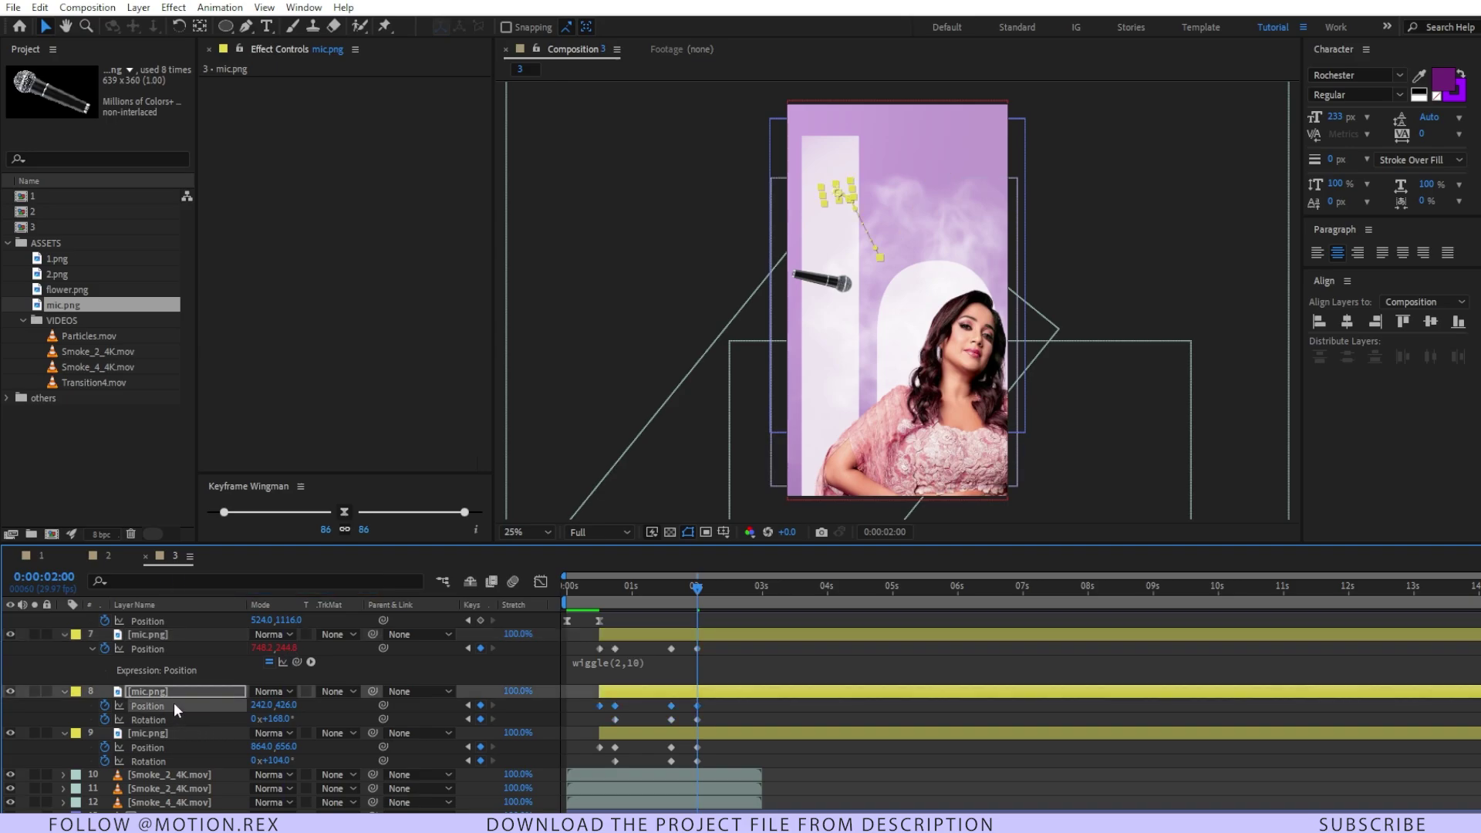
key(ctrl+v)
click(150, 748)
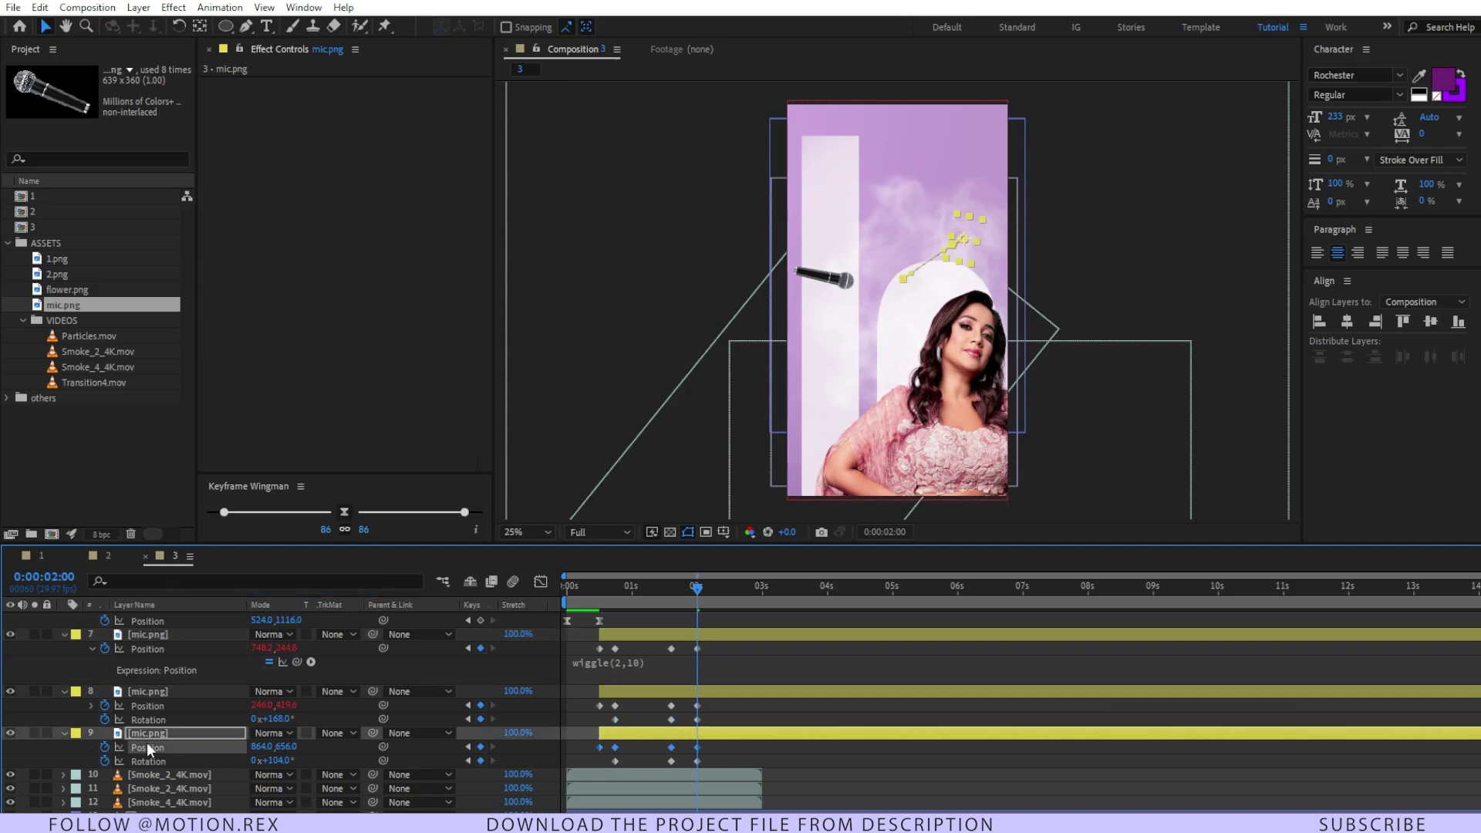
key(ctrl+v)
key(Home)
click(895, 785)
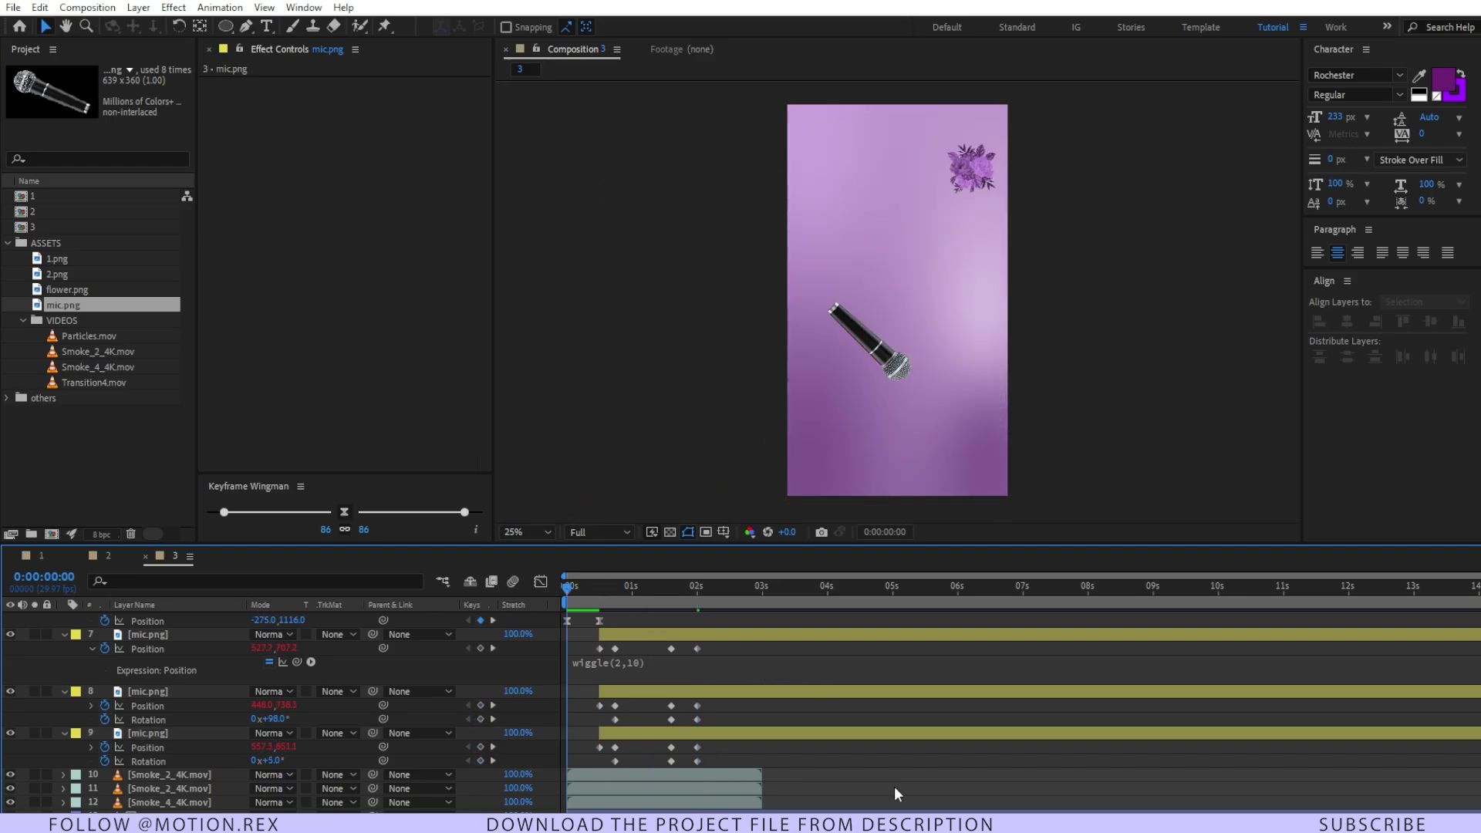
key(space)
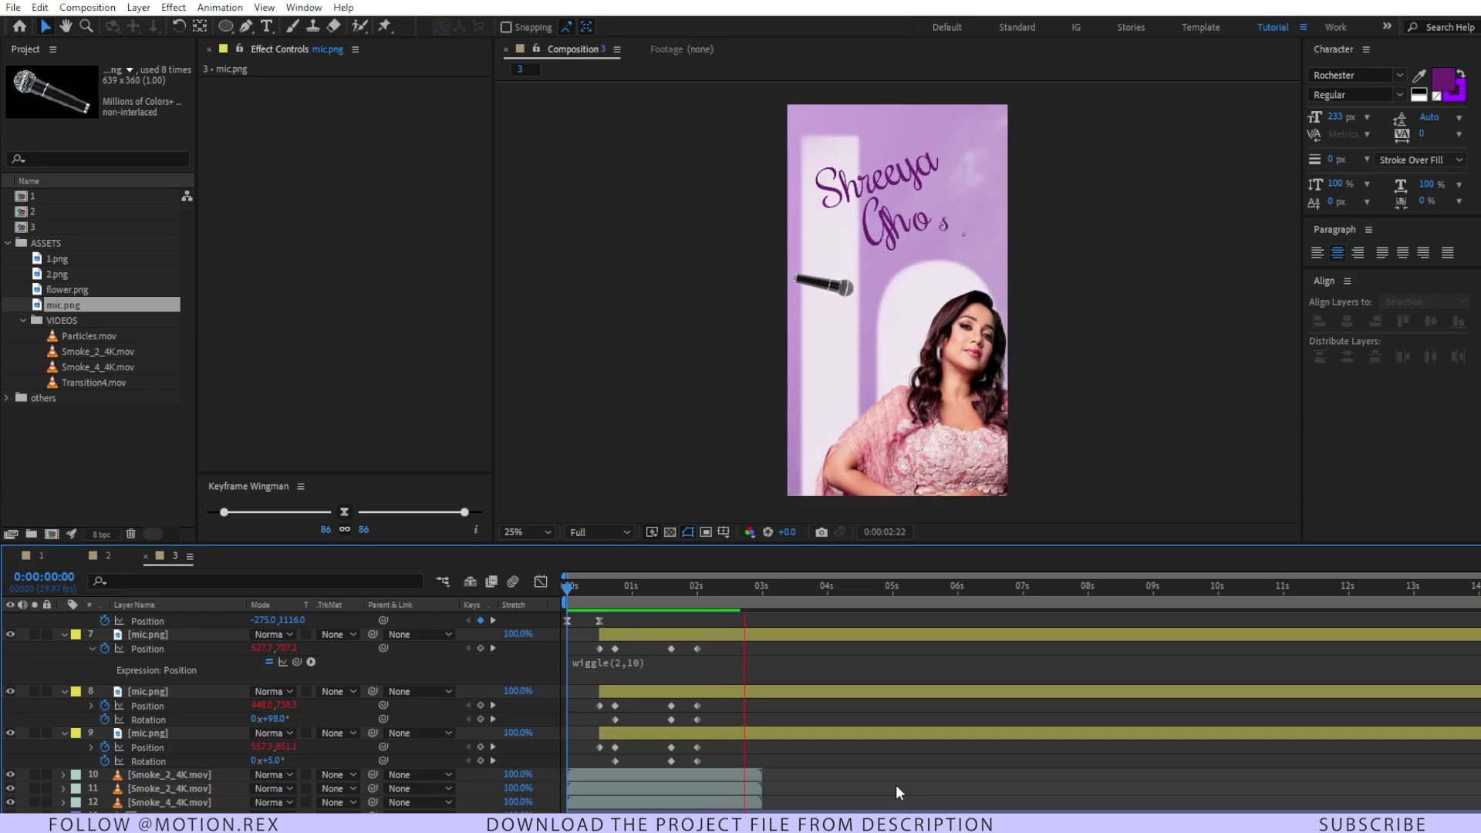
Step: Keyframe the large microphone's Position to slide in from beyond the frame's left edge between about 0:06 and 0:24, easing both keyframes at 86
click(677, 588)
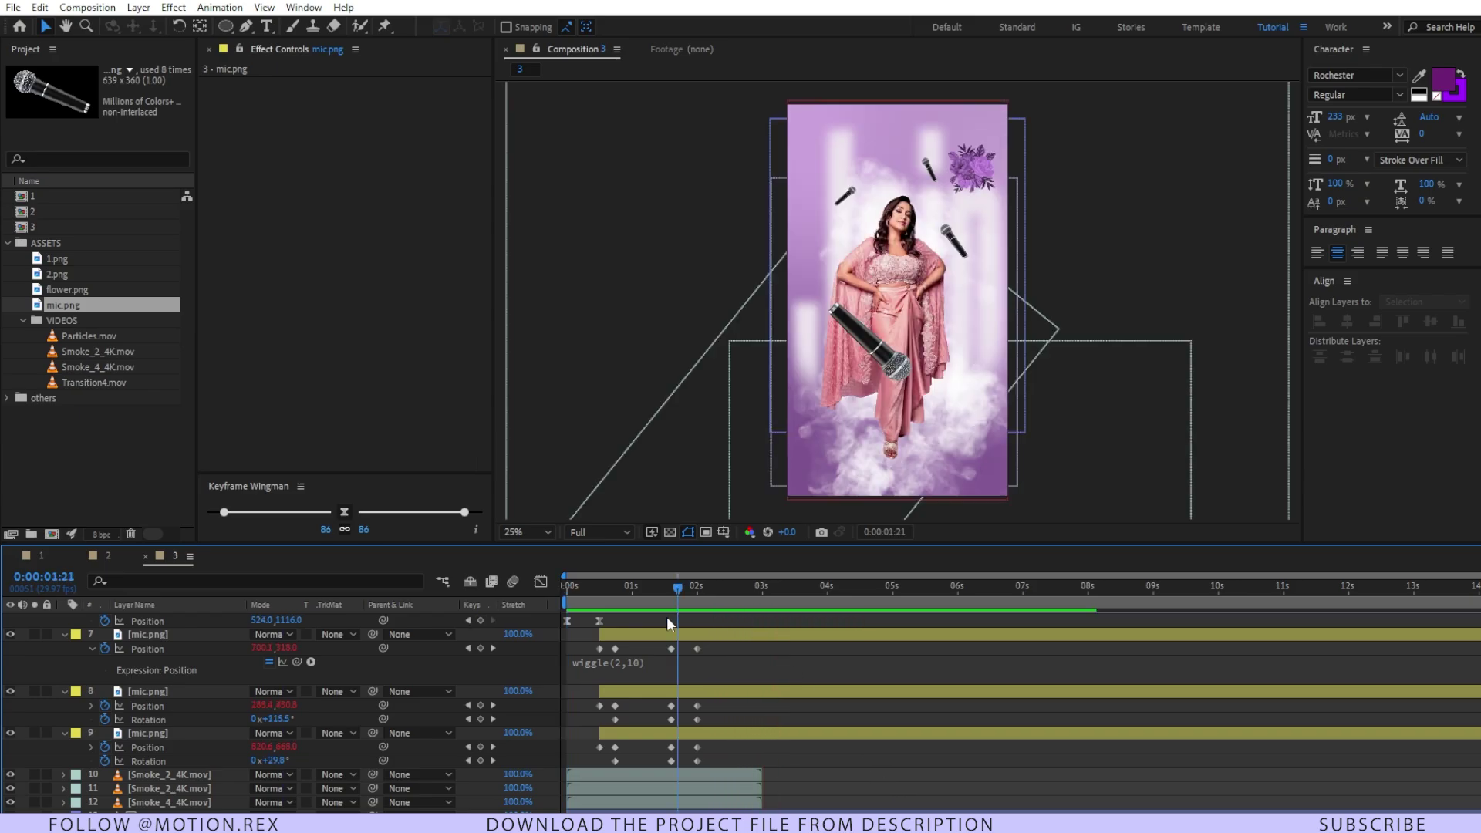
click(660, 587)
click(899, 345)
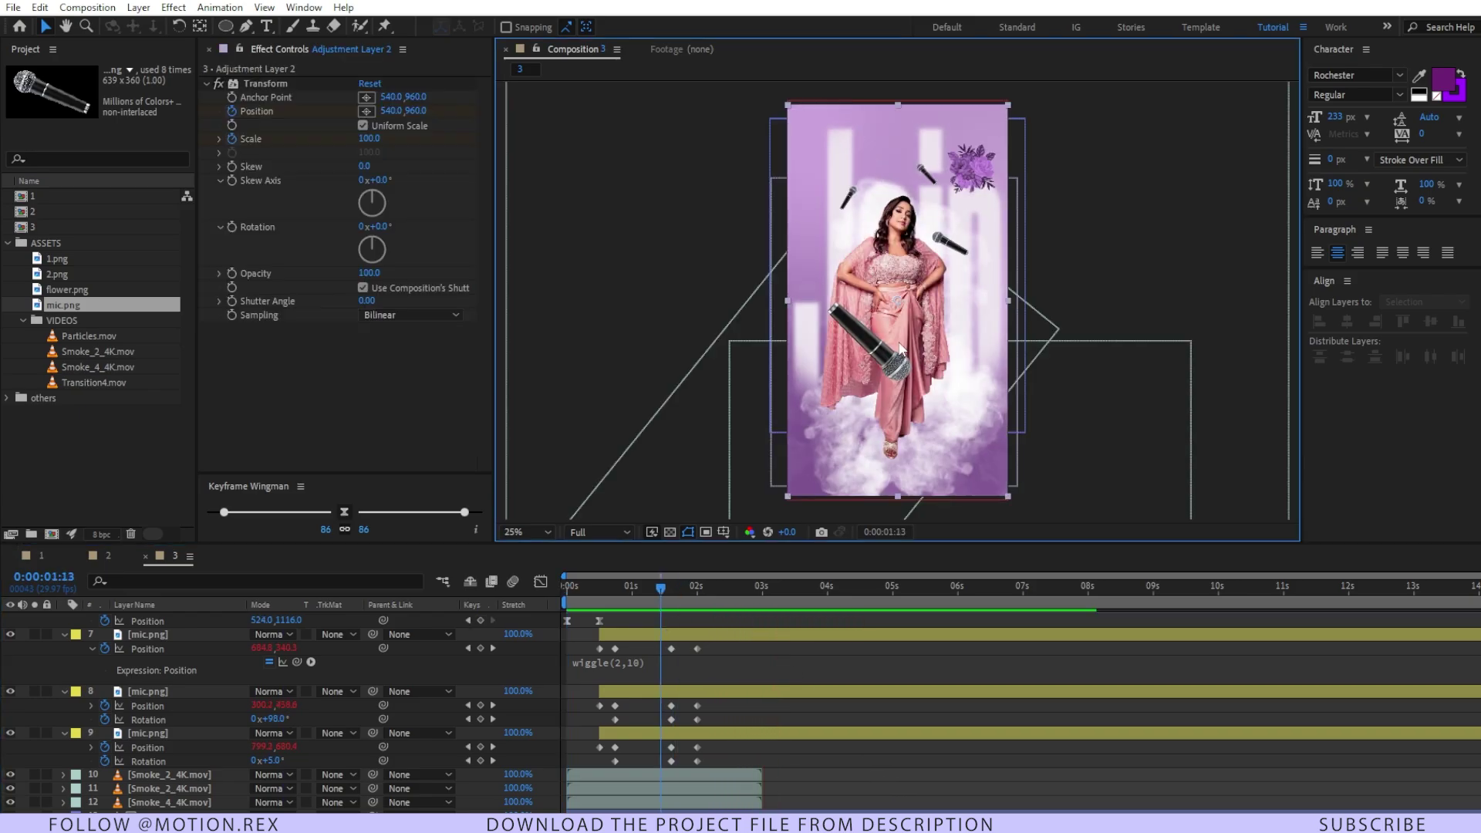
scroll(714, 699, up, 3)
click(673, 660)
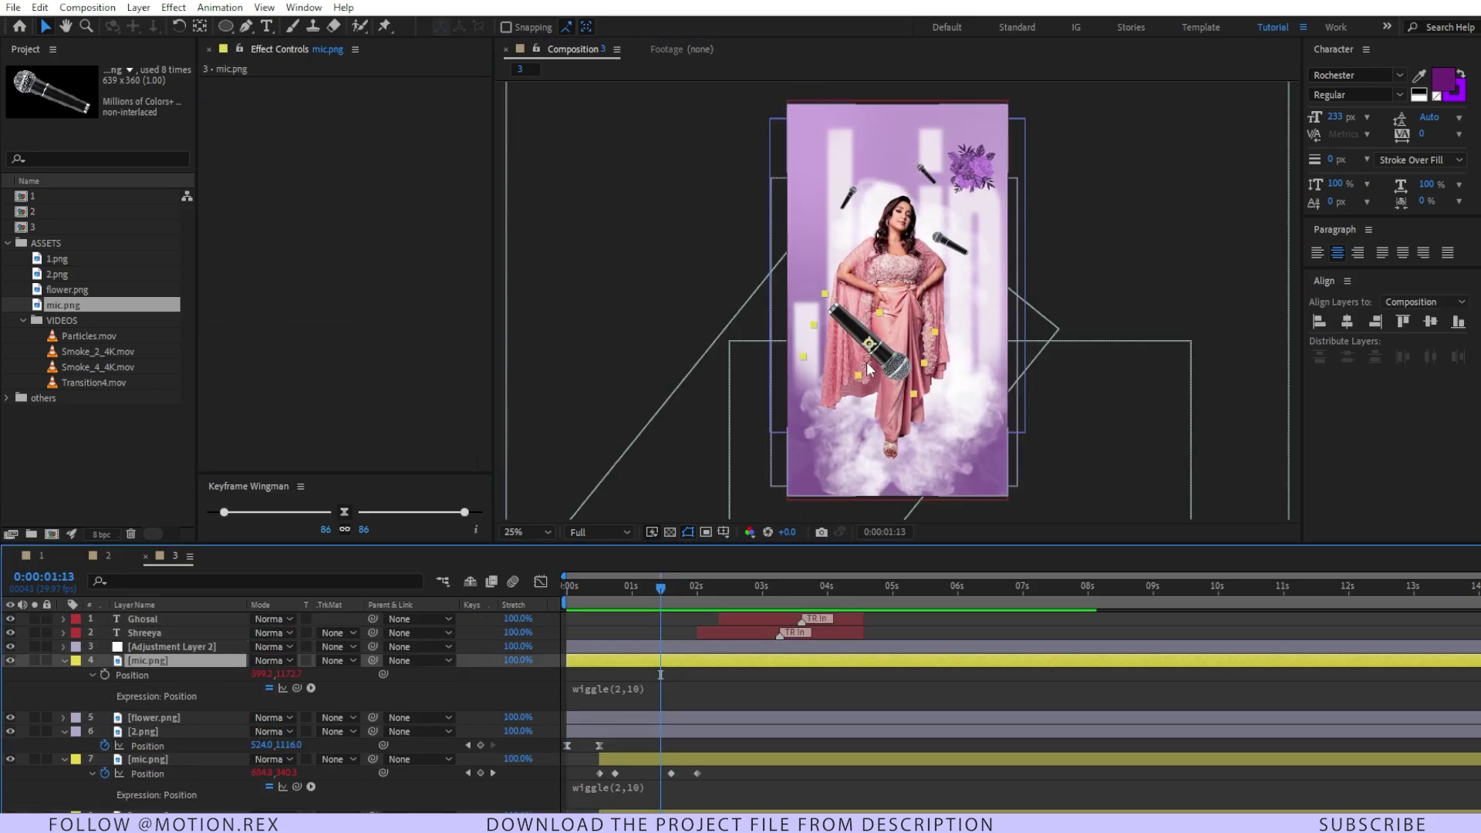
drag(669, 585, 490, 595)
click(105, 674)
drag(266, 674, 4, 626)
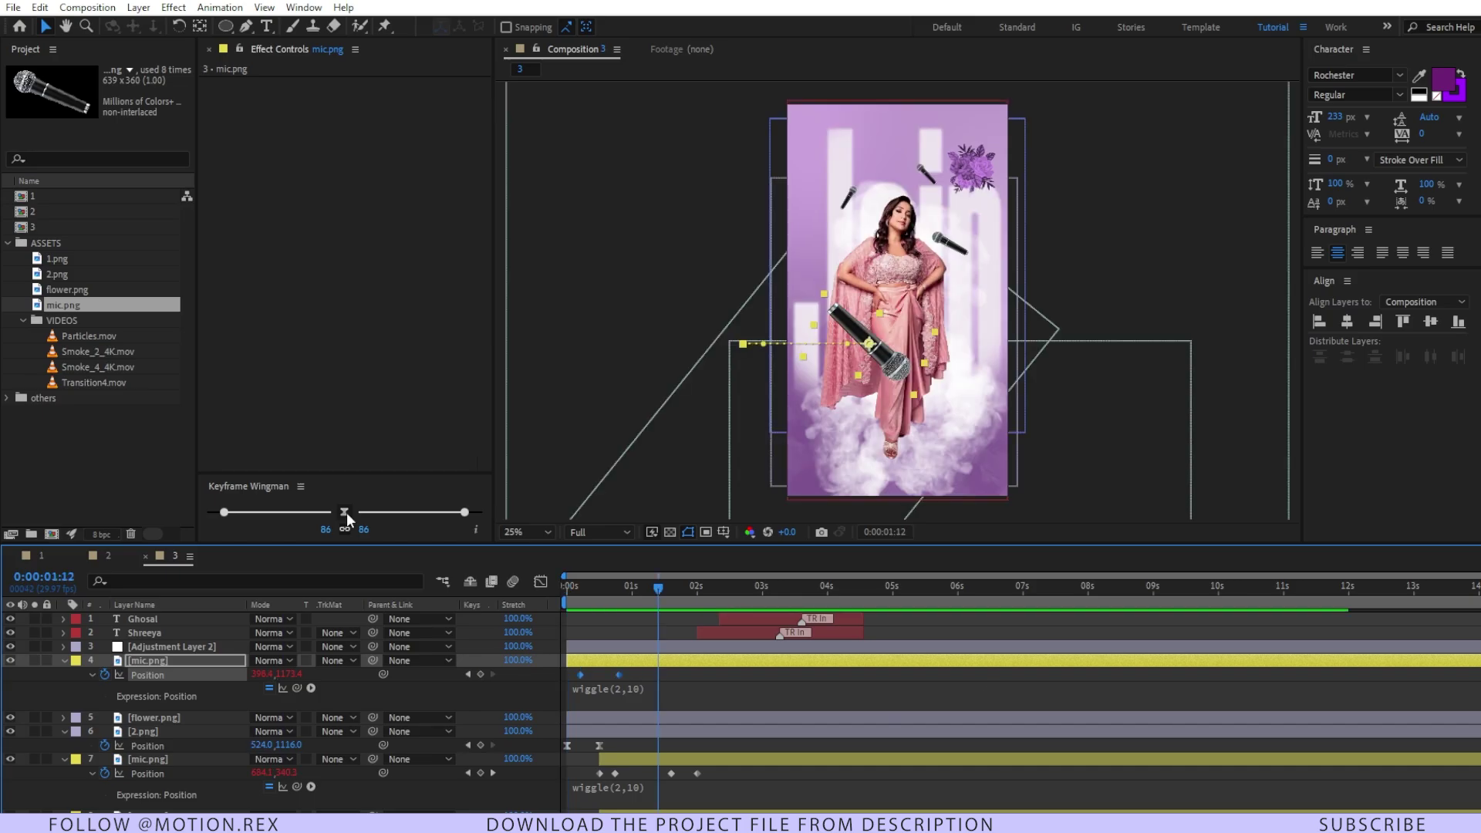
click(345, 512)
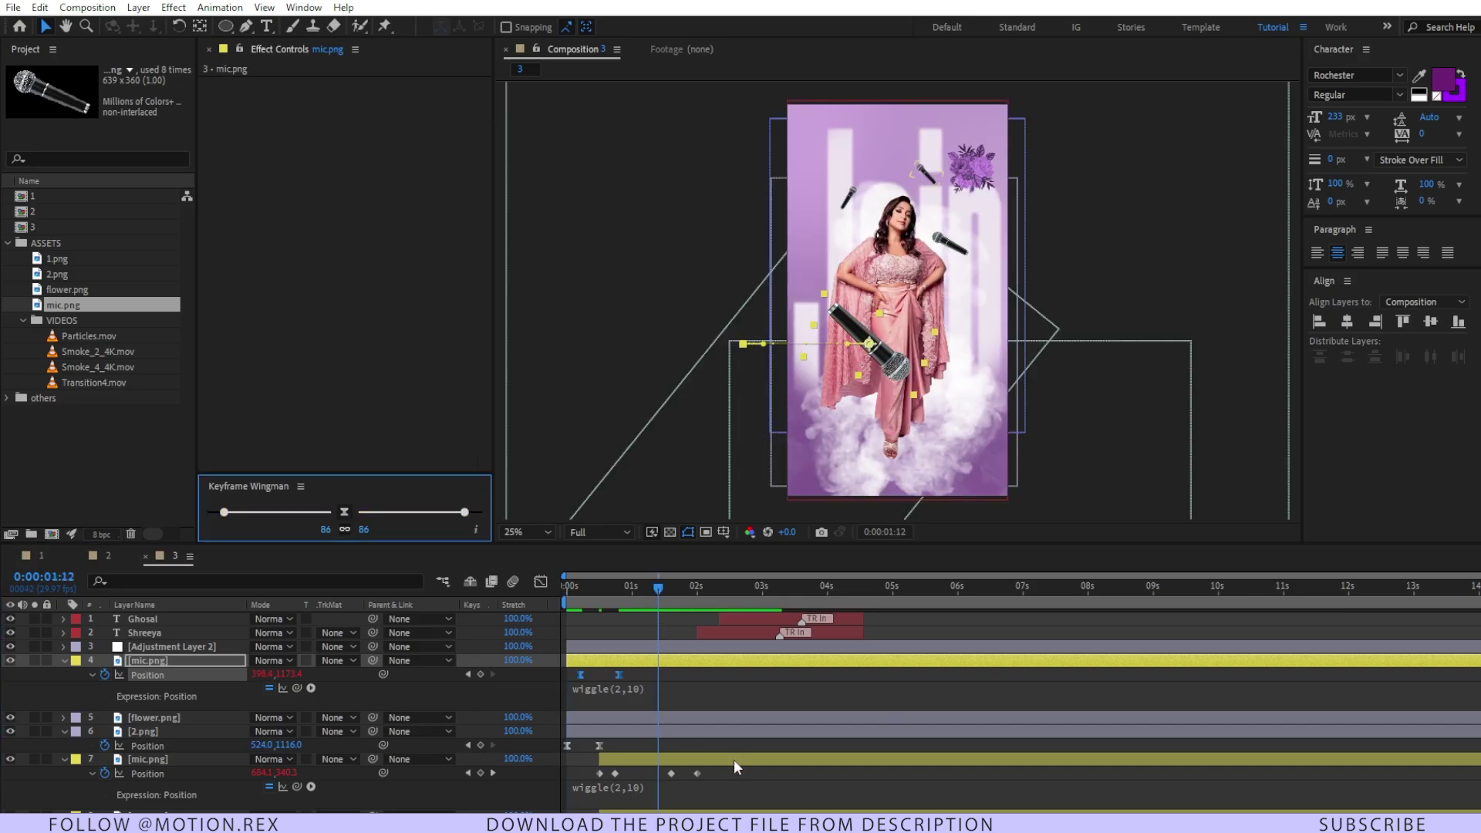
Step: Ease the Position and Rotation keyframes of the microphones on layers 7 to 9 at 86, and preview the scene from the start
scroll(733, 759, down, 3)
drag(711, 644, 569, 760)
click(344, 515)
drag(645, 586, 501, 614)
scroll(1017, 713, up, 3)
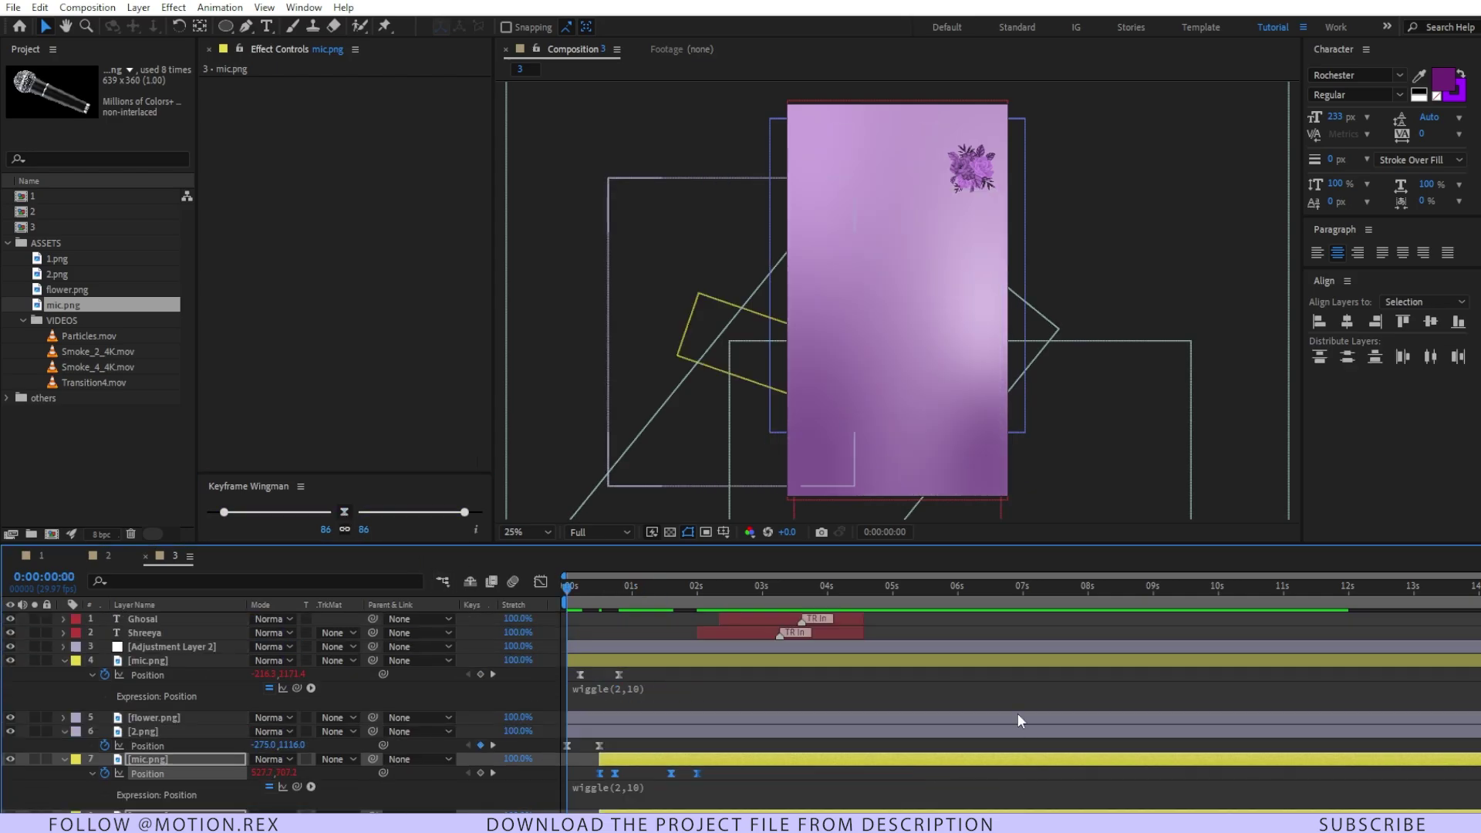
key(space)
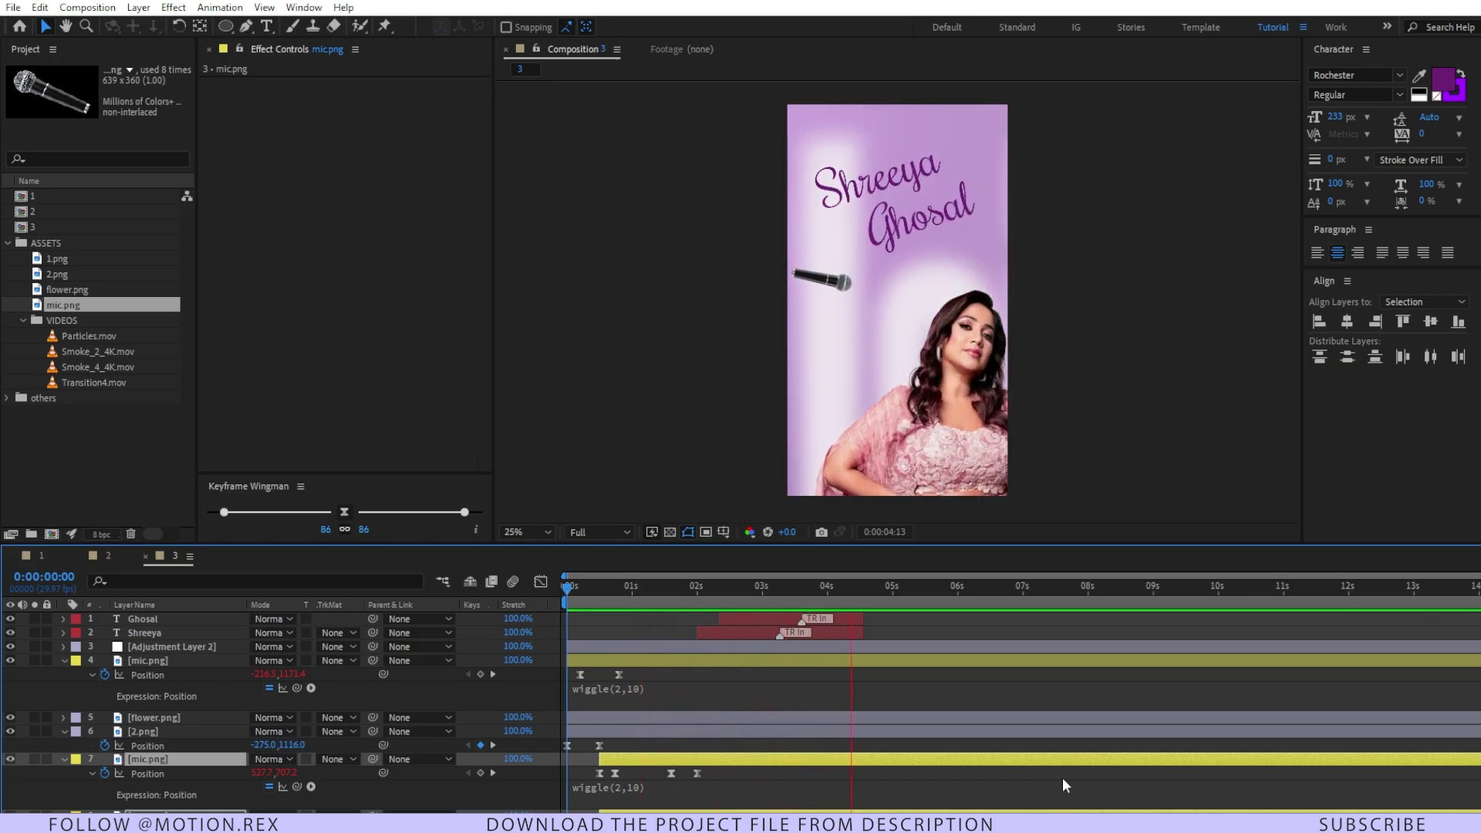
key(space)
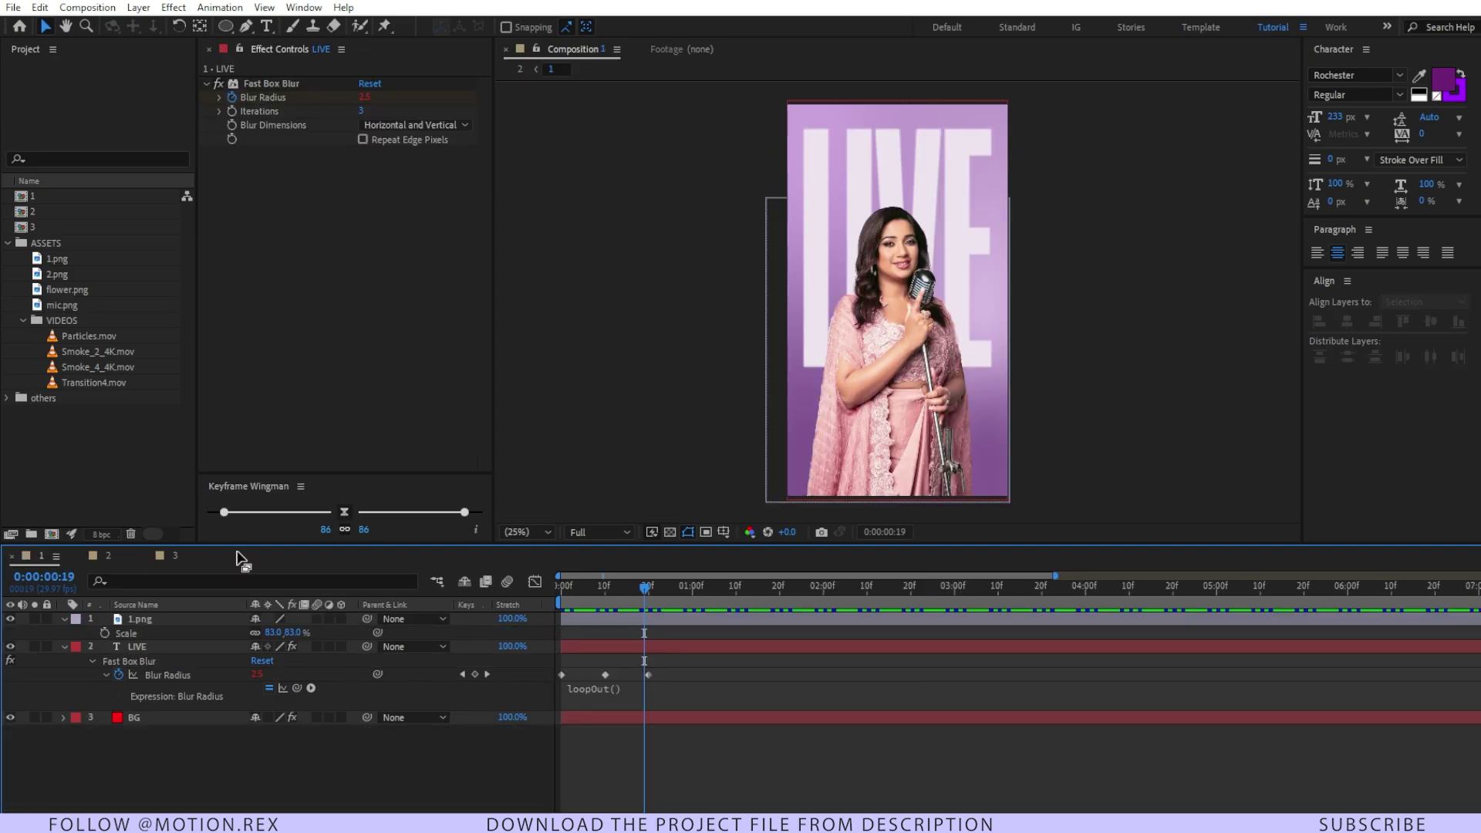
Step: Create a 1080 x 1920, 15-second composition named 4 and place composition 3 above composition 2 in it
key(ctrl+n)
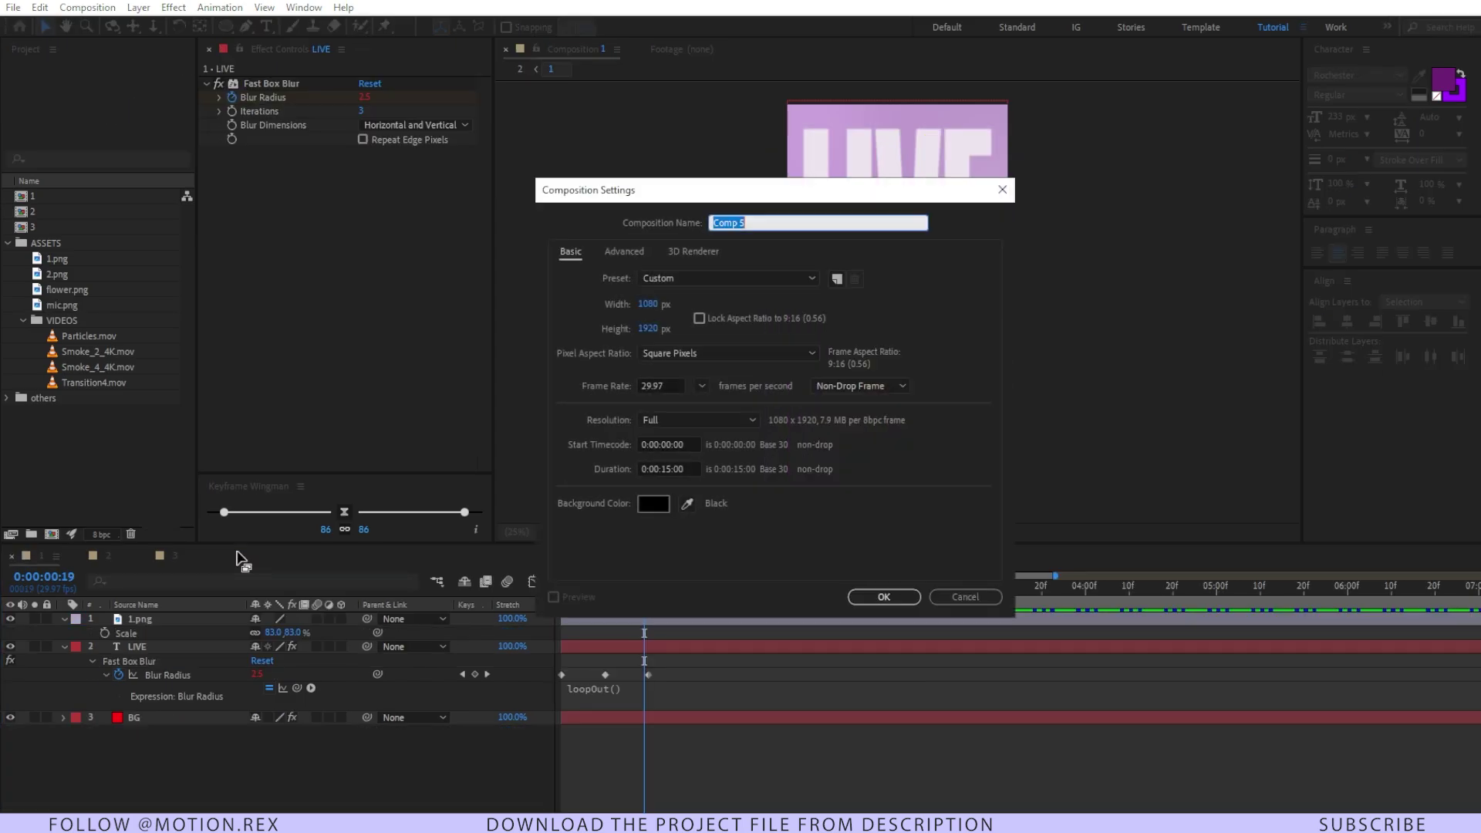
key(Return)
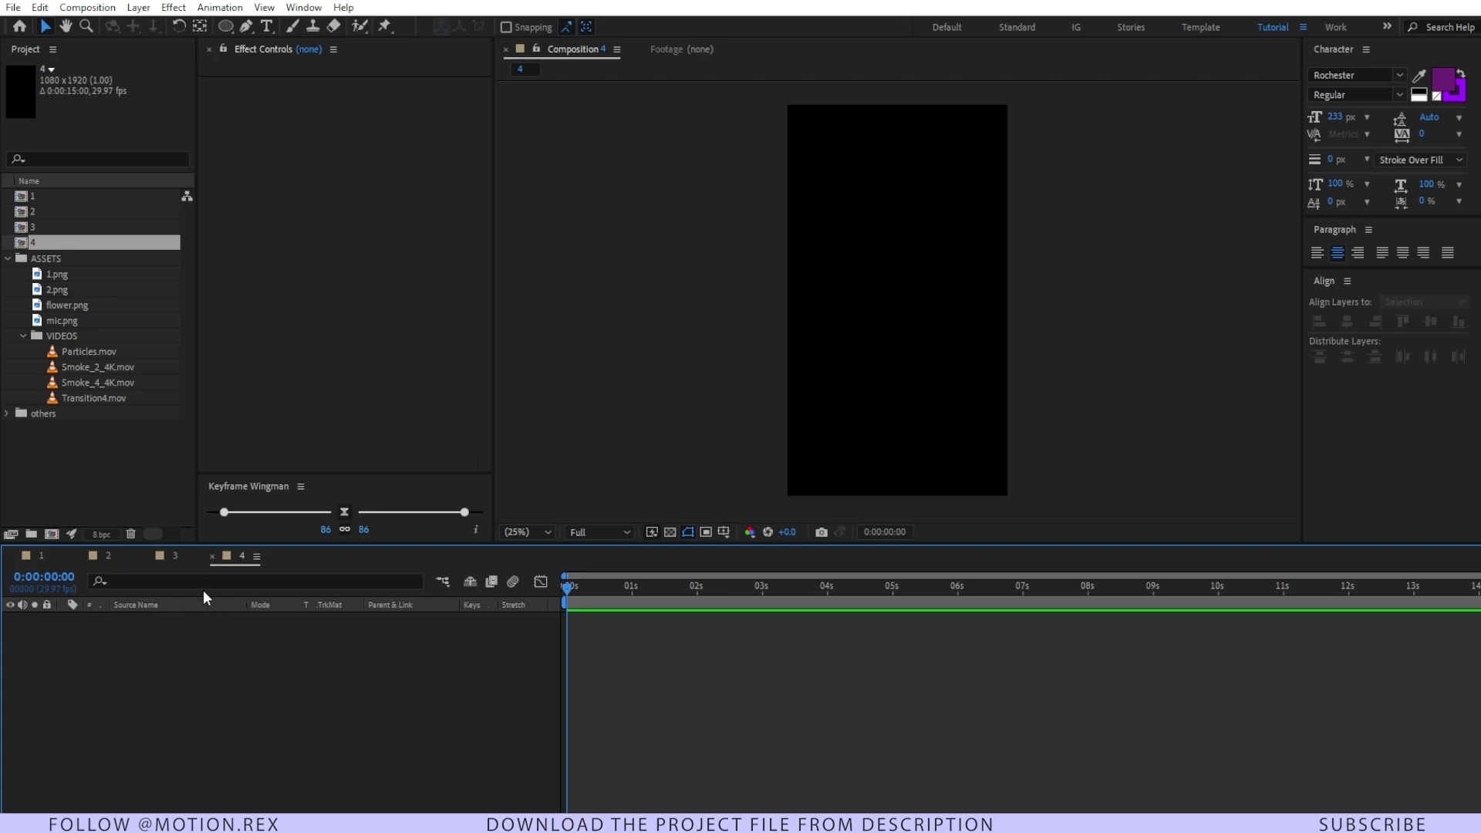
click(51, 211)
drag(57, 222, 560, 691)
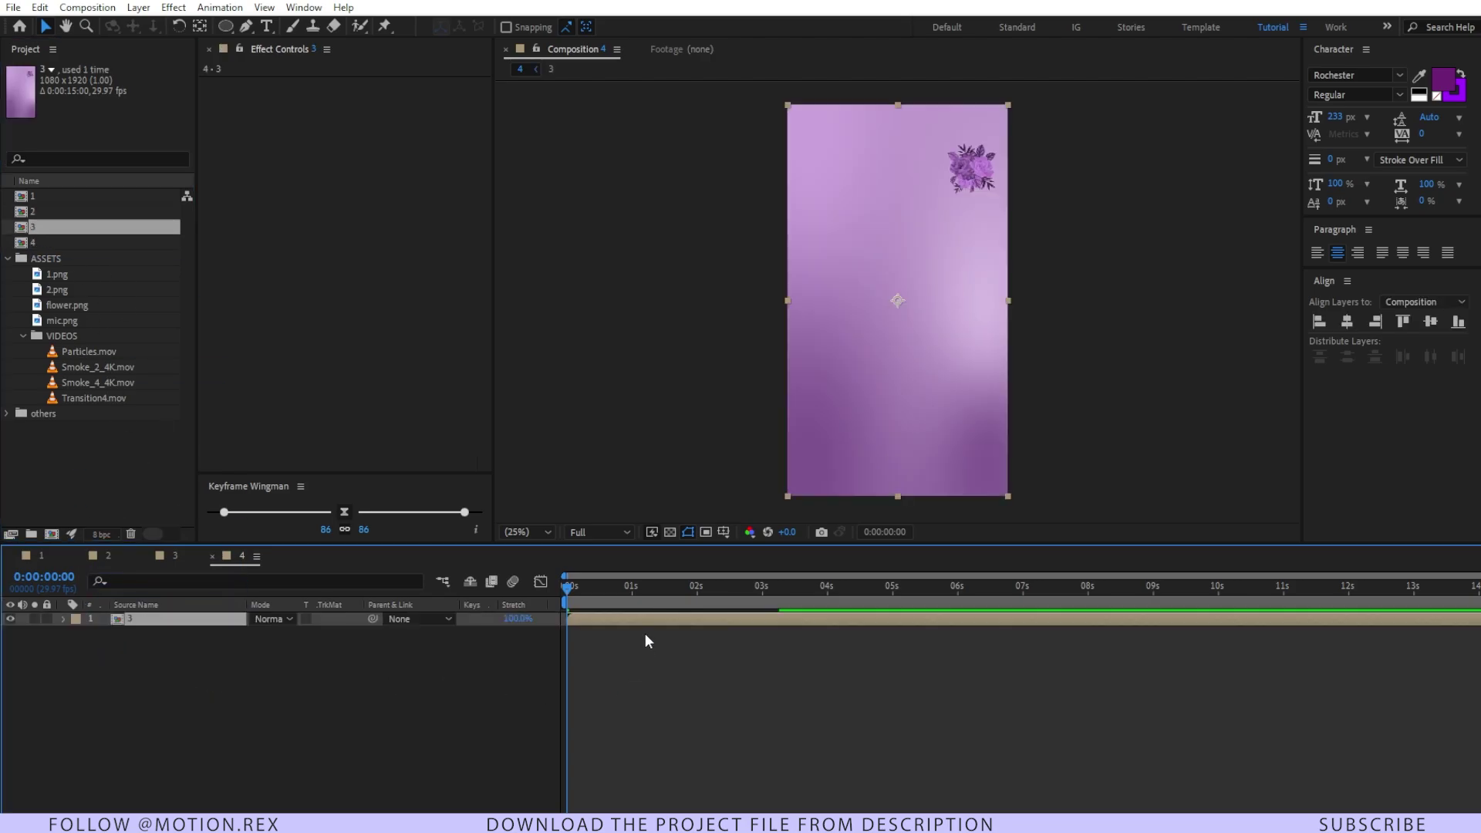
key(space)
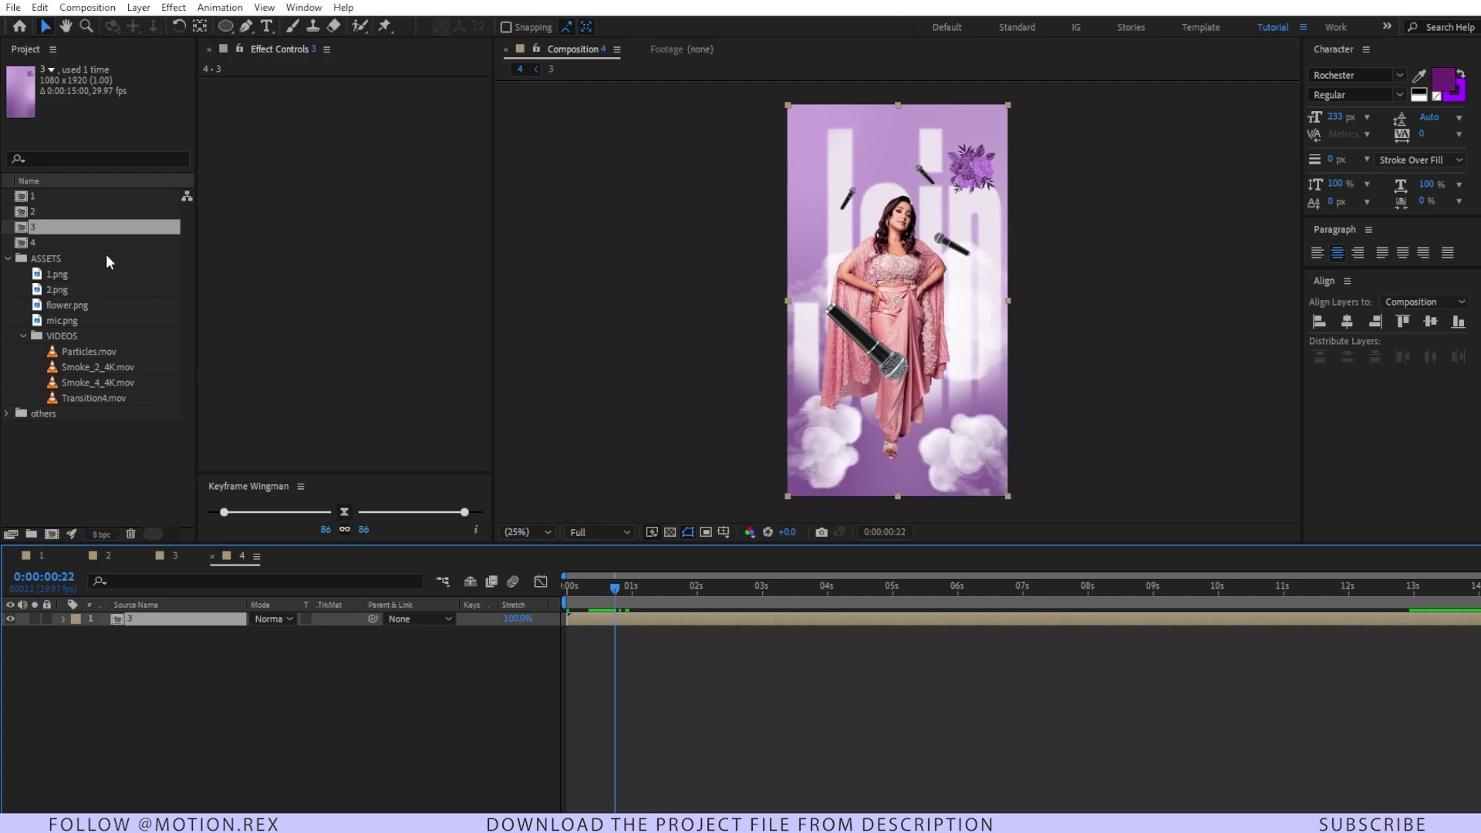
drag(74, 212, 453, 682)
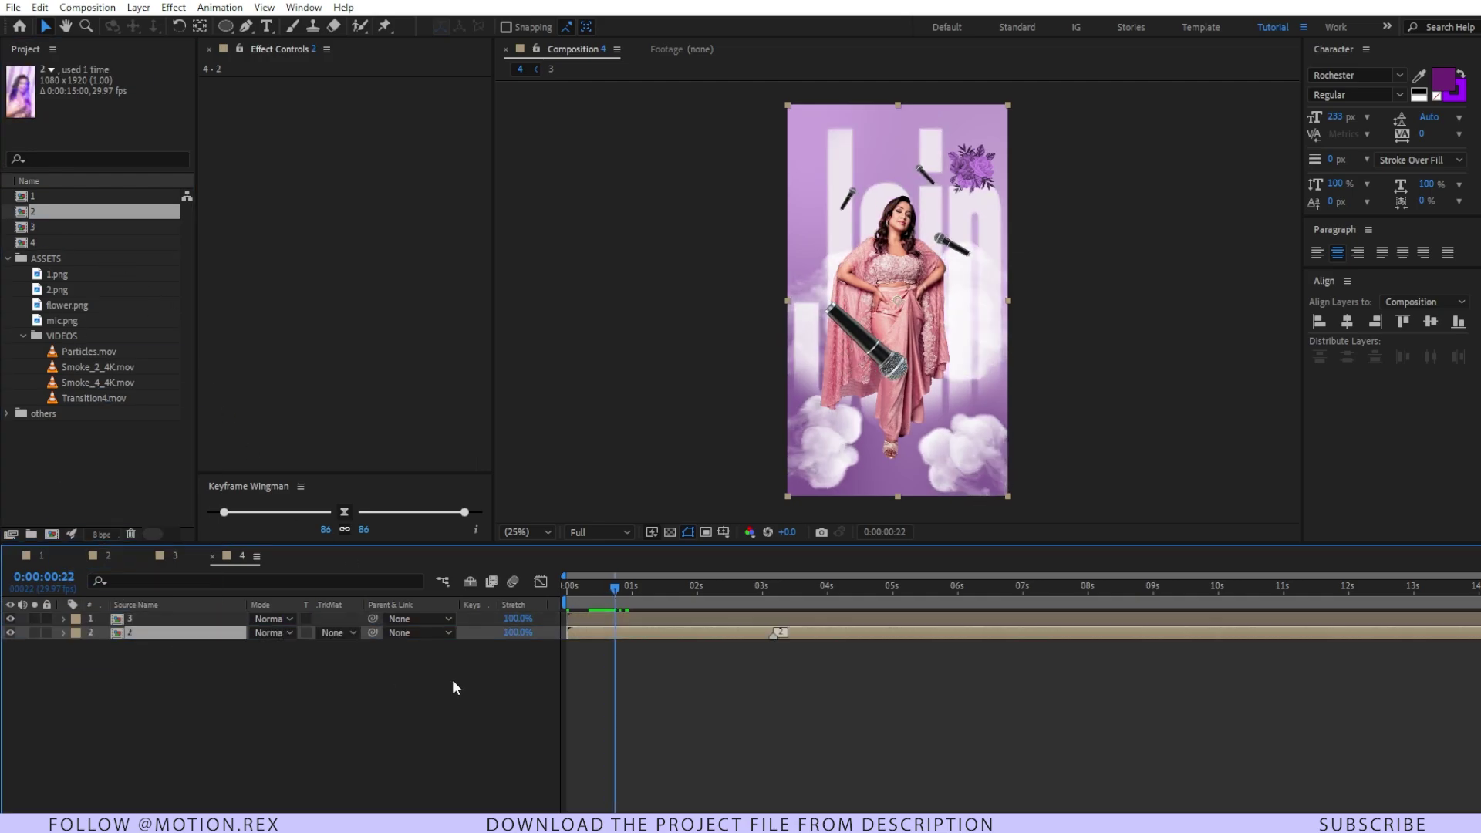
Step: Move the composition 3 layer to start at composition 2's marker at 0:00:03:05, and end the work area at about 8.5 seconds
drag(618, 619, 819, 620)
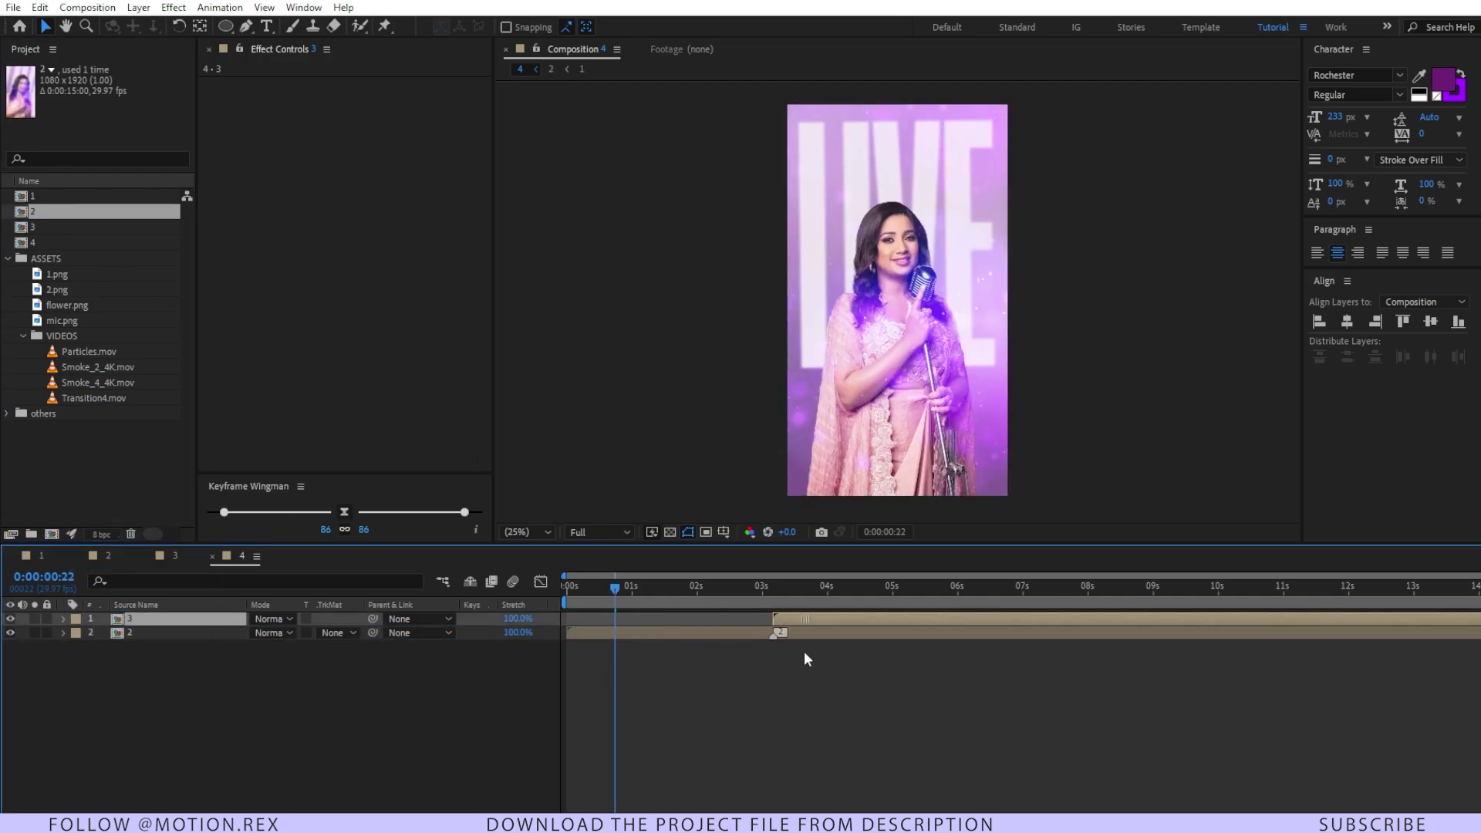
click(780, 591)
key(Home)
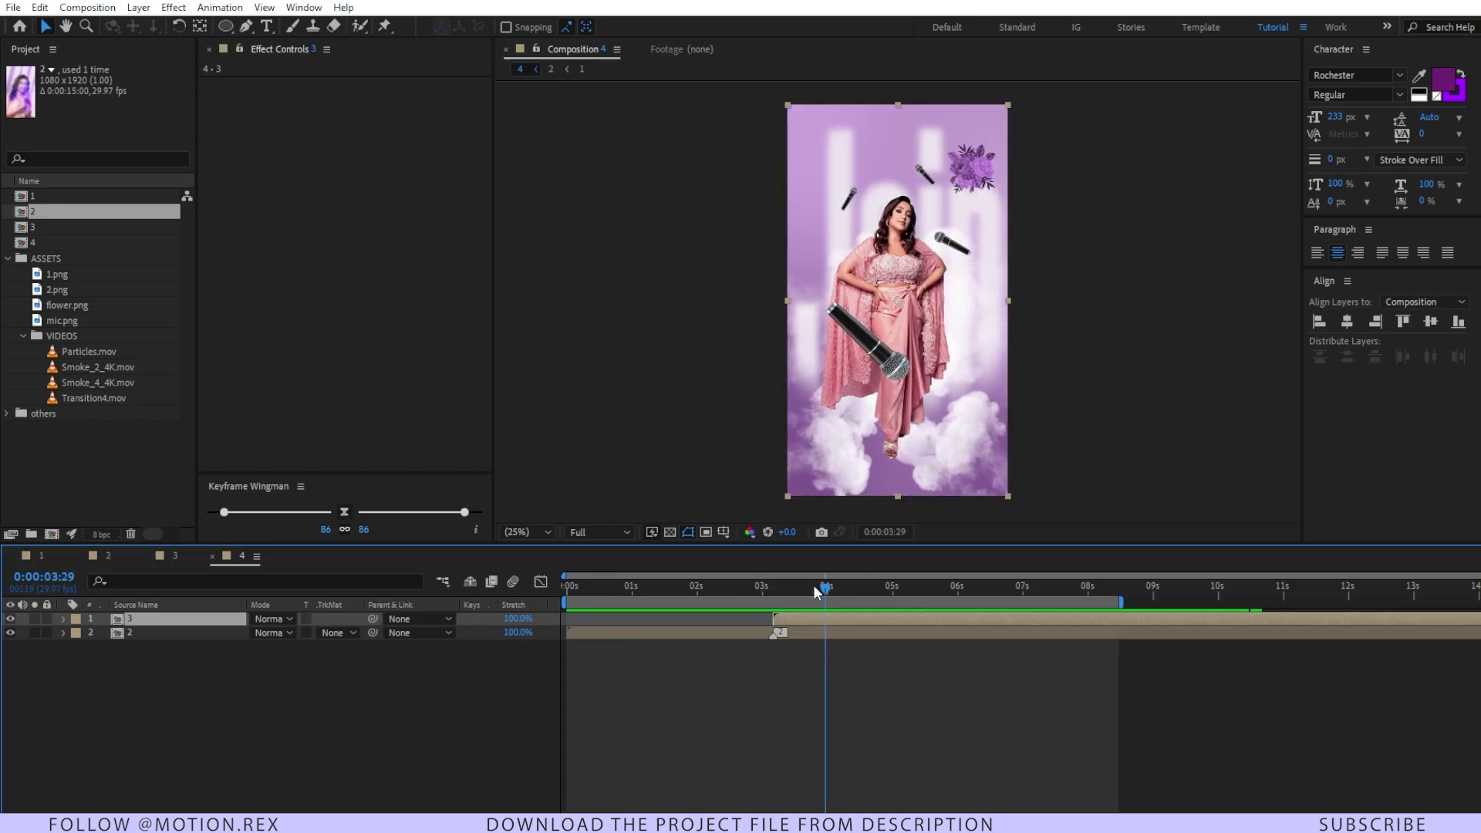
drag(818, 591, 760, 603)
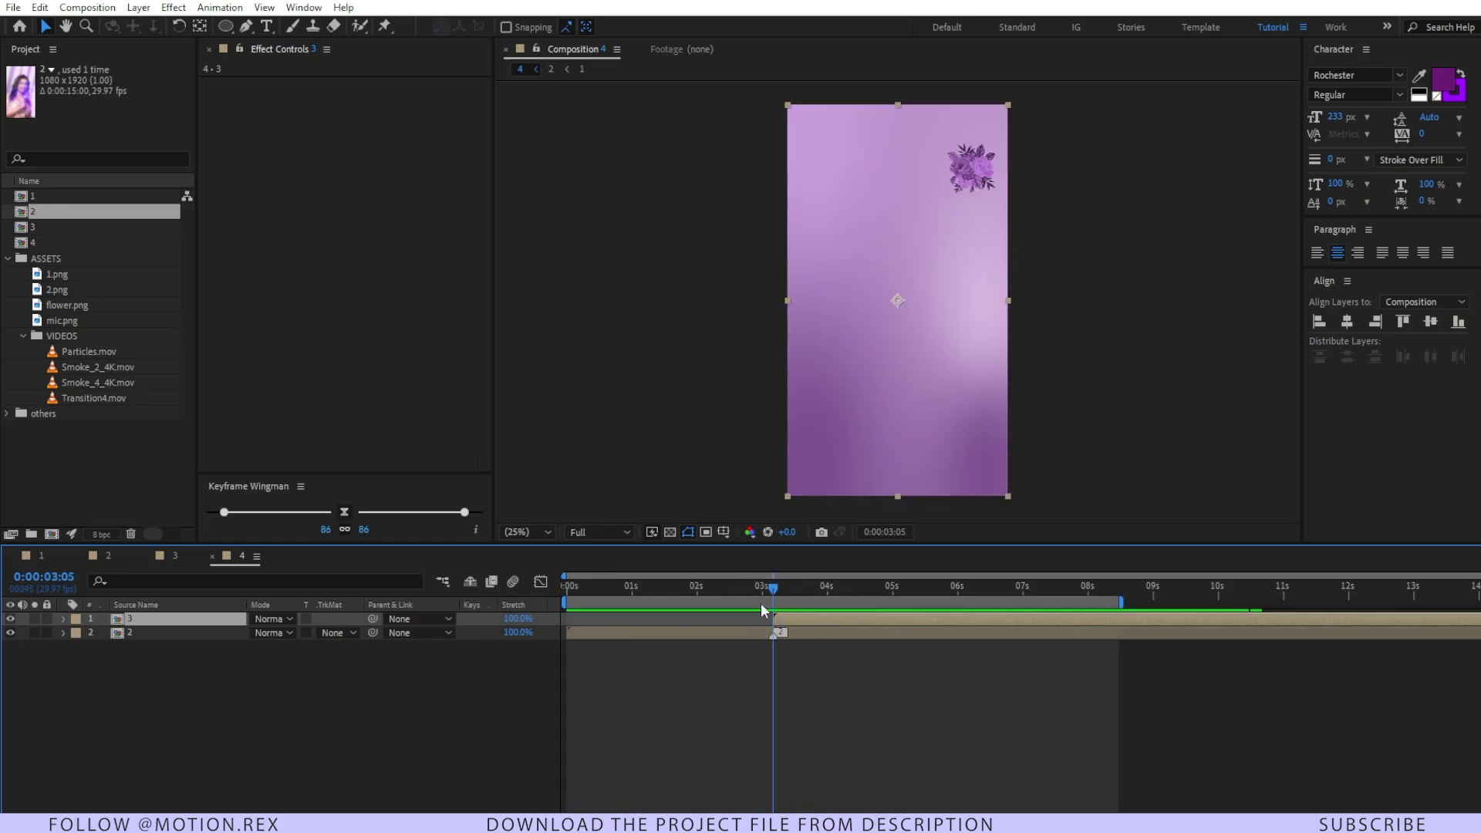
Step: Add Transition4.mov above both composition layers, starting at about 2.4 seconds, and set its blending mode to Screen
click(745, 662)
click(77, 367)
click(81, 383)
click(99, 413)
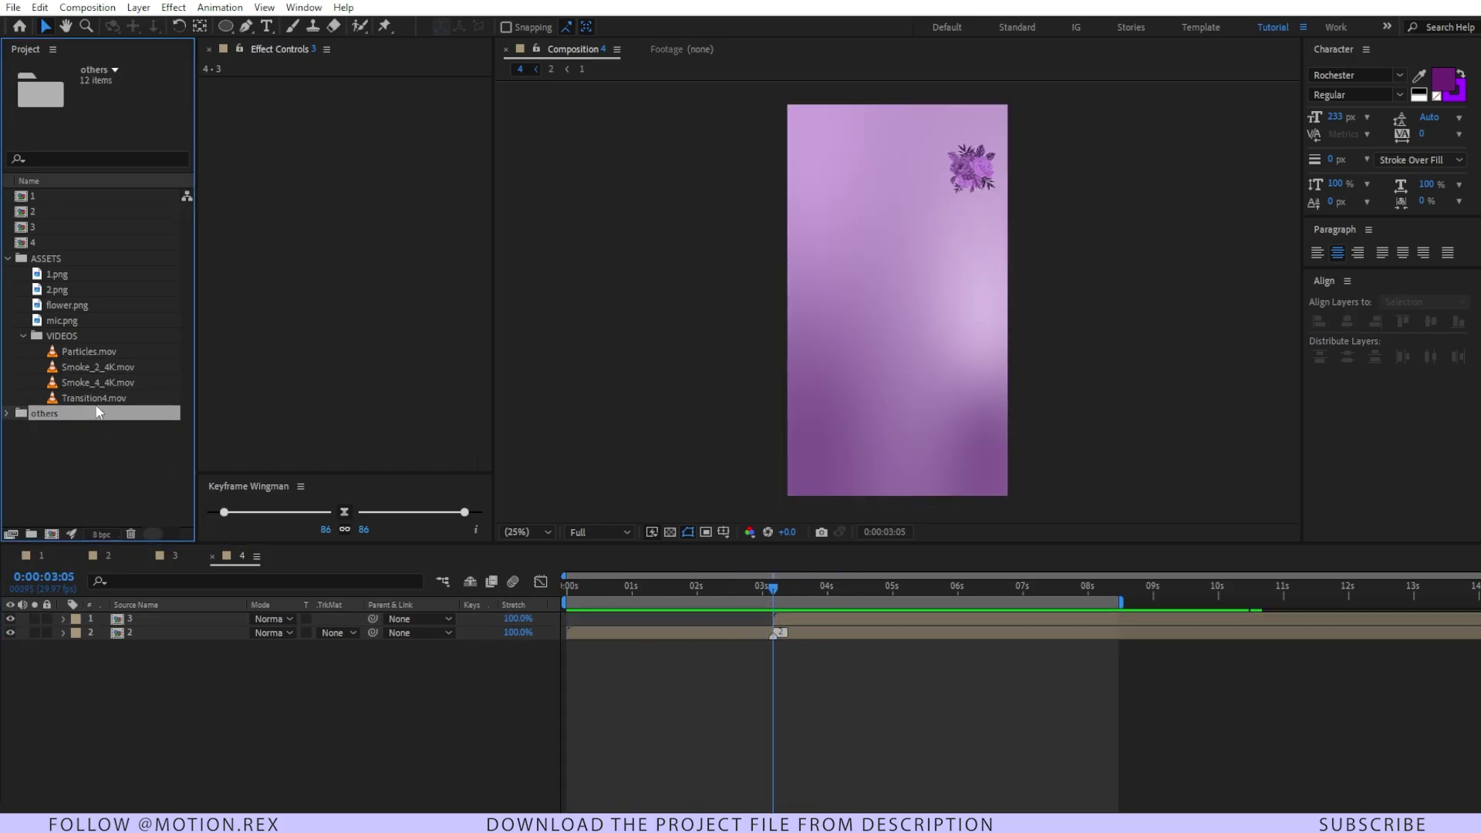
click(99, 397)
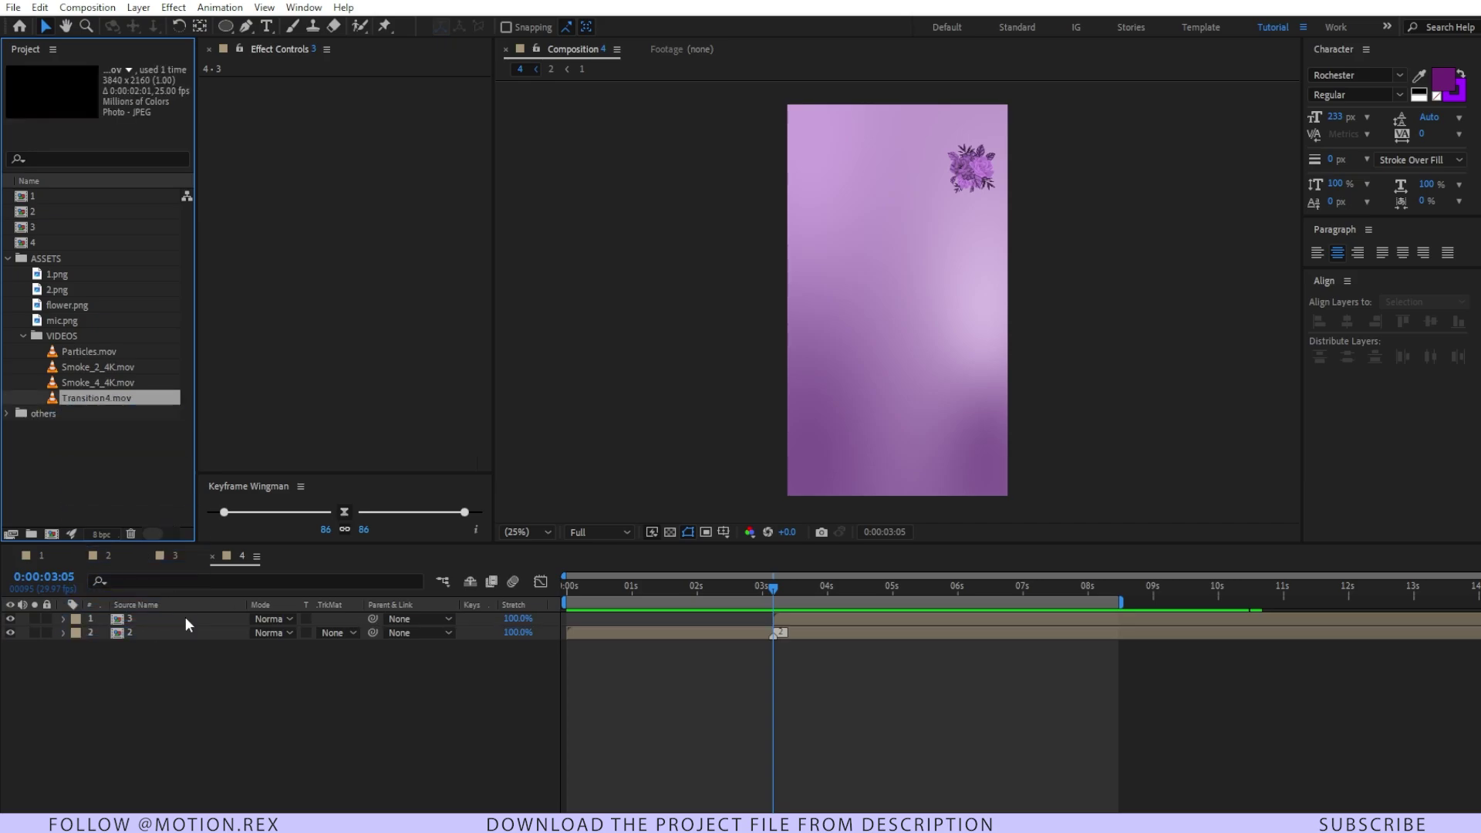
drag(185, 618, 185, 625)
drag(666, 635, 720, 640)
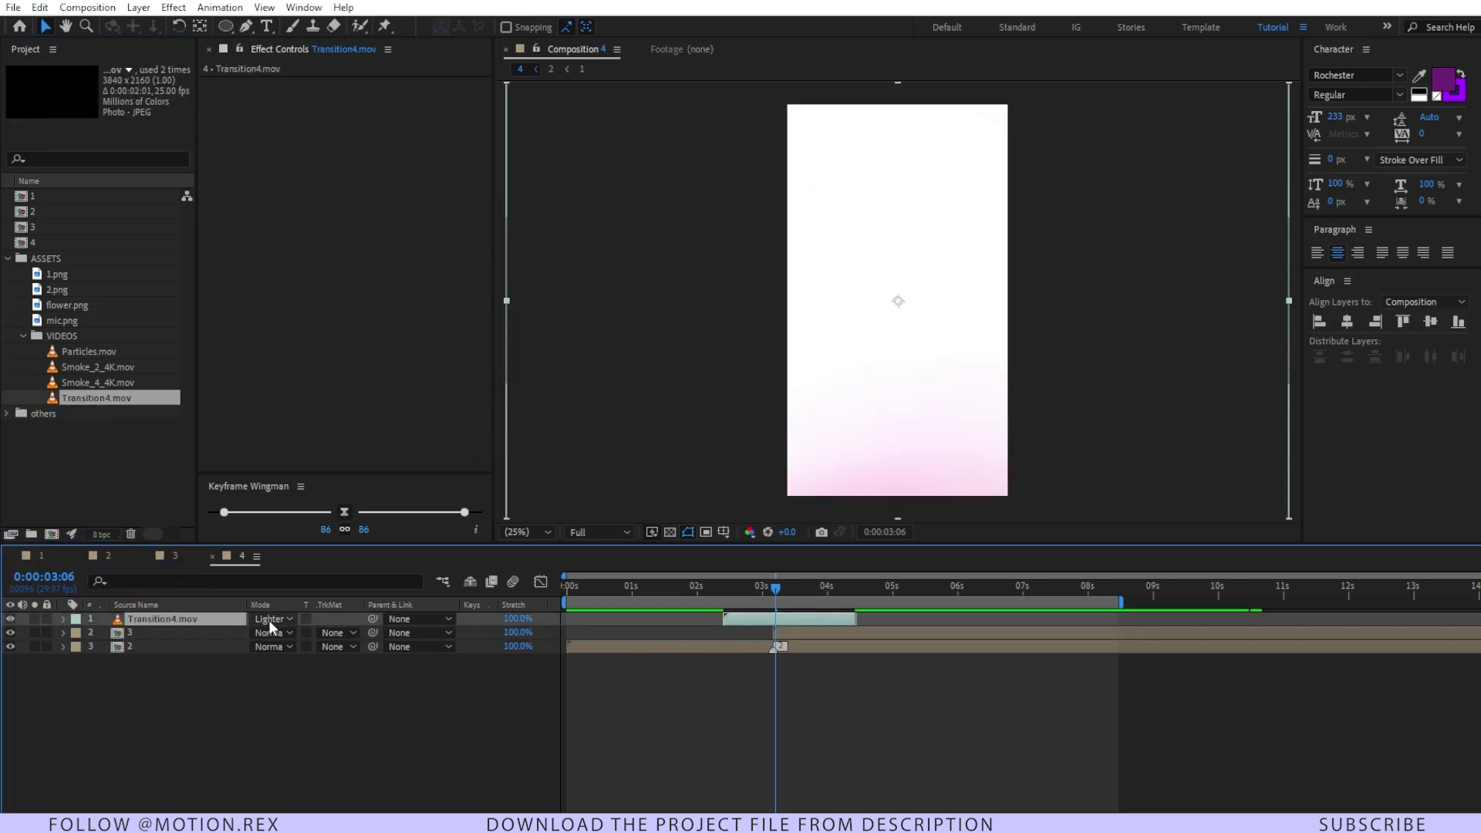
click(268, 619)
click(329, 322)
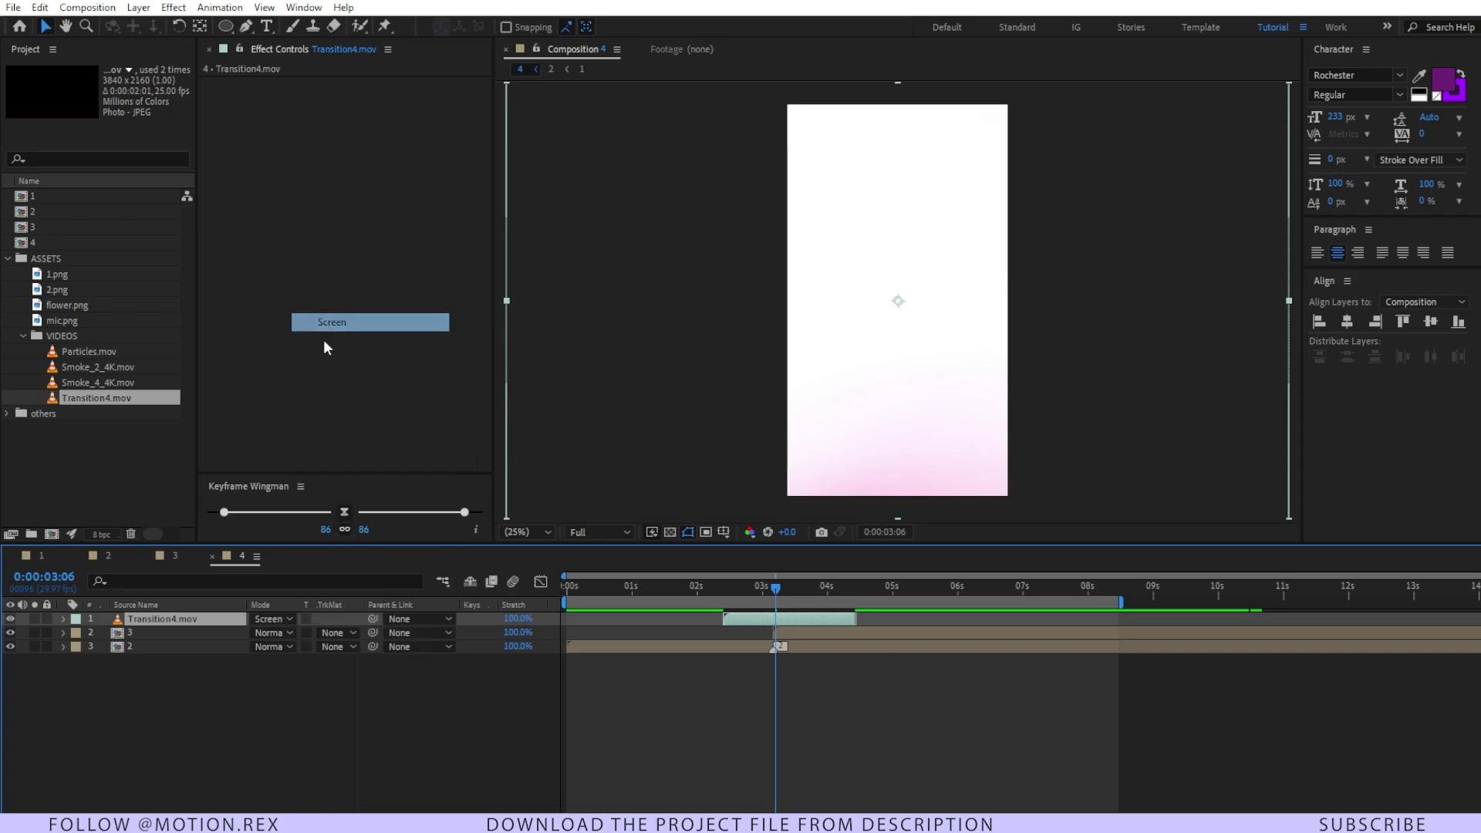
Step: Adjust Transition4.mov to run from about 2.7 to 3.7 seconds, and preview composition 4 from the start
click(705, 587)
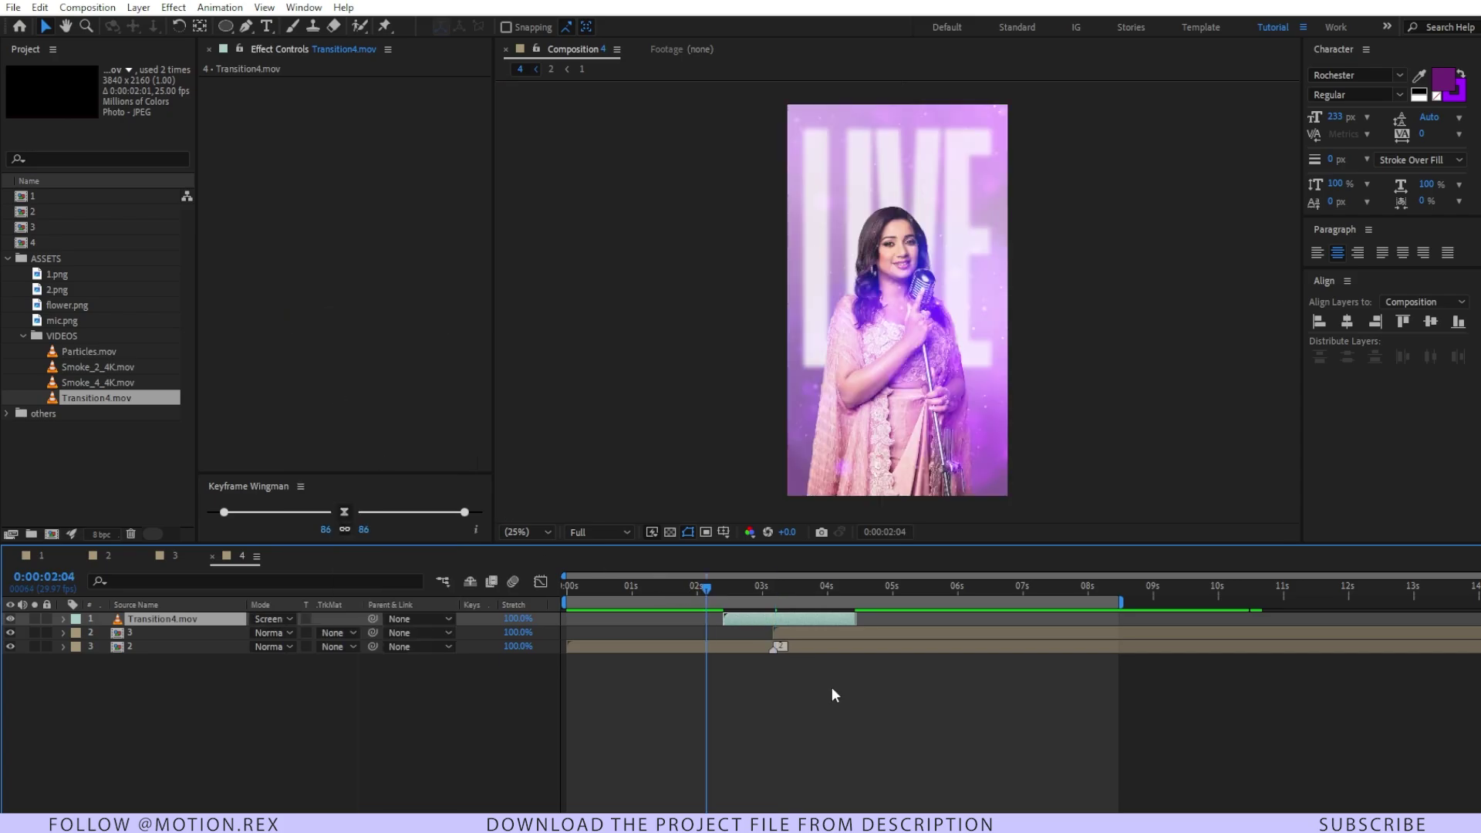
key(space)
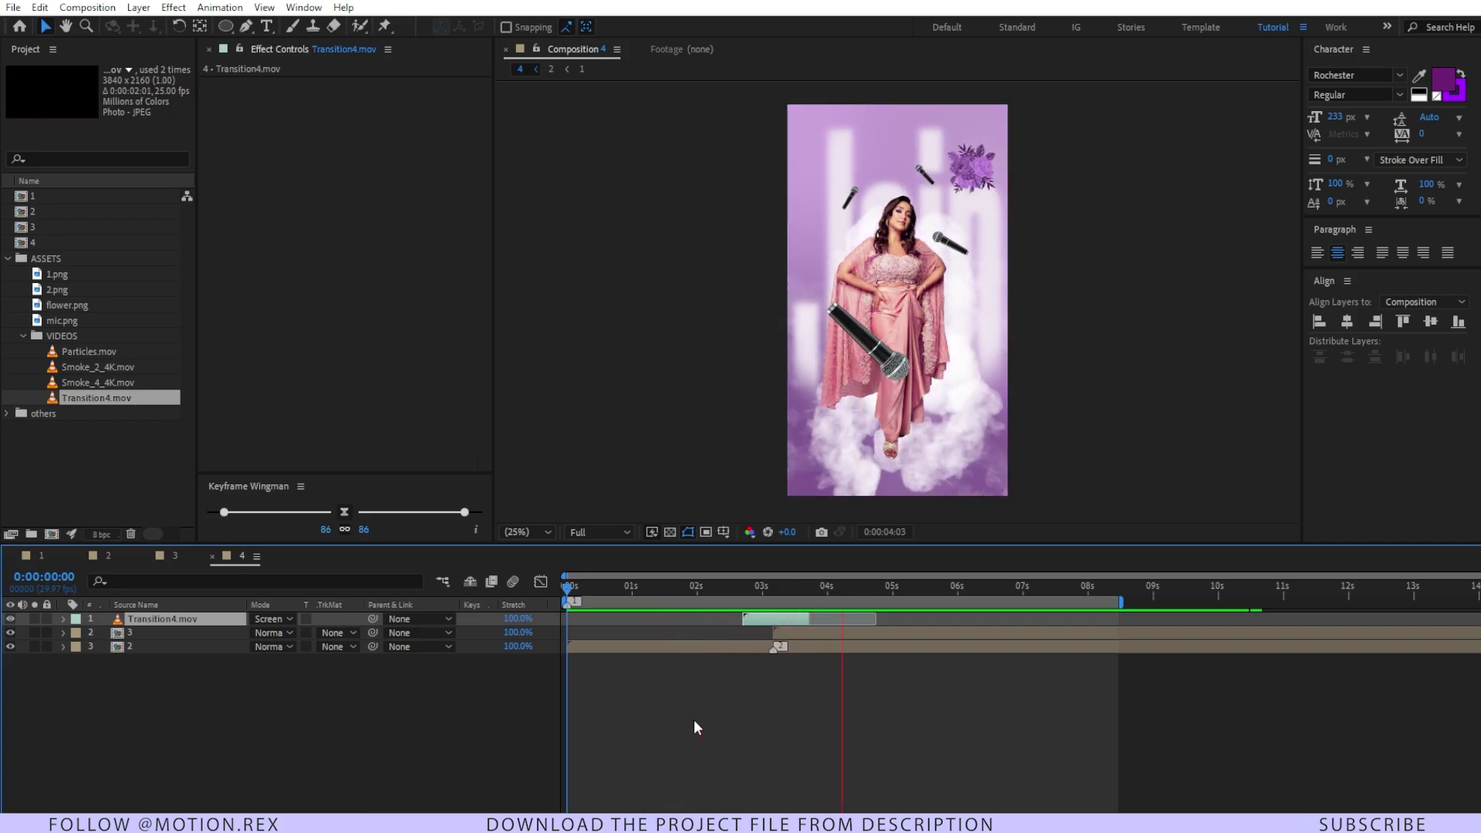
click(632, 715)
key(space)
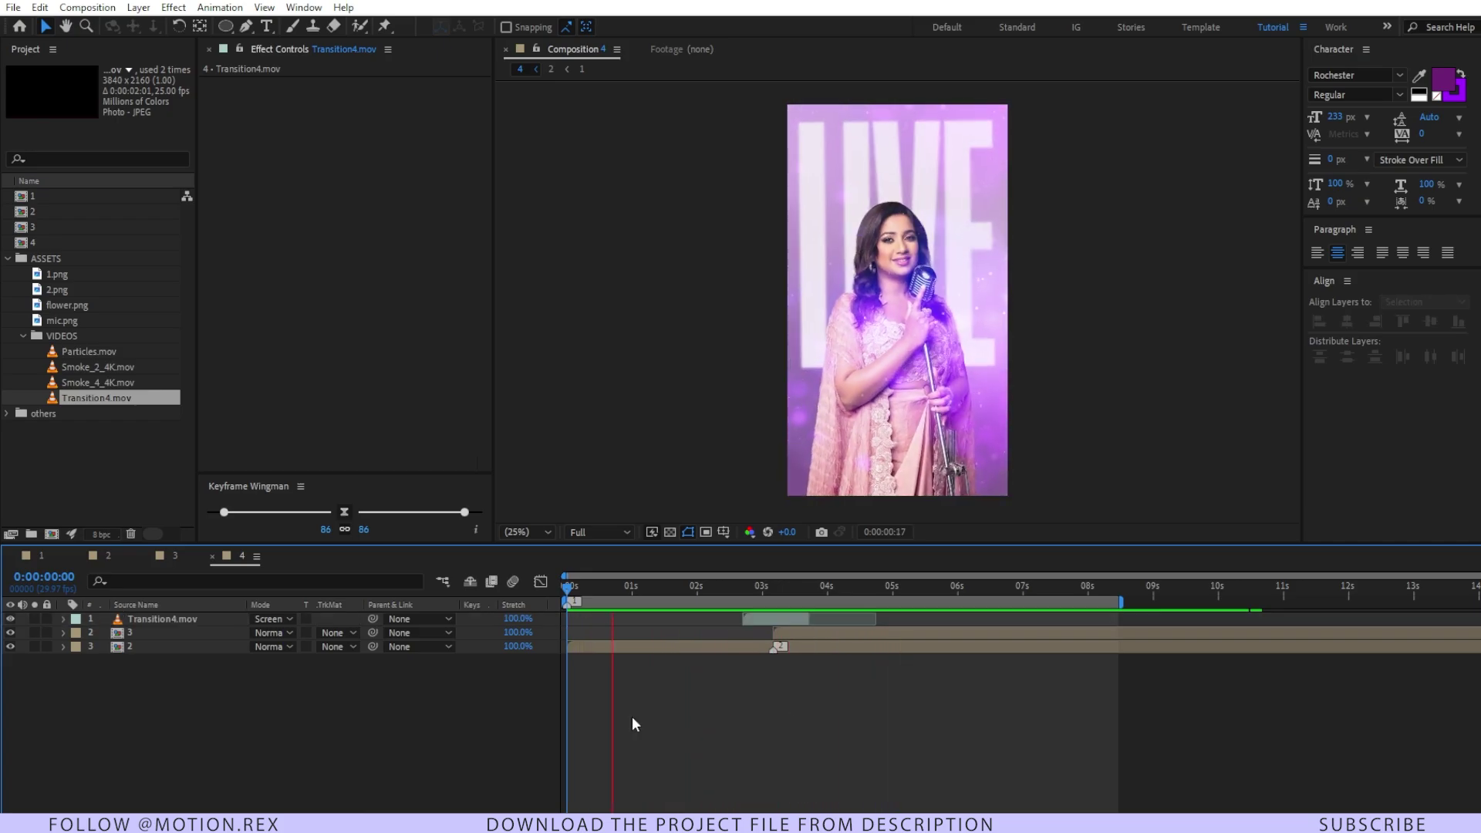